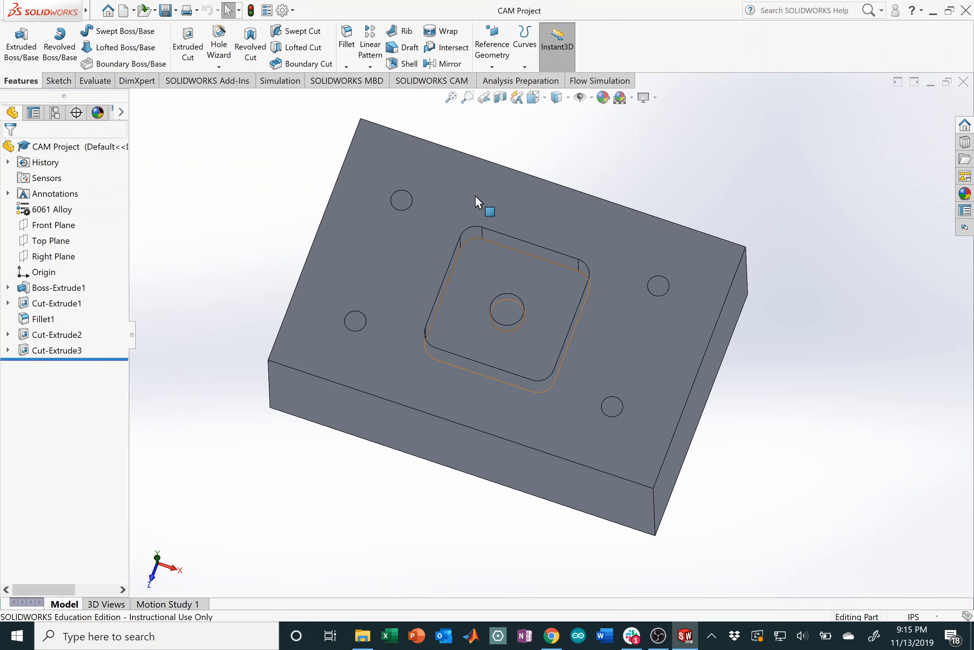
Step: Orbit the aluminum block and switch to the SOLIDWORKS CAM command tab
middle_drag(482, 206, 406, 274)
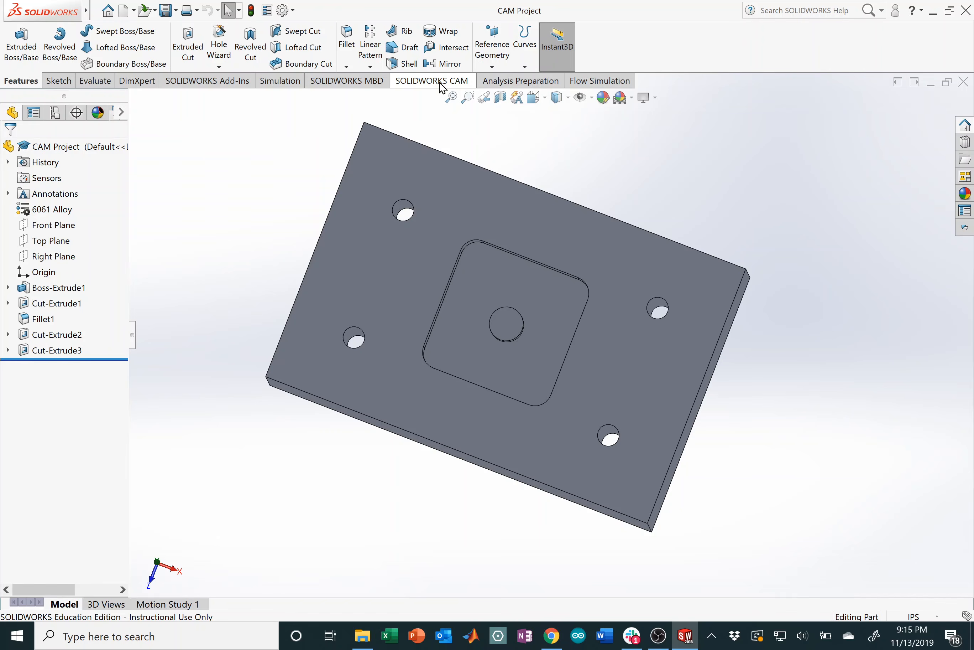
click(436, 81)
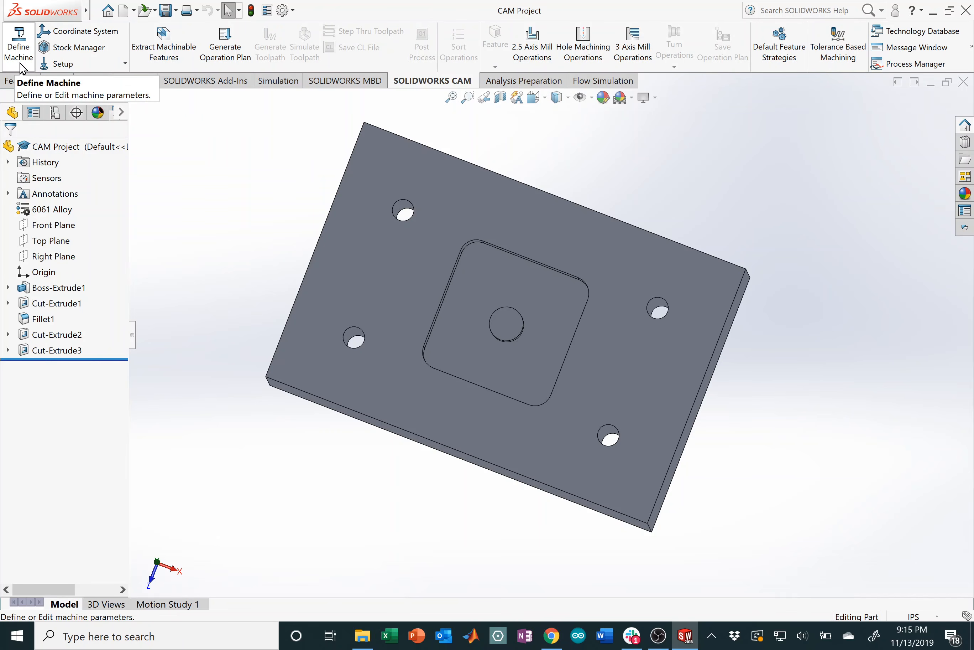
Step: Open Define Machine and review the available milling machines
click(20, 65)
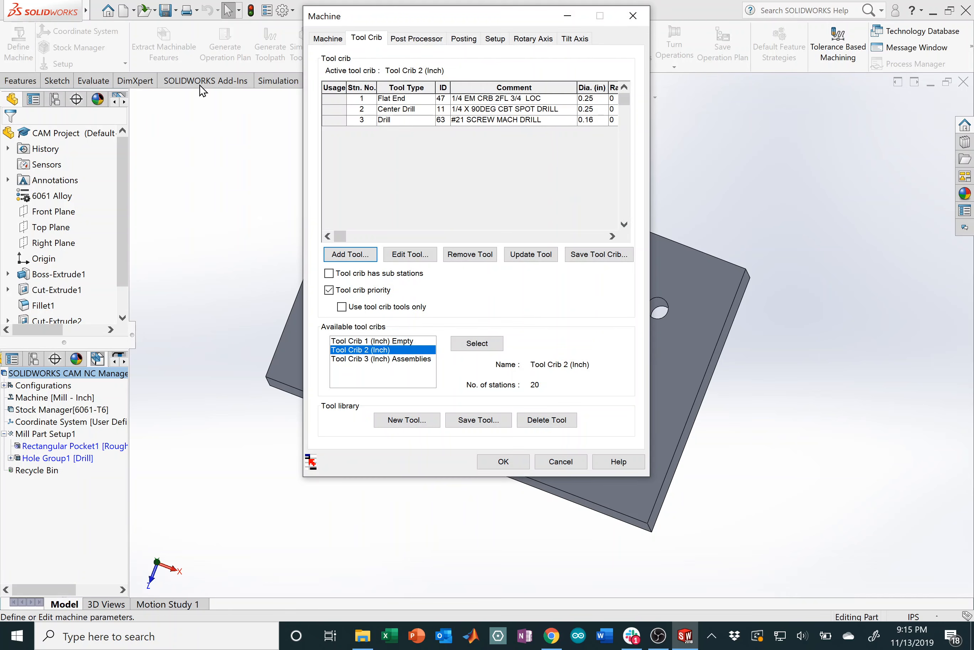
click(328, 38)
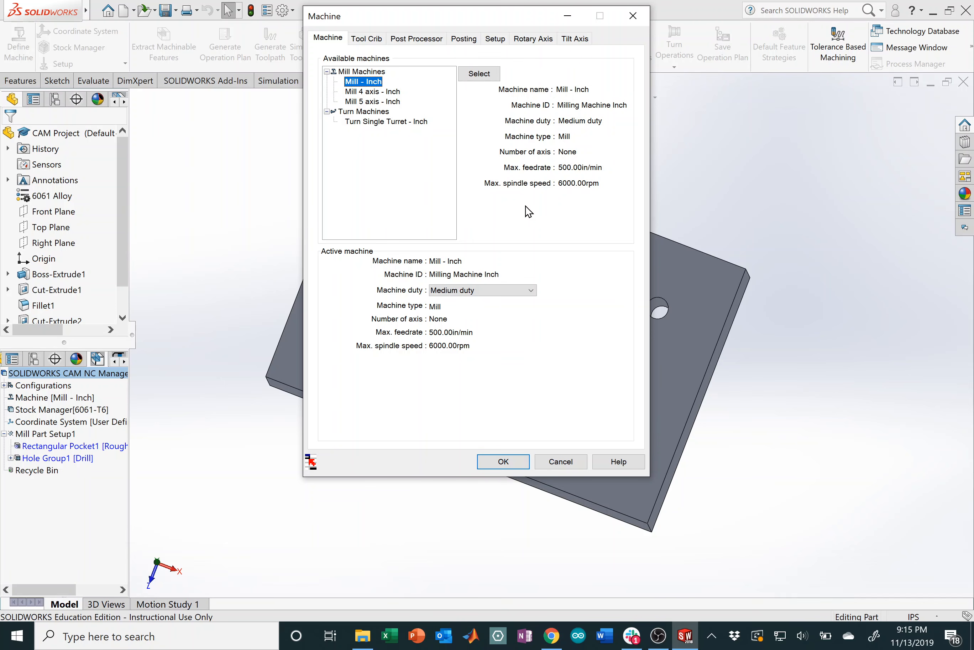
click(376, 40)
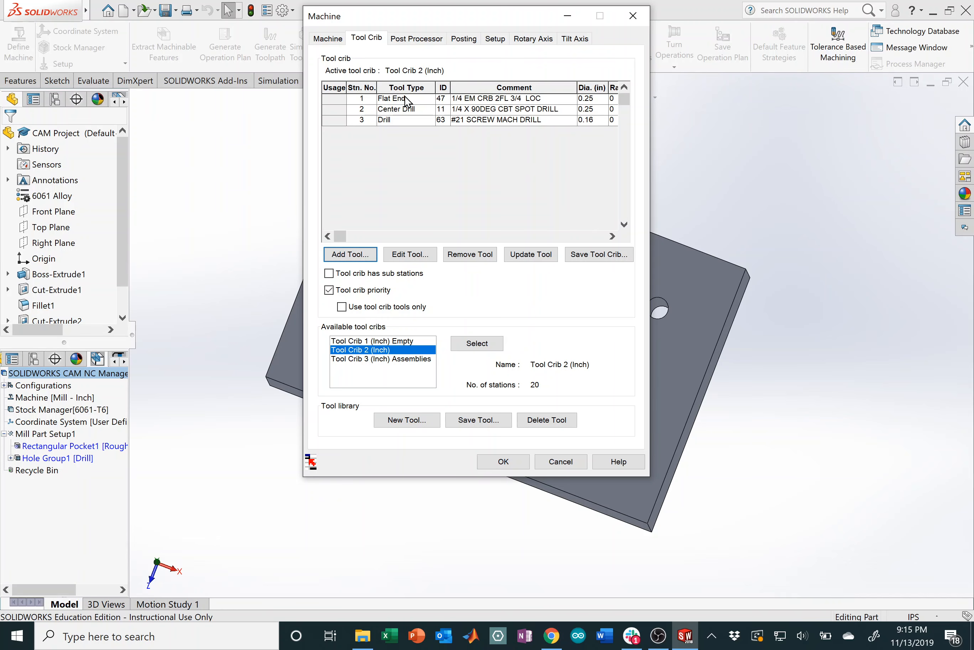
Step: Remove all three tools, including the Flat End, from Tool Crib 2
click(405, 99)
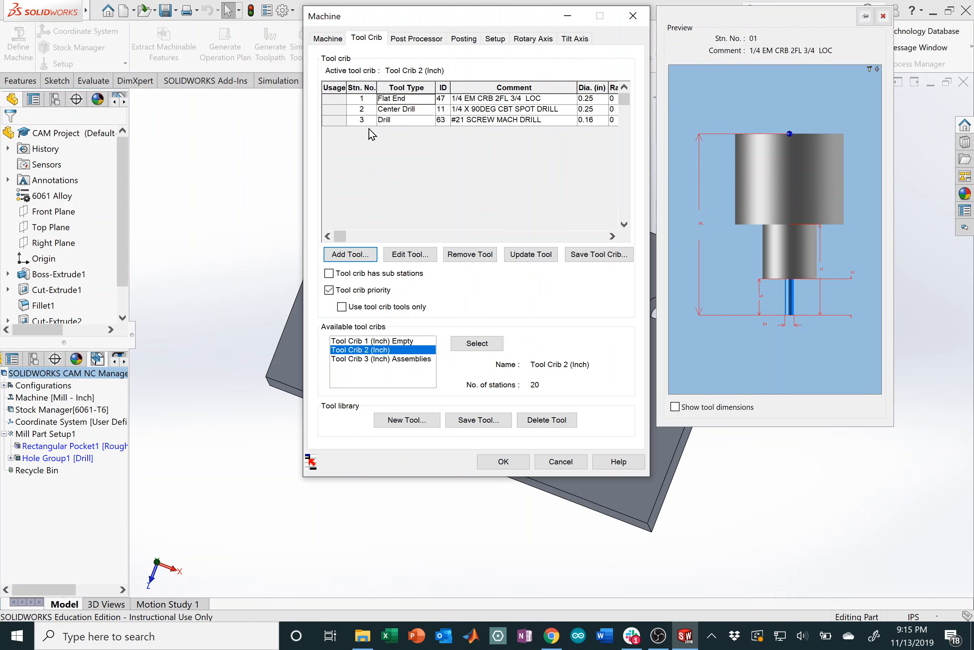
click(414, 98)
shift+click(409, 120)
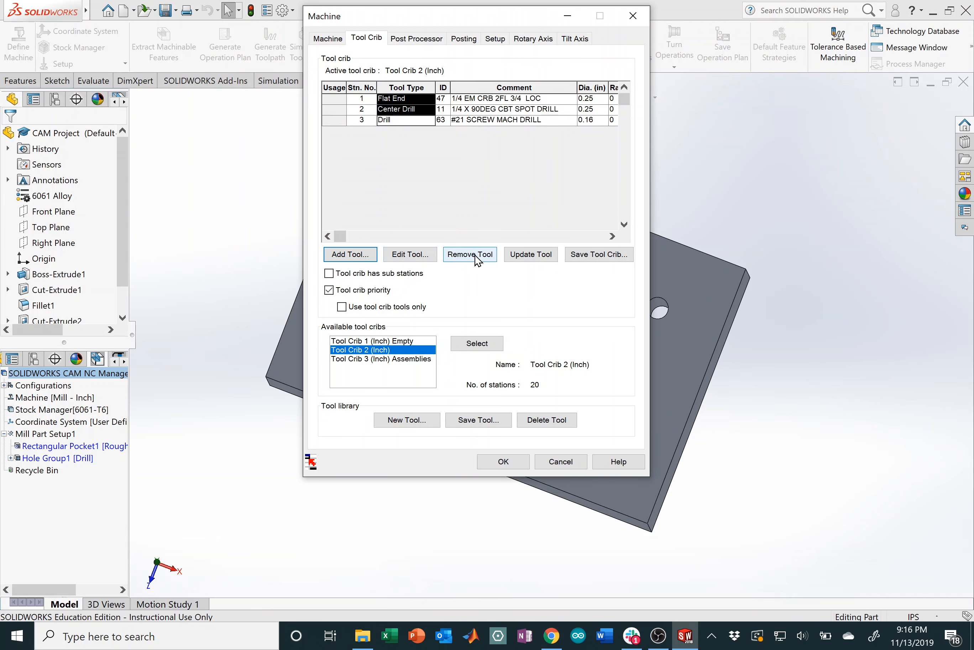
click(478, 260)
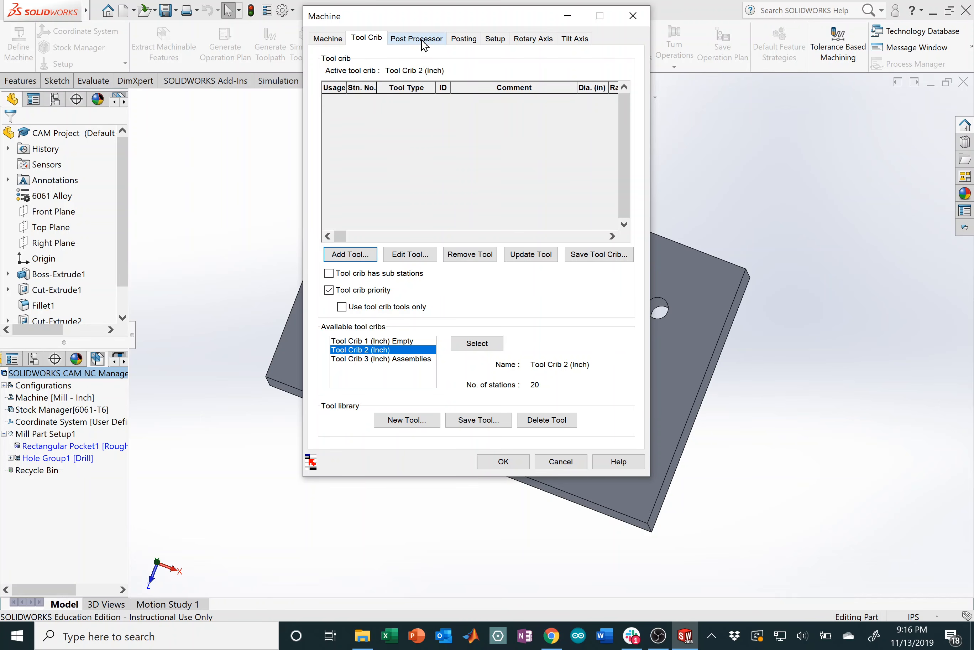
click(419, 39)
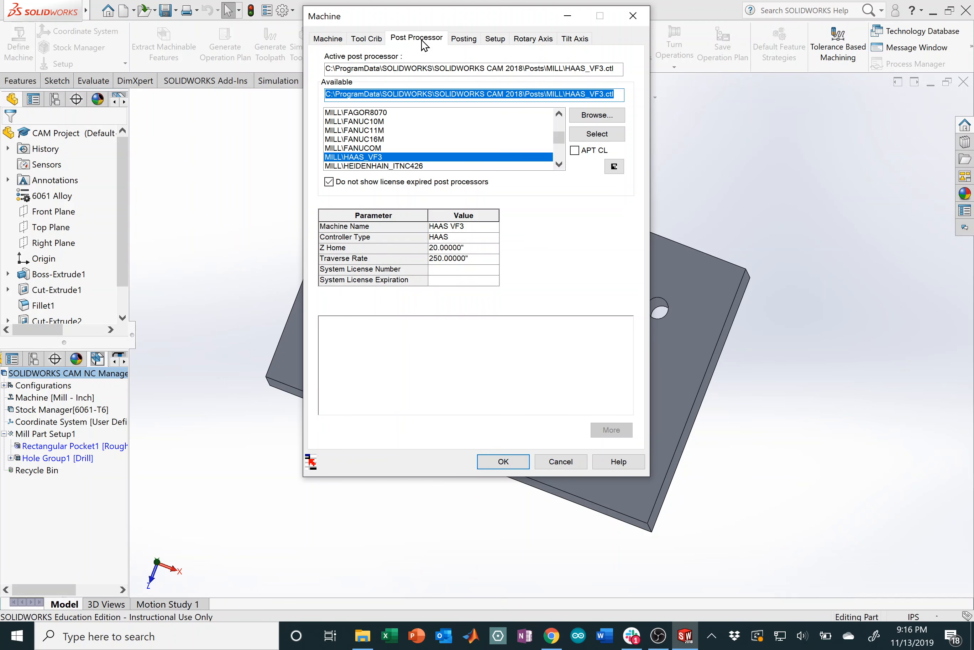
Step: Make MILL\HAAS_VF3 the active post processor, review posting options, and accept the Machine settings
drag(559, 138, 559, 121)
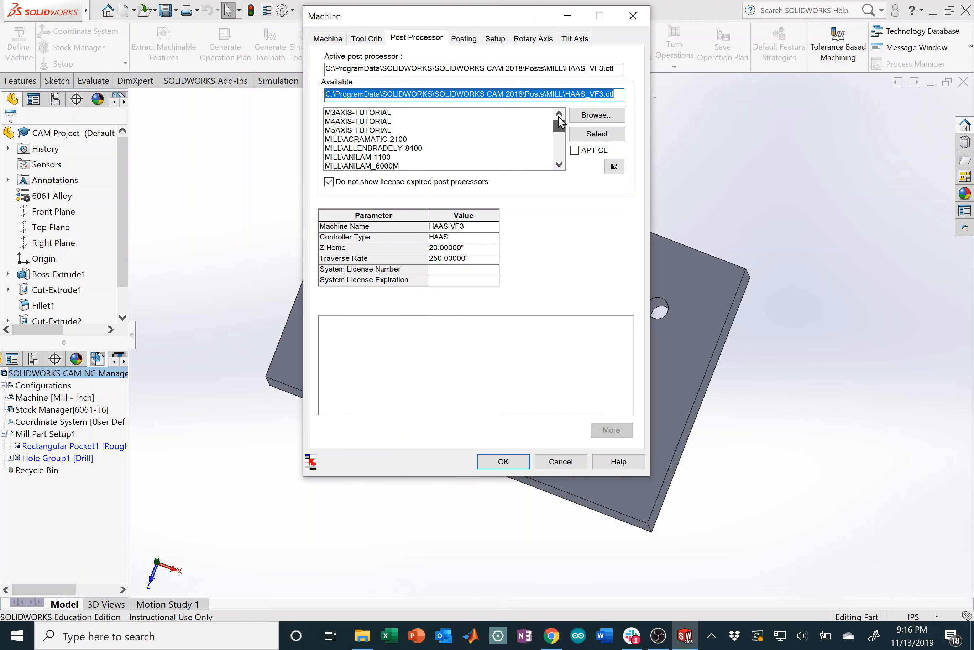
click(380, 114)
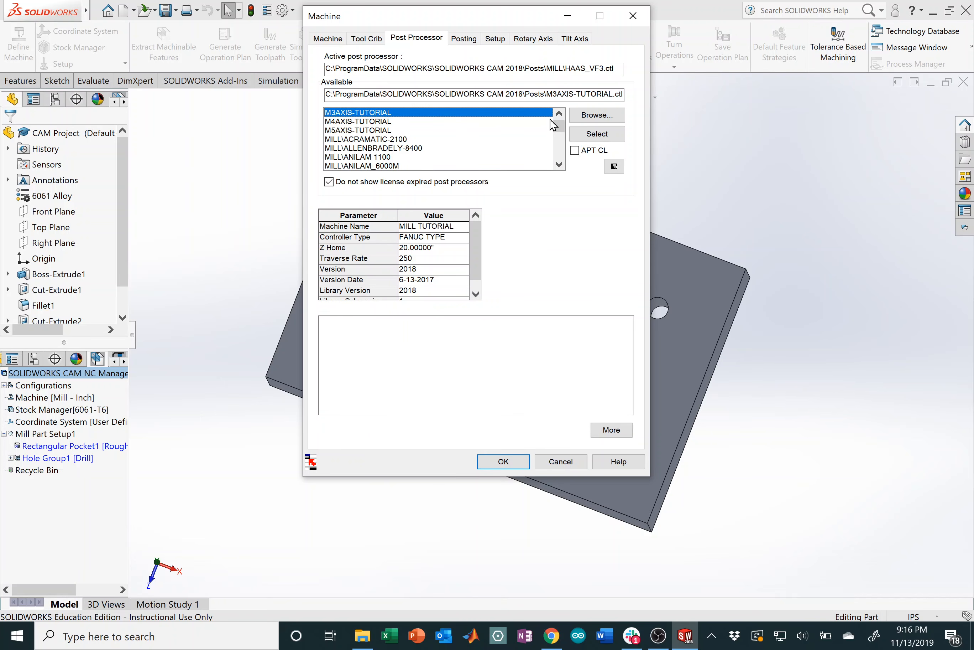
drag(558, 132, 559, 141)
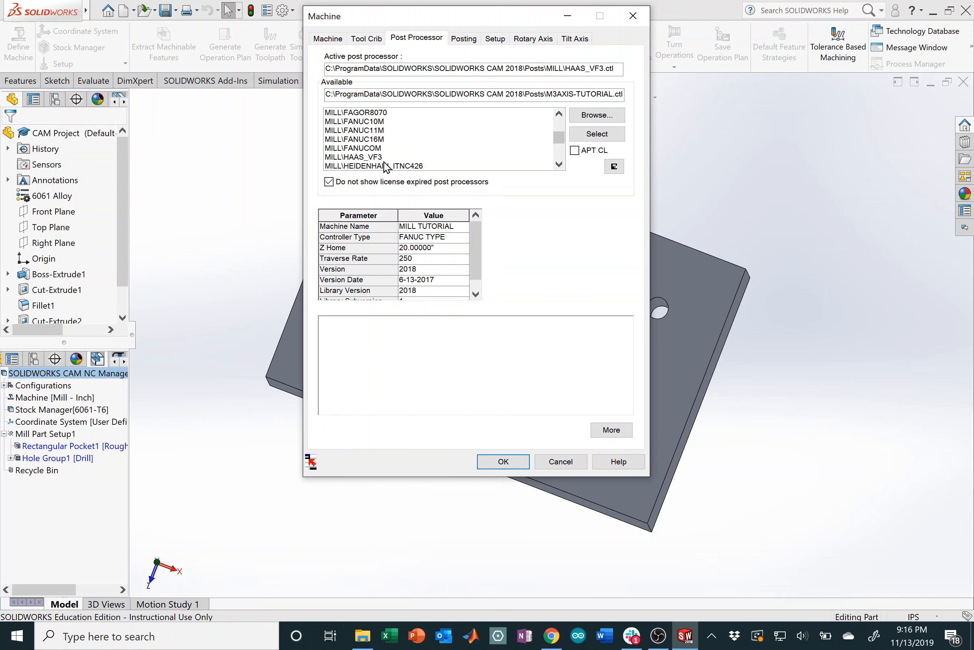
click(384, 158)
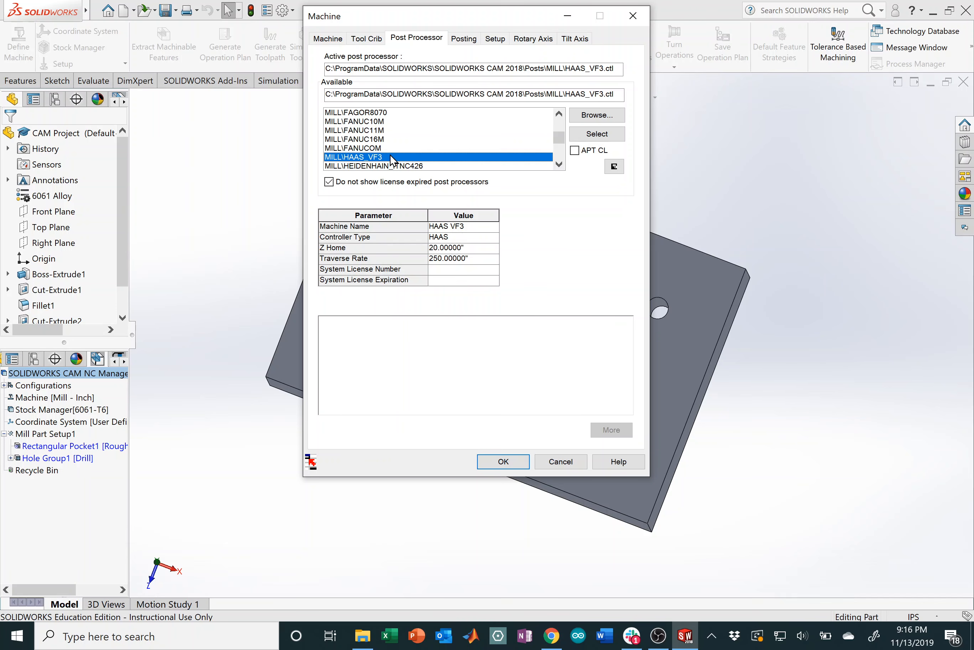
click(597, 135)
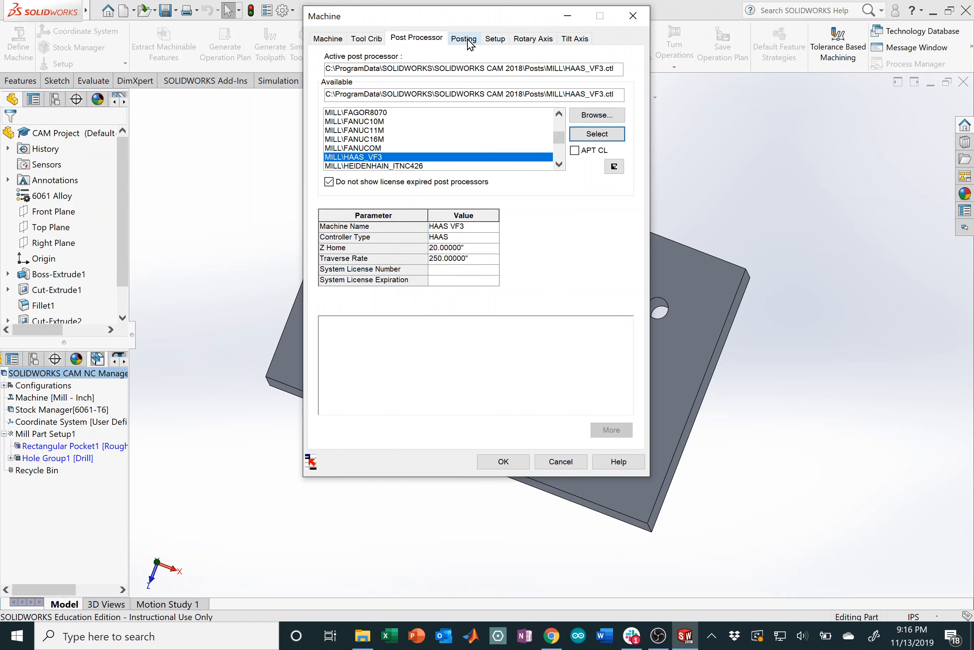
click(469, 42)
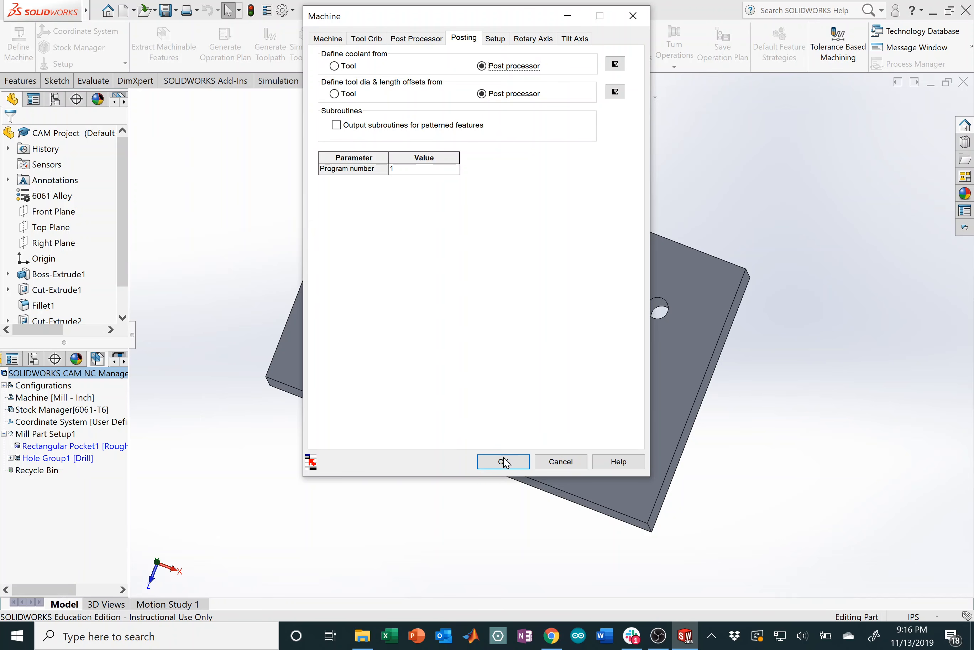
click(503, 467)
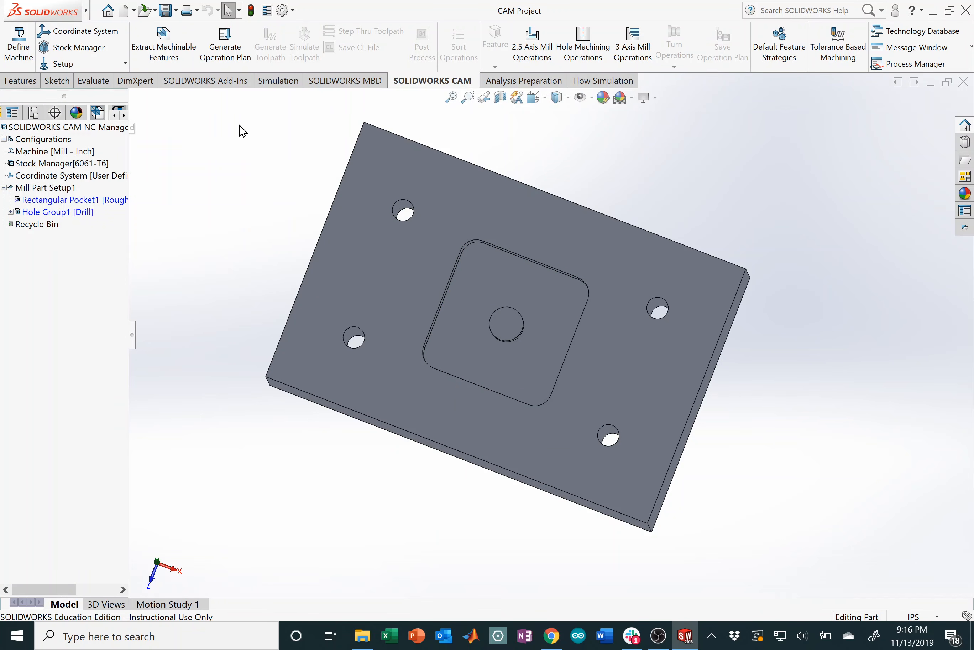
click(77, 33)
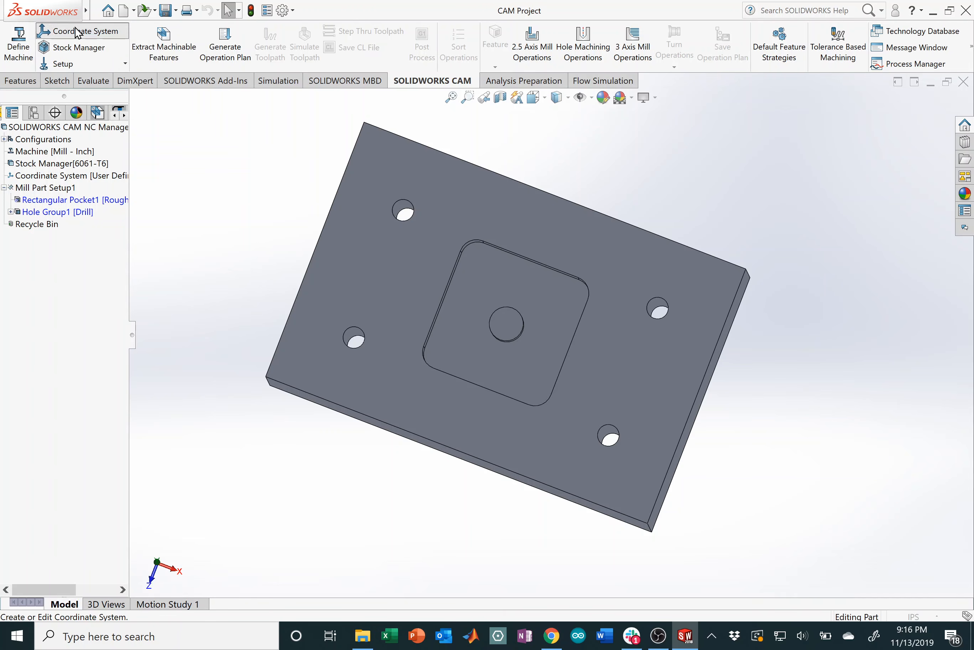
Step: Delete the old Origin, Y axis and Z axis entries from the fixture coordinate system
click(78, 296)
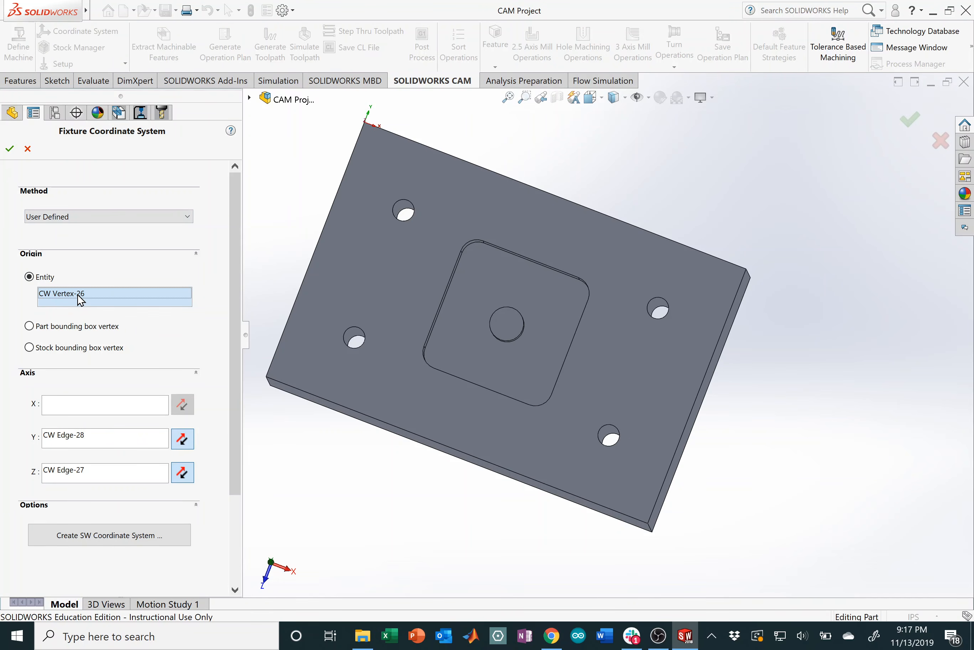
key(Delete)
click(92, 438)
key(Delete)
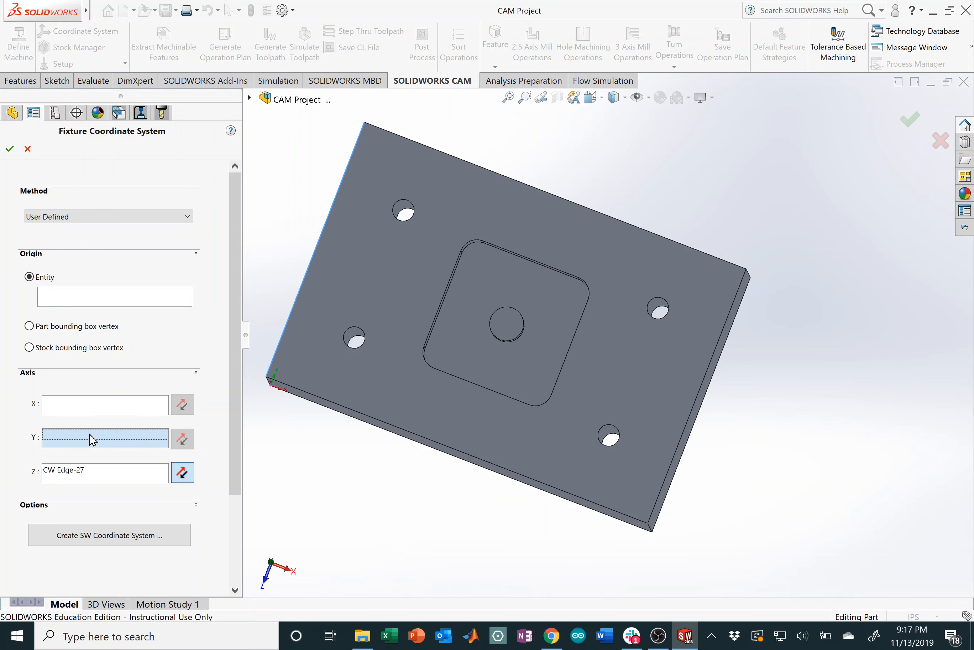
click(89, 469)
key(Delete)
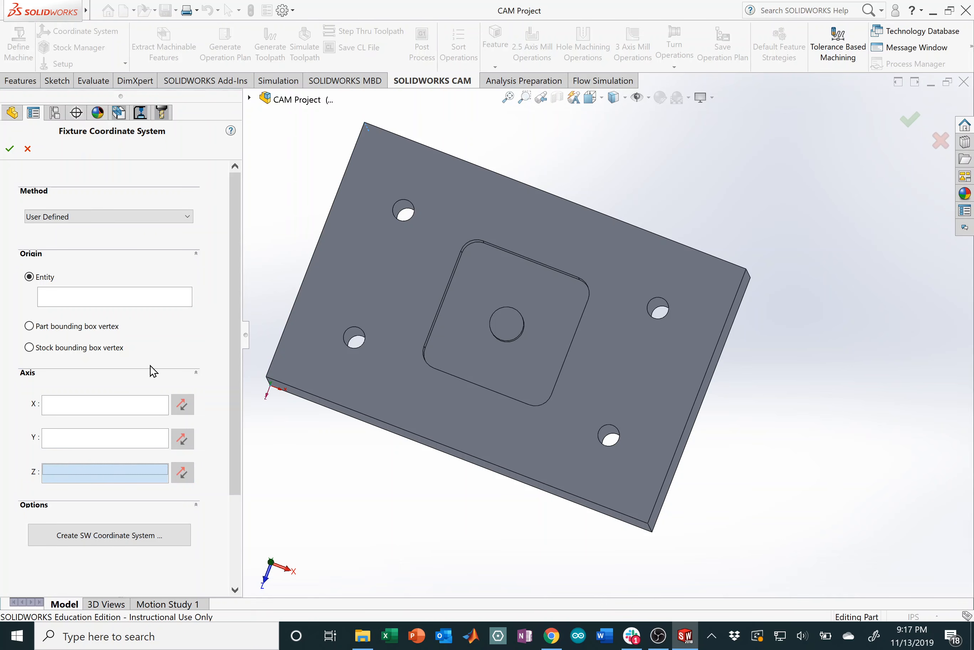
Step: Pick the block's top-left corner vertex as the new origin
click(77, 299)
middle_drag(405, 213, 416, 164)
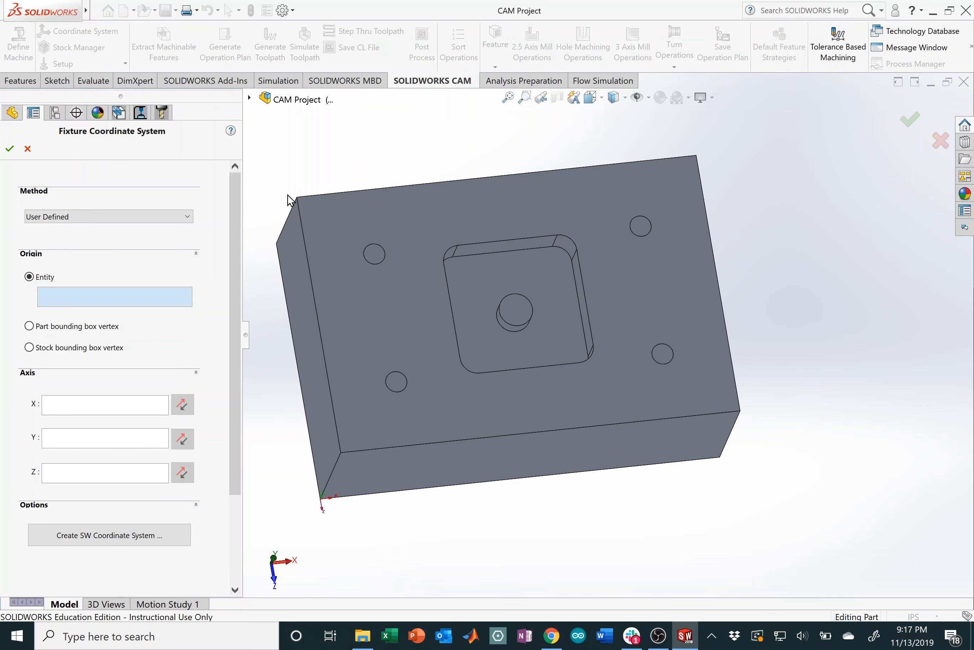
click(298, 197)
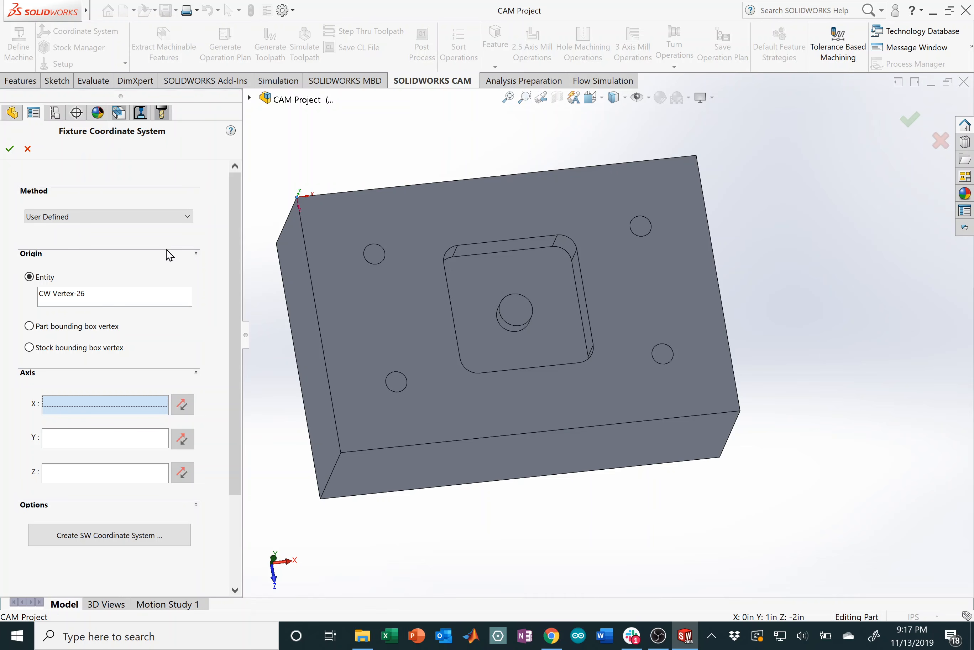
Step: Set the slanted corner edge as the Z axis with its direction reversed
scroll(290, 218, down, 3)
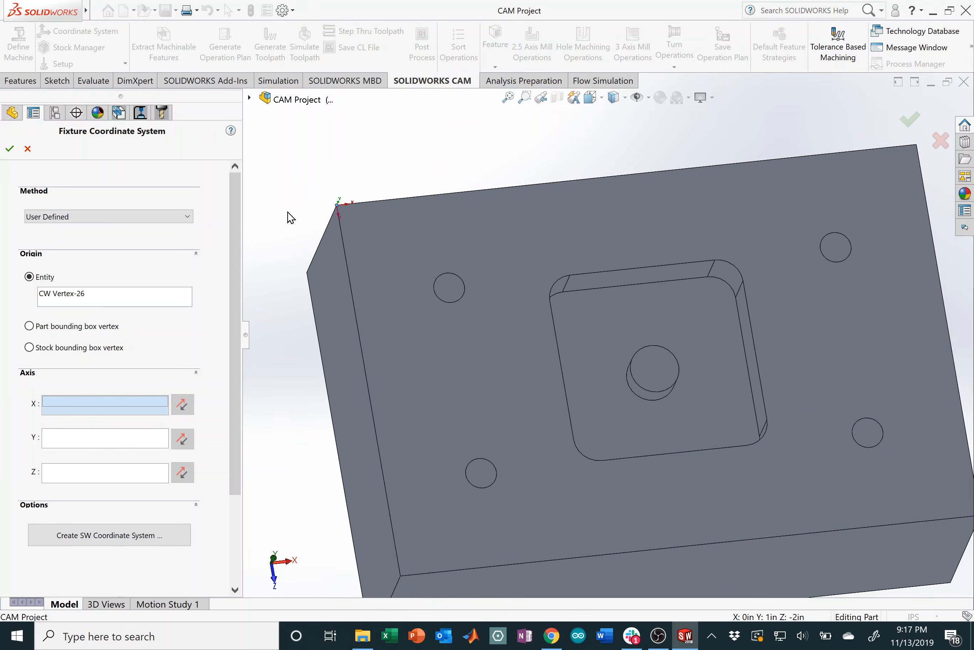
middle_drag(290, 217, 340, 197)
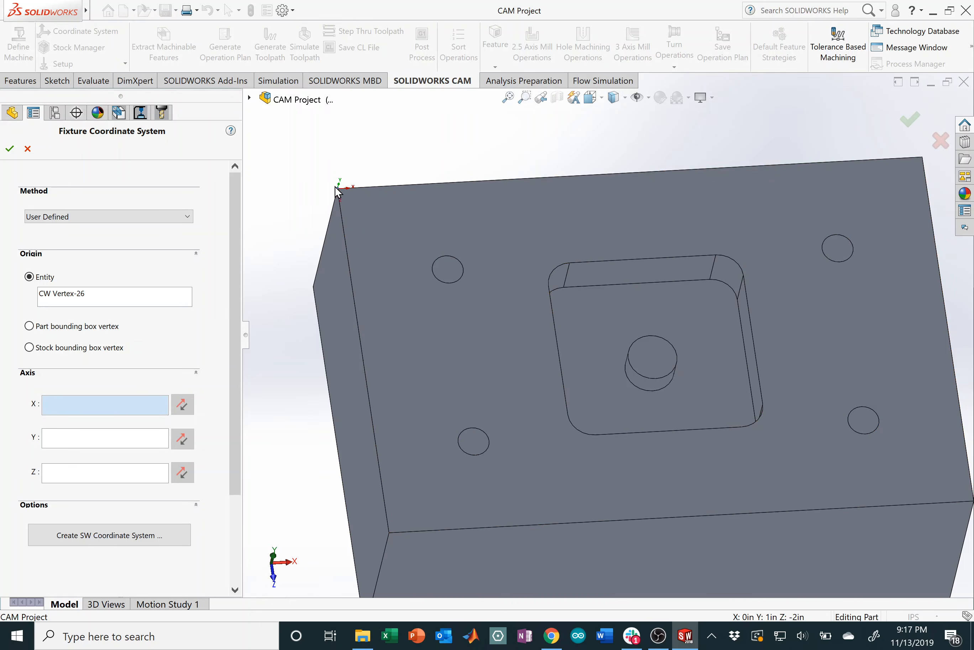
click(99, 473)
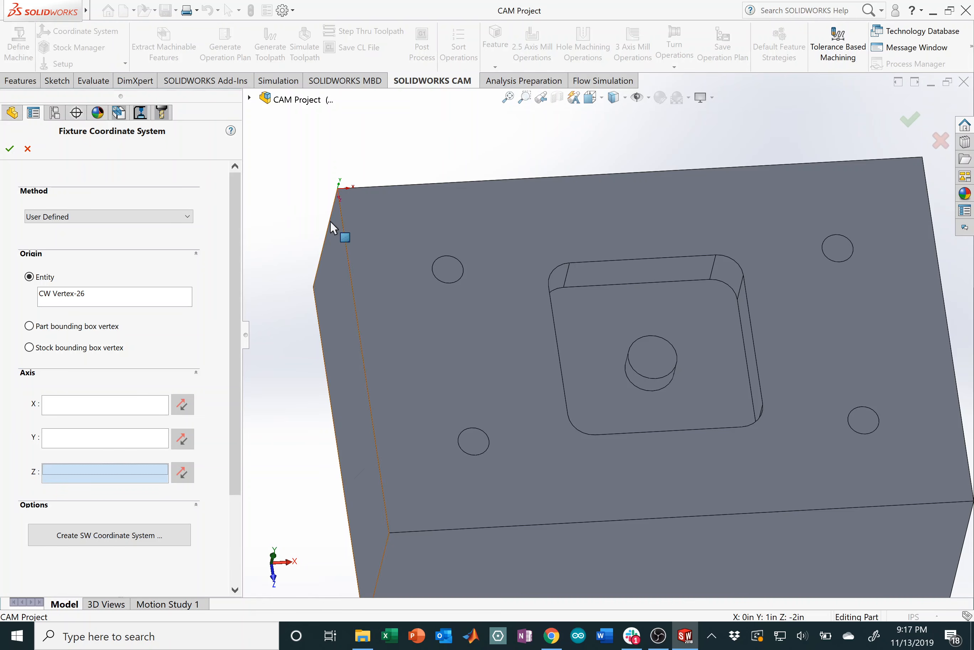
click(329, 242)
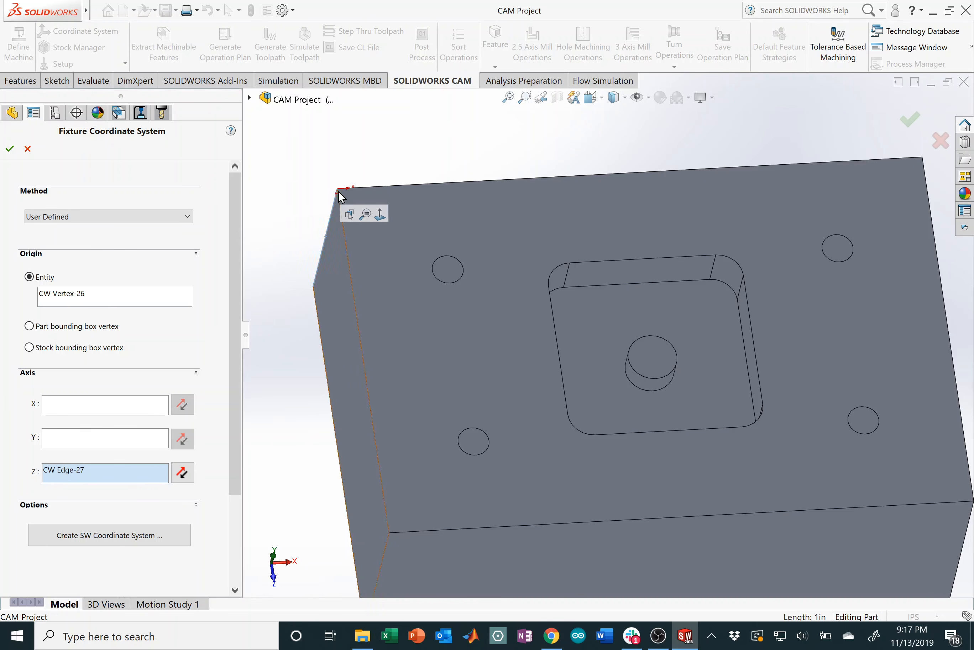
click(186, 472)
click(187, 472)
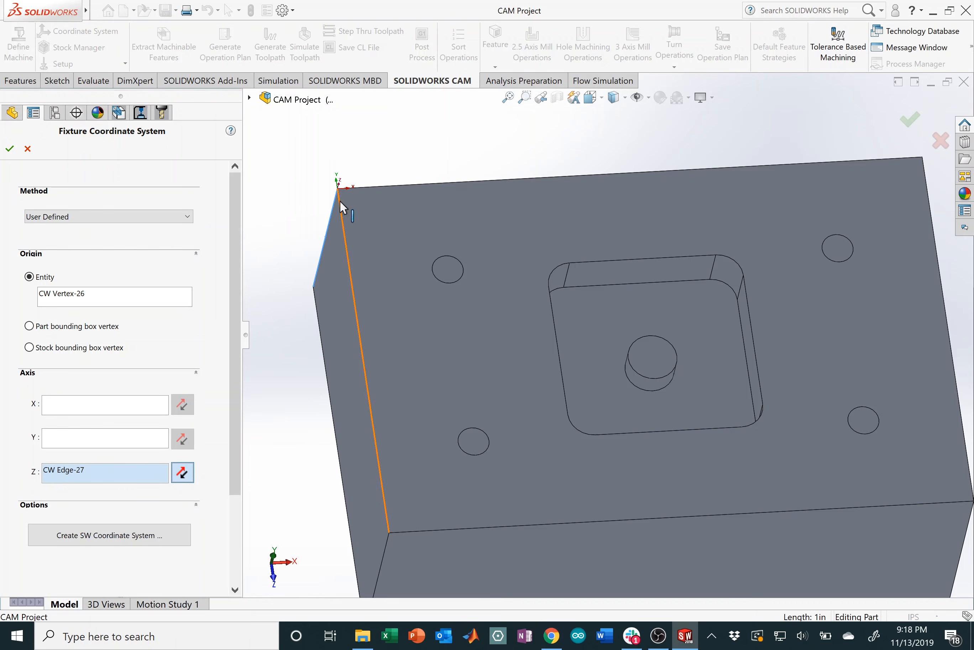
Step: Set the vertical corner edge as the Y axis, reversed, and accept the coordinate system
click(97, 440)
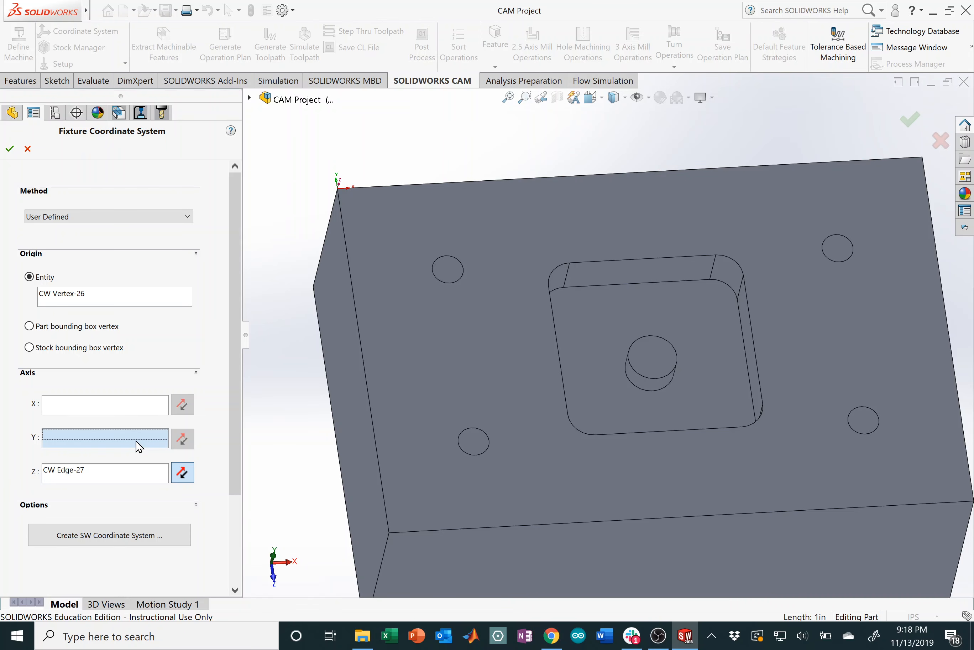
click(114, 440)
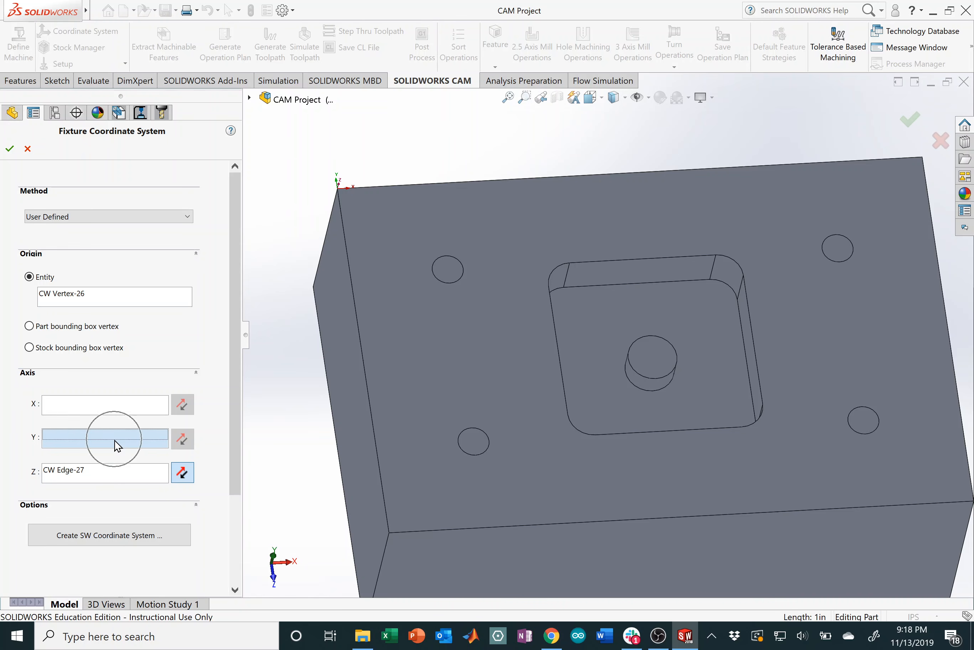
click(344, 232)
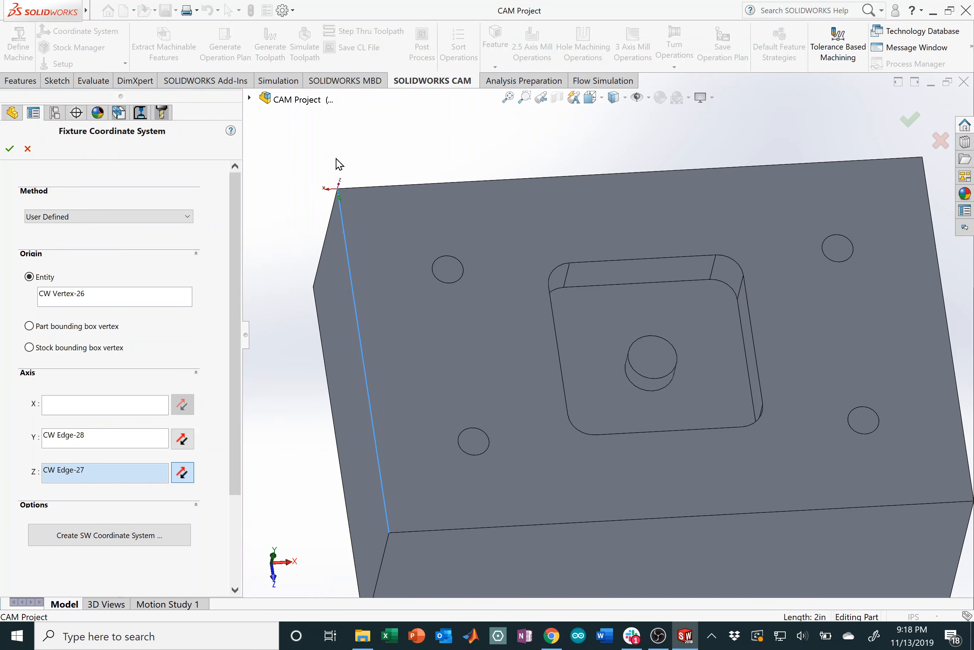
click(191, 443)
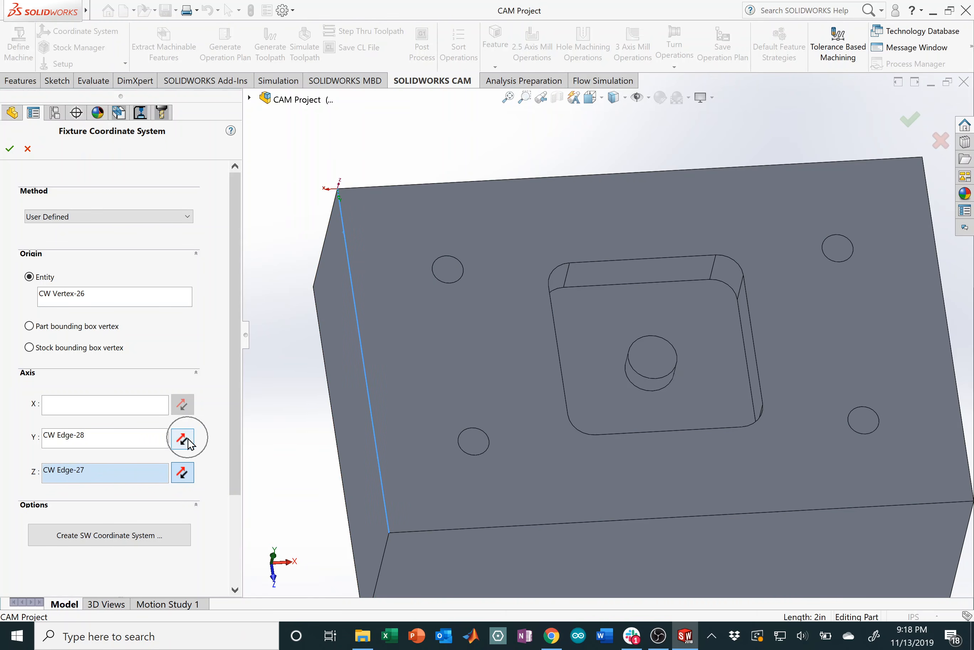
click(191, 443)
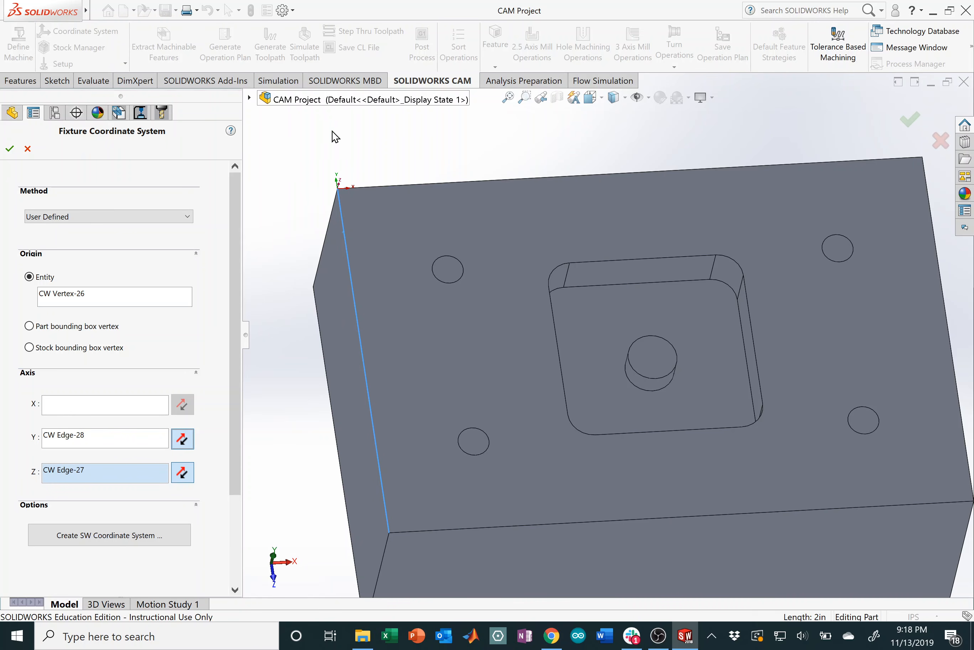
click(13, 152)
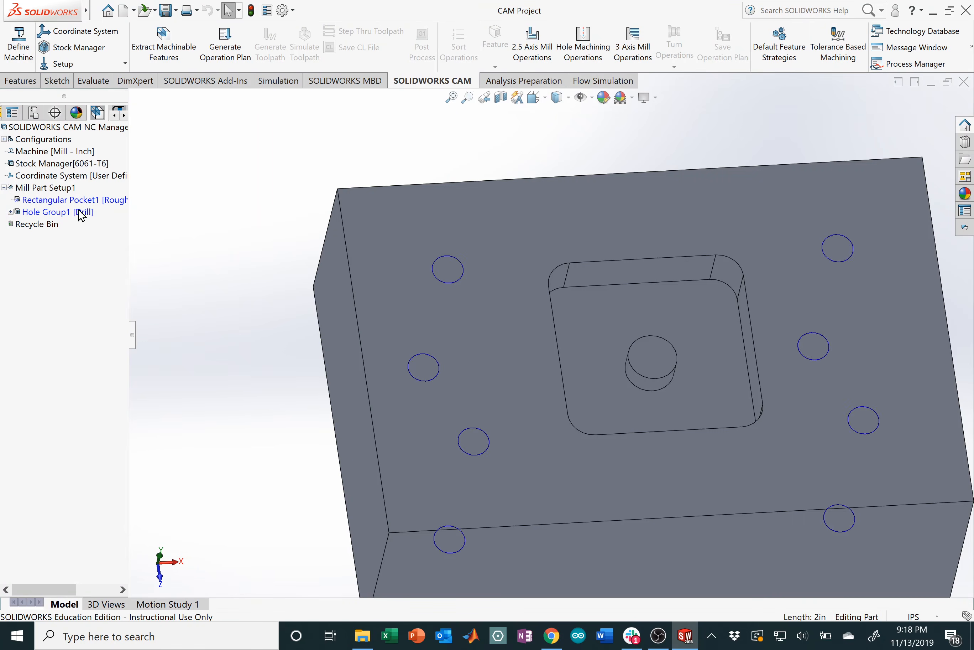
click(99, 48)
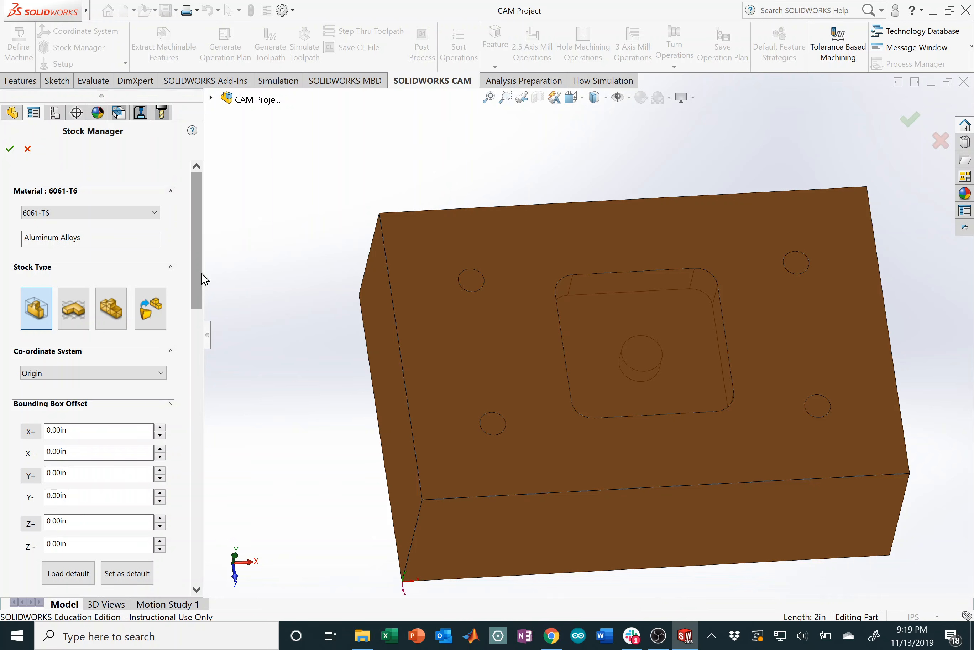
Step: Base the 6061-T6 stock on the fixture coordinate system (FCS)
drag(204, 279, 201, 307)
key(ctrl)
key(ctrl)
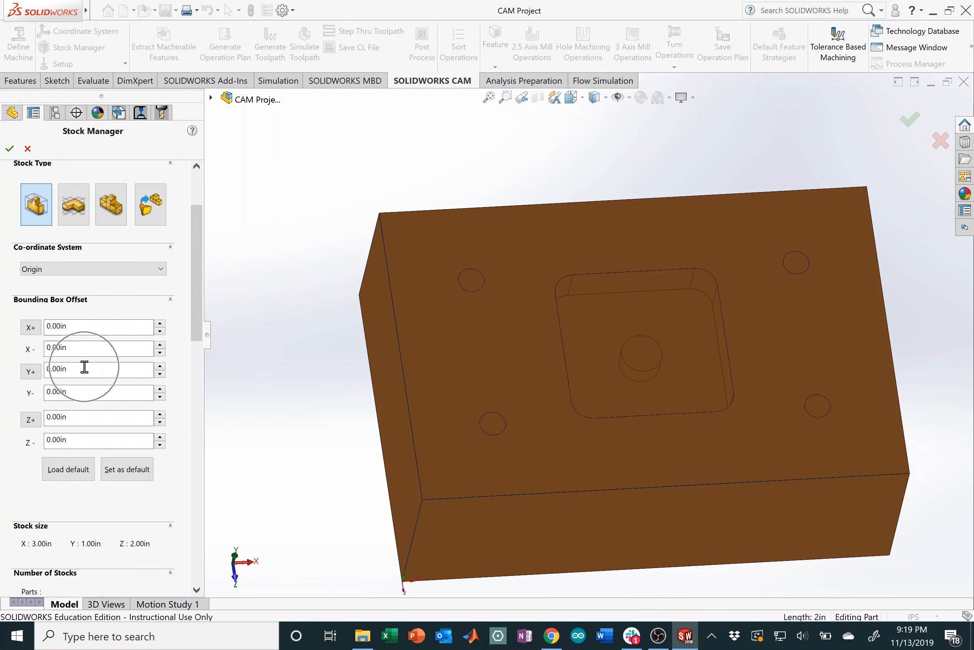
key(ctrl)
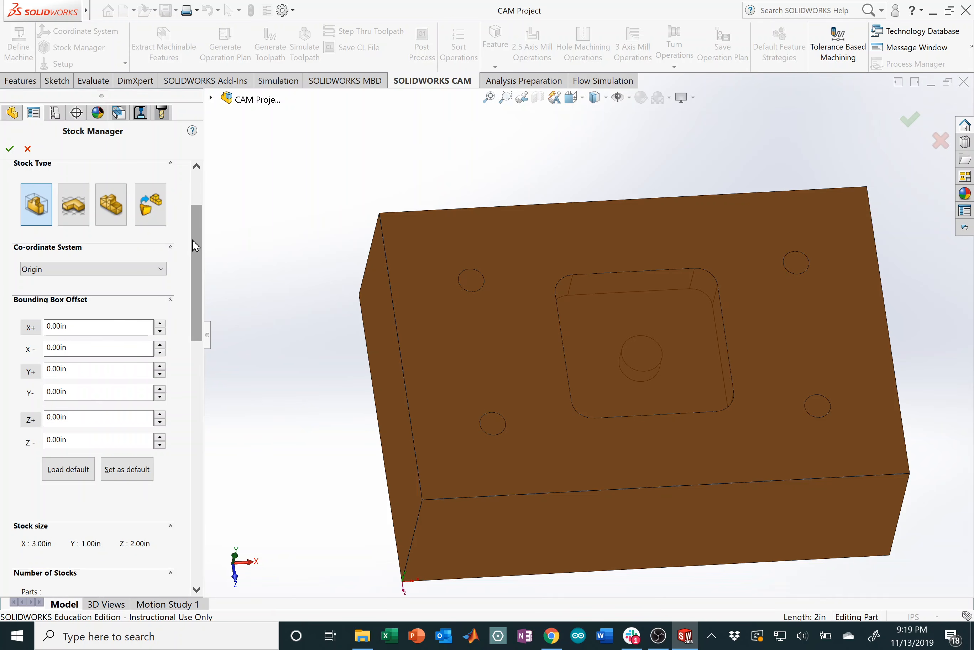
scroll(192, 239, up, 2)
click(93, 333)
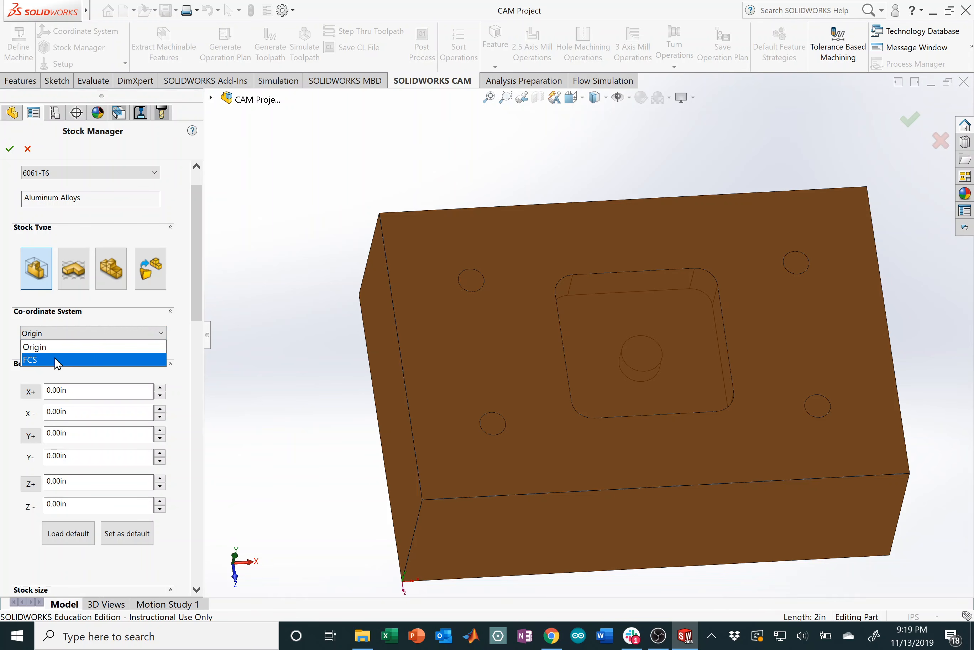
click(58, 361)
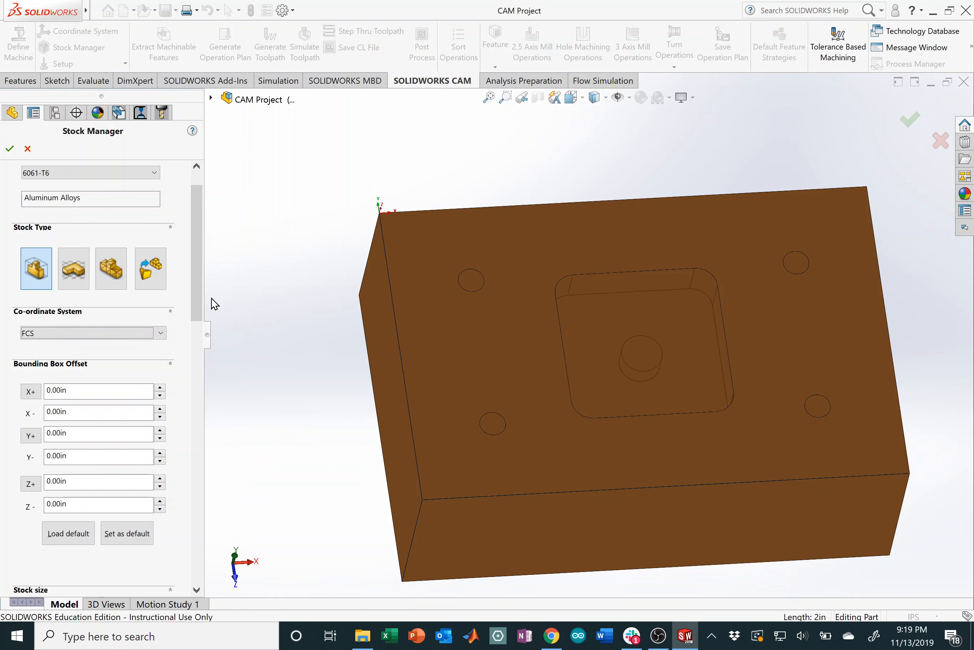
Step: Try a 1 in Z+ stock offset, then reset Z+ to 0 in
click(72, 481)
text(1)
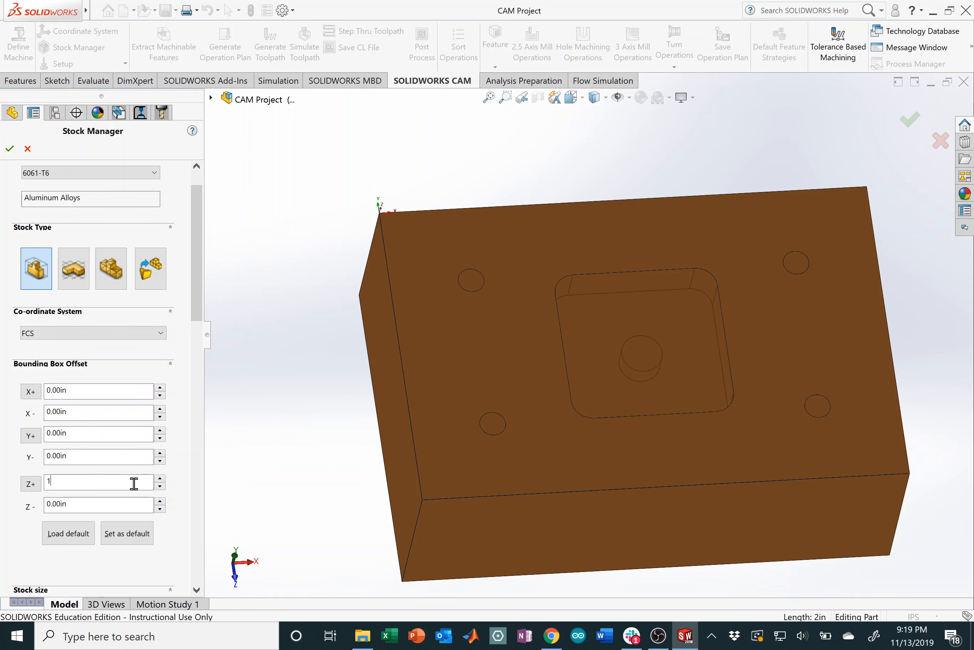
click(113, 507)
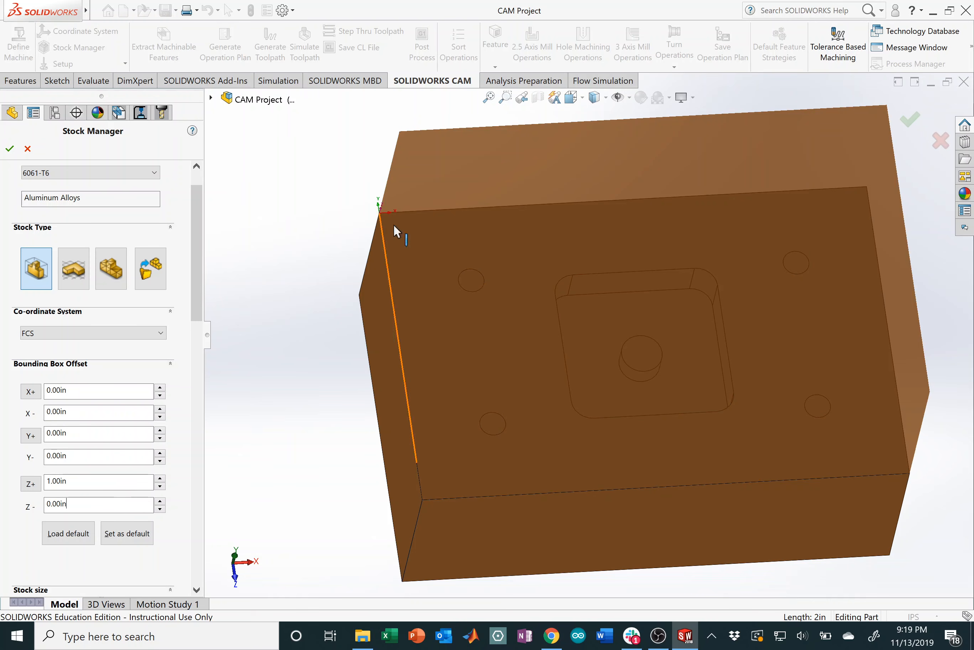
middle_drag(462, 308, 666, 206)
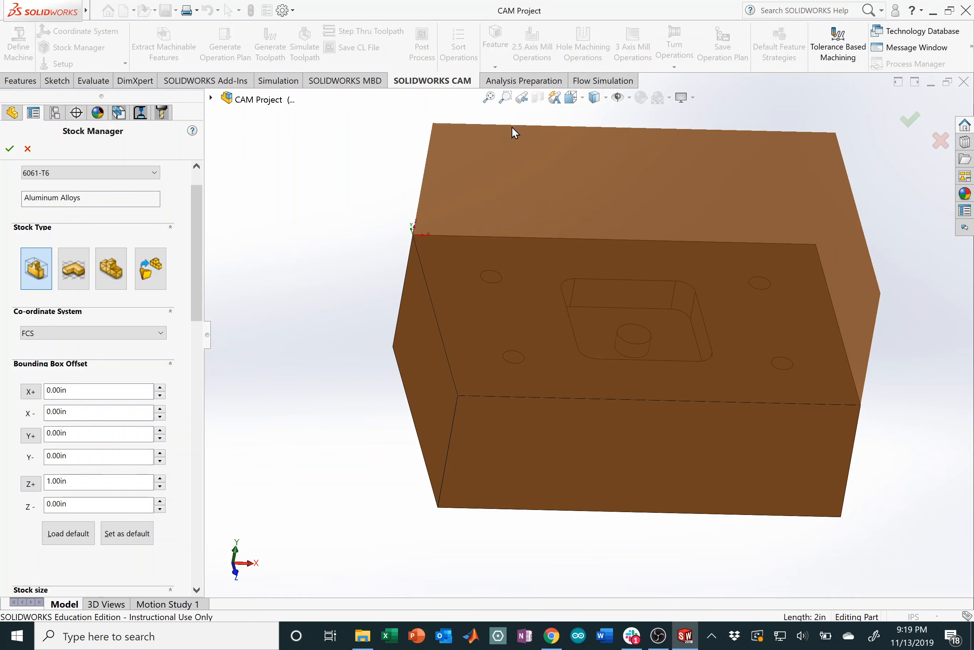
drag(81, 482, 2, 465)
text(0-)
click(75, 505)
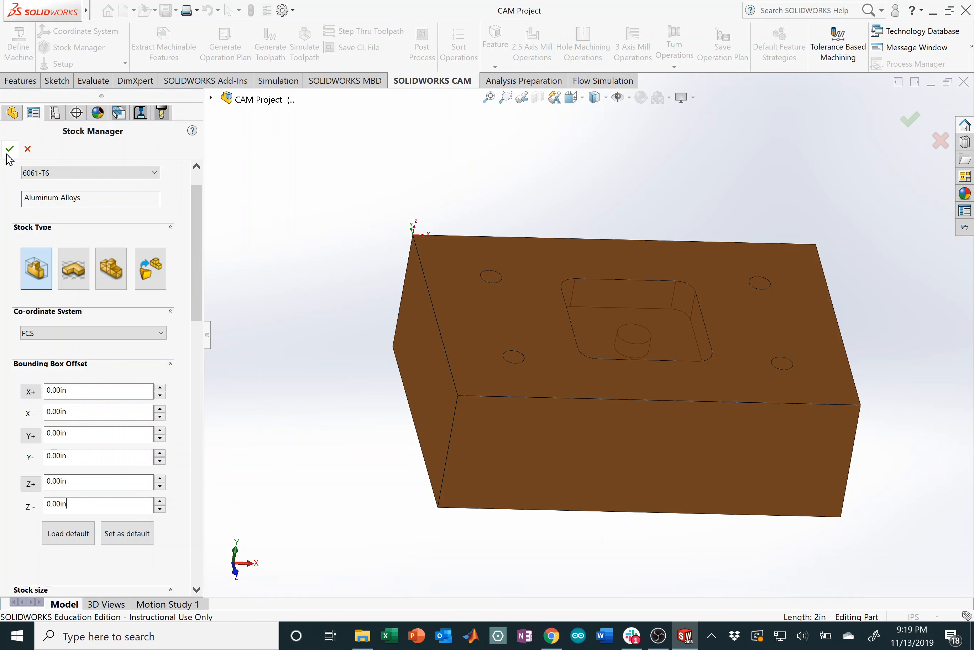
Step: Accept the stock settings and delete Mill Part Setup1 with its features
click(8, 152)
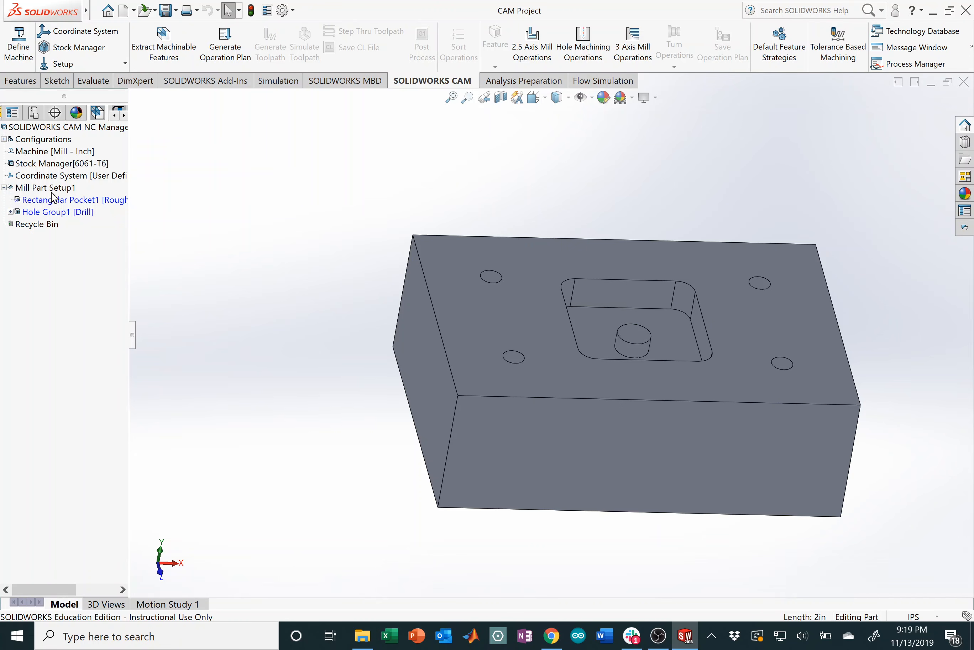
right_click(21, 188)
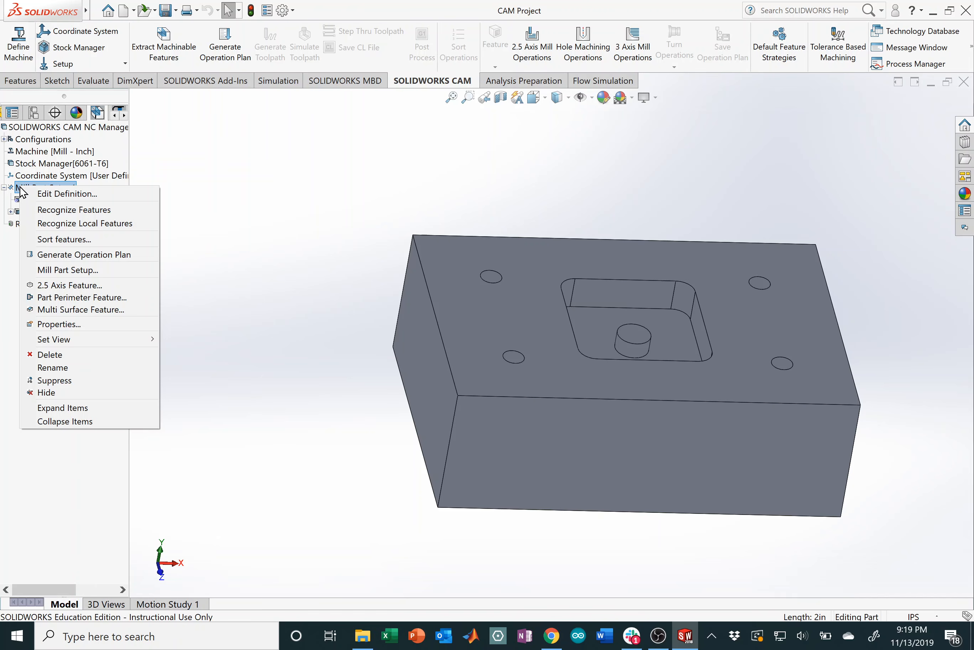
click(52, 355)
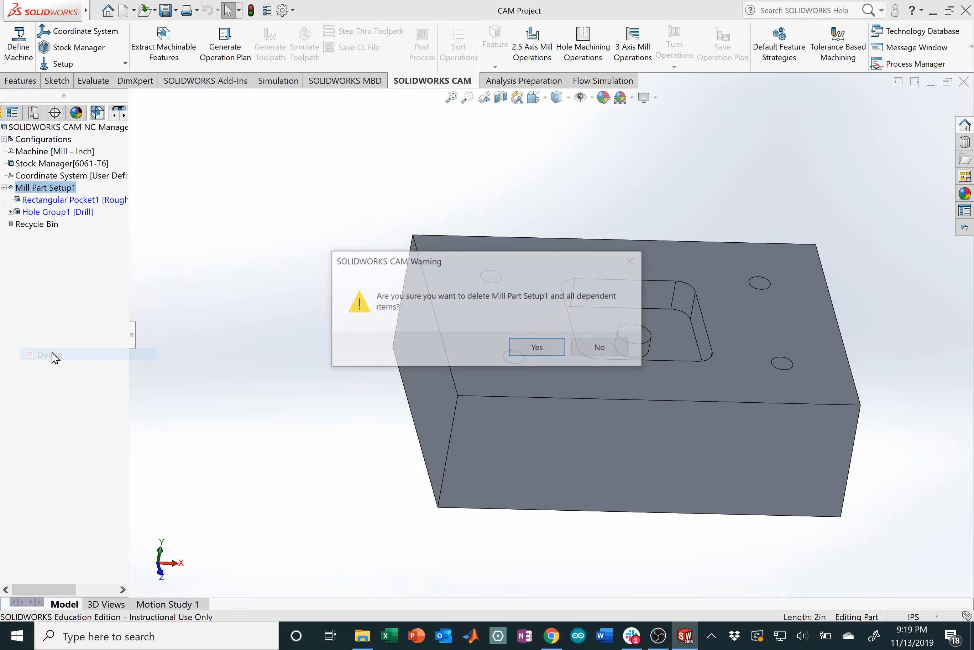
click(536, 353)
Step: Empty the Recycle Bin of Hole1–Hole4 and Rectangular Pocket1
right_click(38, 189)
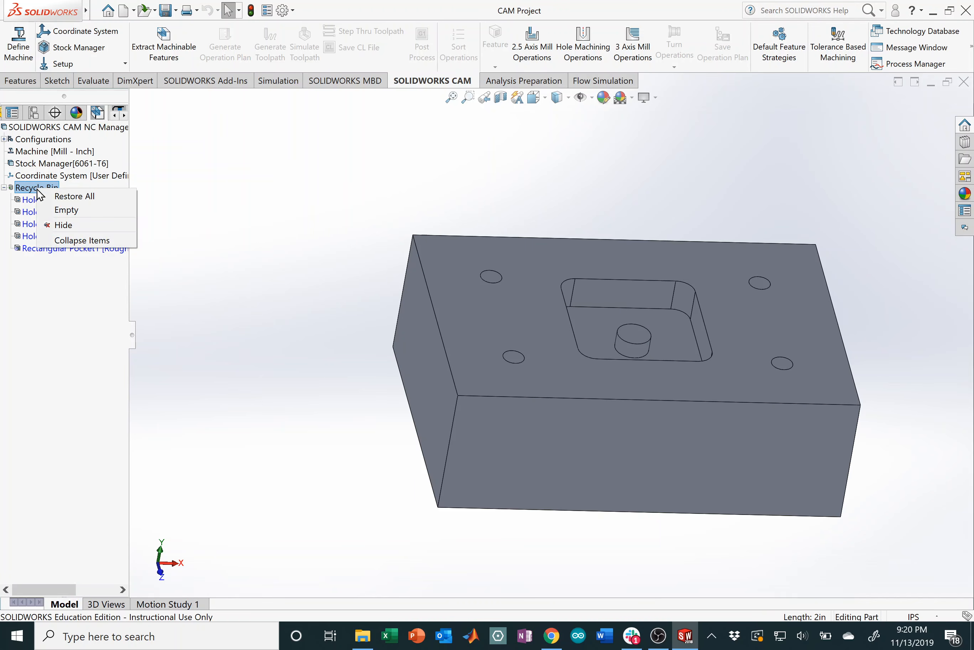
click(66, 209)
click(504, 351)
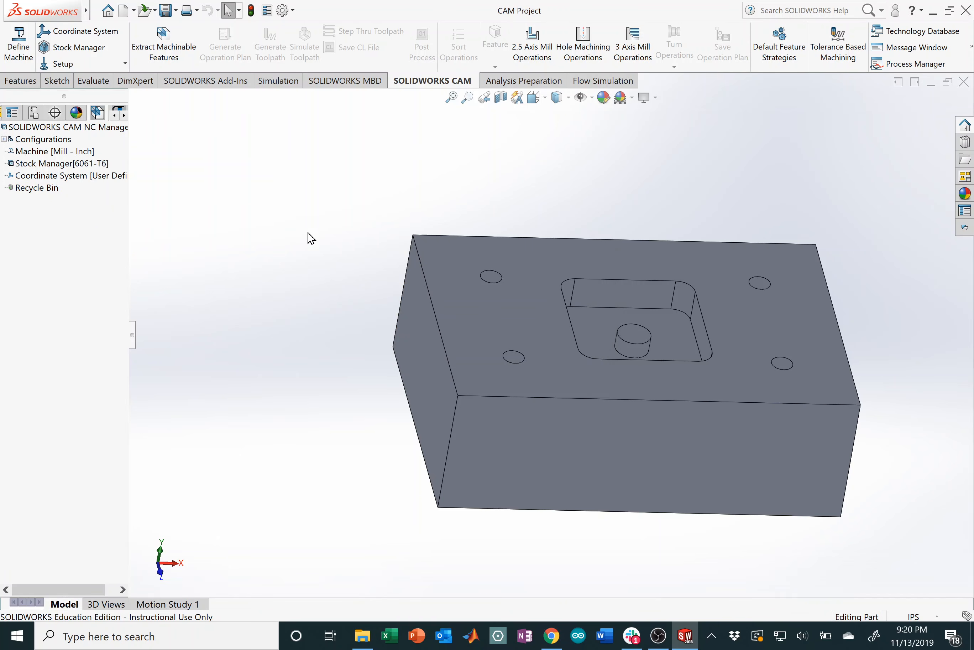
middle_drag(642, 351, 693, 230)
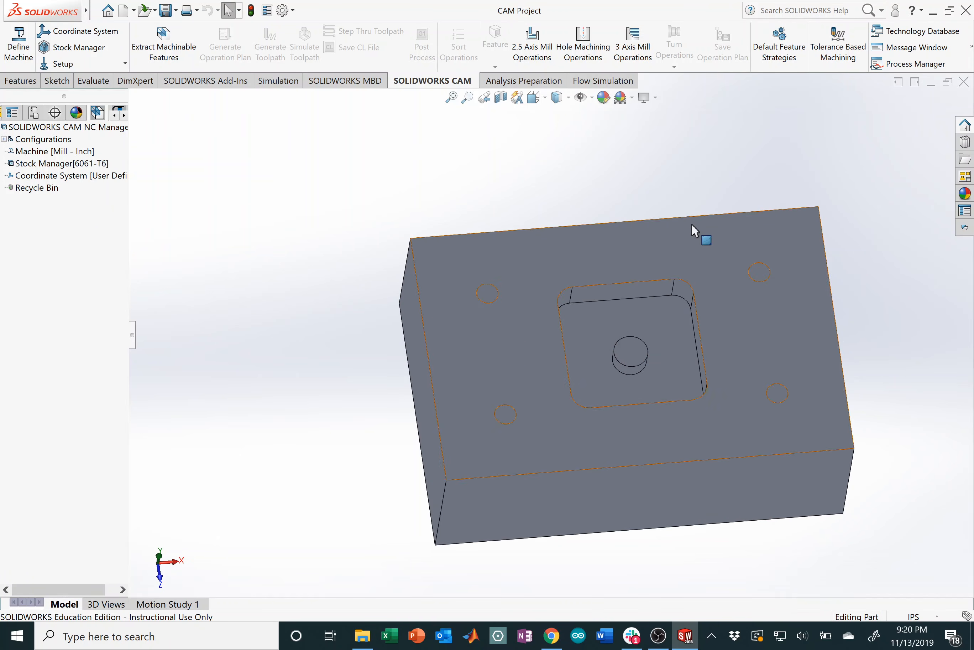
Step: Extract machinable features, check Rectangular Pocket1 and Hole Group1, then show the Operation Tree
click(184, 61)
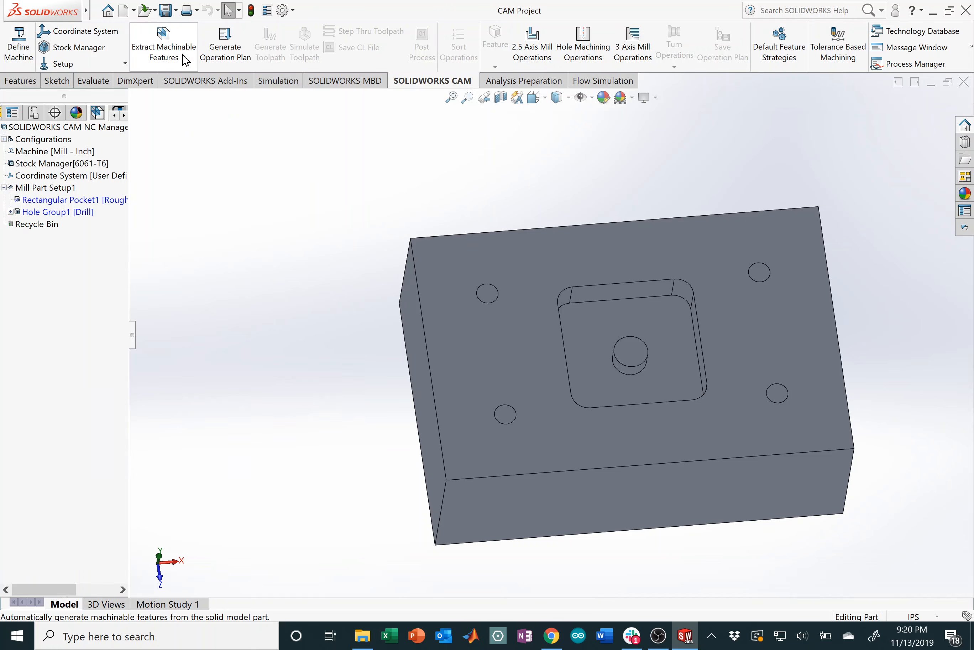
click(89, 201)
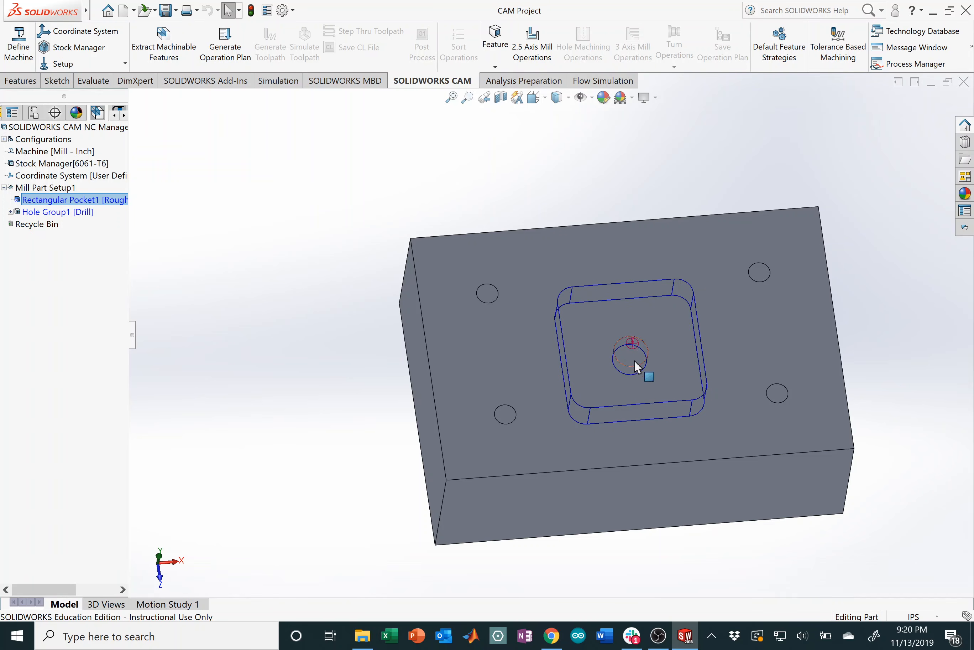
middle_drag(646, 383, 638, 348)
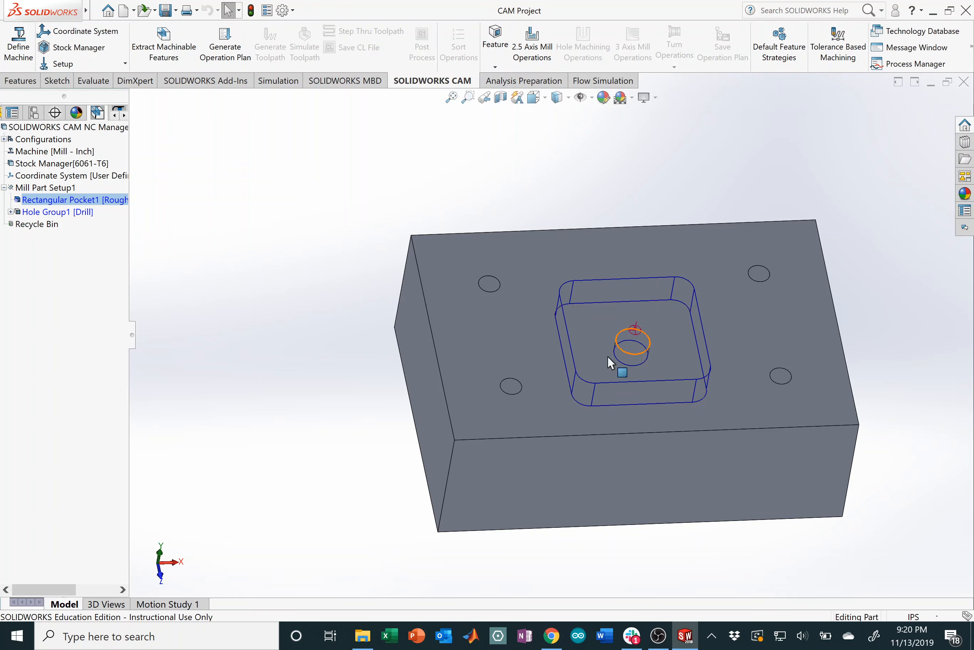
click(75, 212)
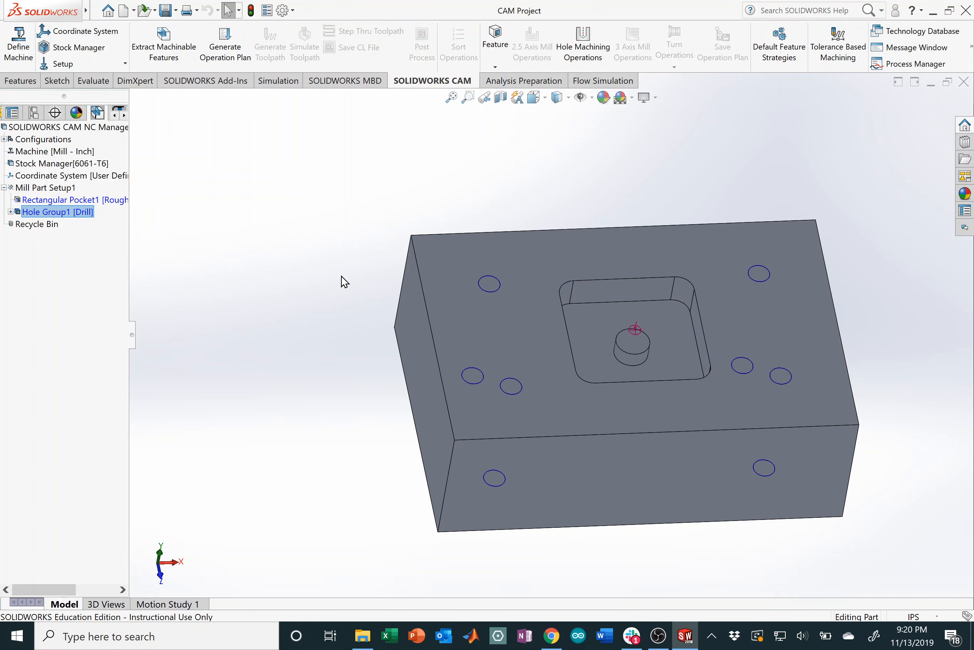
middle_drag(538, 330, 533, 301)
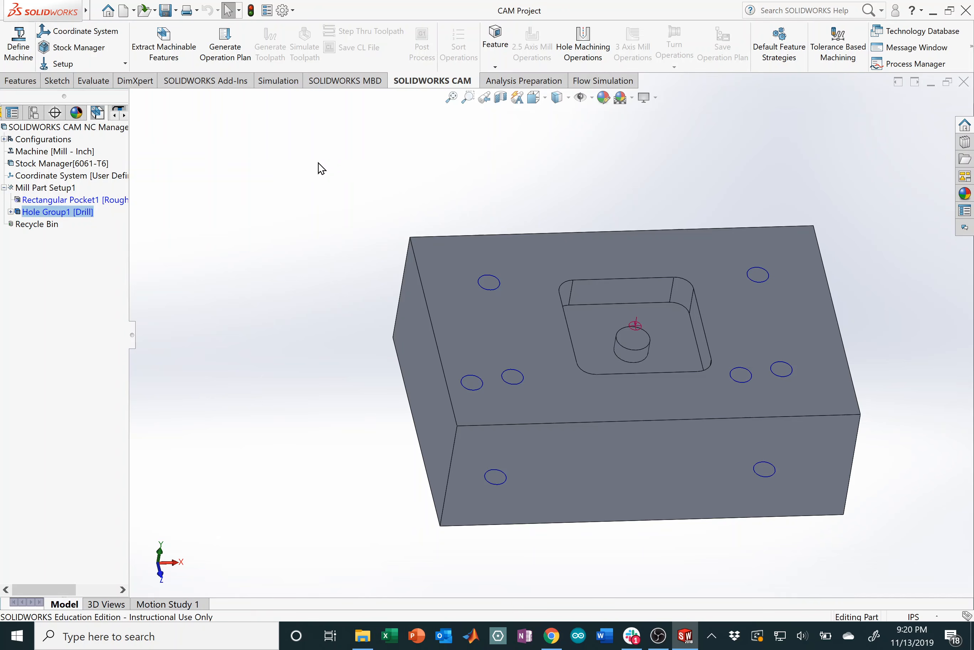
click(71, 200)
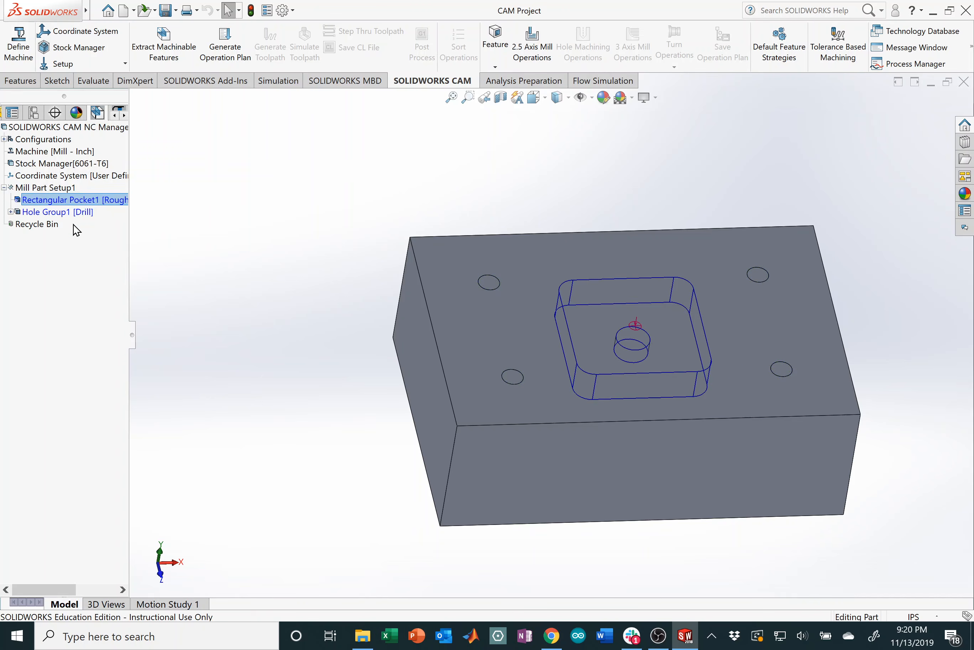
click(80, 211)
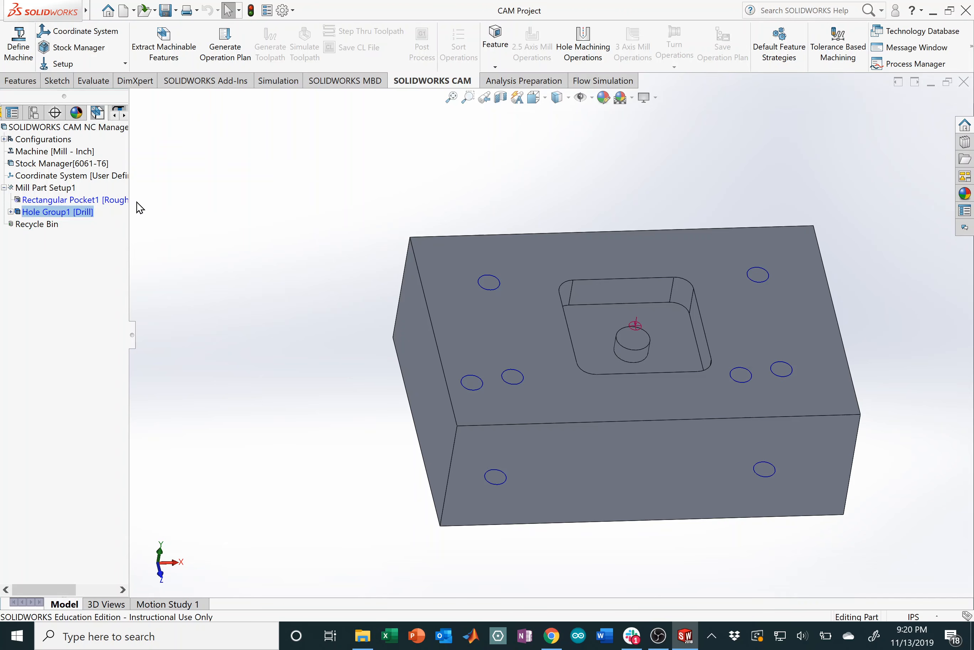
click(124, 116)
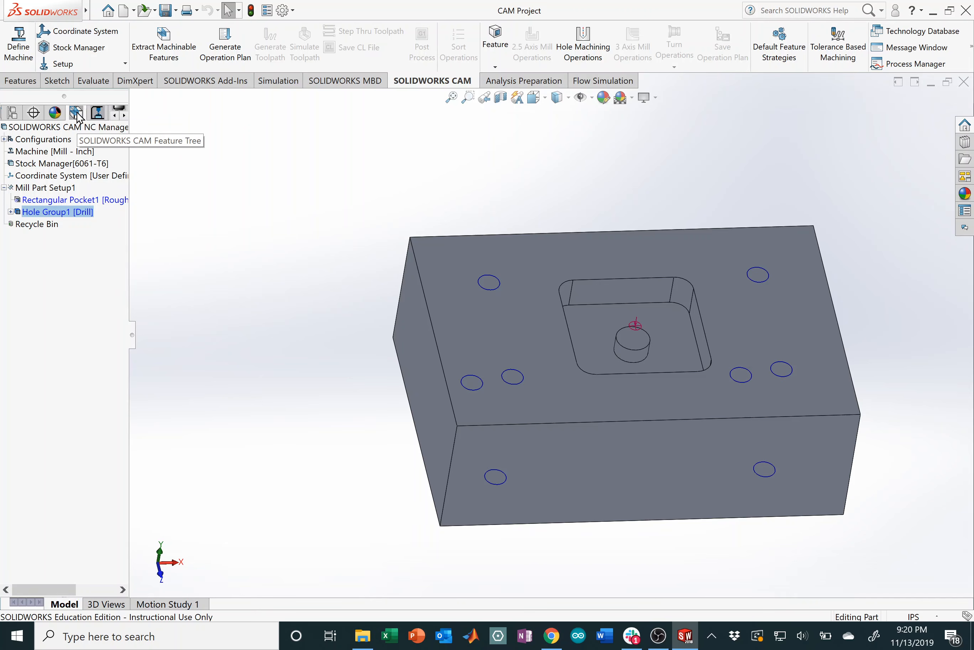
click(99, 114)
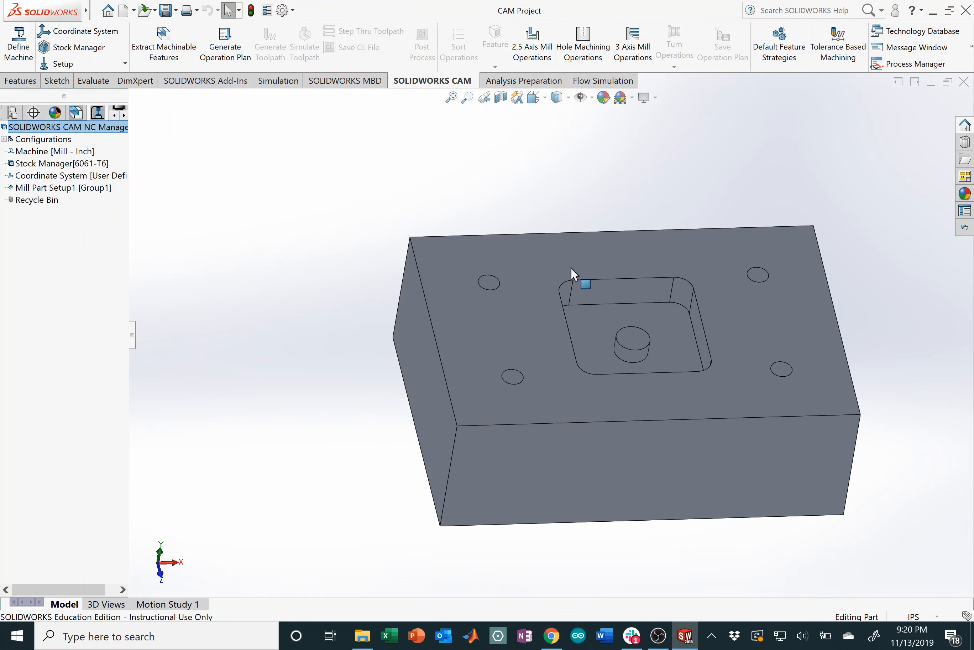
Step: Create a 2.5 Axis Mill operation of type Rough Mill and show its Tool settings
click(533, 58)
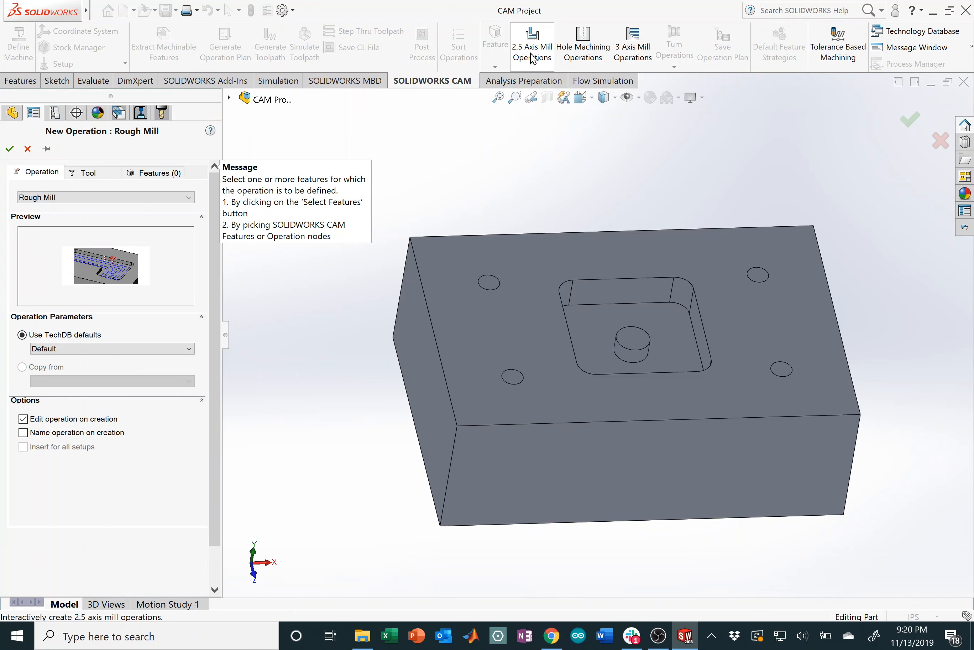
click(98, 197)
click(101, 209)
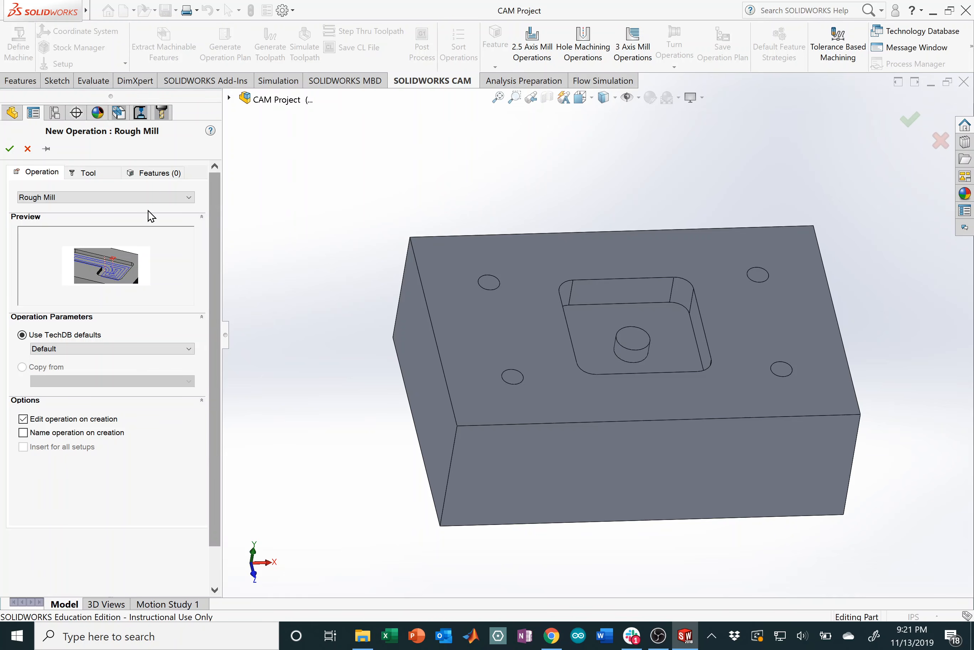
click(83, 200)
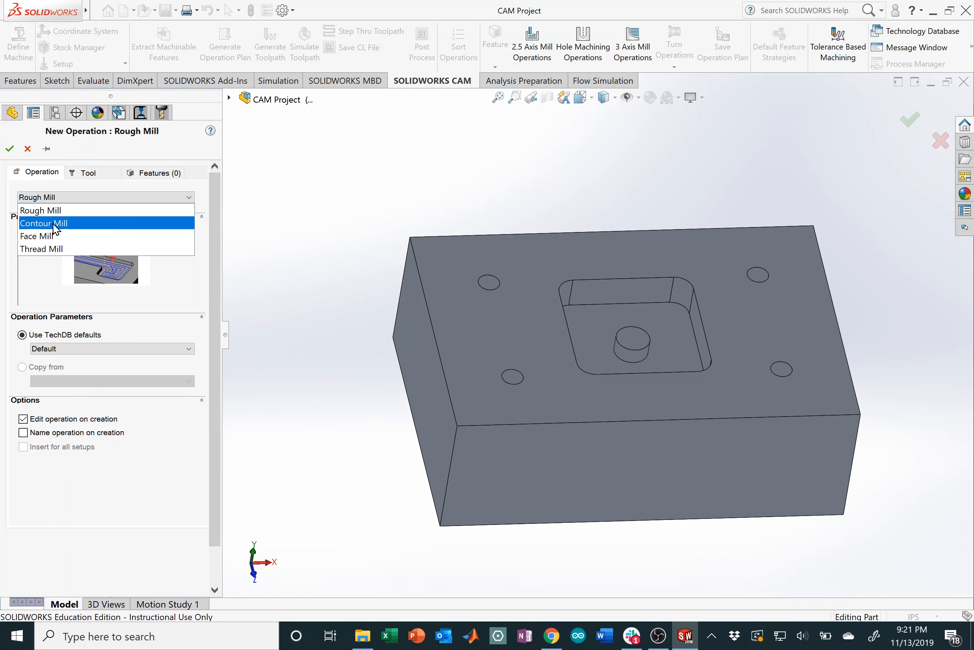
click(78, 194)
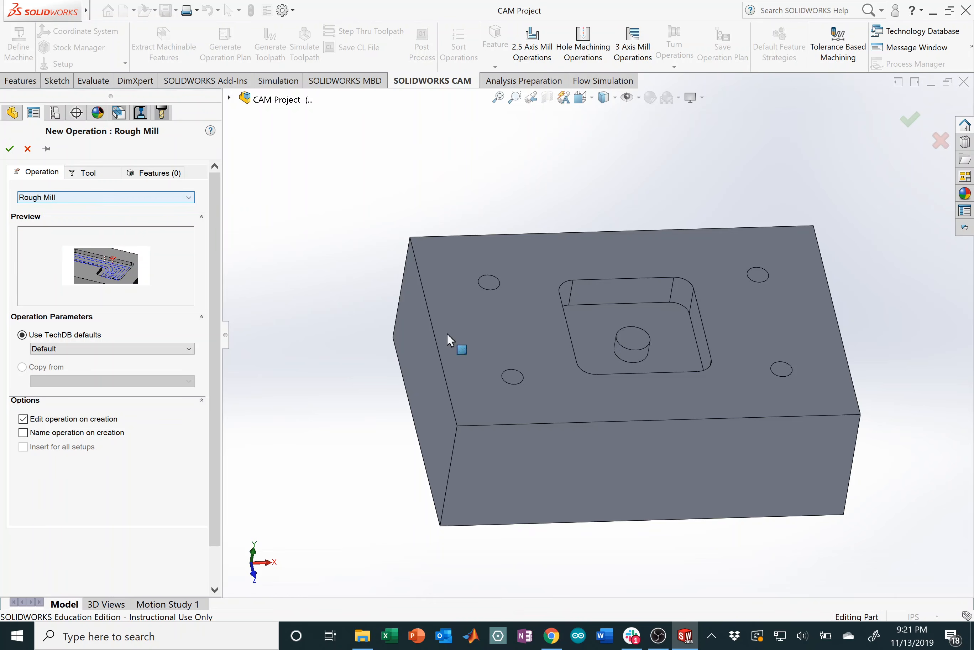
click(100, 176)
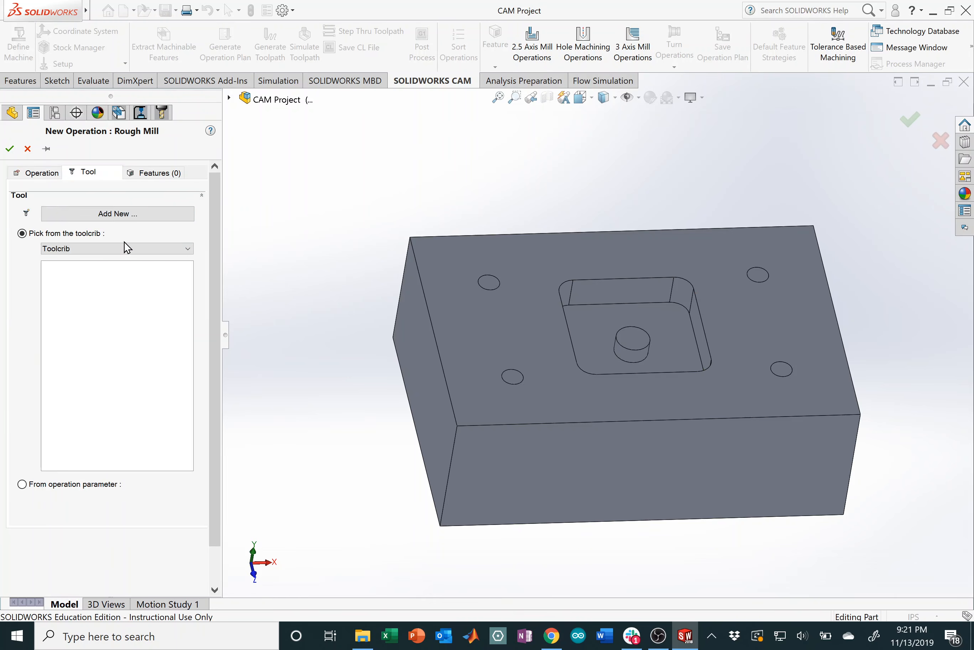
Step: Load the '1/4 EM CRB 2FL' end mill as T01 - 0.25 Flat End for the Rough Mill
click(158, 219)
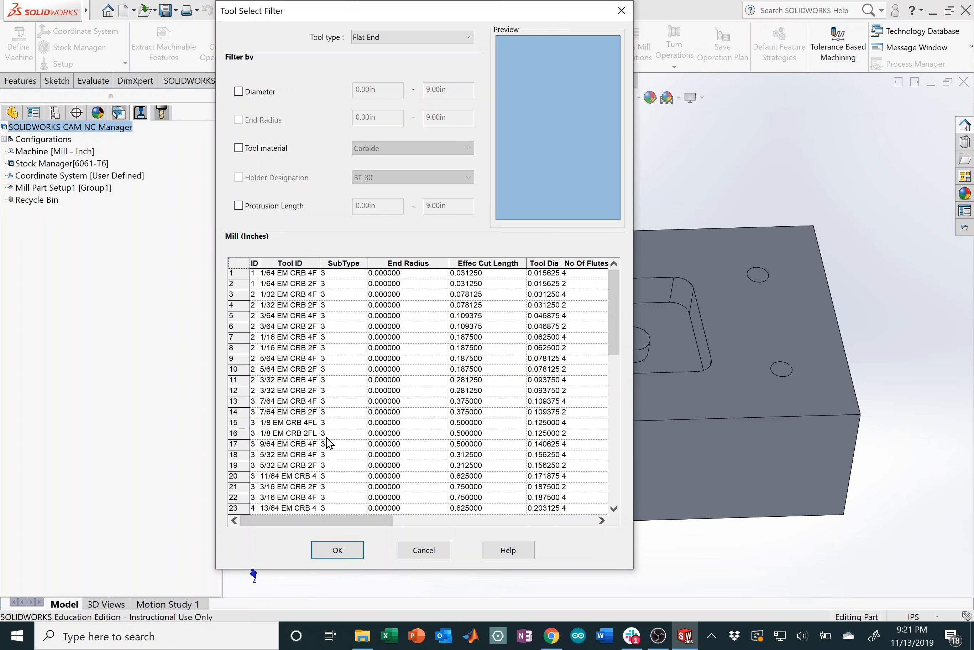
scroll(328, 442, down, 2)
scroll(312, 394, down, 2)
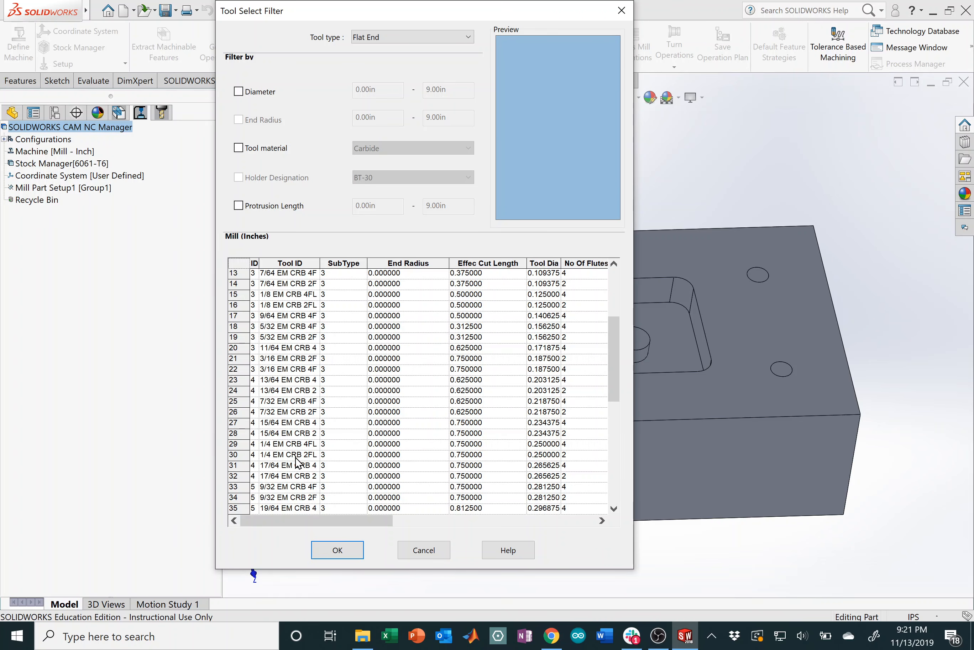
click(297, 457)
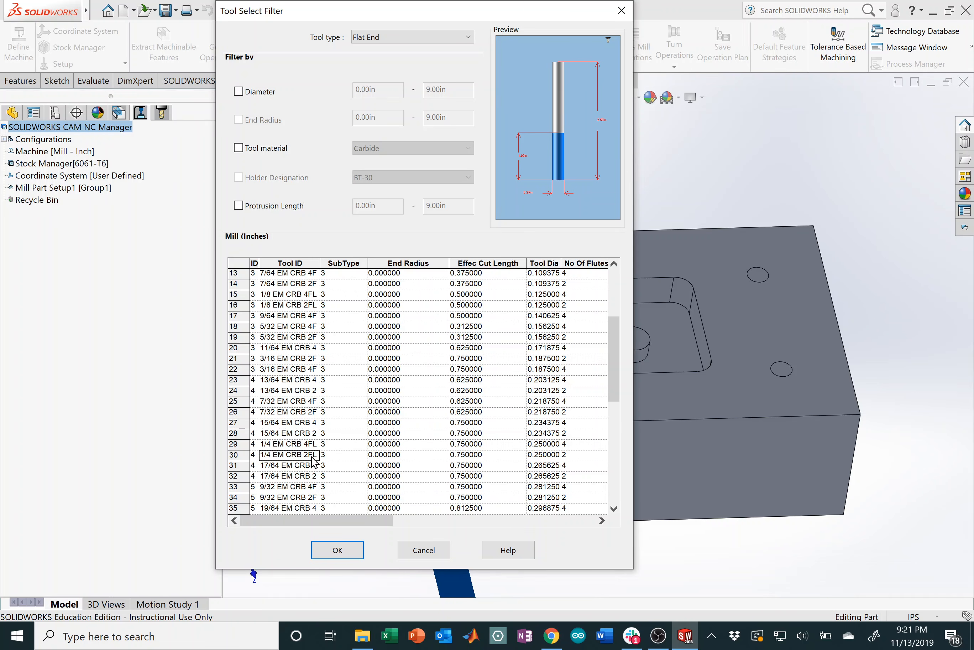
click(338, 550)
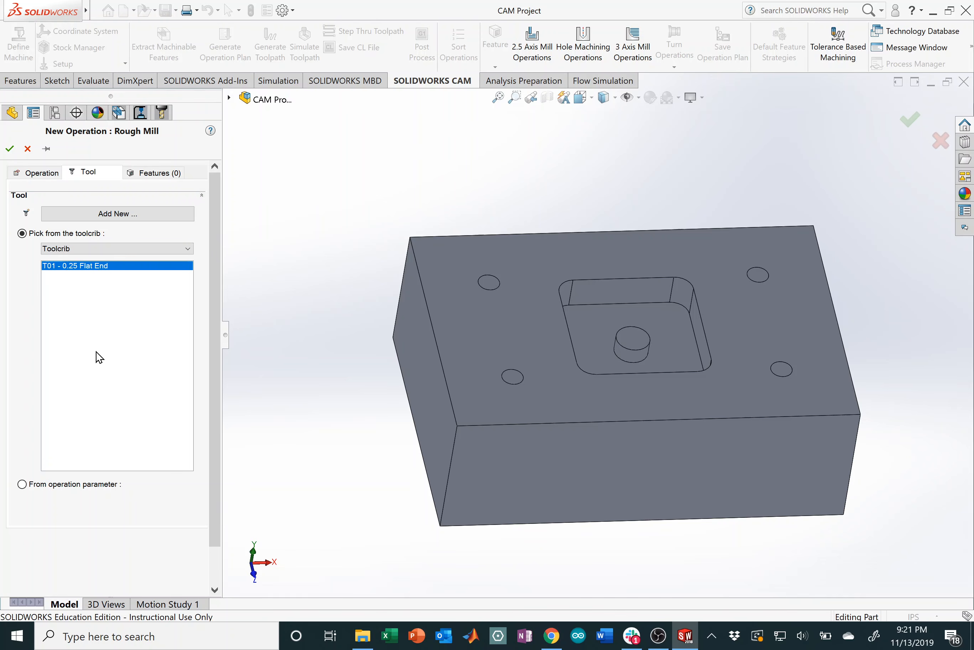
click(159, 176)
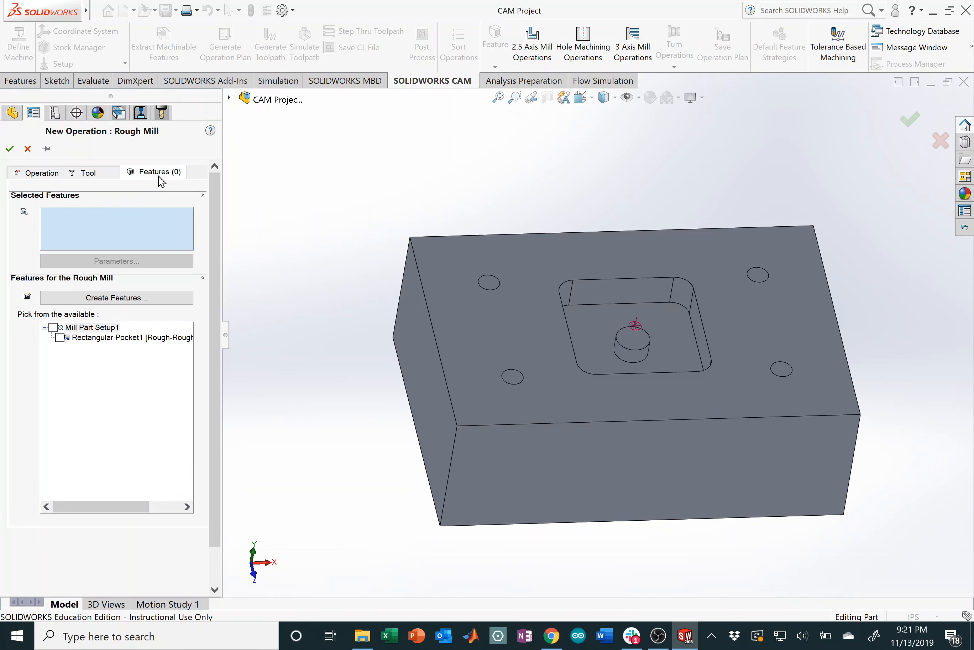
Step: Assign Rectangular Pocket1 to Rough Mill1 and accept the default operation parameters
click(63, 341)
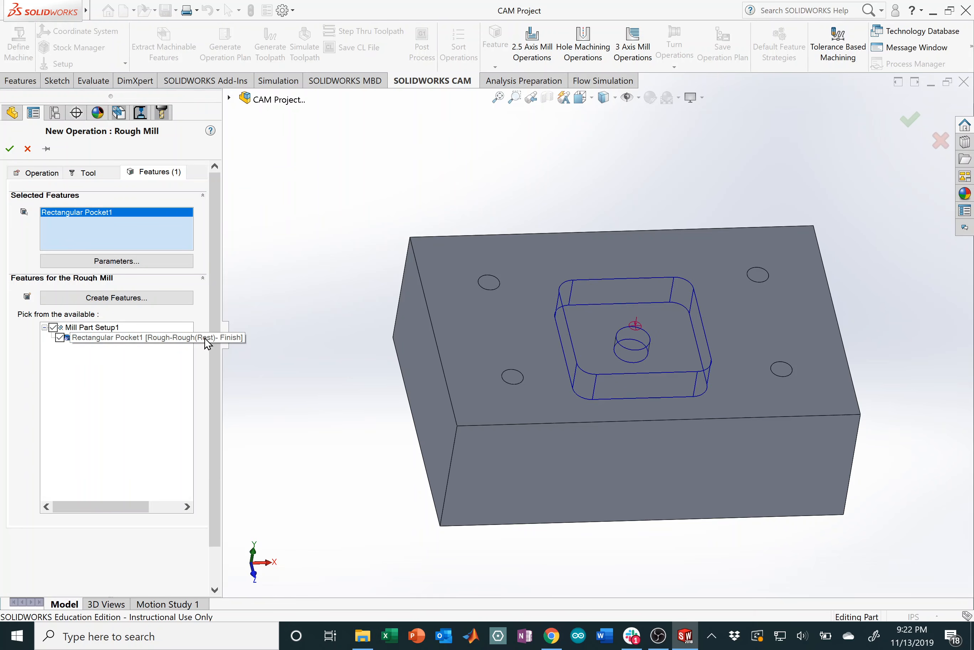
click(10, 148)
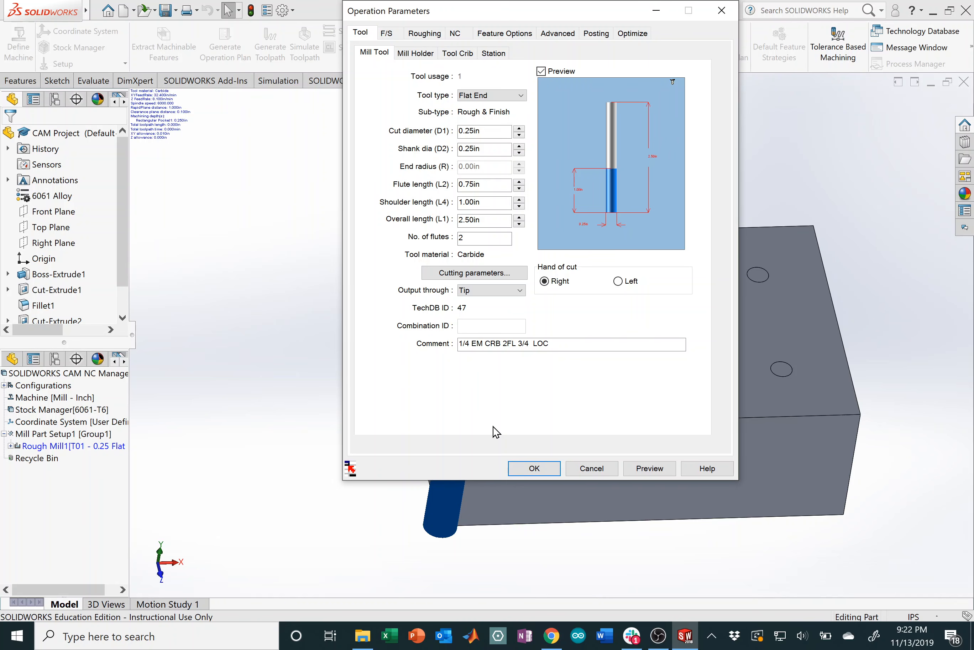
click(543, 472)
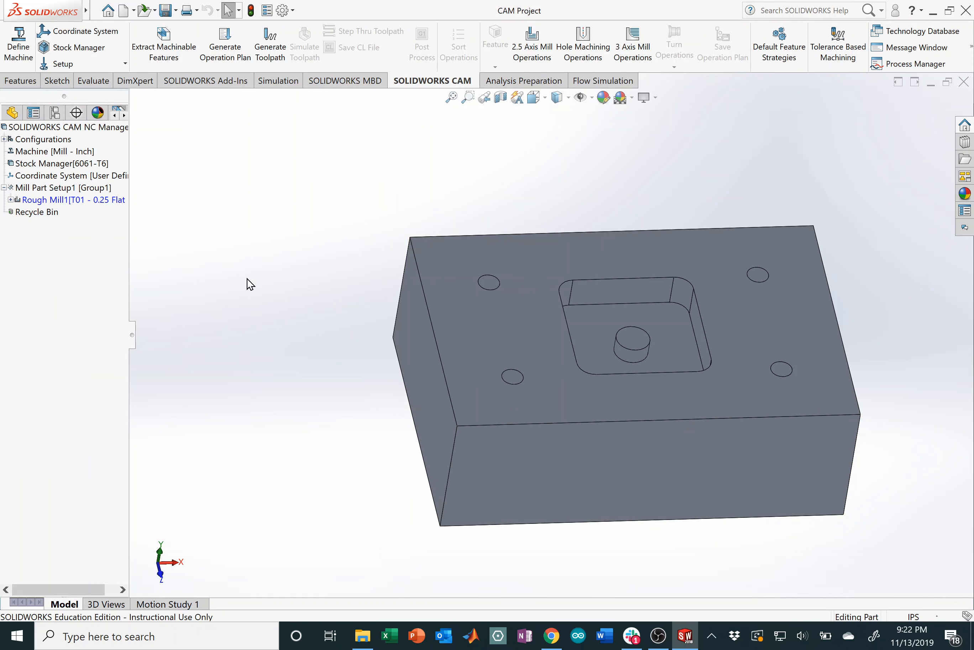
Step: Generate the toolpath for the Rough Mill1 operation
click(83, 200)
right_click(100, 202)
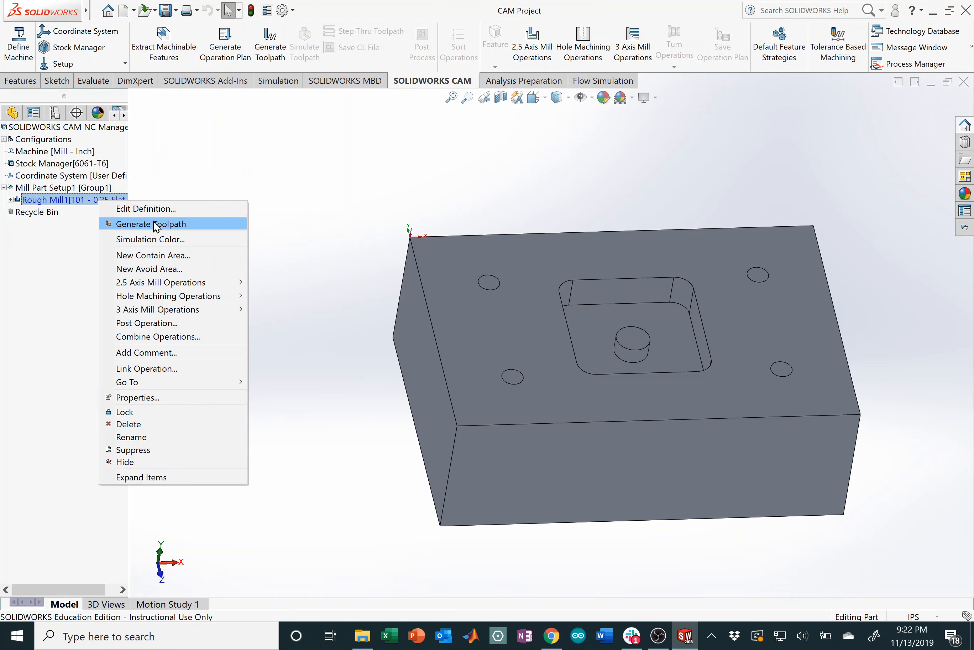
click(155, 227)
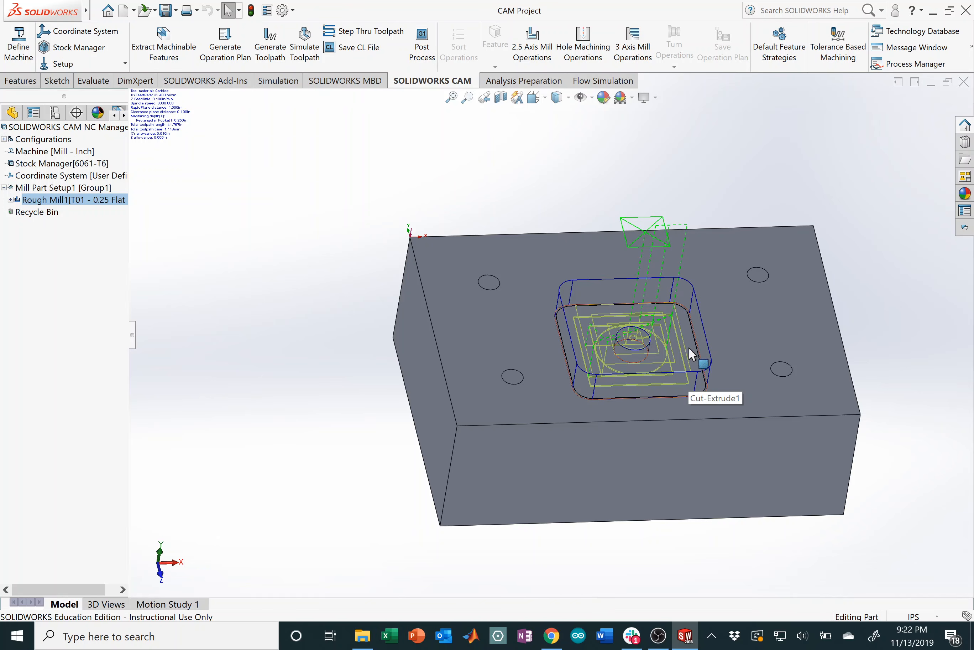
Step: Orbit and zoom the view to inspect the pocket roughing toolpath from several angles
middle_drag(669, 338, 663, 270)
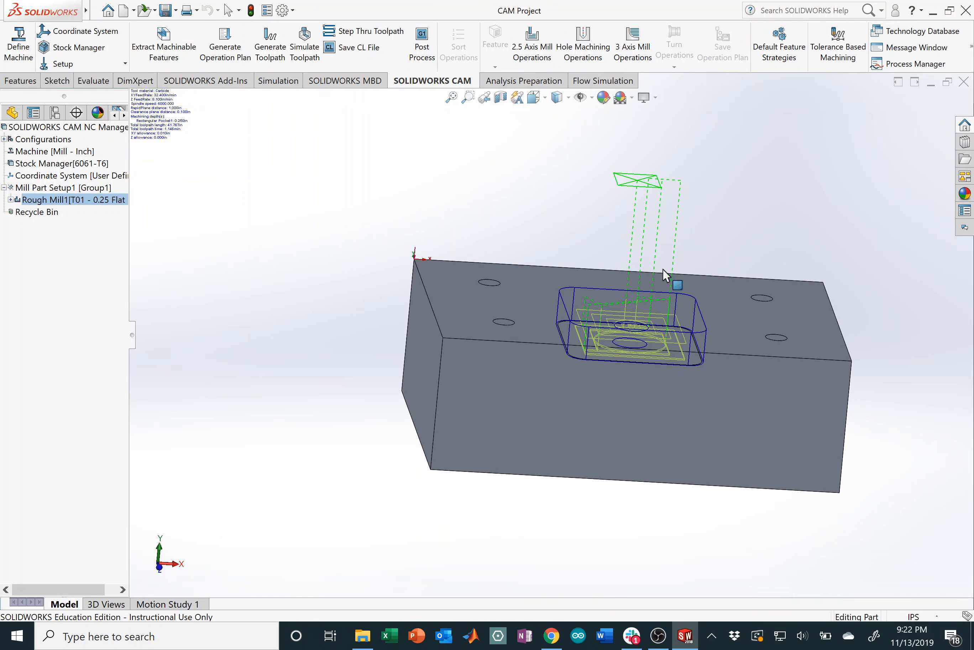
scroll(665, 312, down, 2)
scroll(659, 310, down, 2)
scroll(659, 249, up, 2)
scroll(592, 283, down, 2)
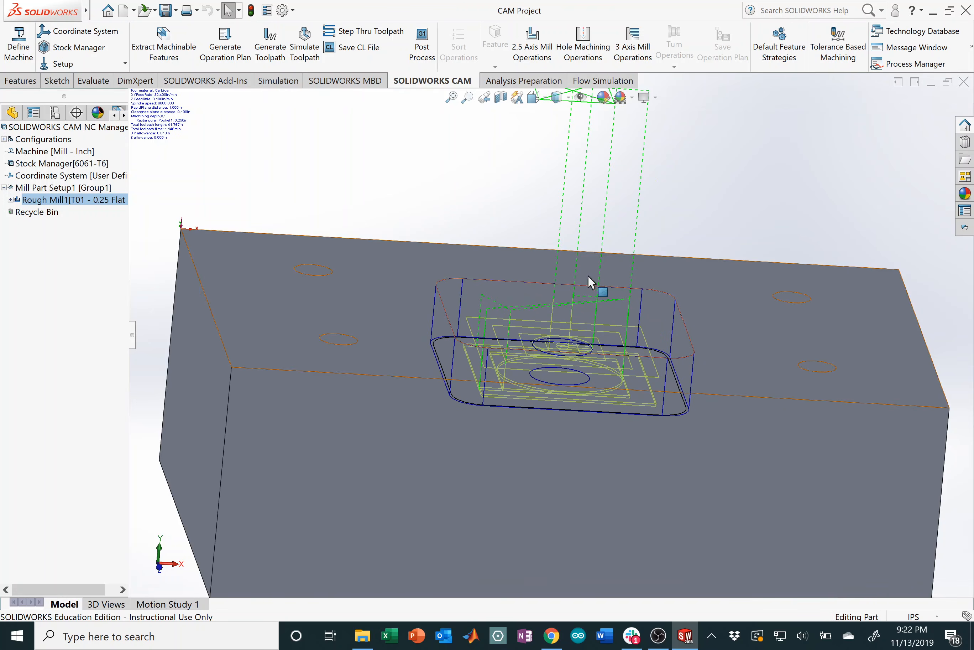
middle_drag(571, 354, 606, 425)
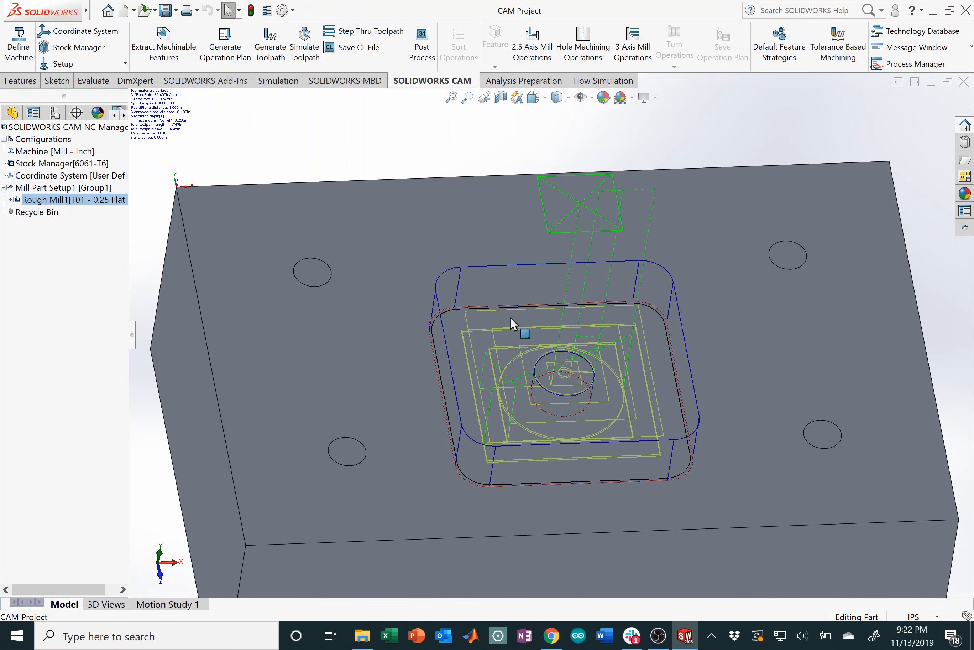
middle_drag(594, 371, 516, 311)
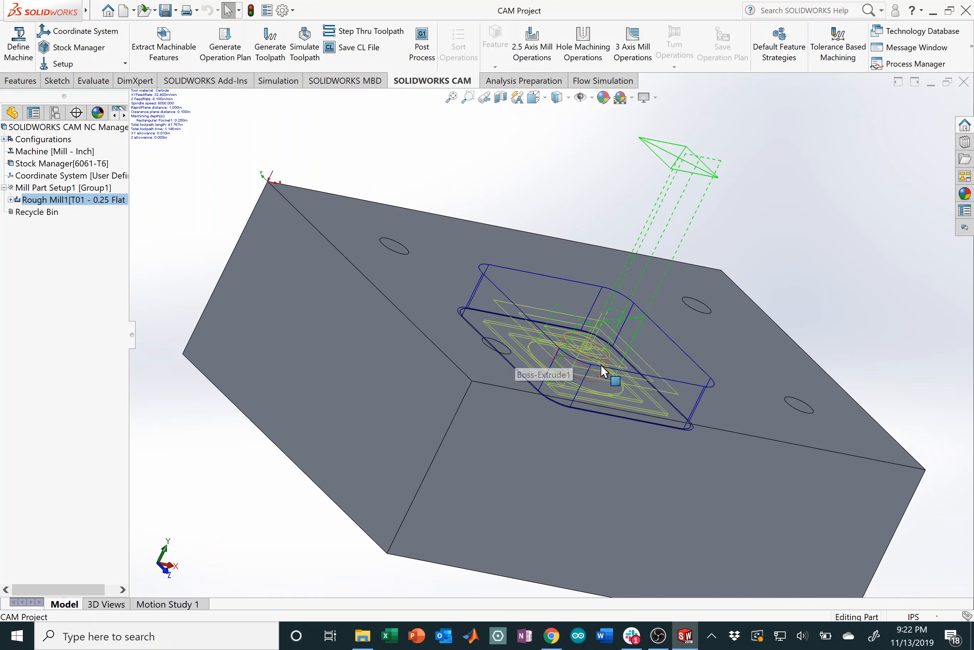
middle_drag(593, 347, 564, 379)
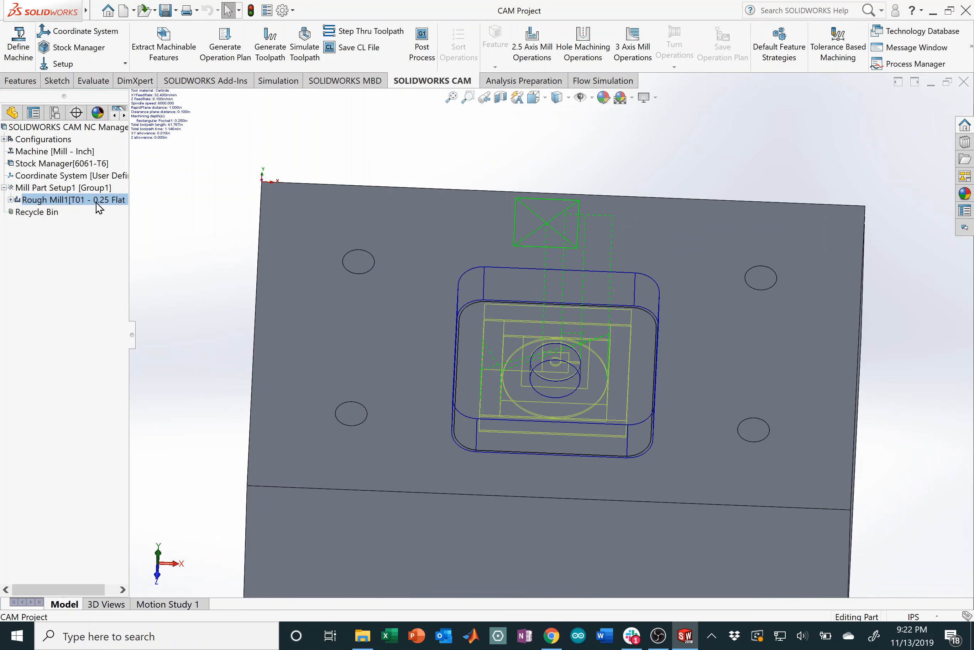
Step: Simulate Rough Mill1 cutting the pocket into the stock, then close the simulation
right_click(80, 200)
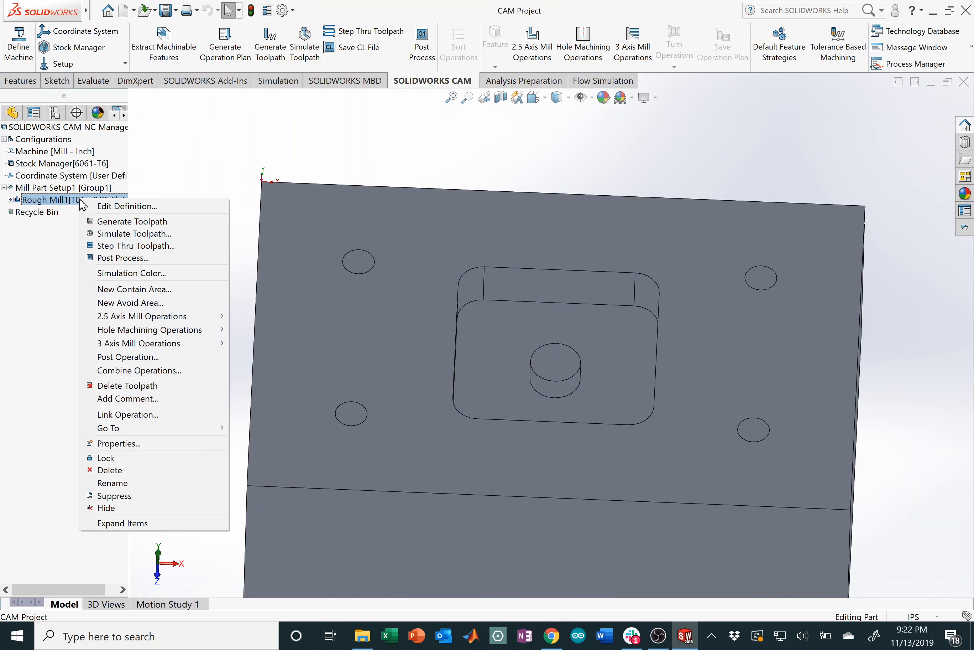
click(130, 235)
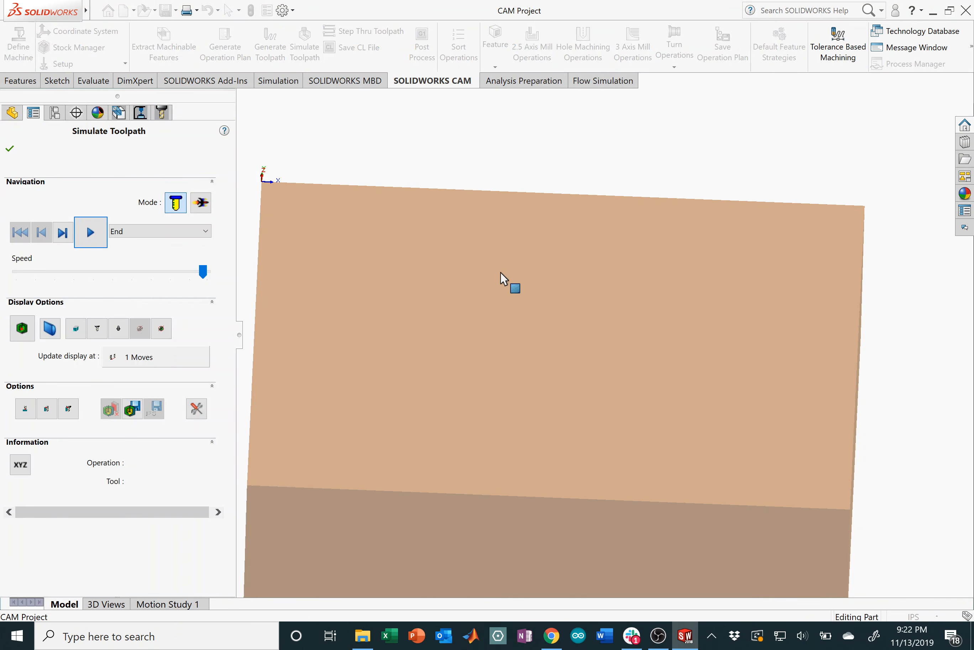
middle_drag(524, 313, 367, 263)
drag(205, 273, 184, 277)
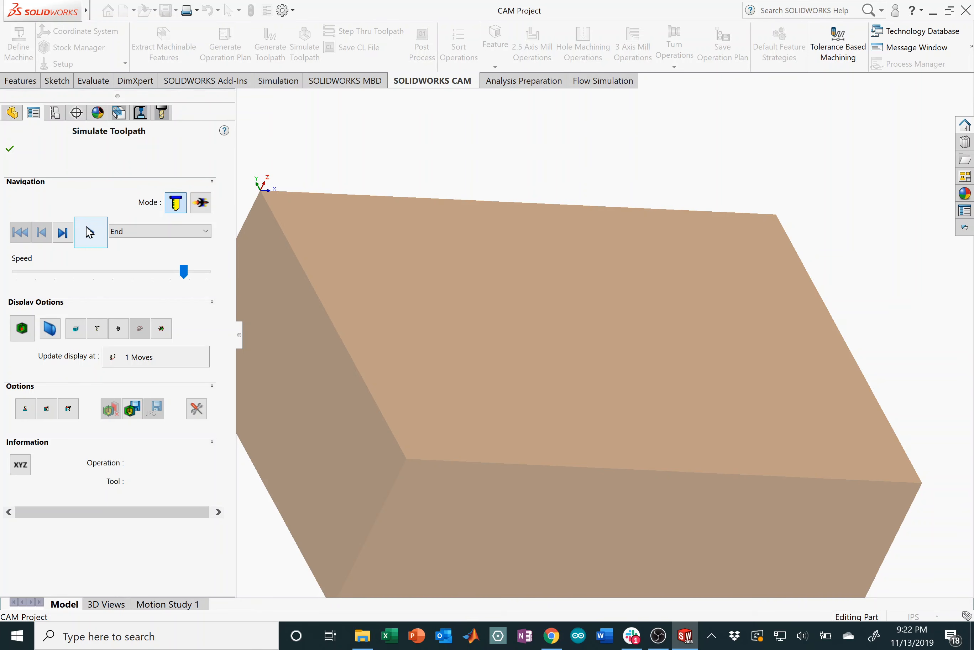
click(90, 233)
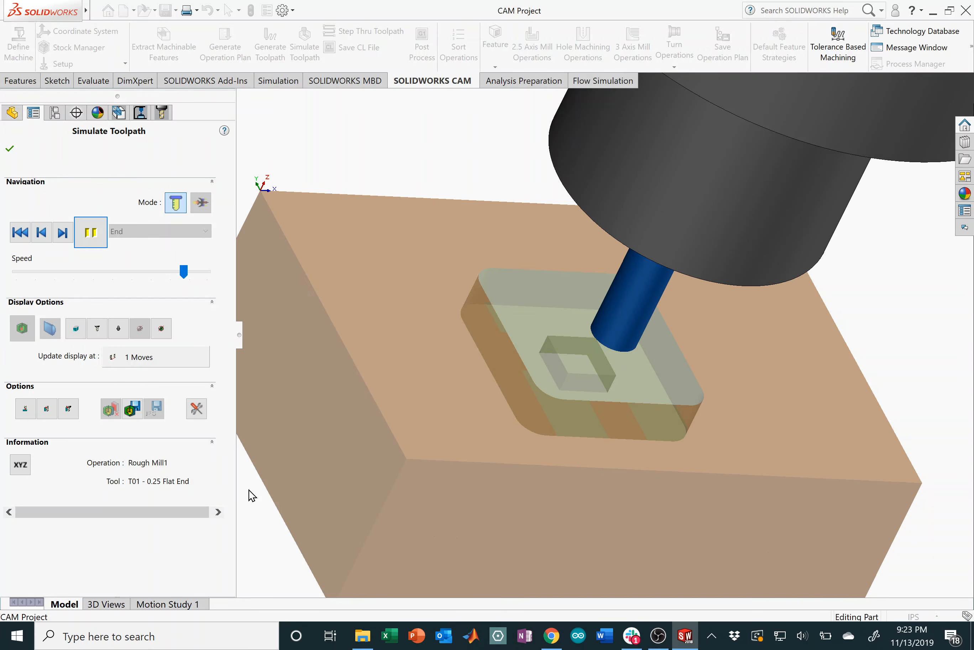
click(11, 149)
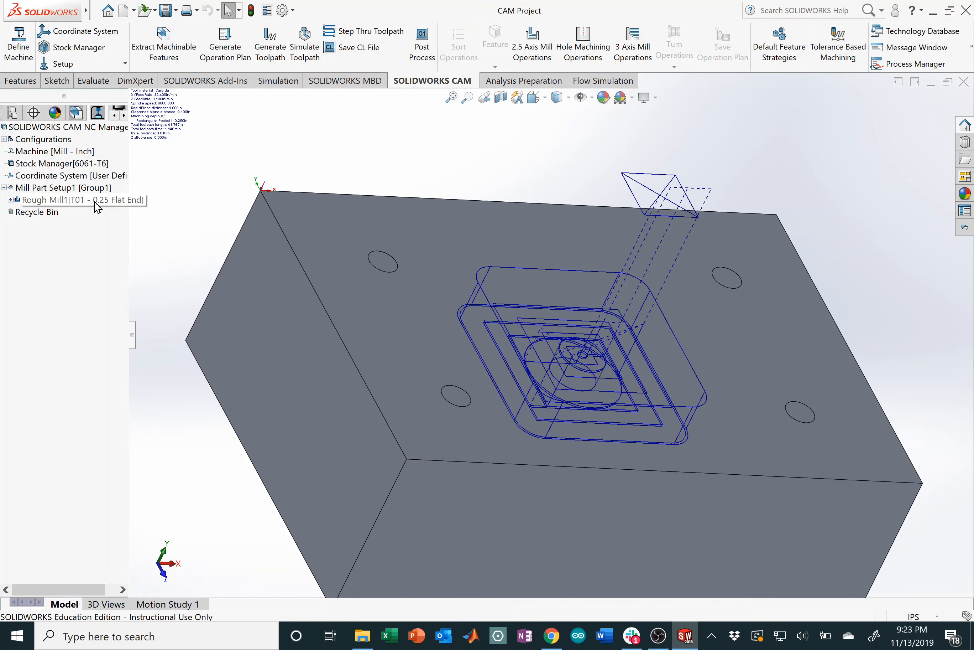
Step: In Rough Mill1's cutting parameters, unlink them from 6061-T6 stock material and SFM spindle speed
click(95, 201)
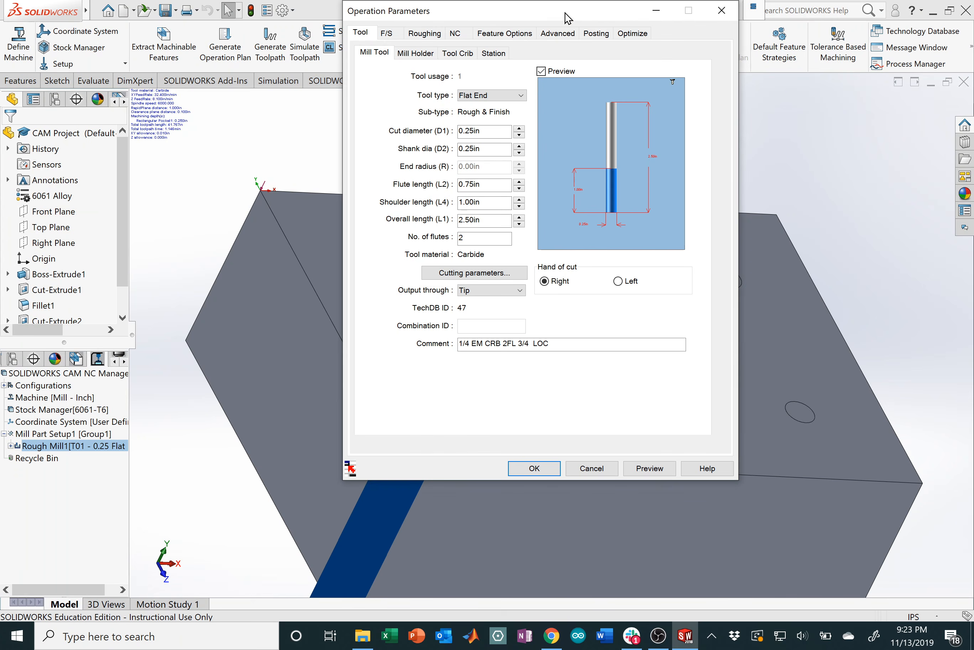
drag(567, 18, 406, 83)
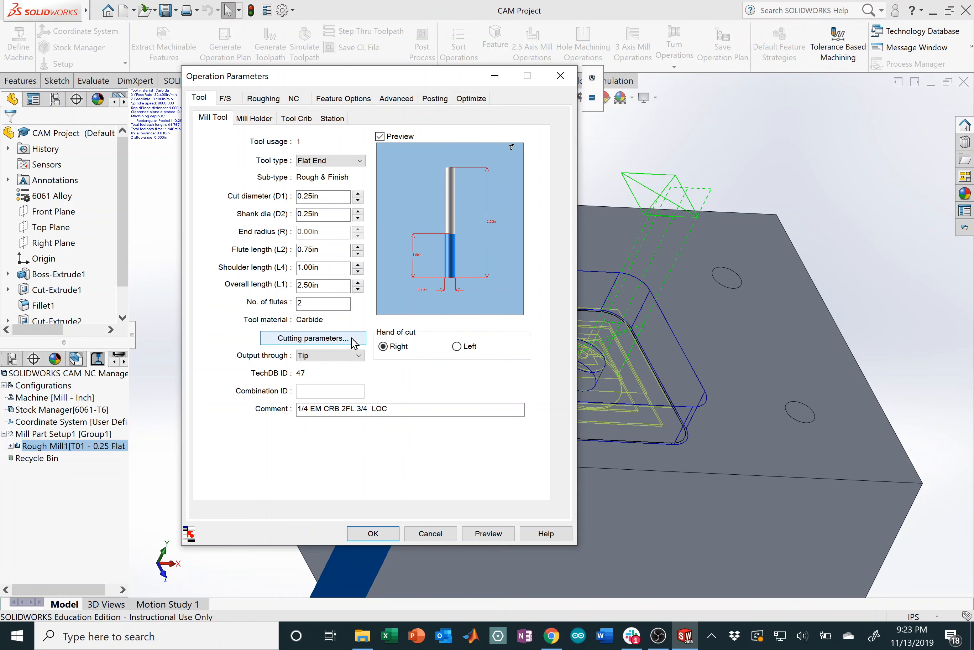
click(352, 343)
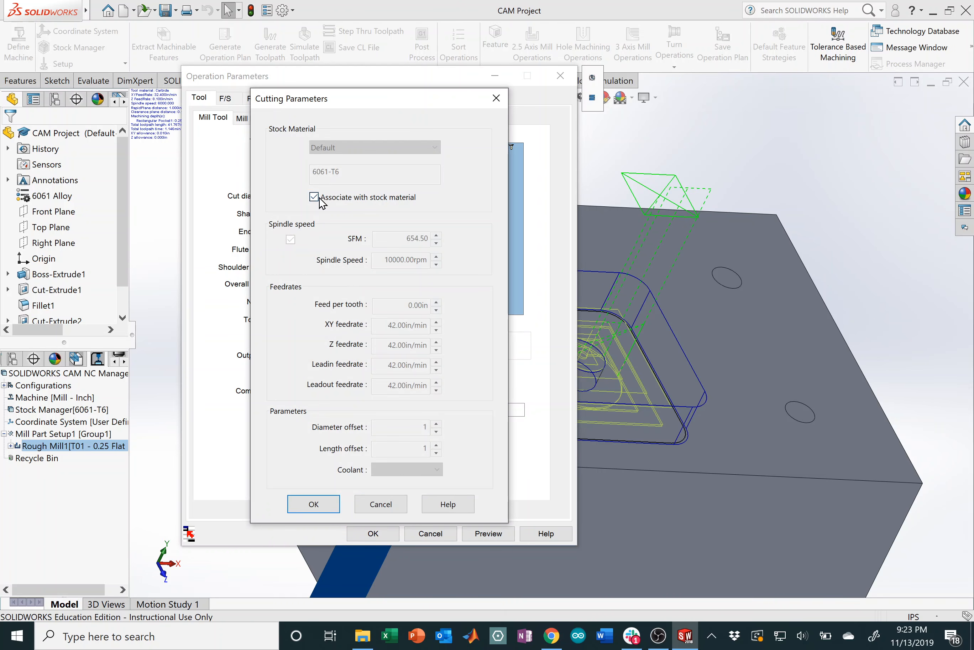
click(315, 198)
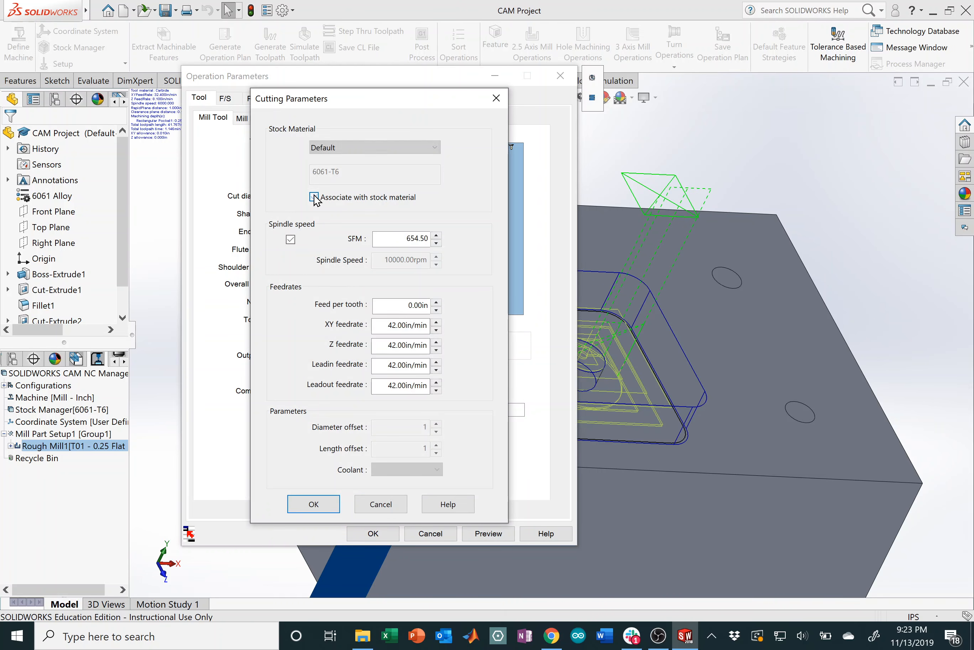
click(291, 239)
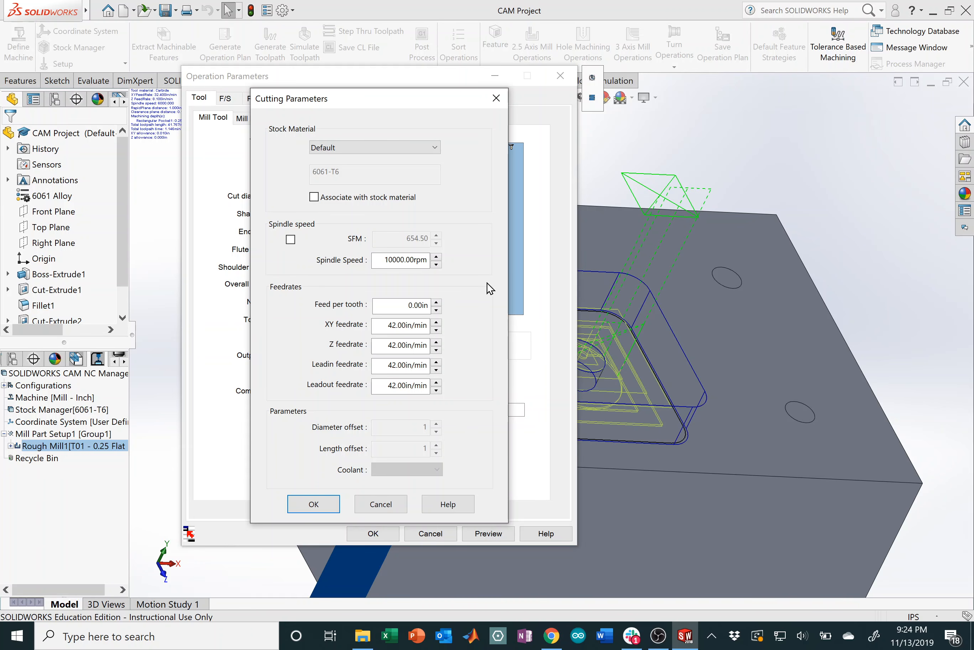
Step: In Chrome, search 'little mac' and open LittleMachineShop's Speeds & Feeds calculator
click(552, 636)
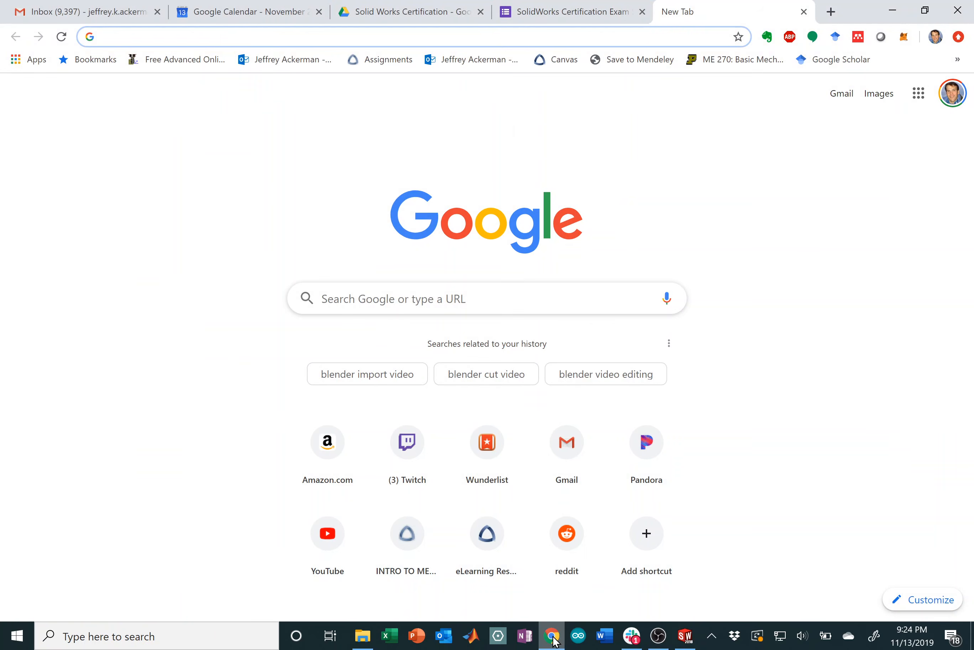
text(little machine shop feeds and speeds)
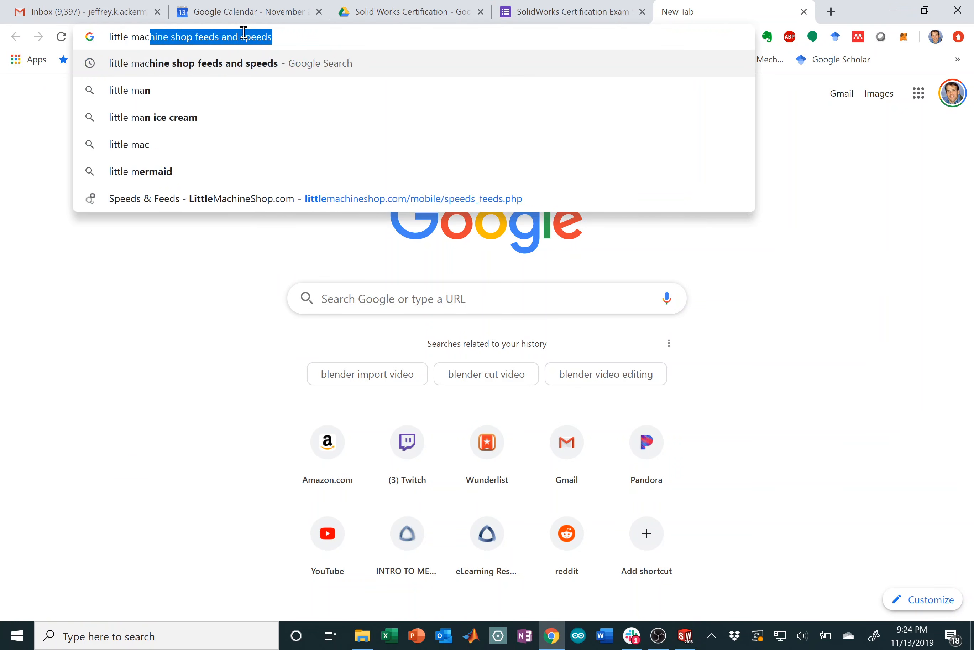
key(Return)
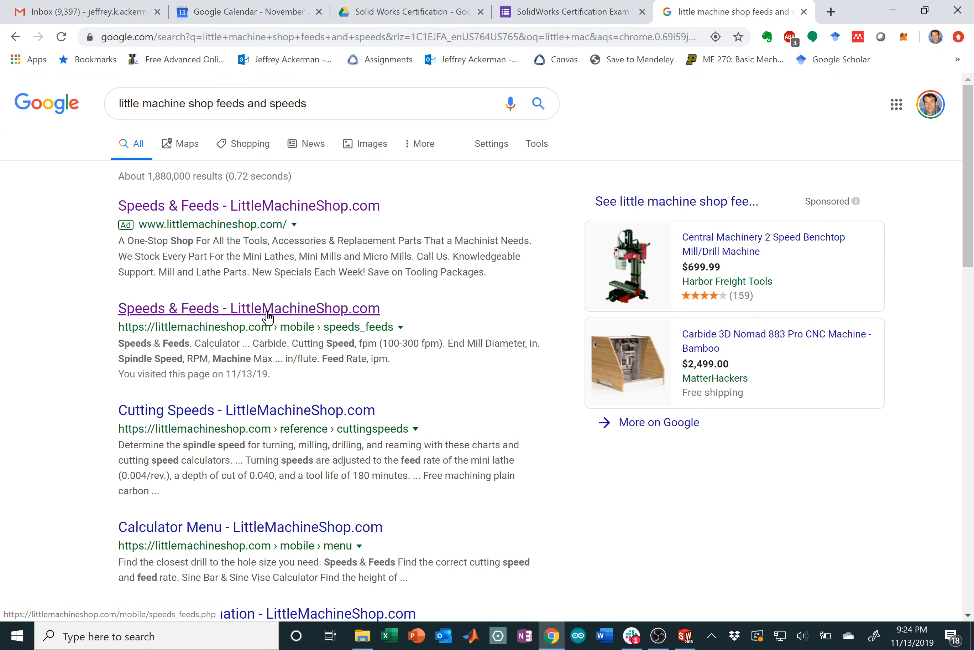
click(255, 311)
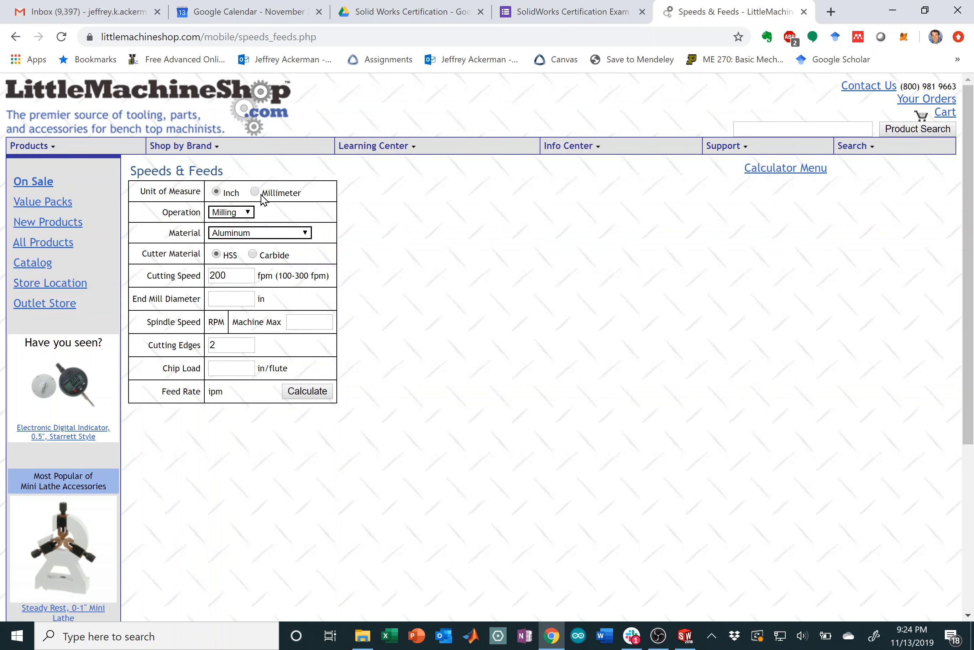
Step: Calculate for milling aluminum with HSS, a .25 in cutter and 6000 RPM machine max
click(245, 213)
click(246, 212)
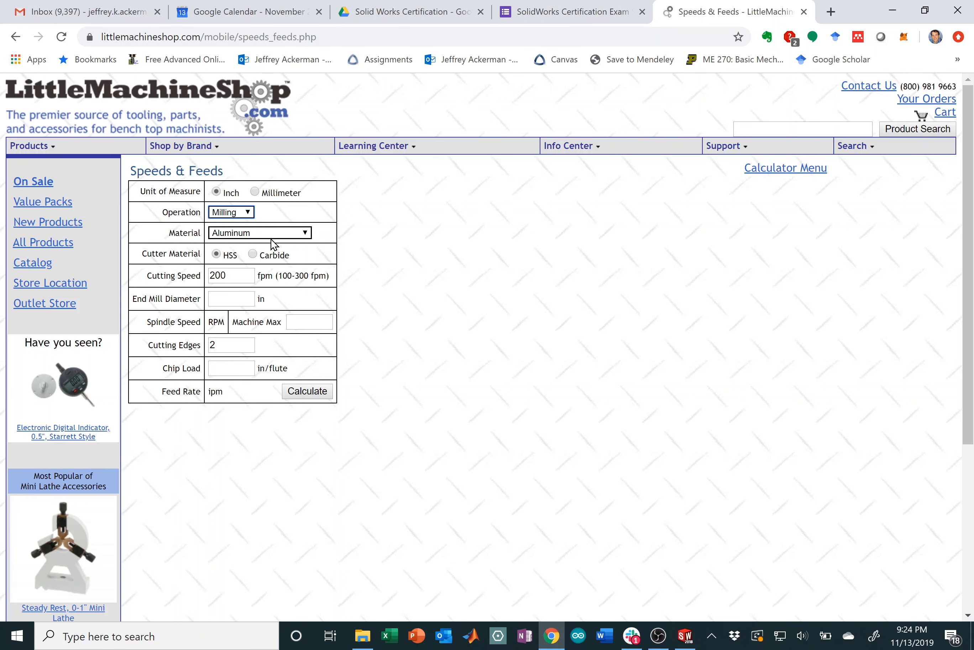
click(286, 237)
click(287, 233)
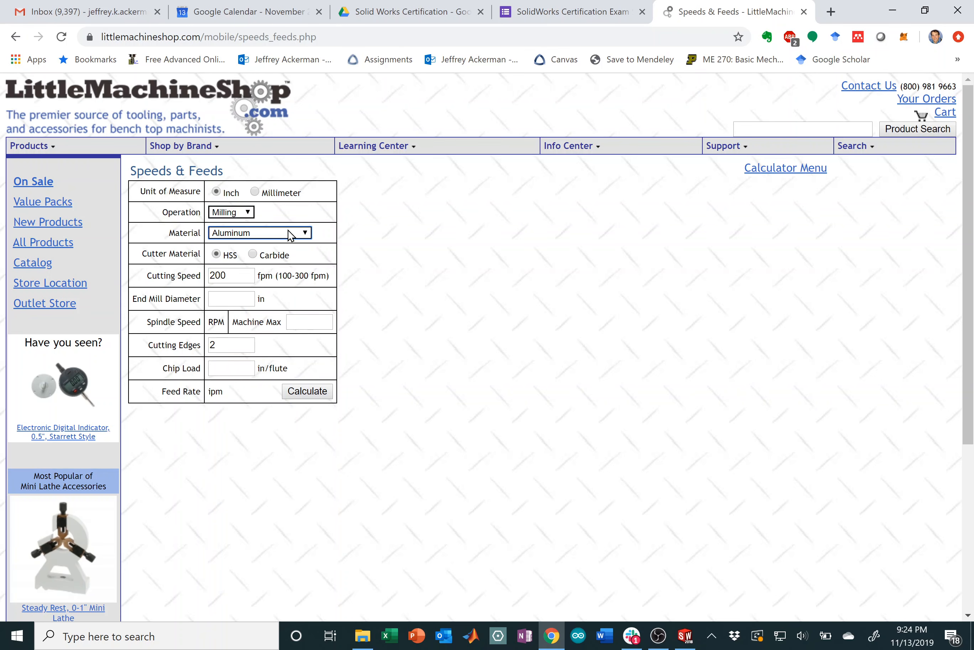
click(217, 254)
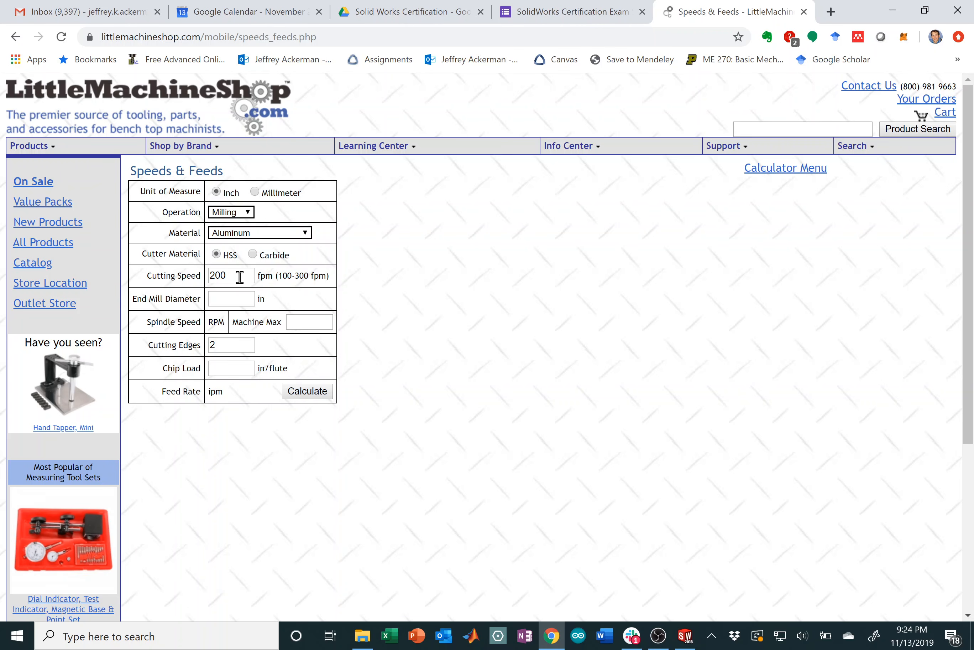
click(225, 299)
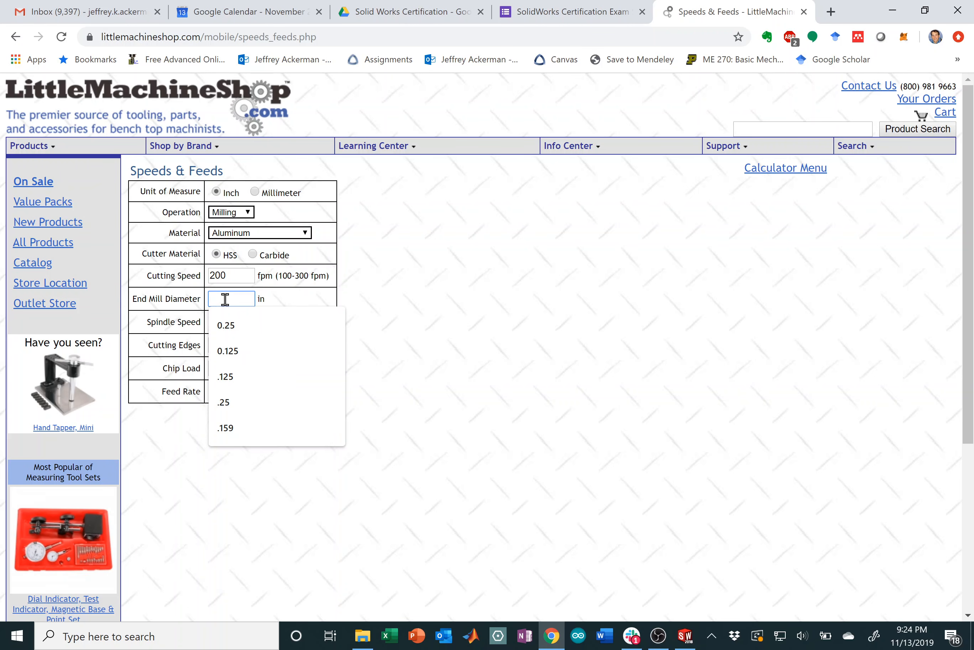
text(.25)
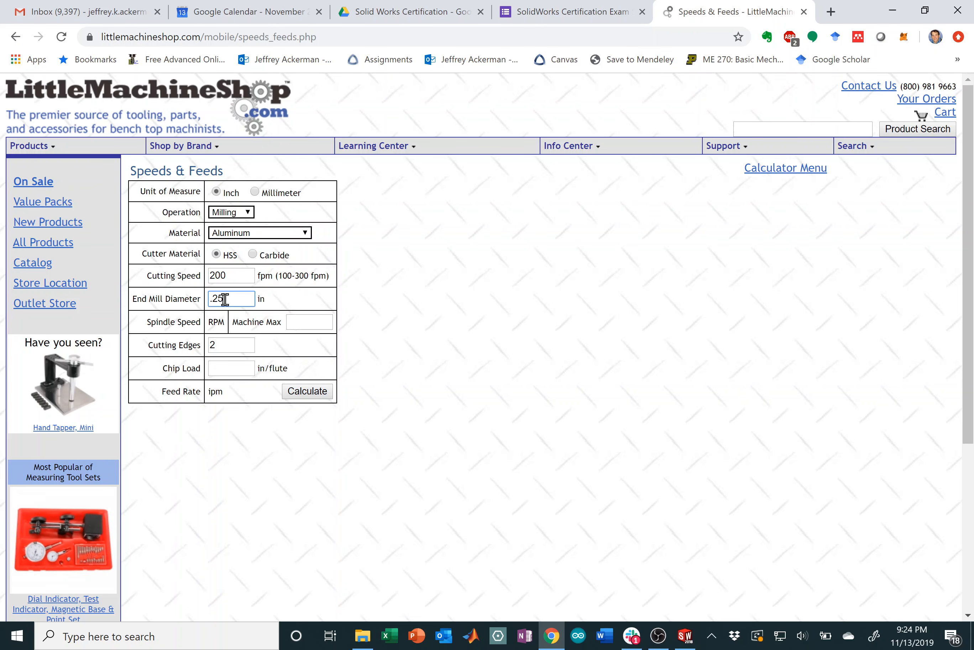
click(308, 323)
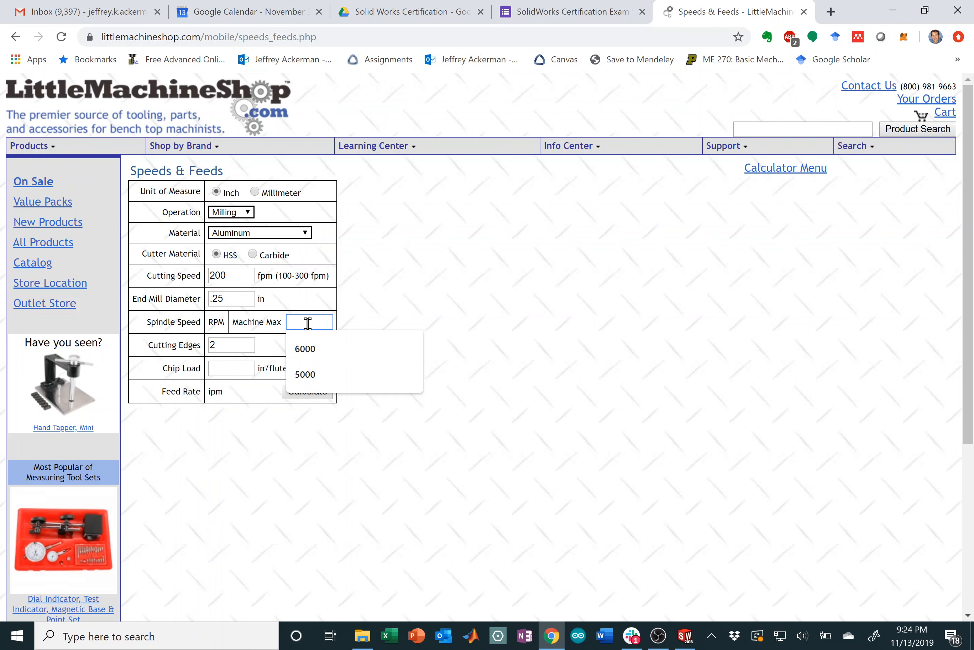
text(6000)
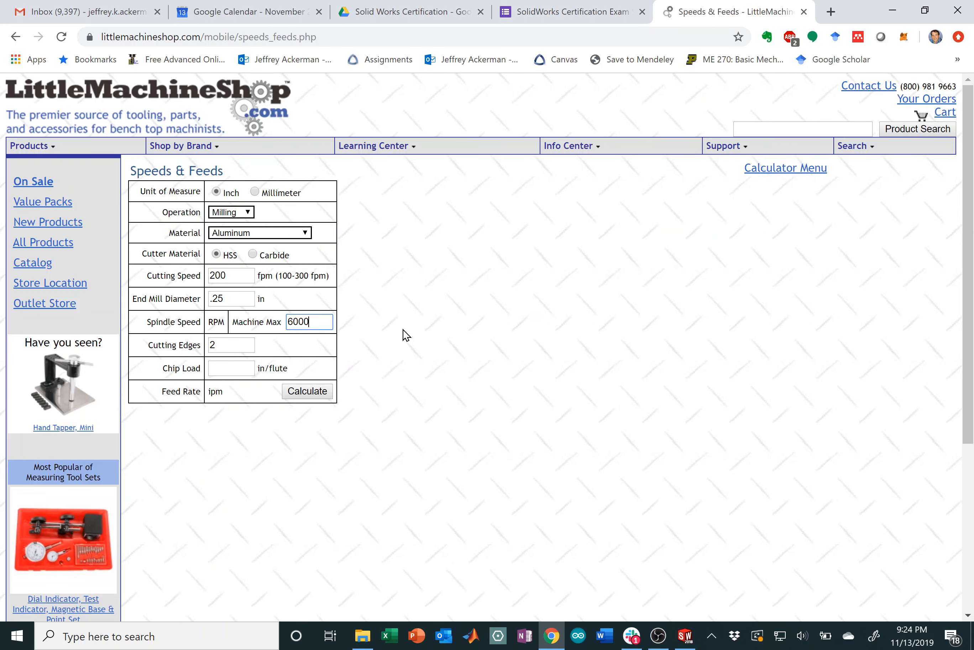
click(232, 345)
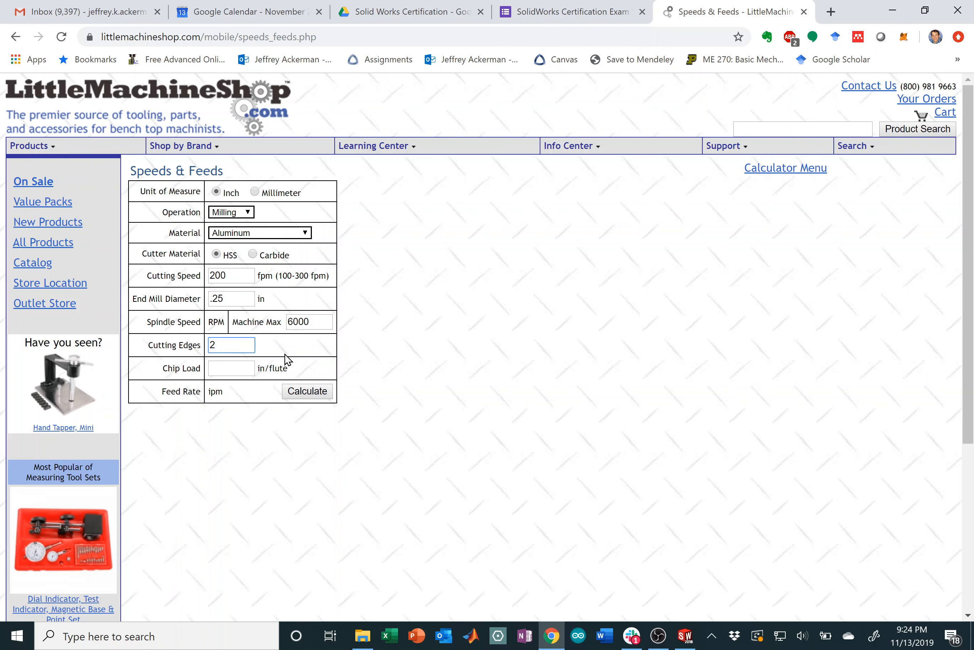
click(318, 394)
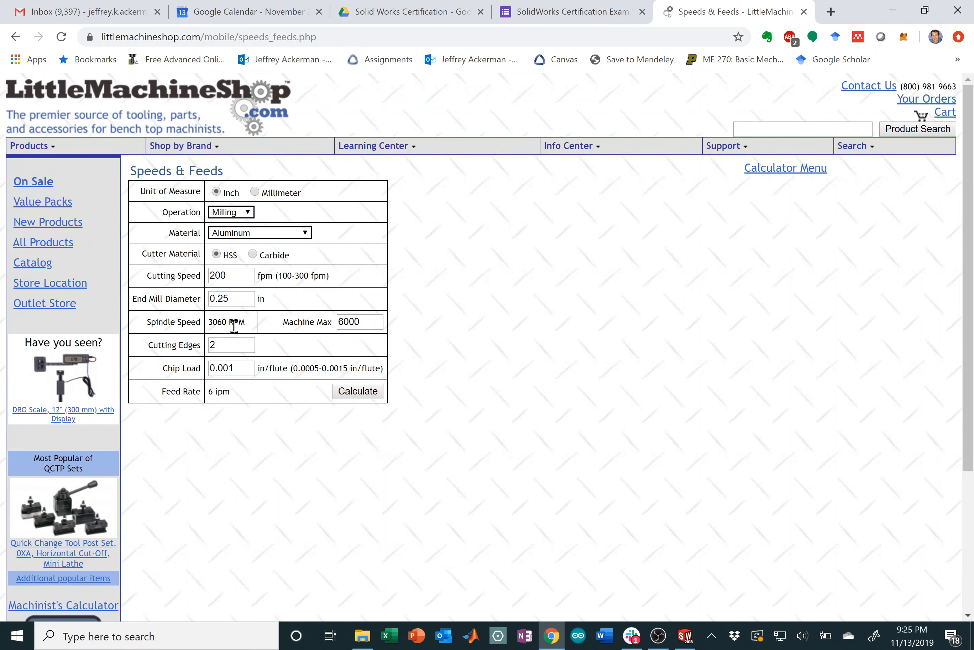
Step: Review the results: 3060 RPM spindle speed, 2 cutting edges and 0.001 chip load
double_click(218, 321)
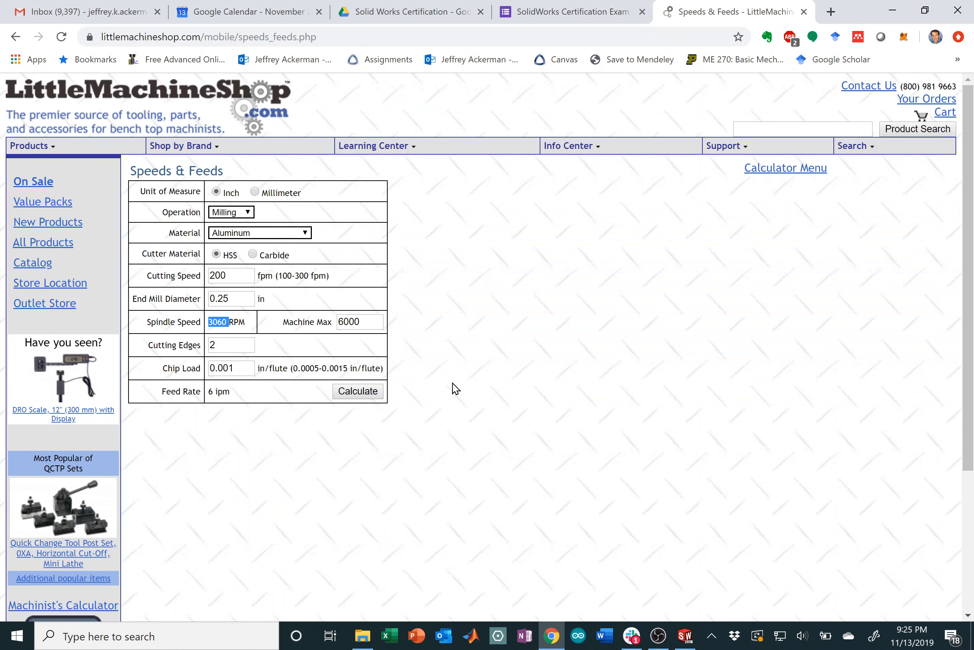
double_click(228, 345)
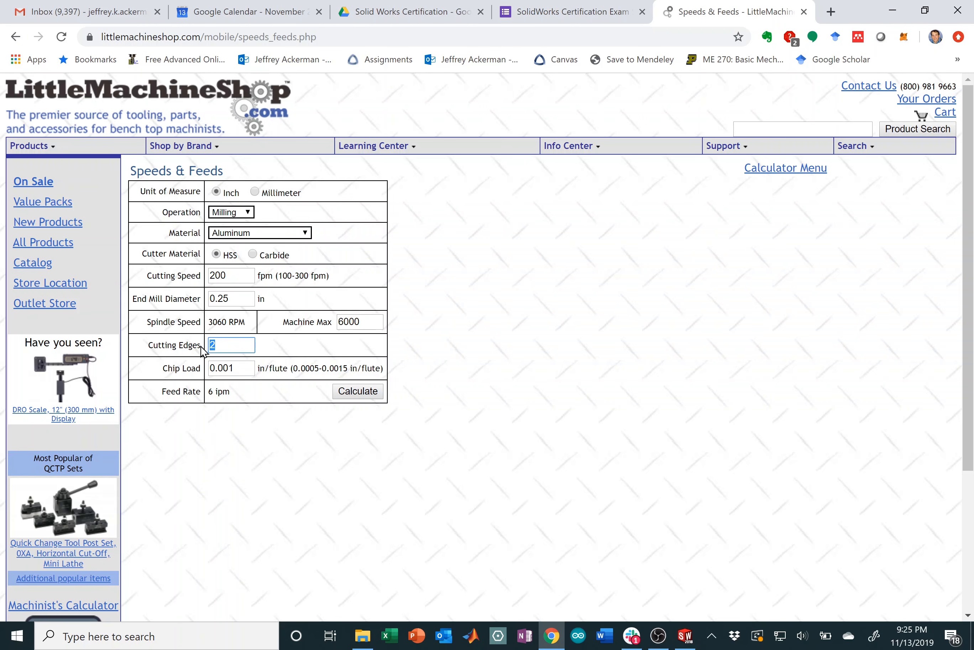
click(449, 374)
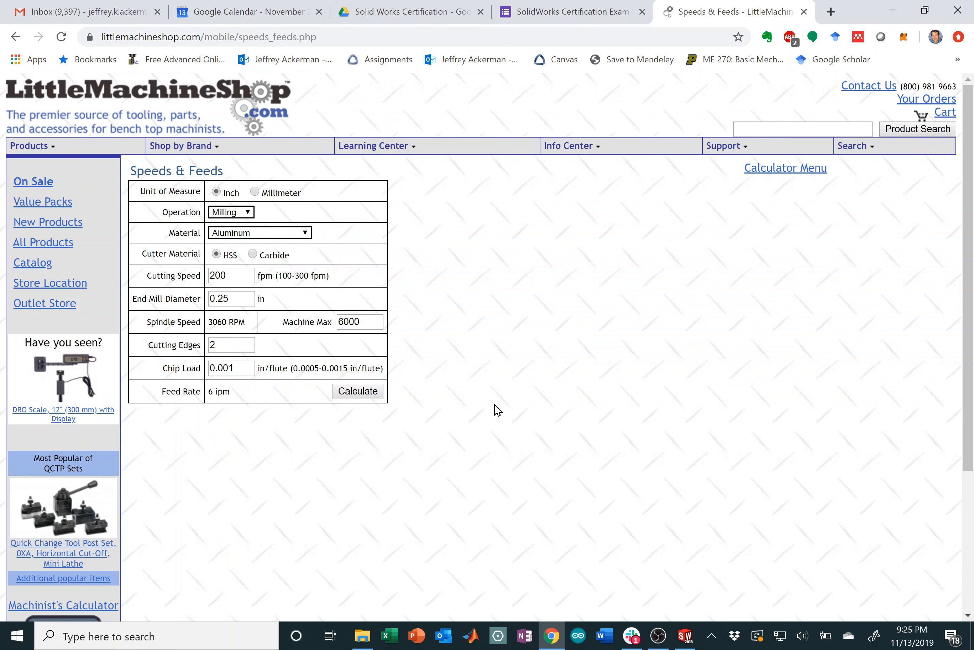
click(239, 368)
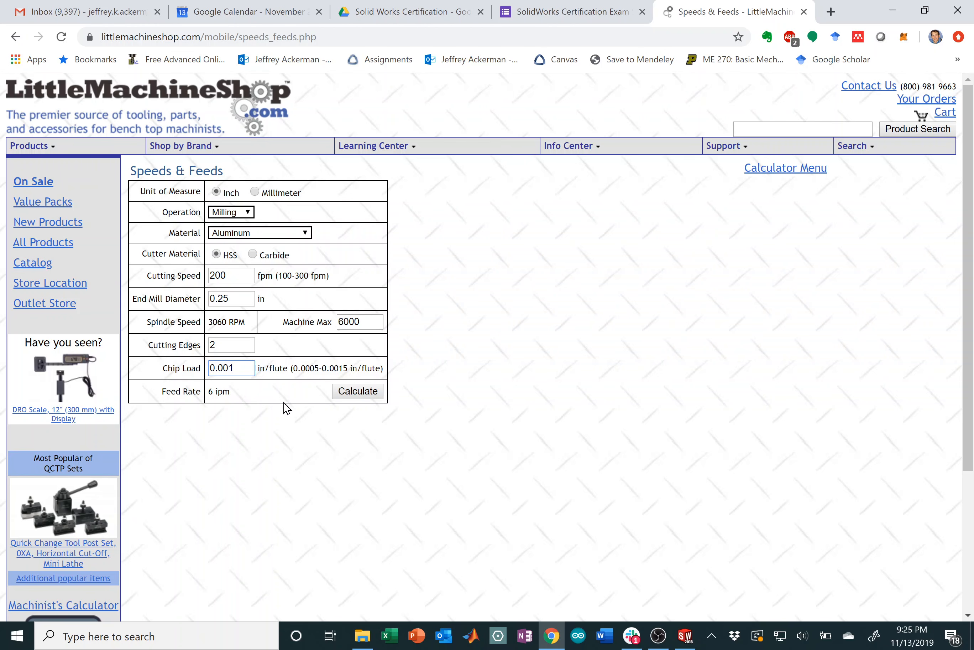
right_click(495, 278)
click(469, 243)
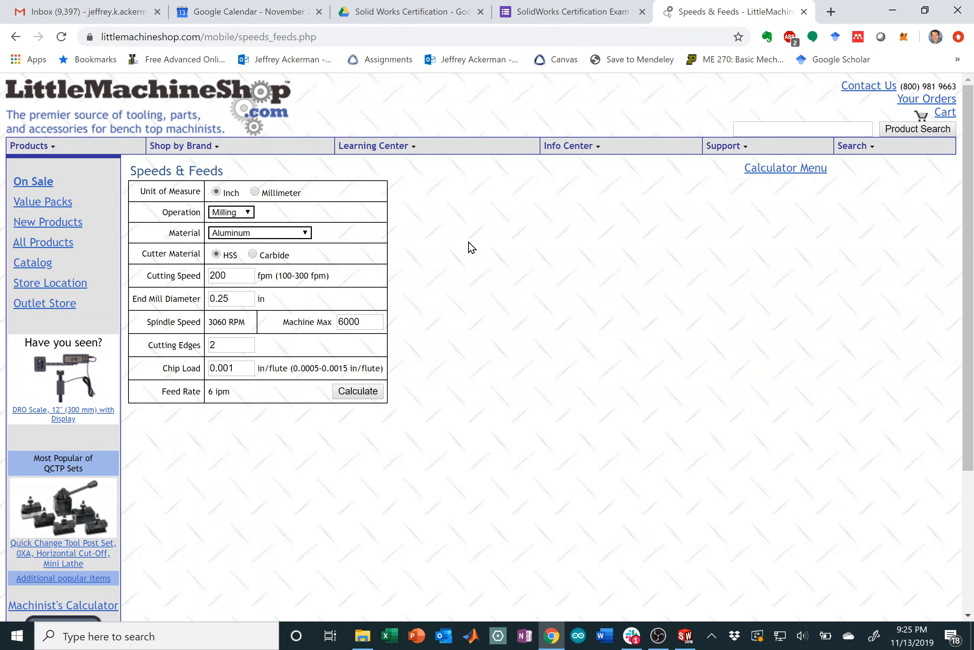
Step: Back in SOLIDWORKS CAM, set spindle speed to 3060 rpm and XY feedrate to 6.12 in/min
click(686, 635)
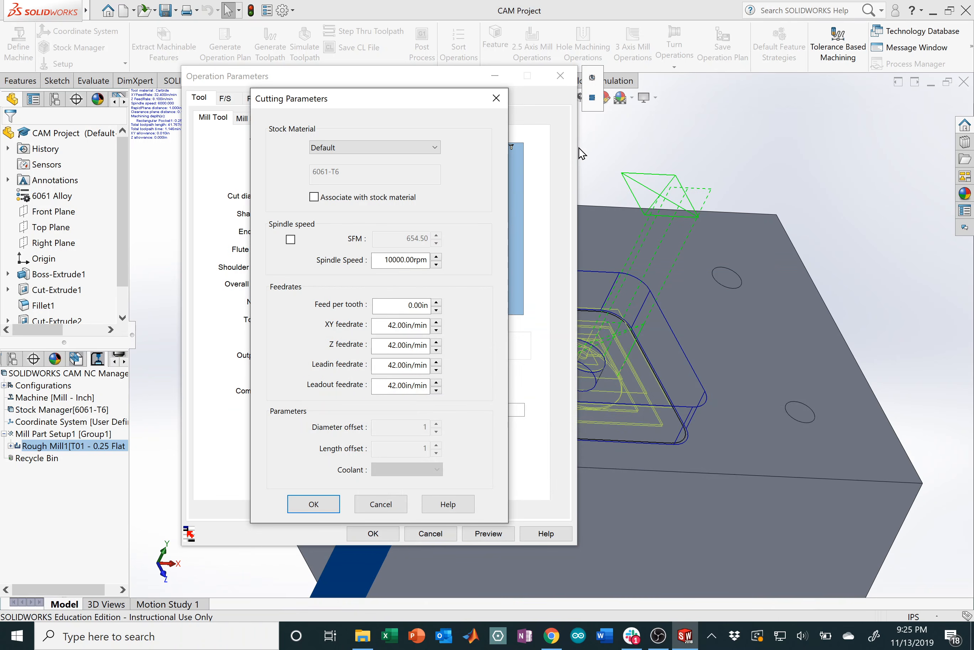
double_click(394, 259)
text(3060)
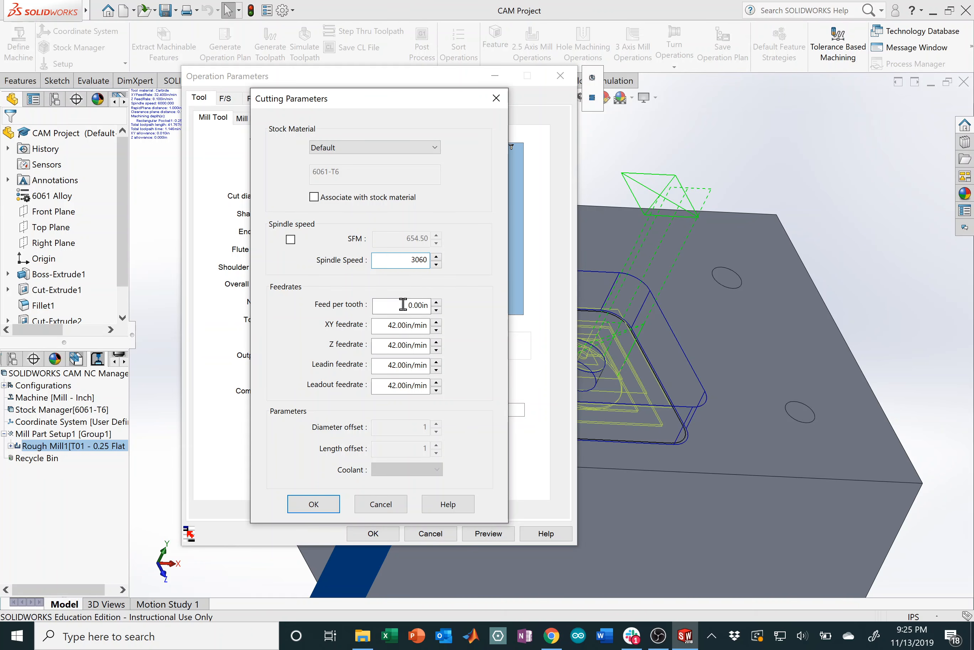
click(386, 327)
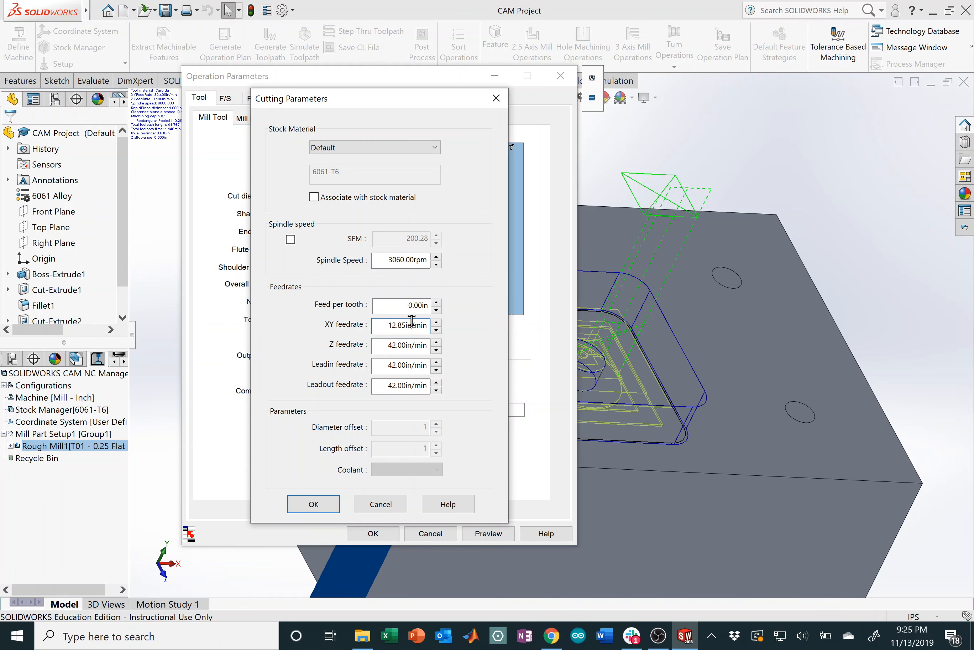
drag(395, 306, 469, 309)
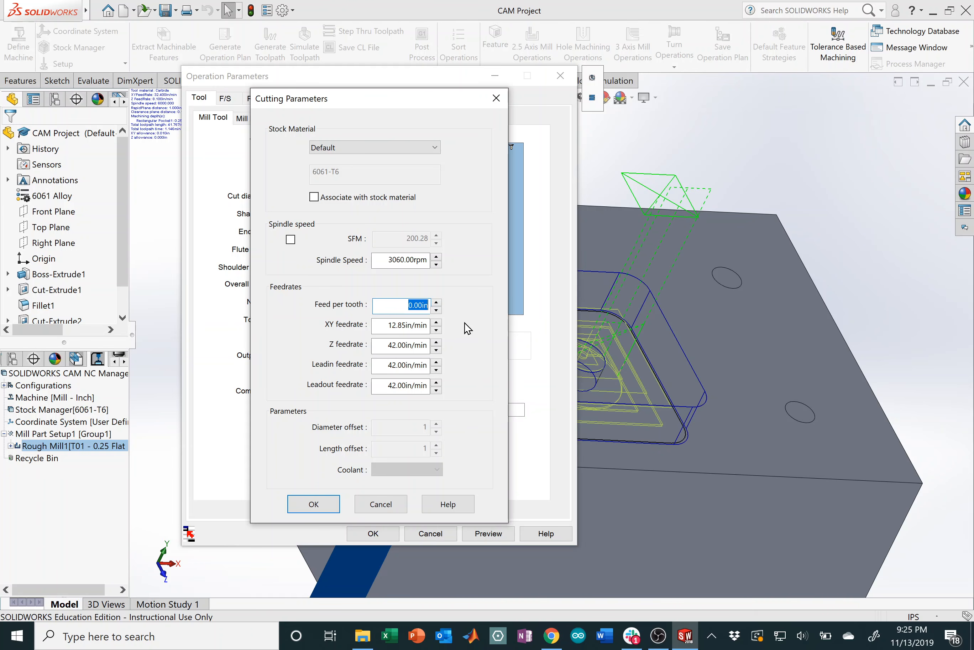
text(0)
click(380, 344)
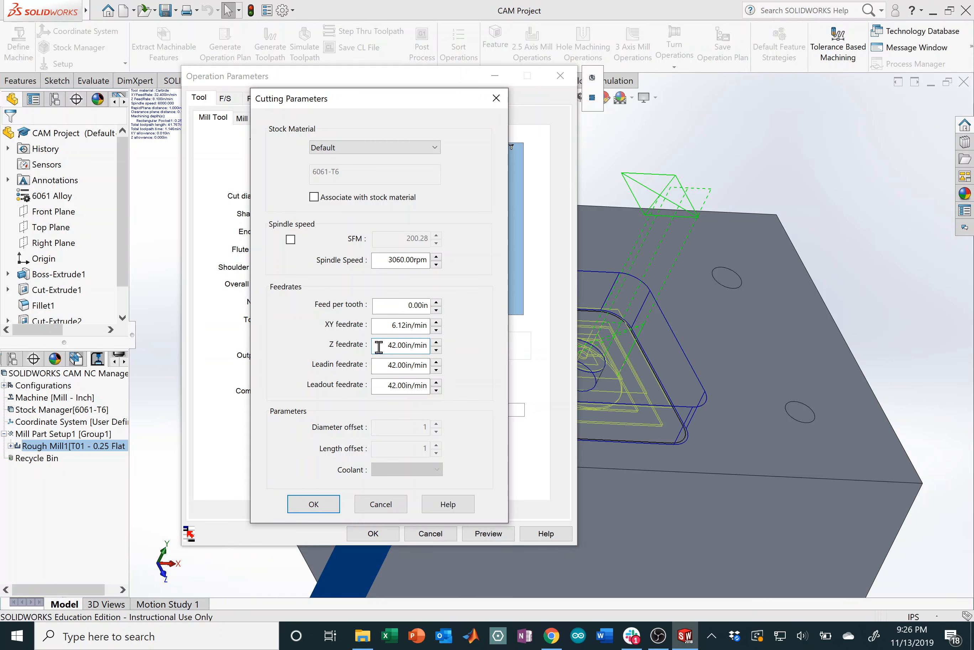
Step: Set Z, leadin and leadout feedrates to 20 in/min and apply the cutting parameters
drag(380, 345, 394, 345)
text(2)
click(388, 364)
drag(385, 365, 396, 365)
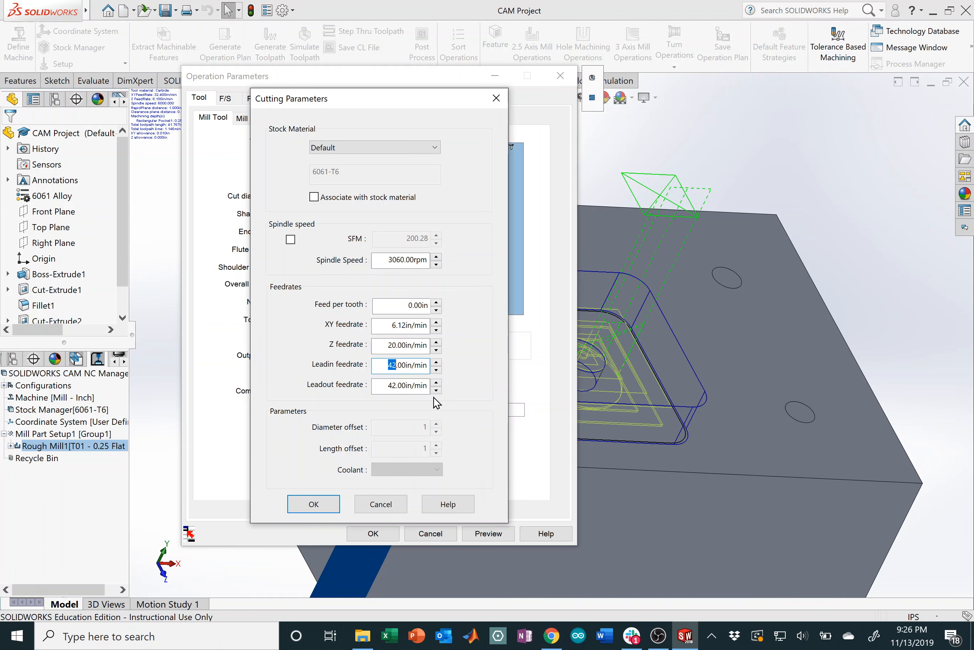
text(2)
drag(385, 385, 398, 385)
click(381, 365)
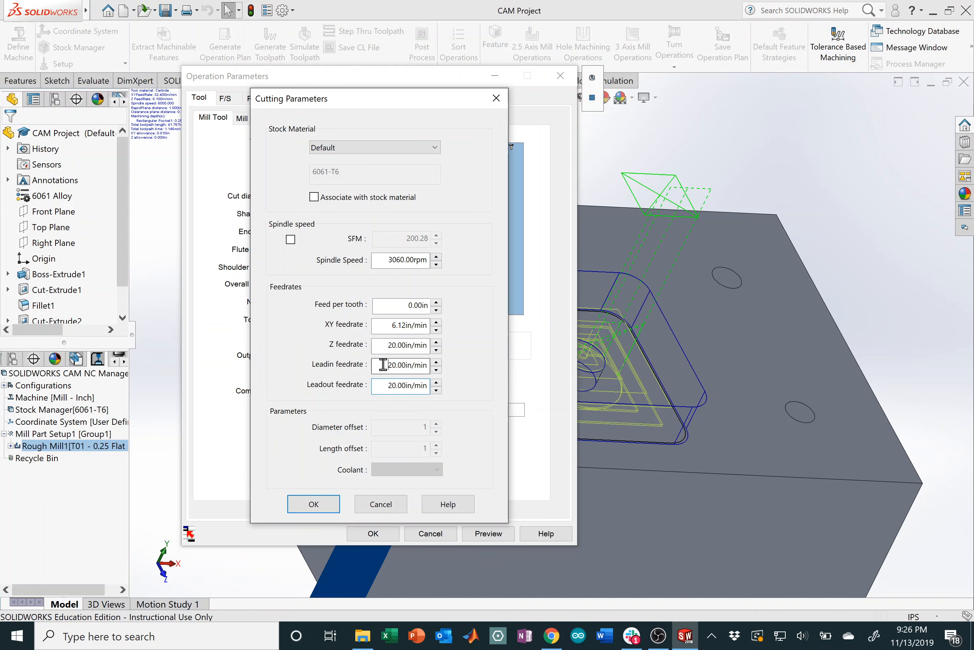
click(314, 505)
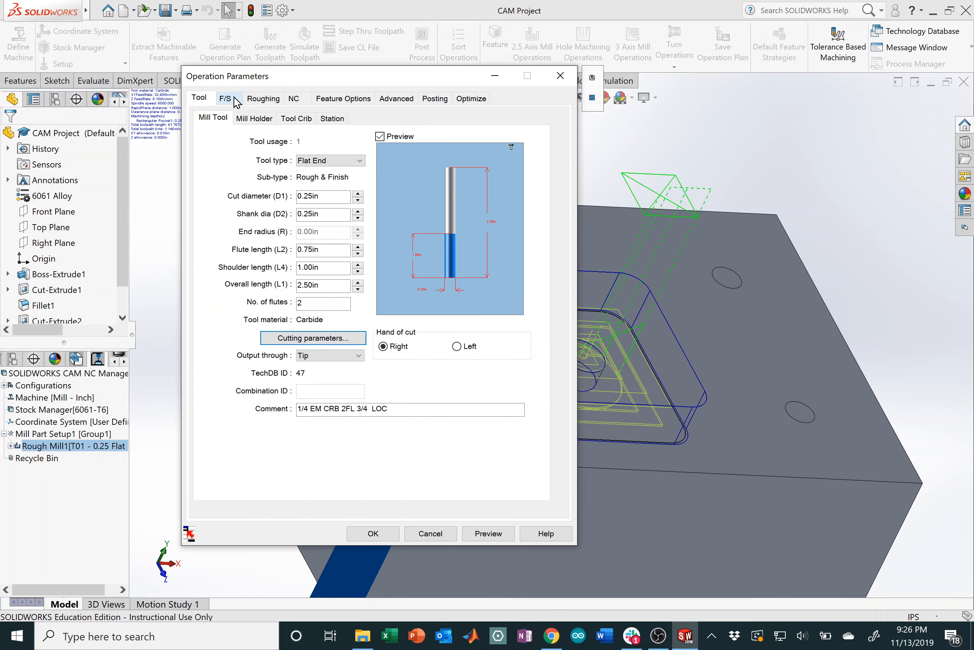
Step: Set Rough Mill1's feeds and speeds to be Defined by Tool on the F/S tab
click(237, 102)
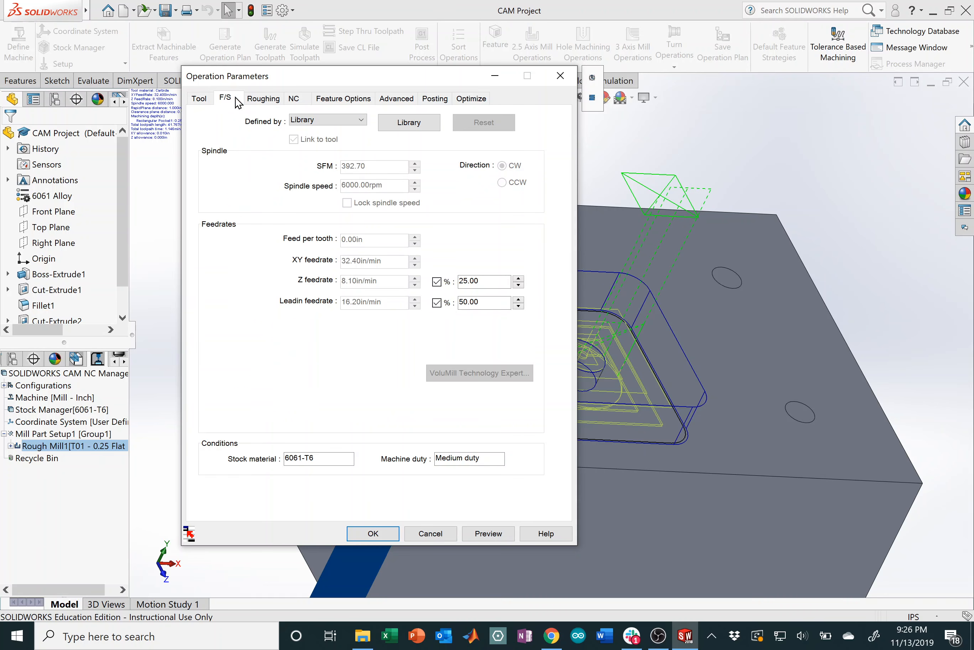
click(353, 124)
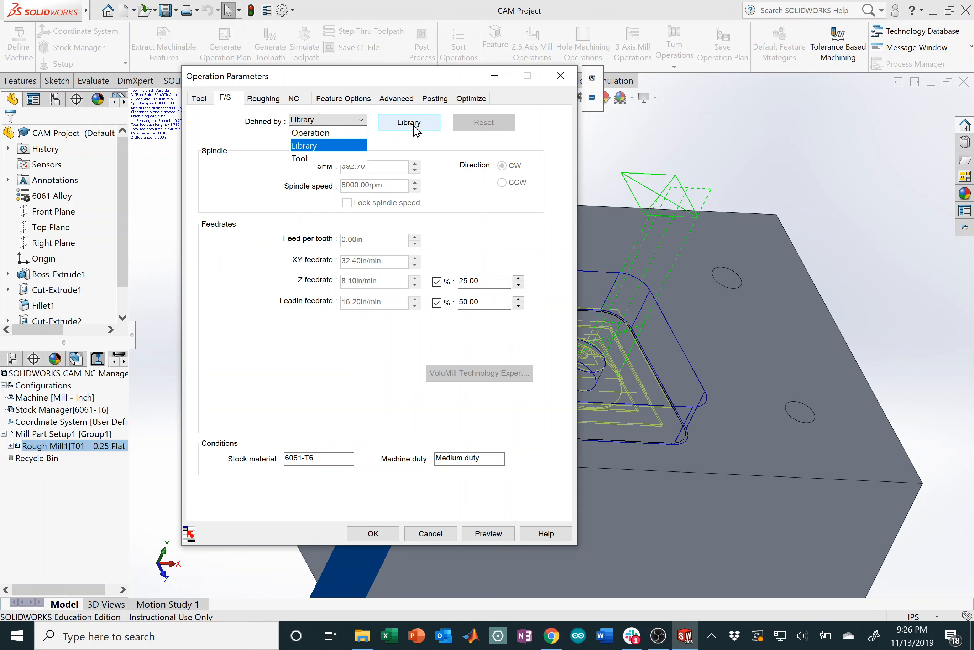
click(335, 159)
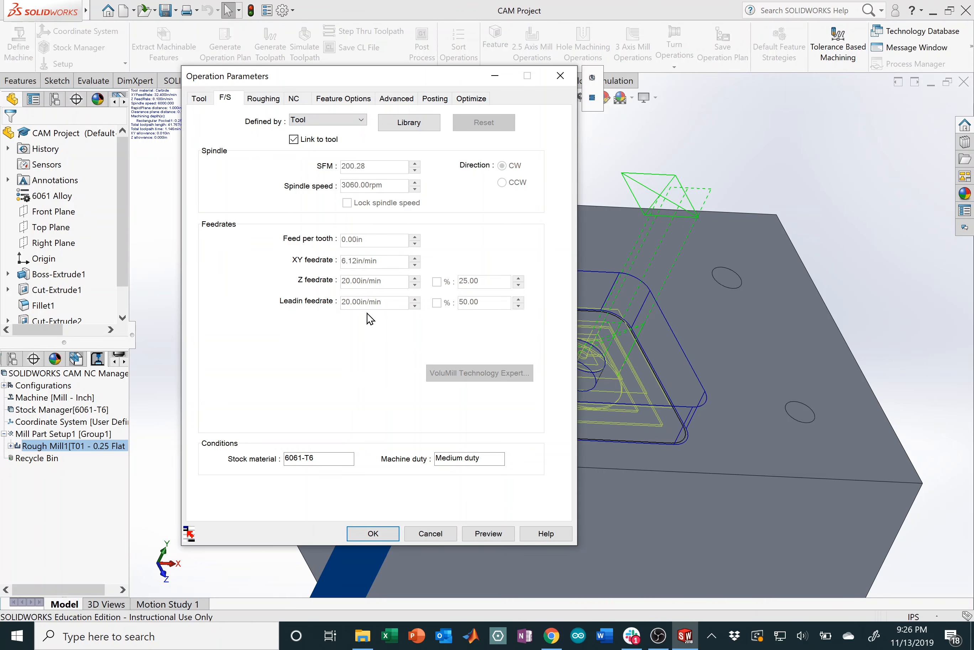
click(263, 100)
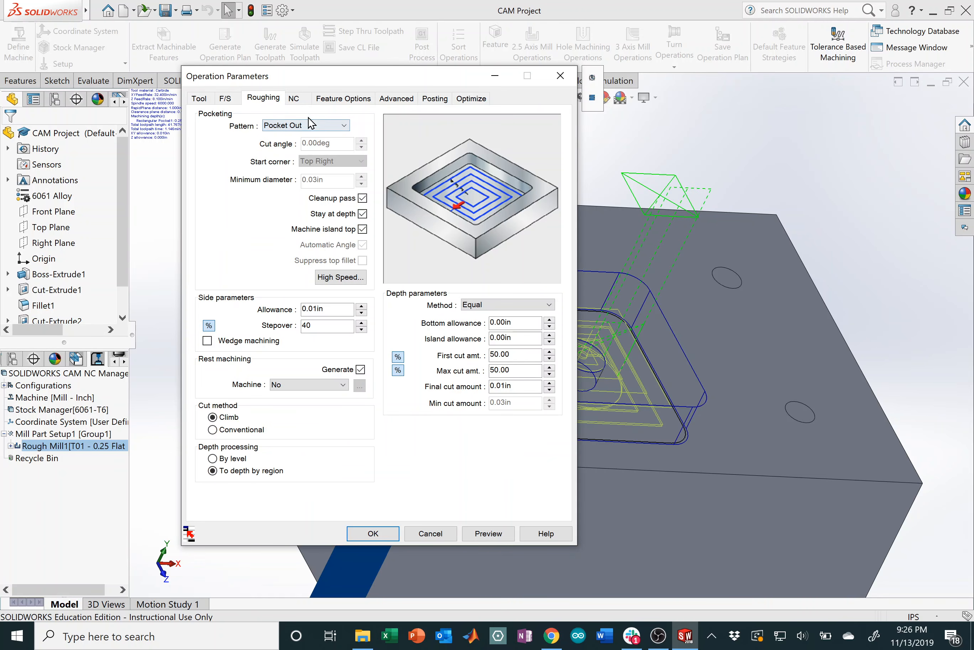
Step: Review the 0.01in allowance and 40% stepover, keeping first and max cut amounts as percentages
click(343, 312)
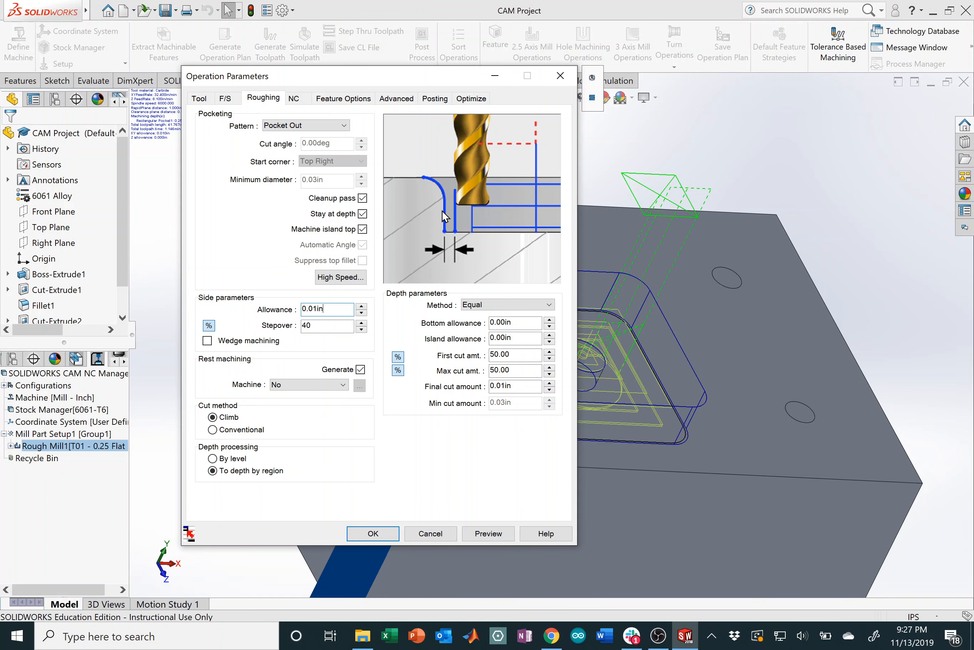
drag(327, 309, 281, 309)
click(328, 309)
drag(330, 309, 281, 309)
click(321, 324)
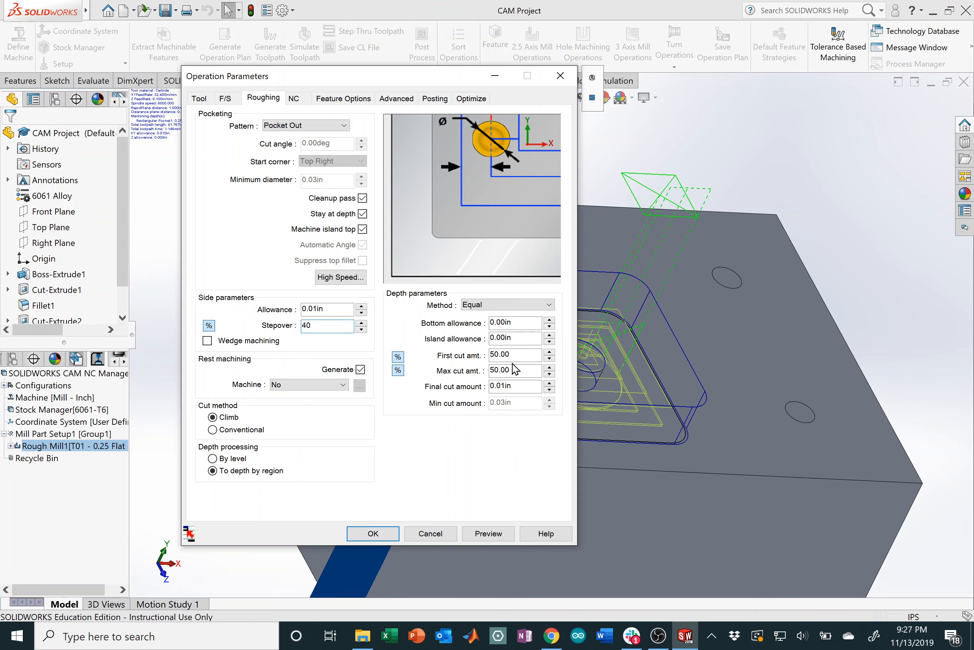
click(398, 356)
click(398, 369)
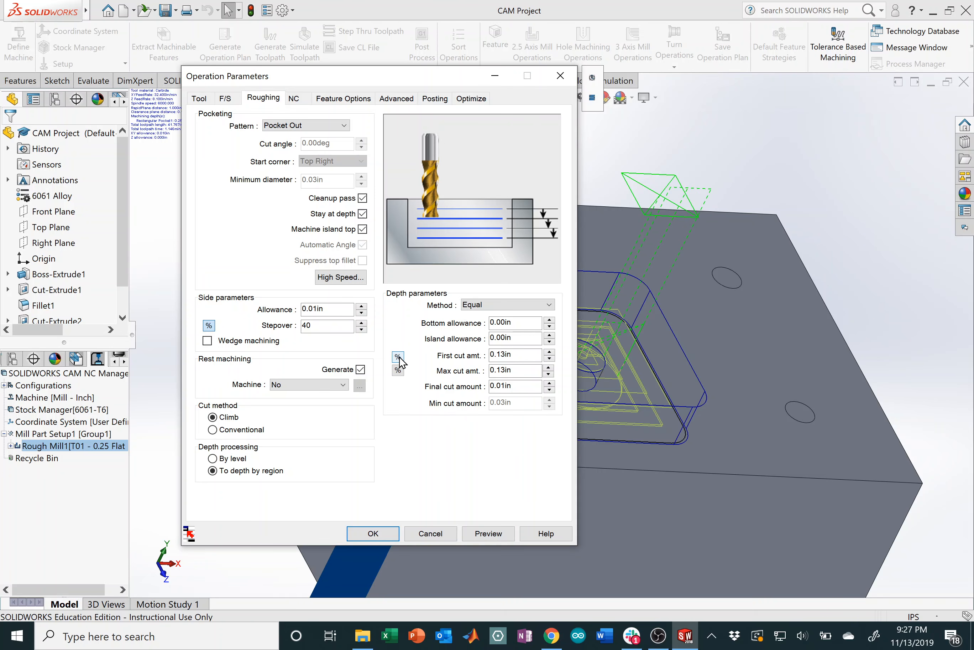
click(398, 356)
click(399, 370)
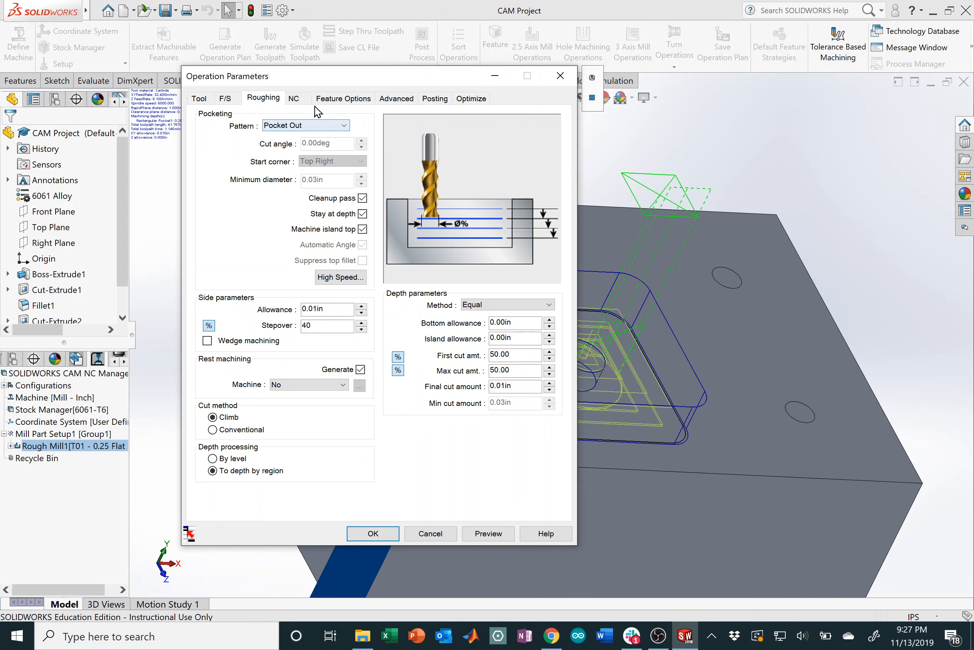
click(301, 102)
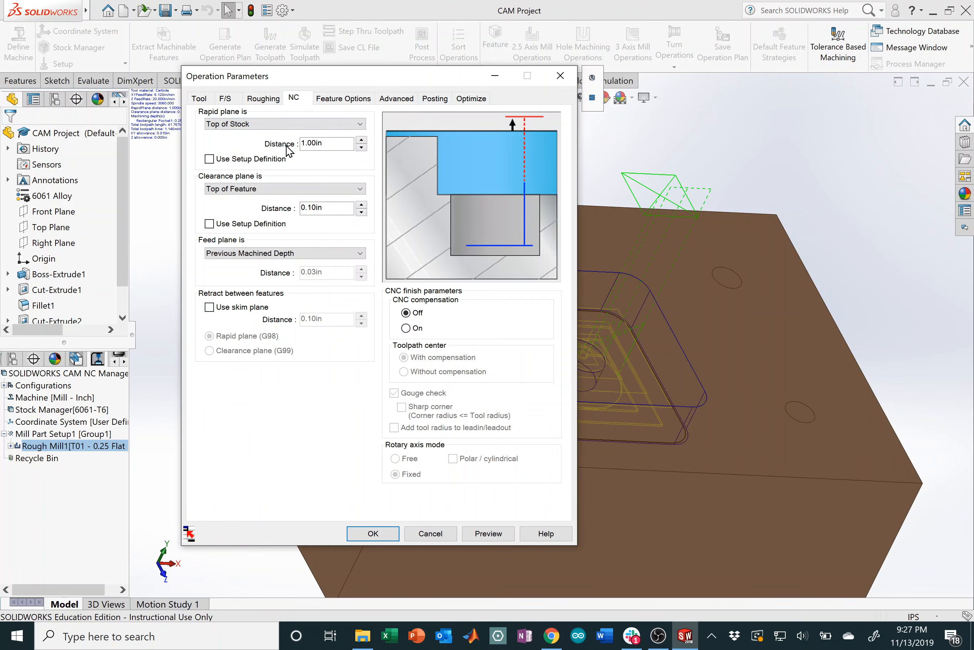
Step: Change Rough Mill1's pocket entry method to Spiral
click(346, 100)
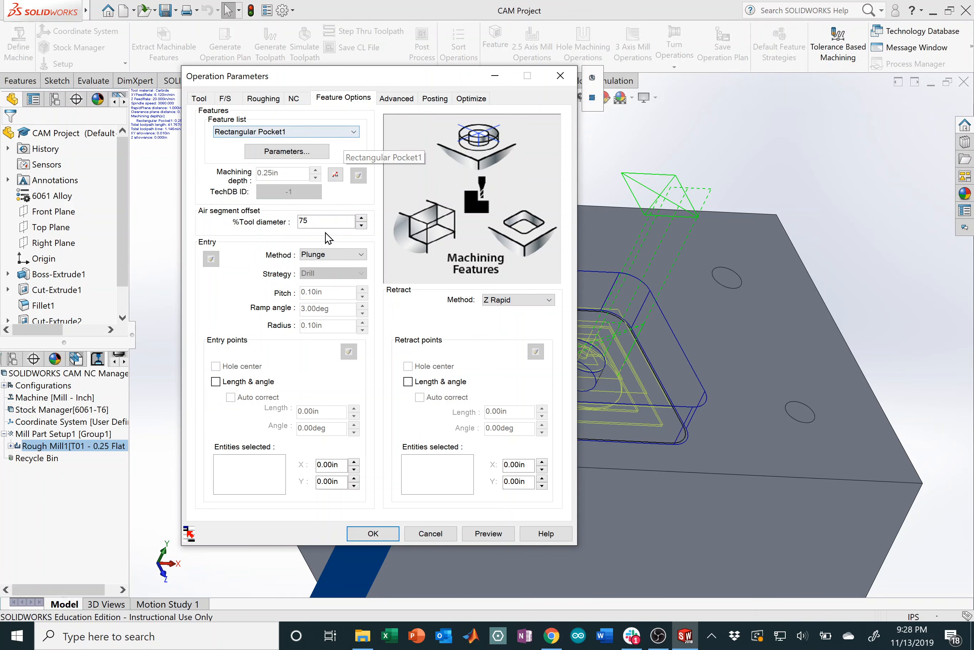
click(348, 254)
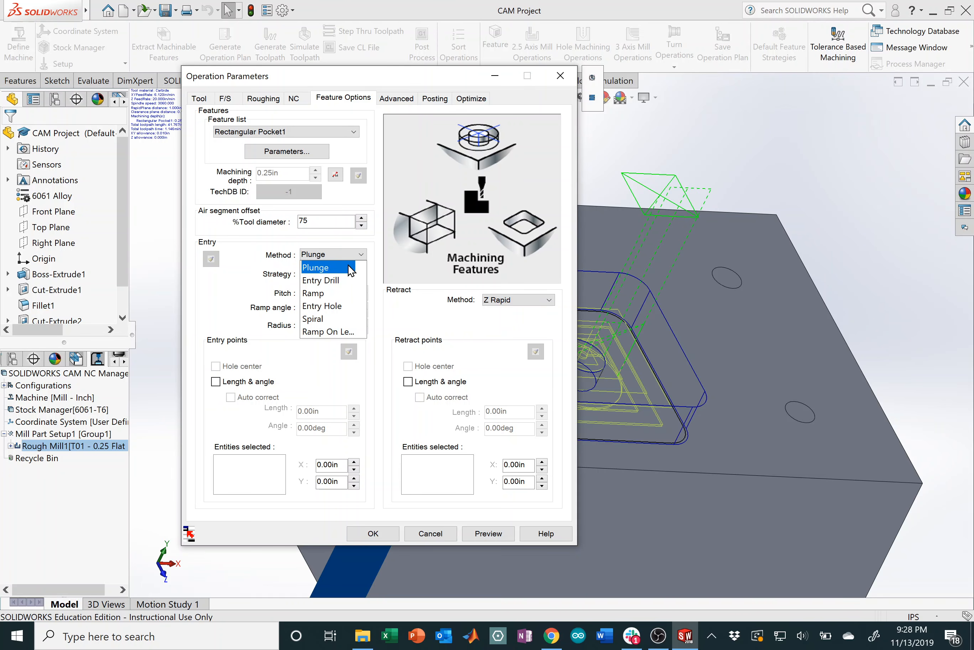
click(333, 319)
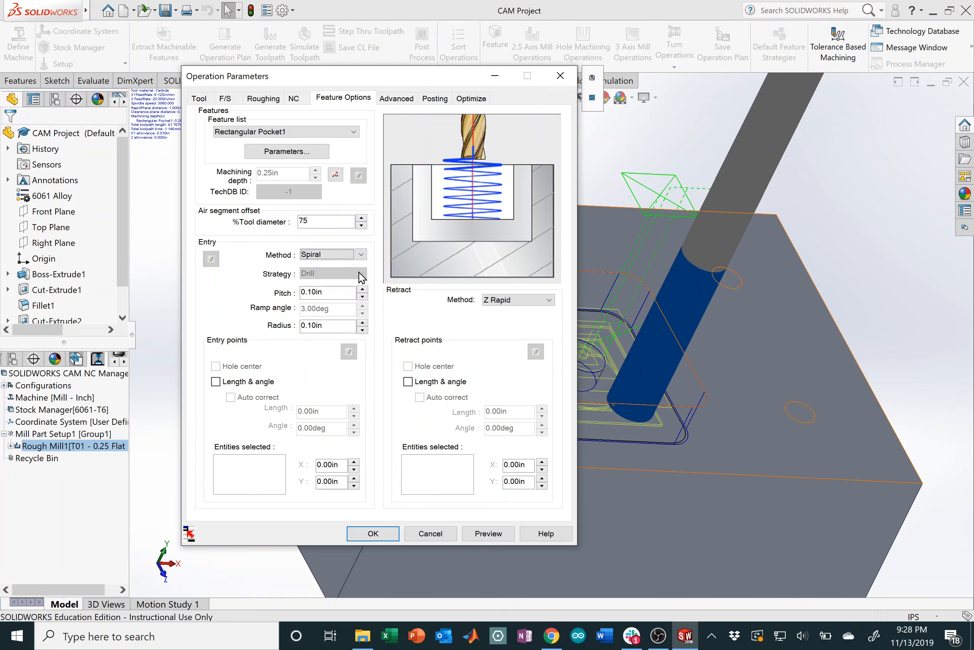
key(ctrl)
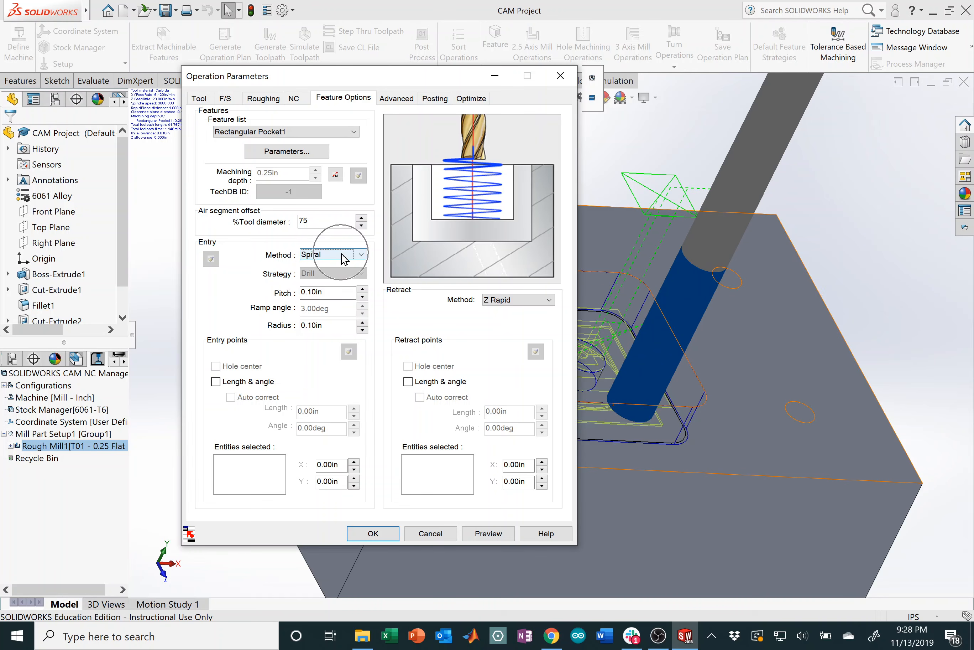
click(343, 256)
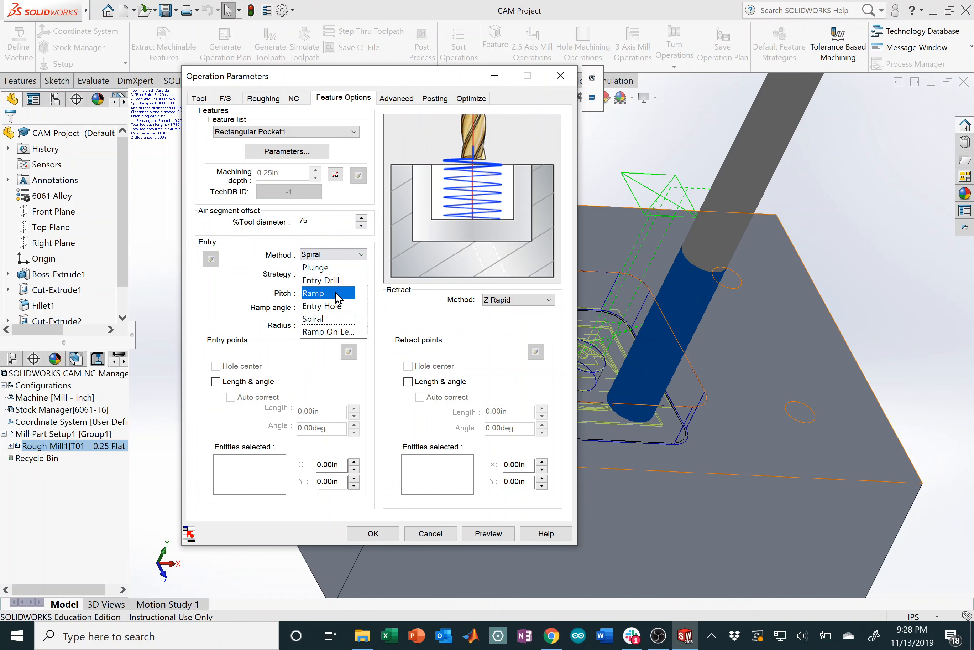
click(340, 257)
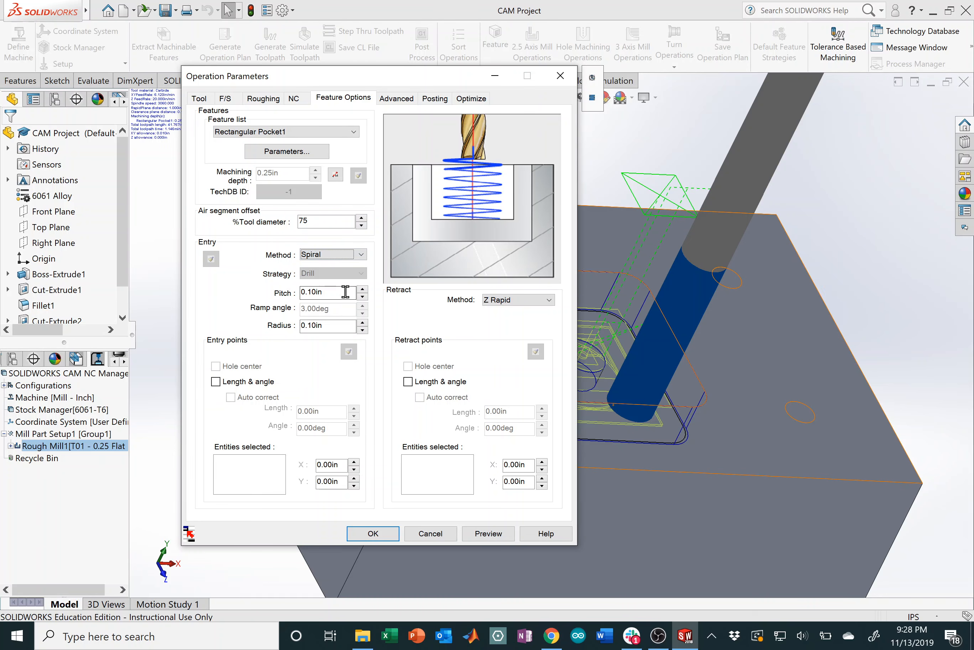
click(338, 325)
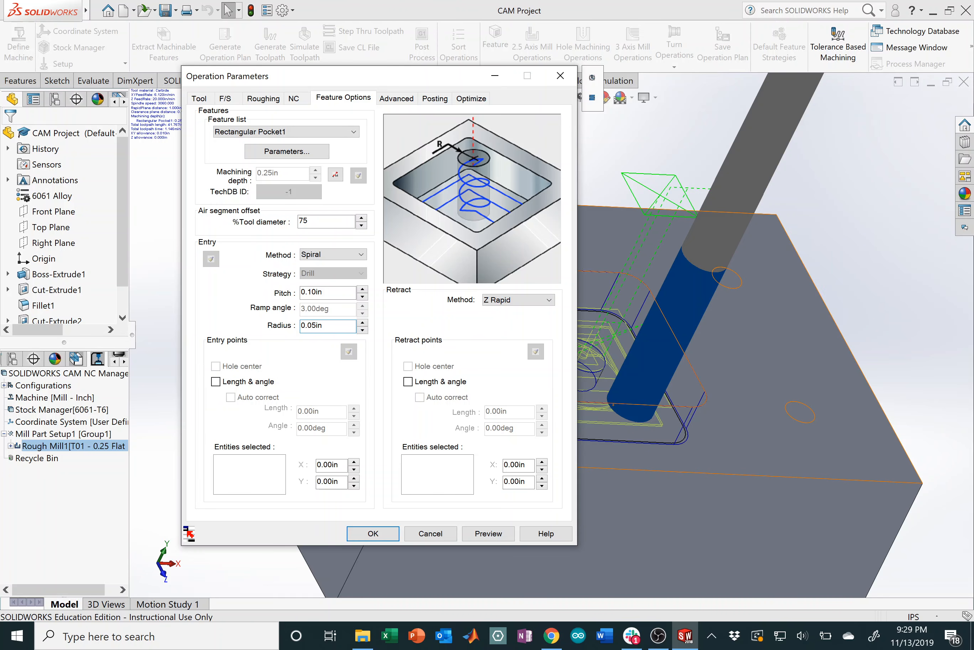
Step: Set the spiral entry pitch and radius both to 0.1in
click(311, 292)
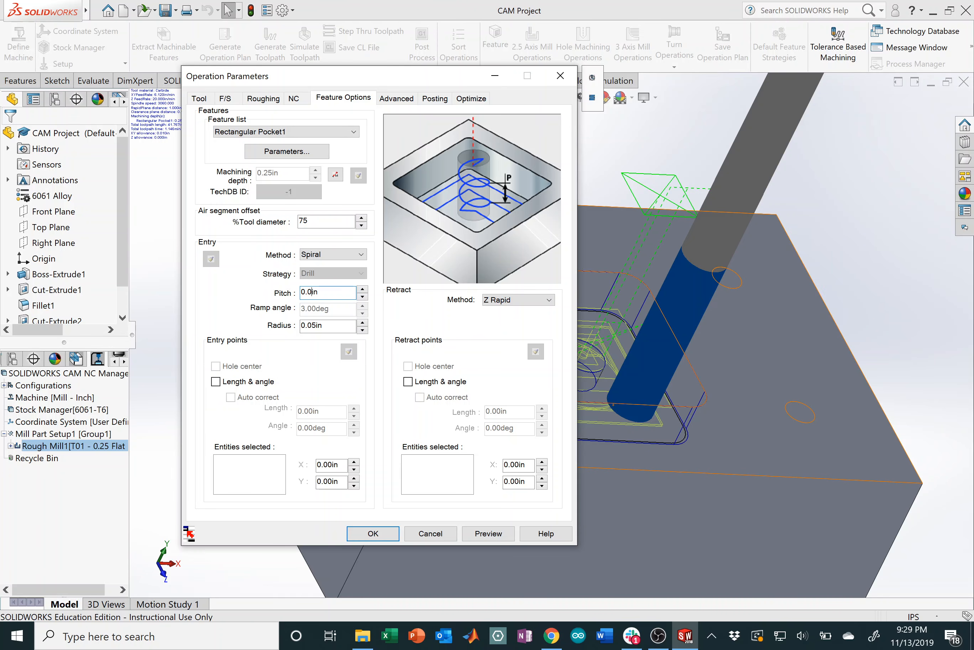
click(333, 325)
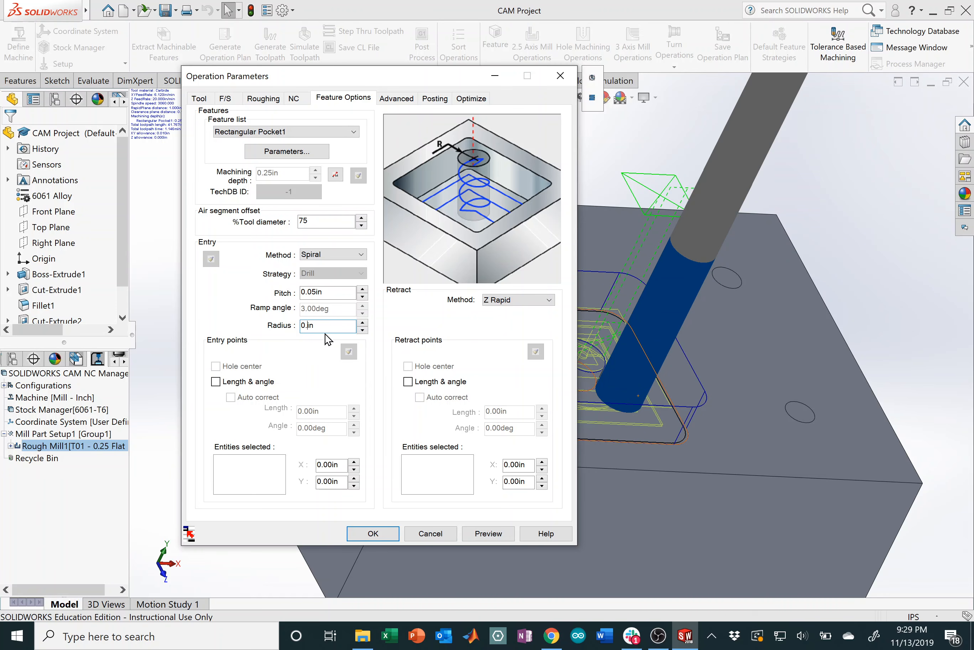
text(1)
click(312, 292)
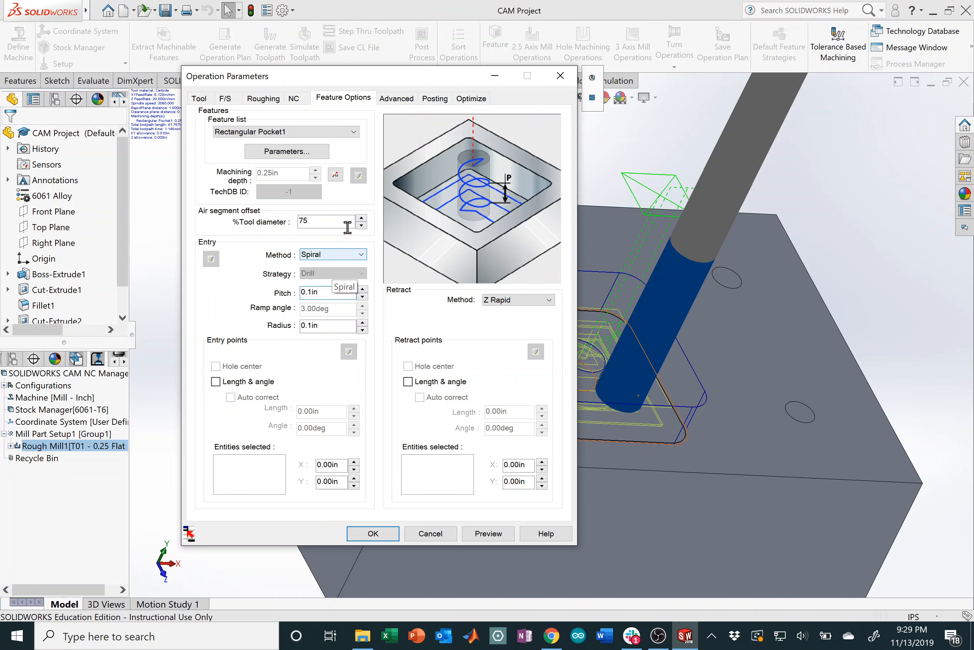
click(396, 98)
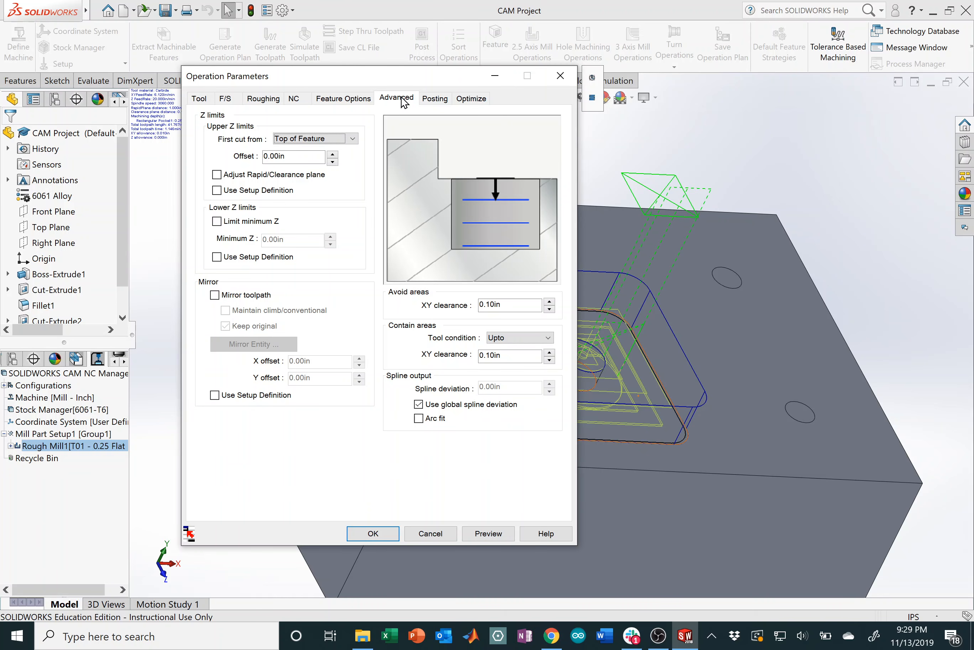
Step: Check Rough Mill1's posting and optimization settings and machining time estimate, then accept the parameters
click(434, 99)
click(485, 101)
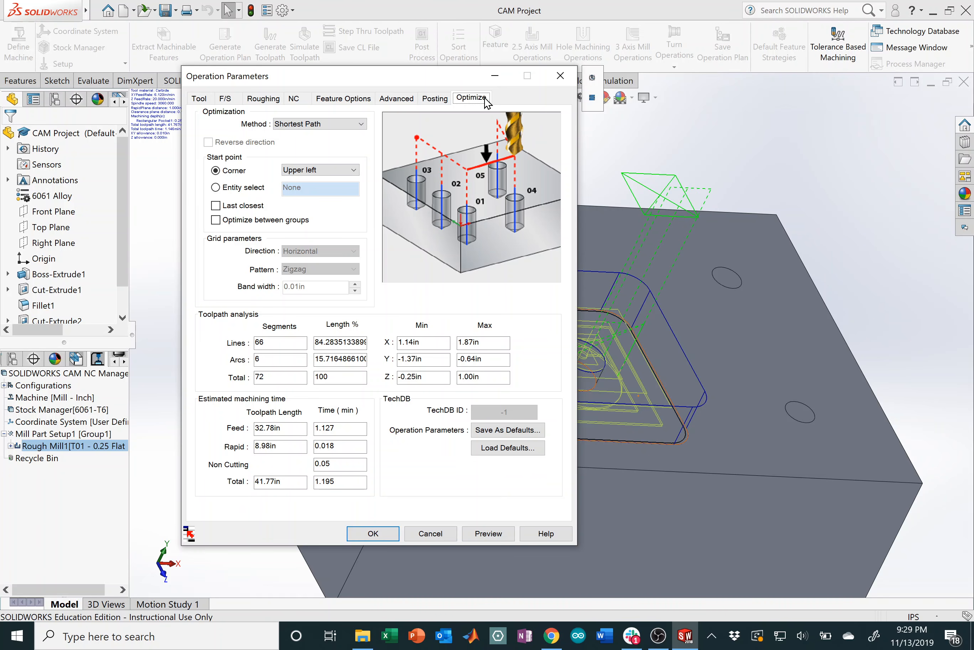
click(382, 538)
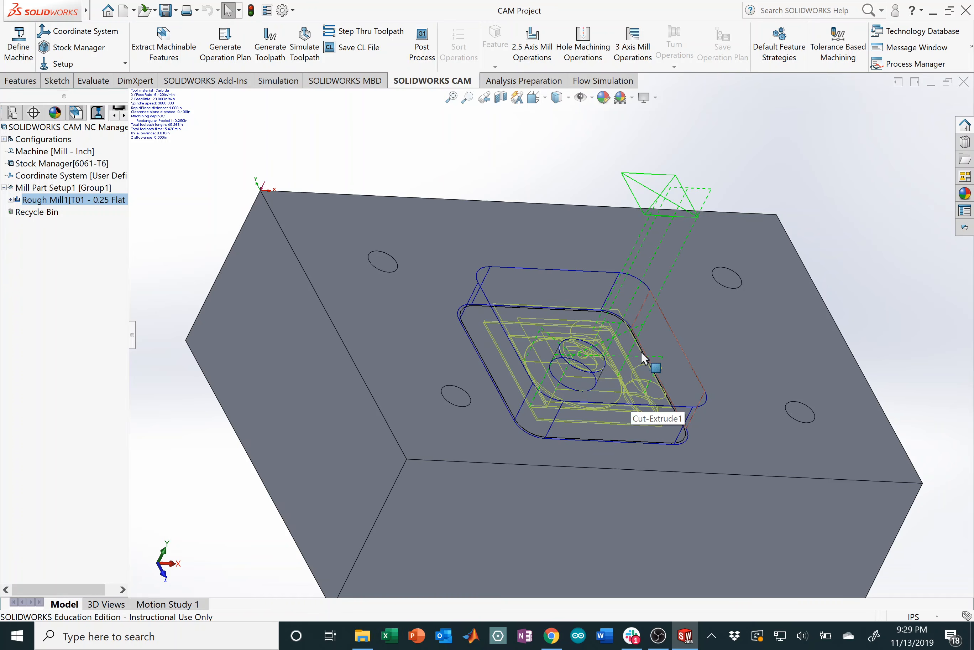
scroll(669, 430, down, 3)
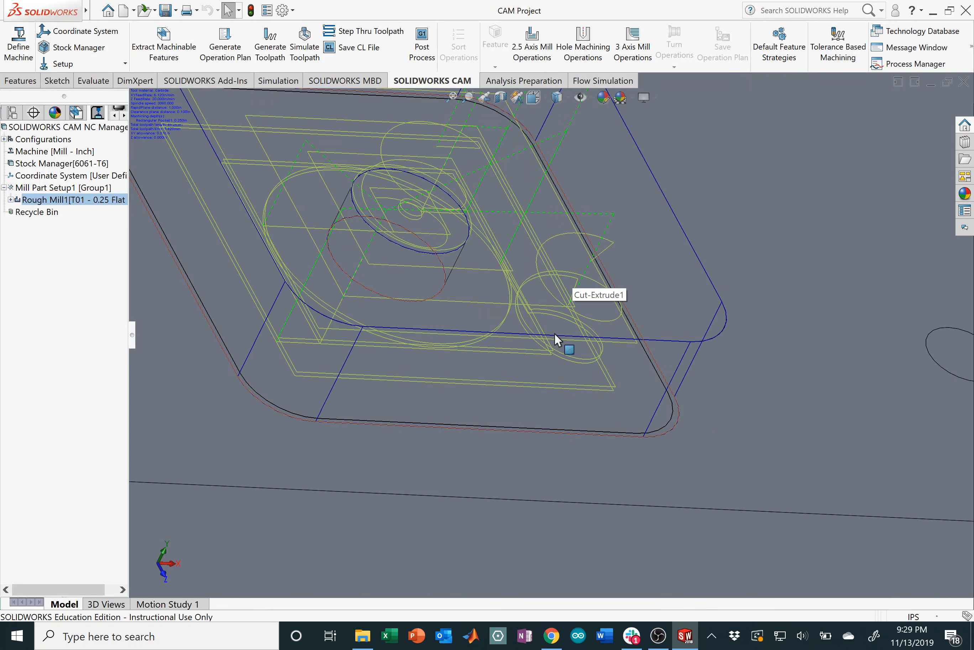
scroll(551, 350, up, 5)
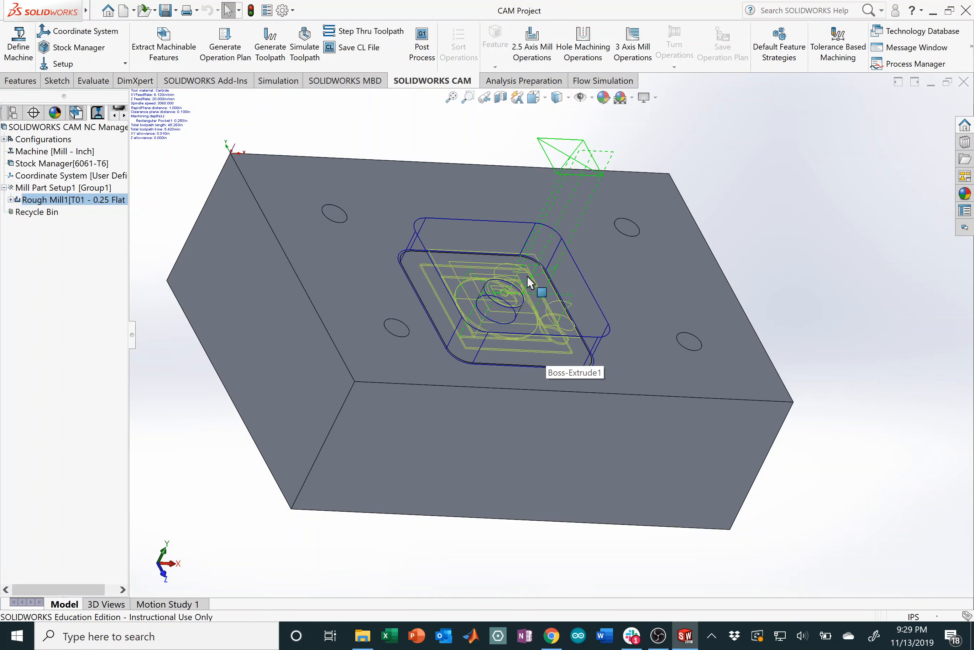
middle_drag(516, 282, 465, 281)
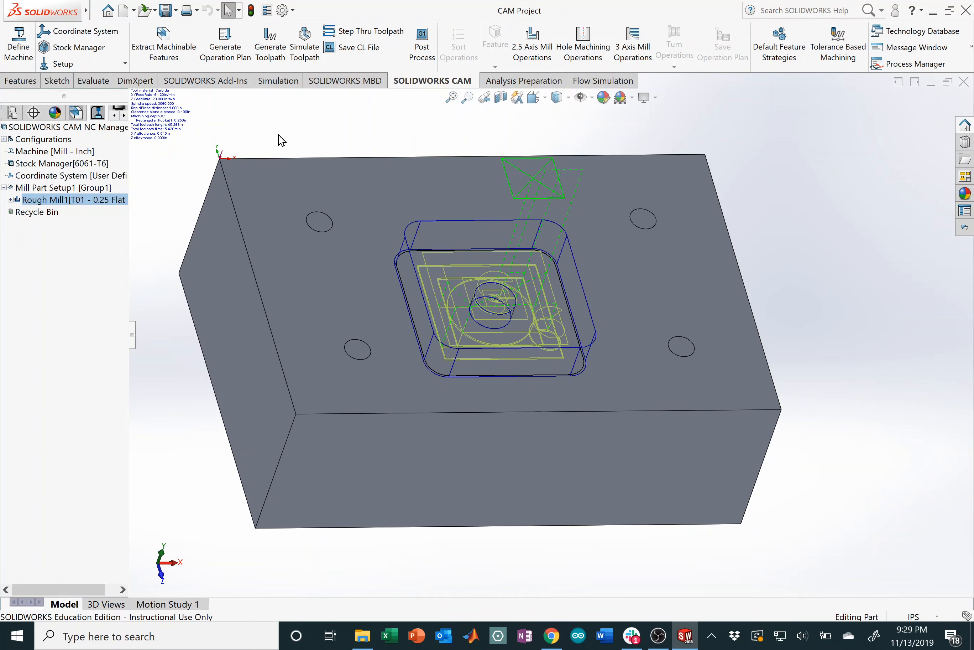
Step: Run the Rough Mill1 simulation, watch it cut the pocket into the stock, pause it, and exit
right_click(69, 200)
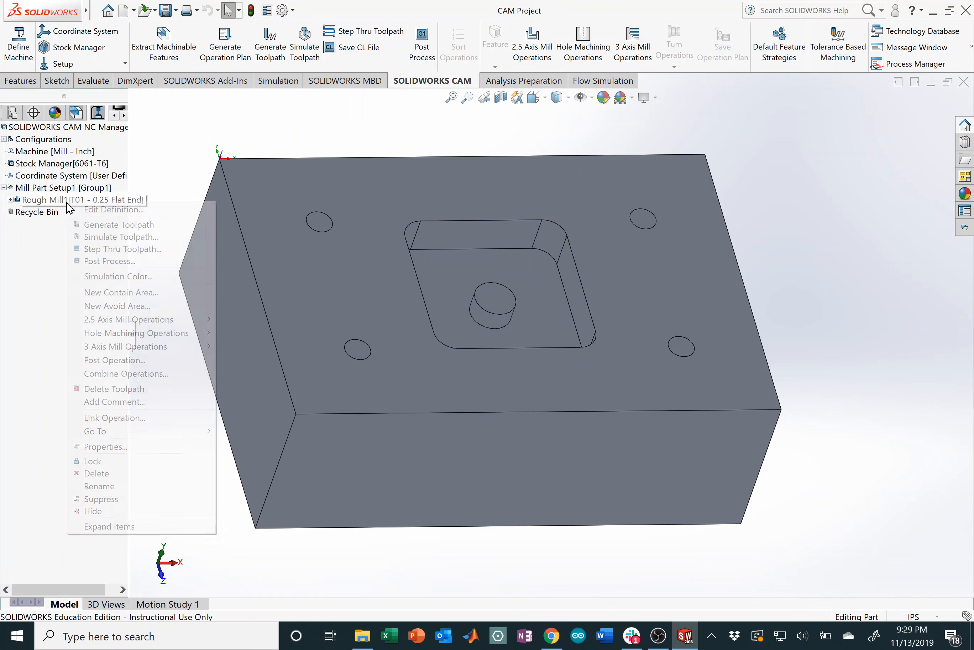
click(125, 238)
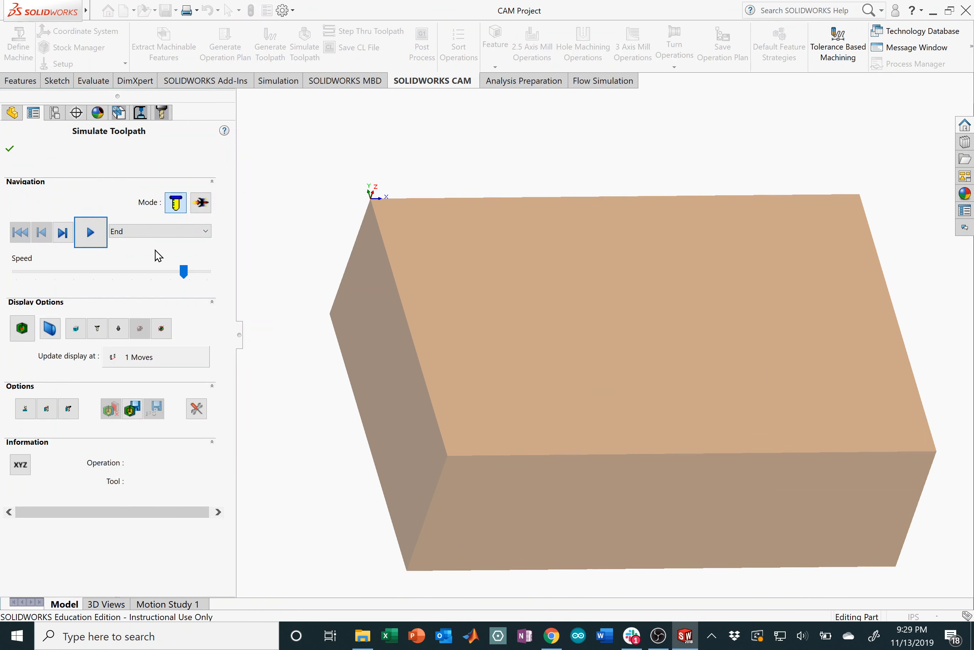
click(99, 238)
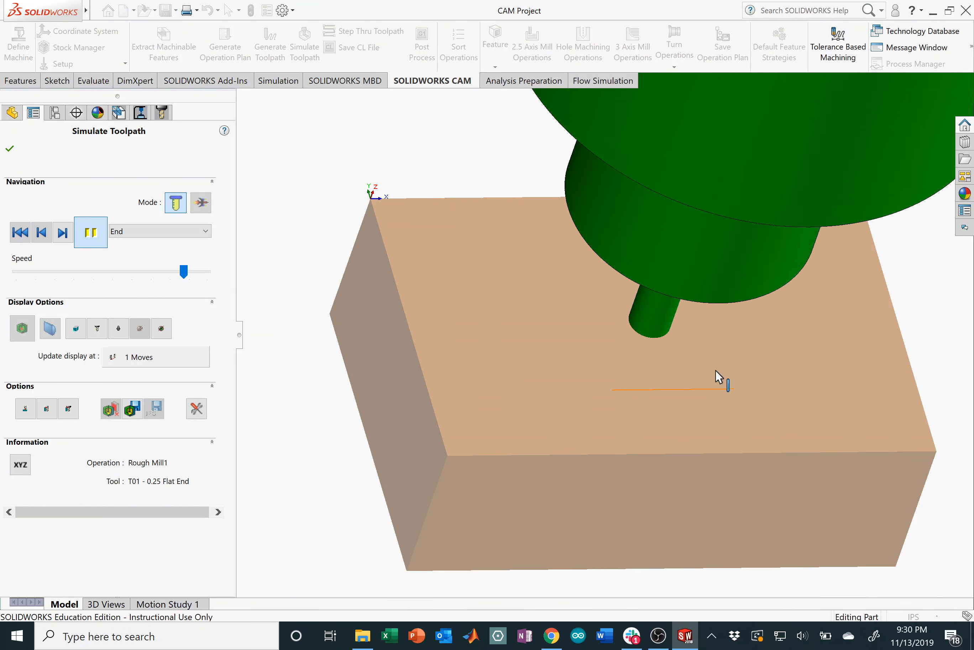
middle_drag(716, 370, 717, 492)
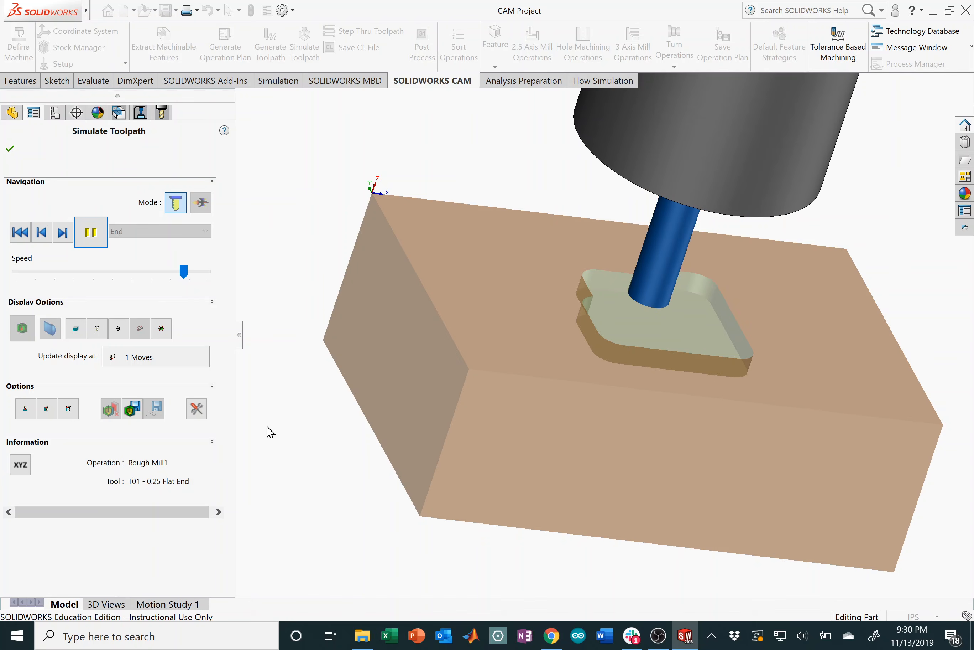
click(91, 232)
click(10, 149)
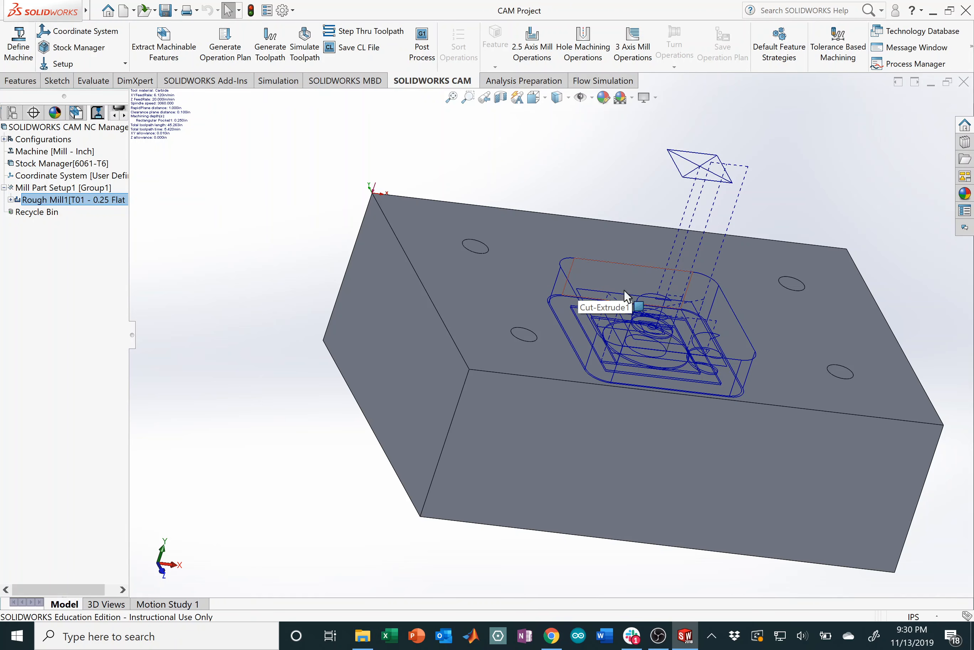
Step: Create a Contour Mill operation on Rectangular Pocket1 with the T01 - 0.25 Flat End tool and accept its parameters
click(113, 202)
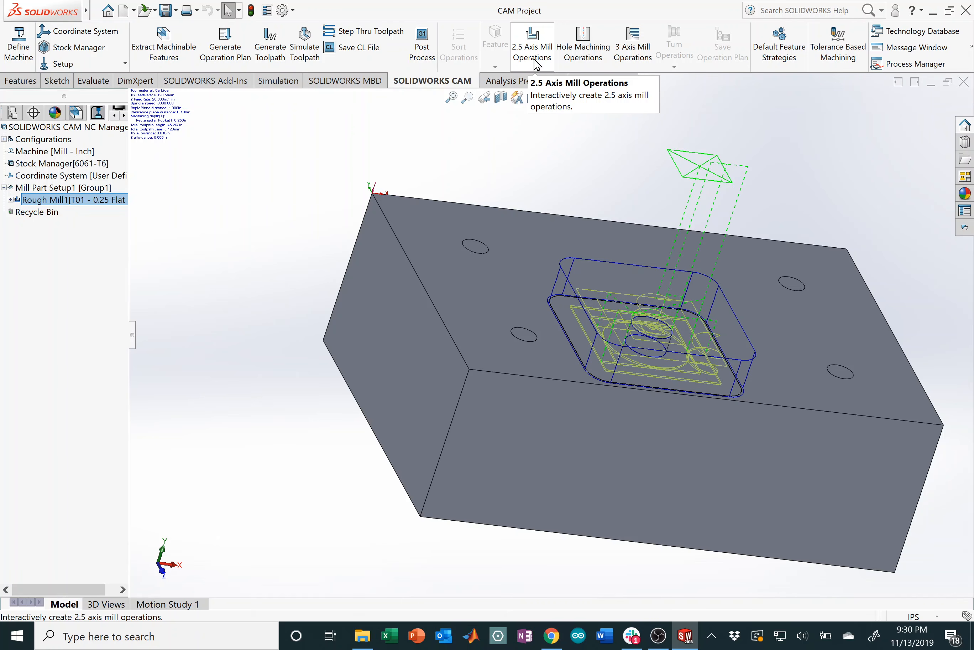
click(532, 46)
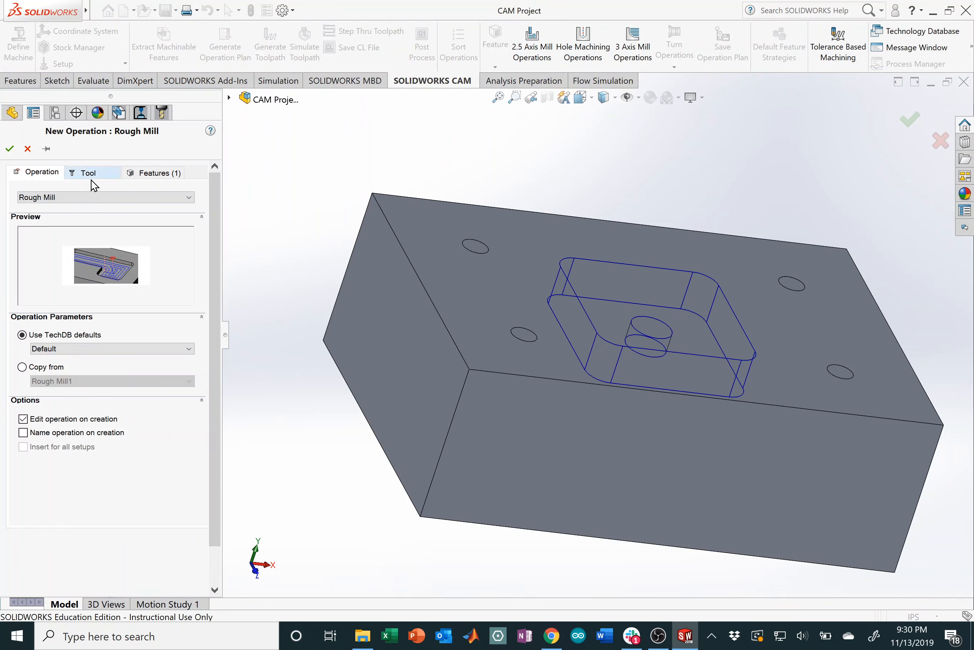
click(92, 200)
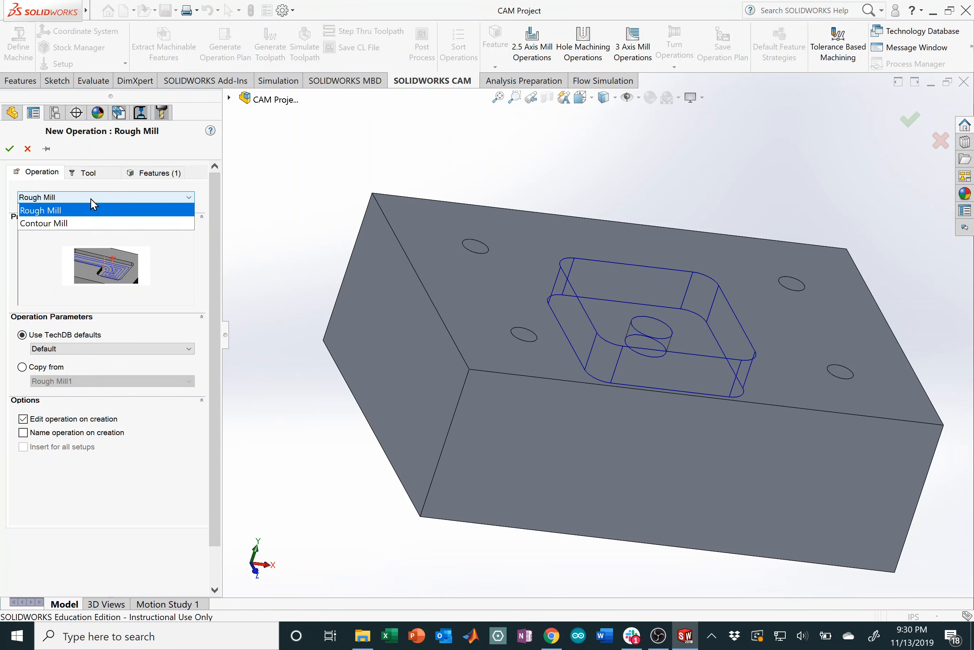
click(86, 223)
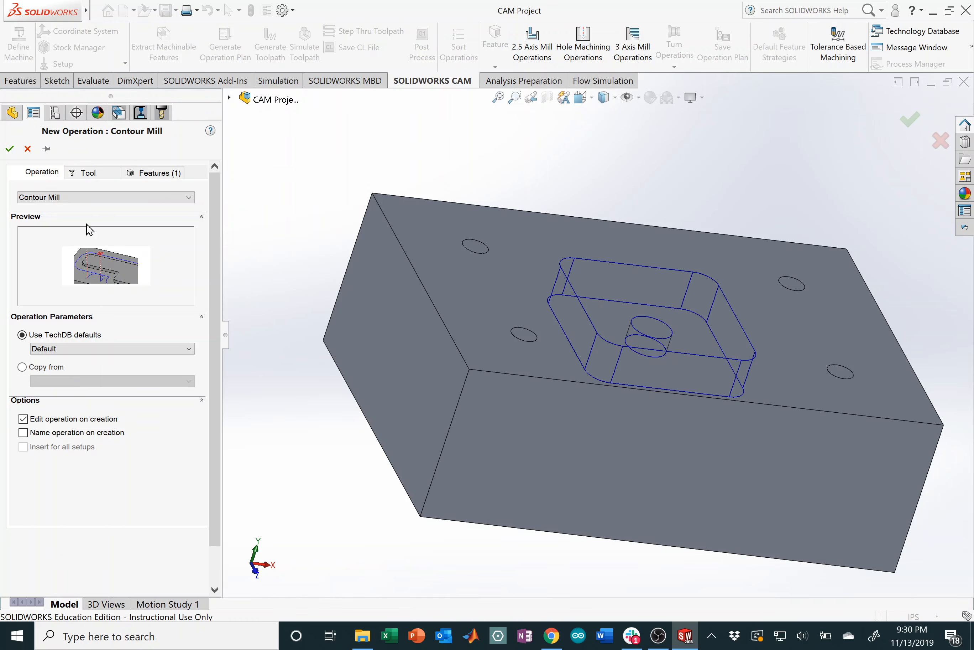
click(108, 175)
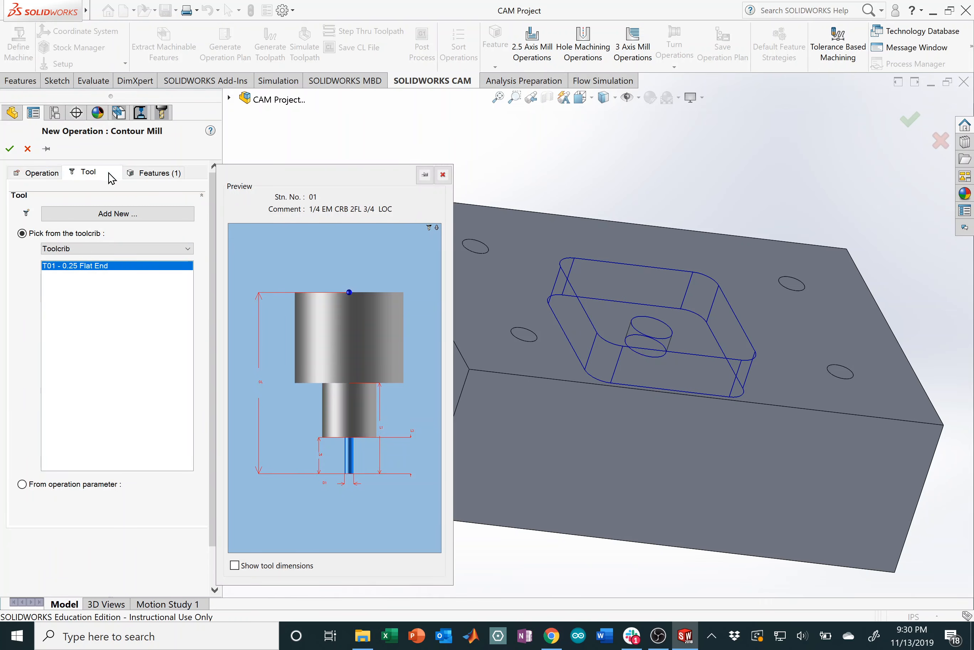
click(177, 173)
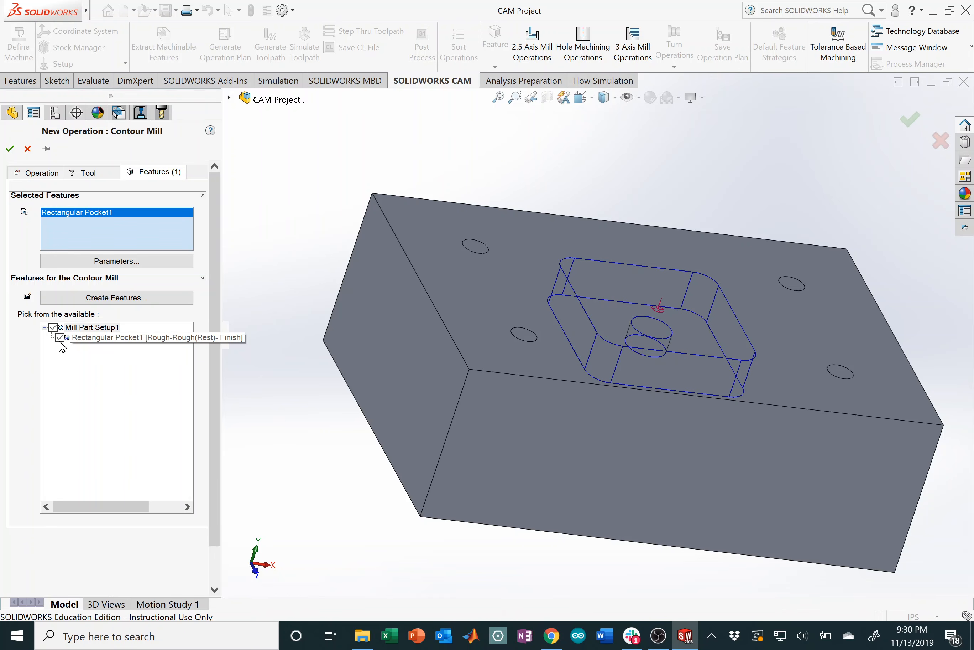
click(9, 149)
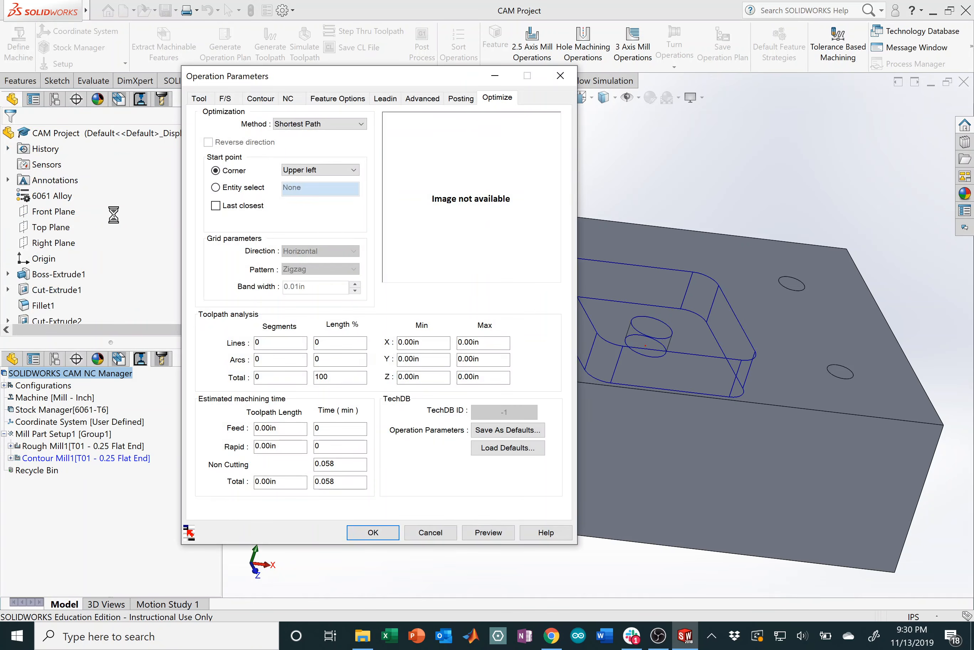
click(373, 533)
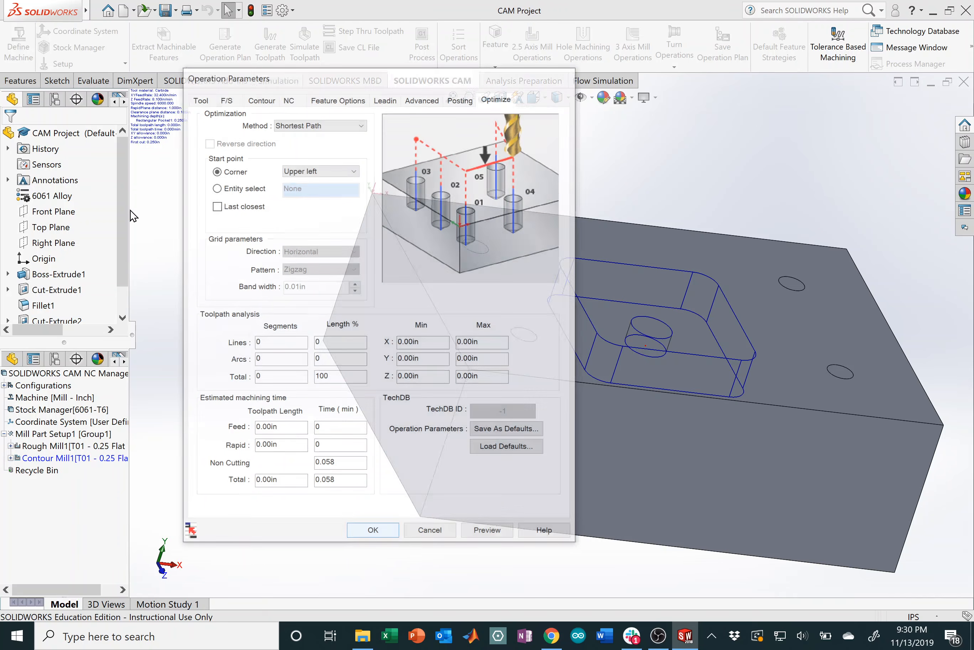
right_click(80, 214)
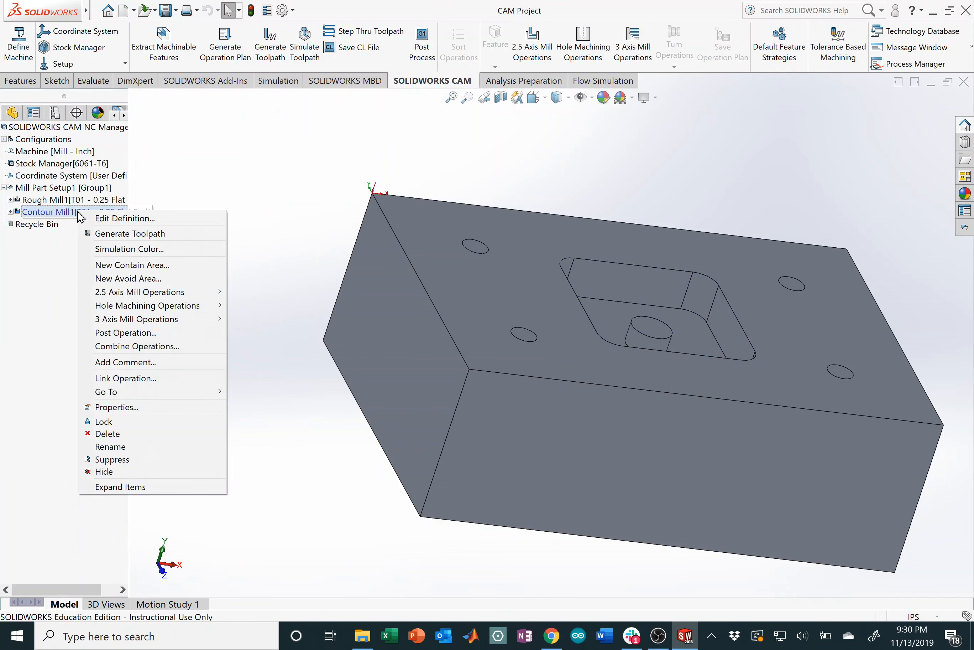
Step: Generate the Contour Mill1 toolpath and inspect it tracing the pocket walls and central round boss
click(141, 233)
middle_drag(615, 352, 585, 412)
scroll(619, 365, down, 1)
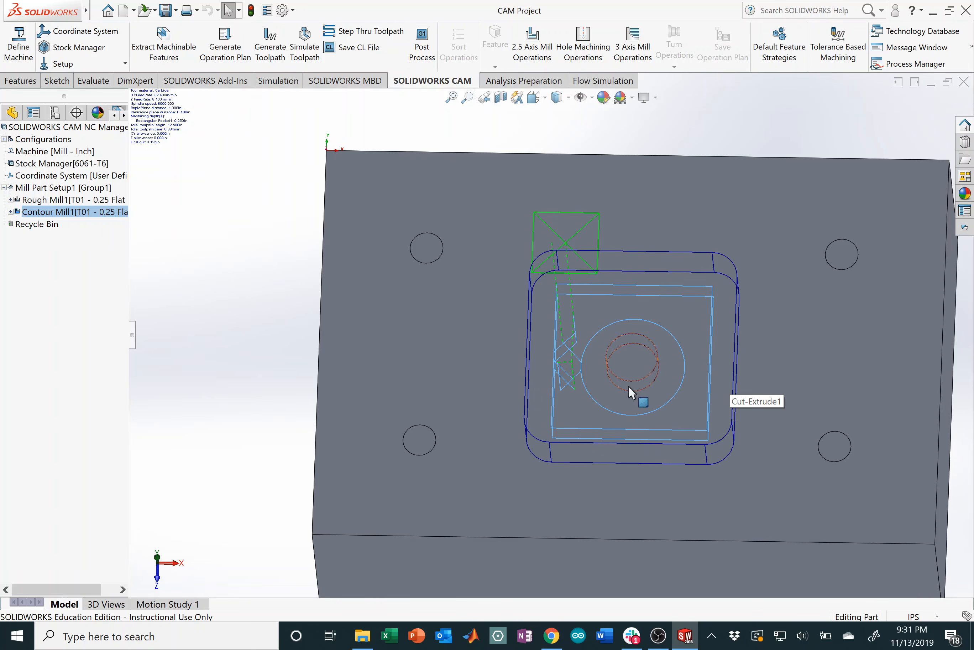
middle_drag(628, 386, 603, 280)
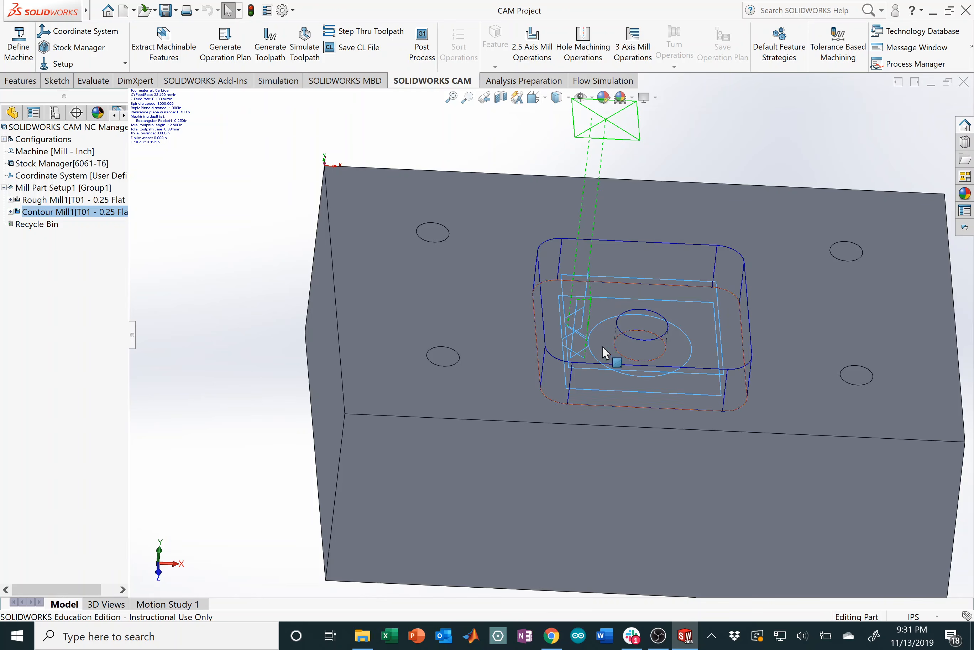
middle_drag(692, 305, 617, 296)
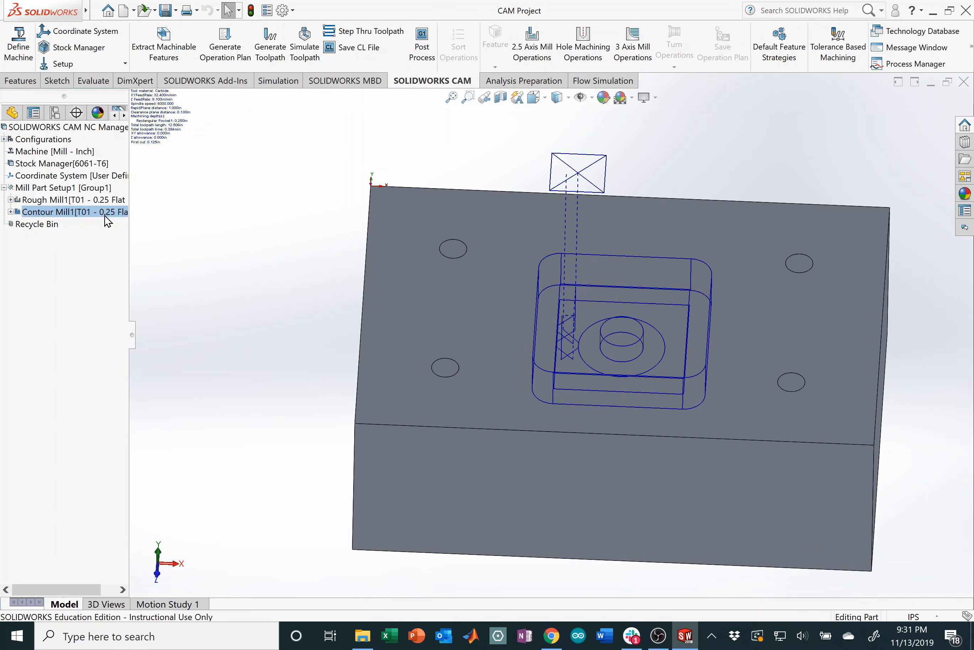
right_click(92, 215)
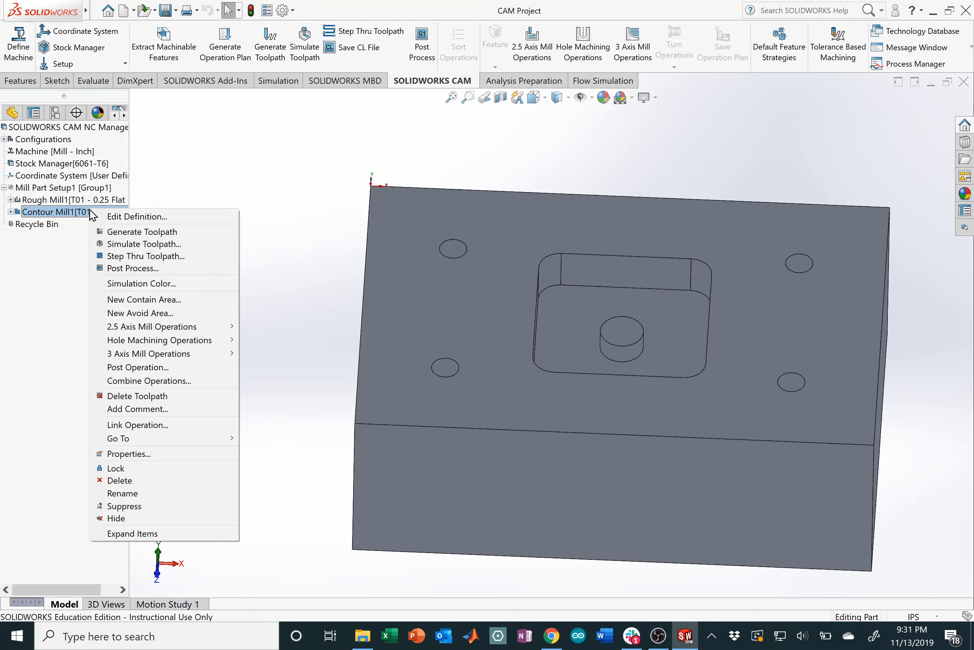
Step: Play the Contour Mill1 simulation cutting the pocket walls and round boss, then close it
click(135, 244)
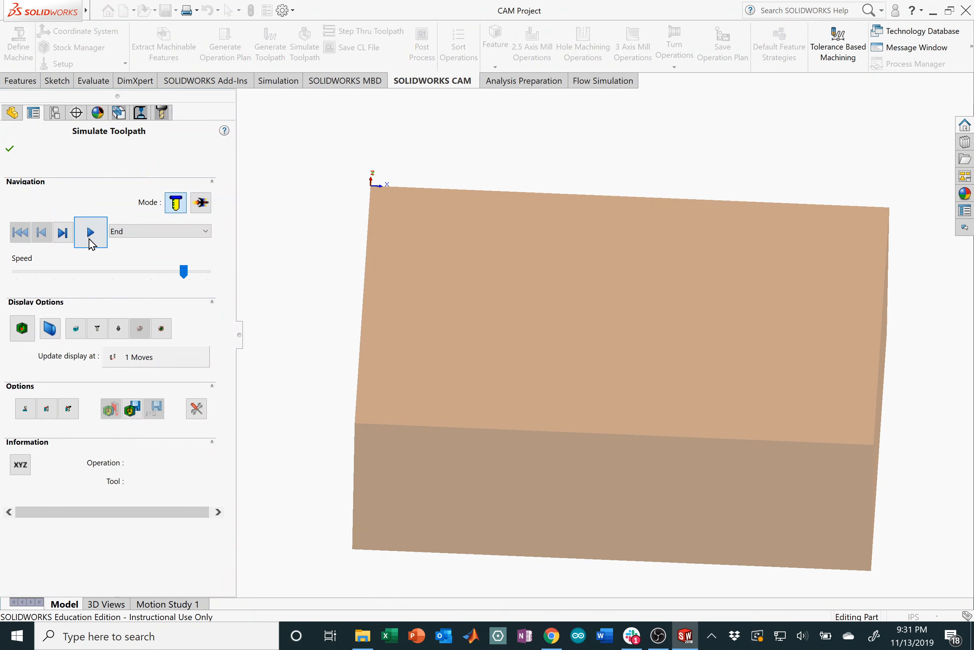
click(92, 235)
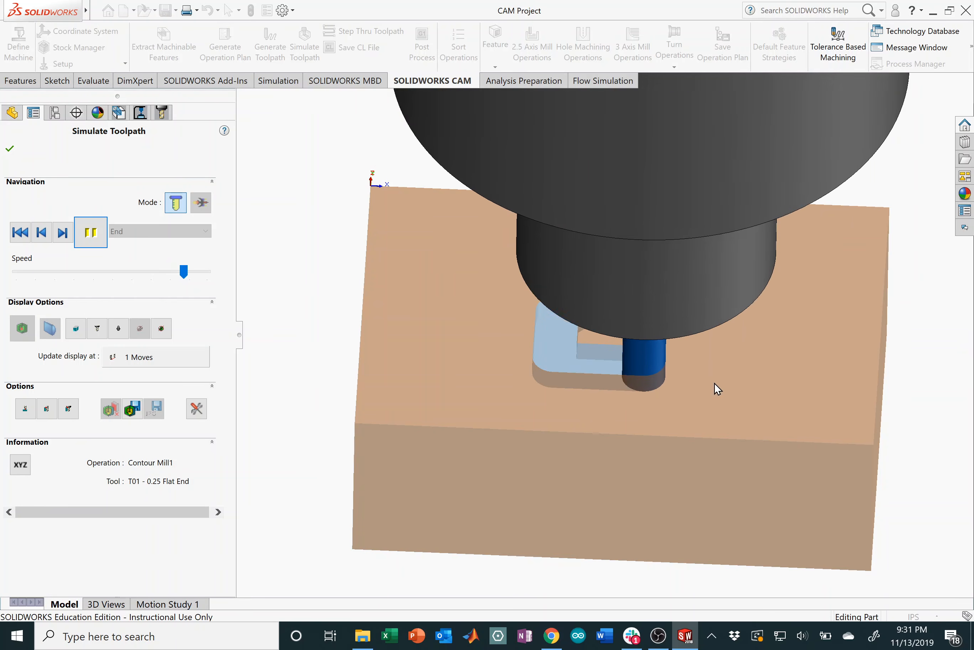
middle_drag(787, 373, 735, 399)
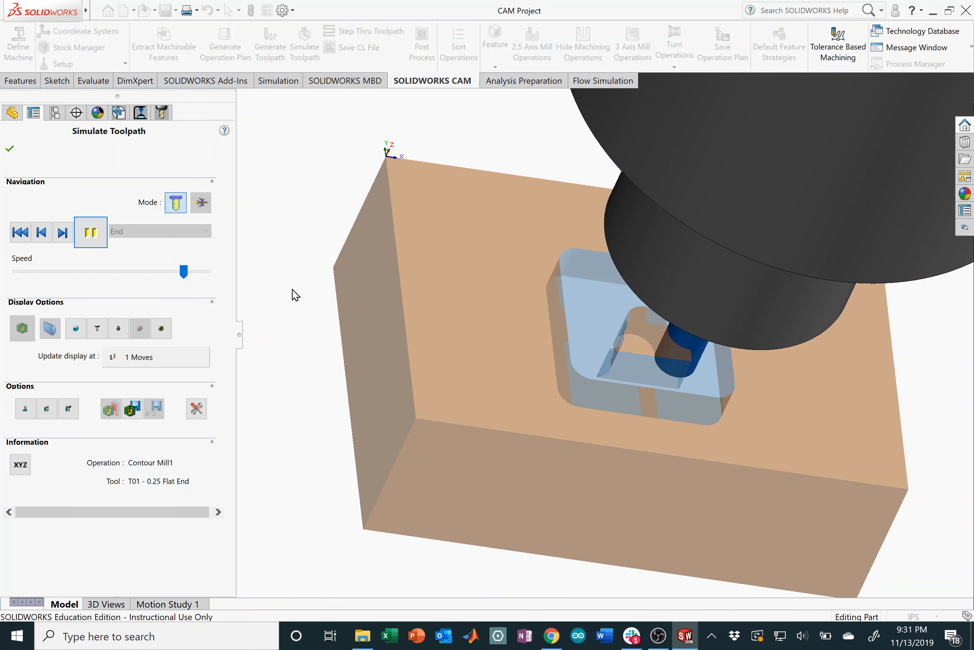
click(11, 149)
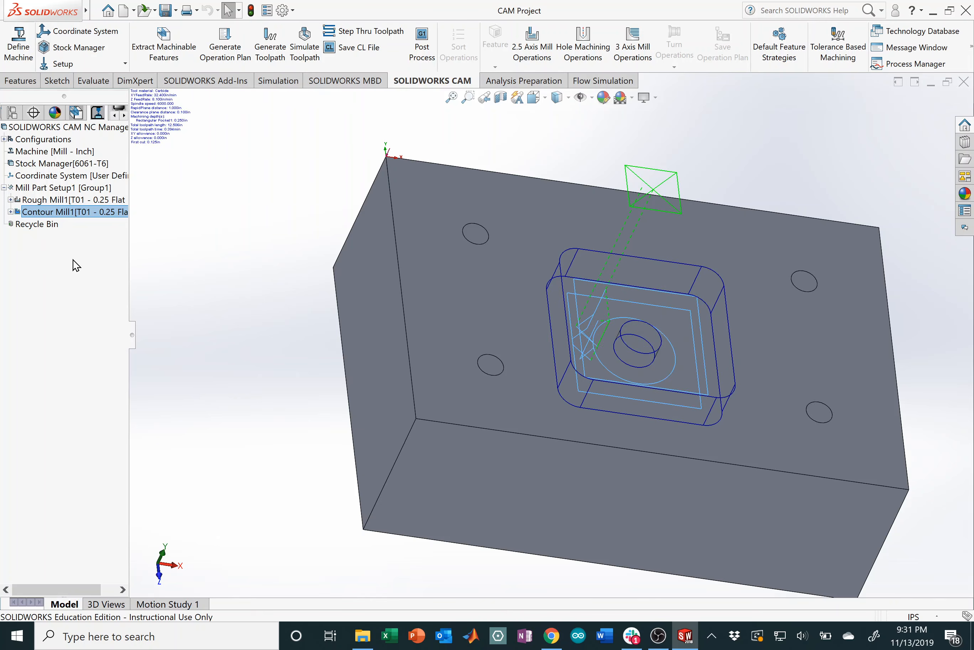
Step: Simulate Rough Mill1 and Contour Mill1 together for the whole Mill Part Setup1, viewing the part from the front
click(75, 188)
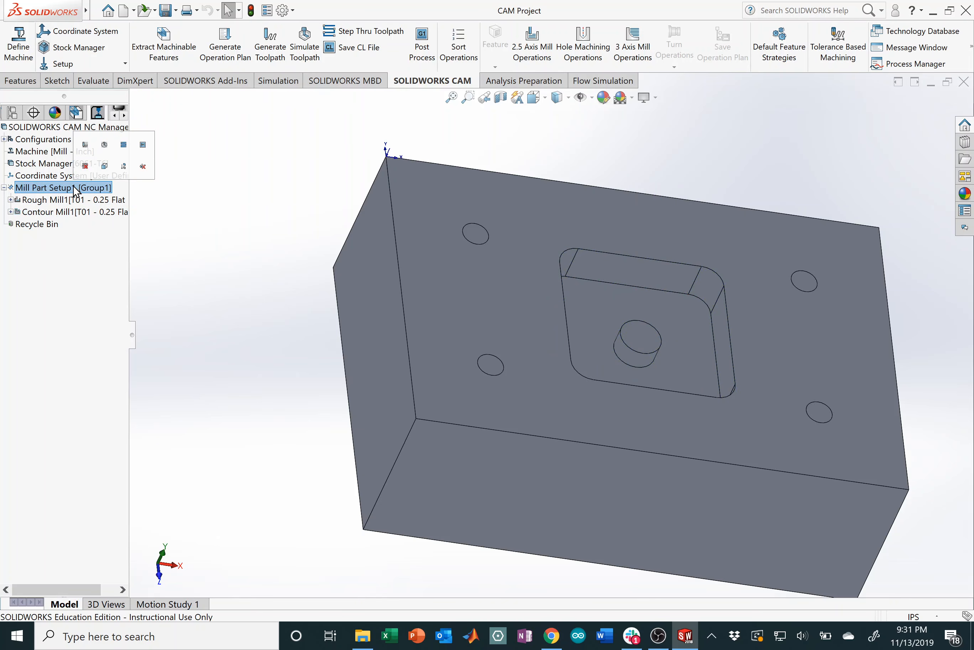
mouse_move(47, 205)
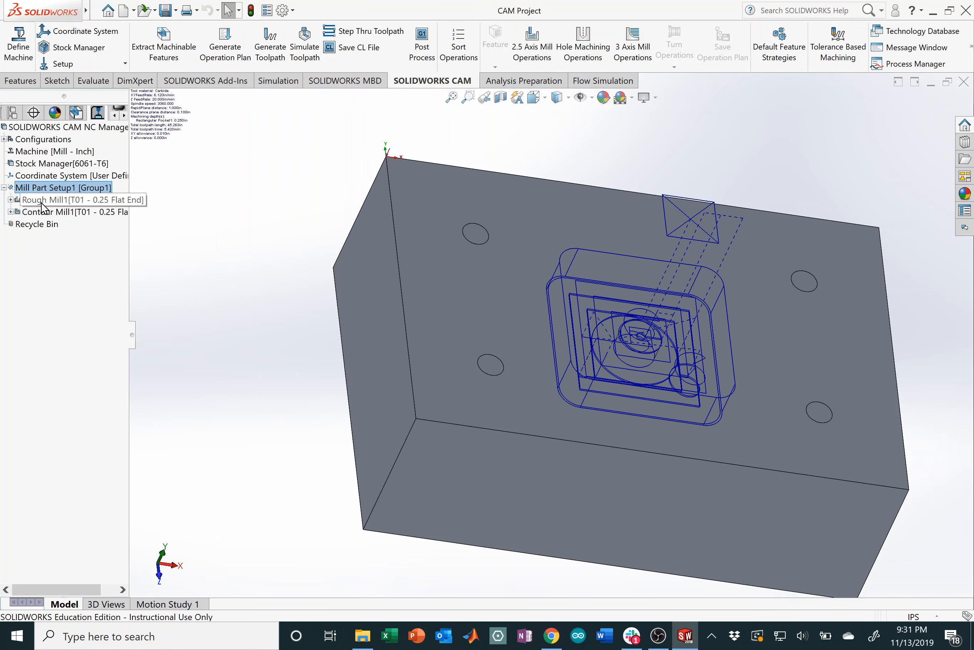
right_click(51, 188)
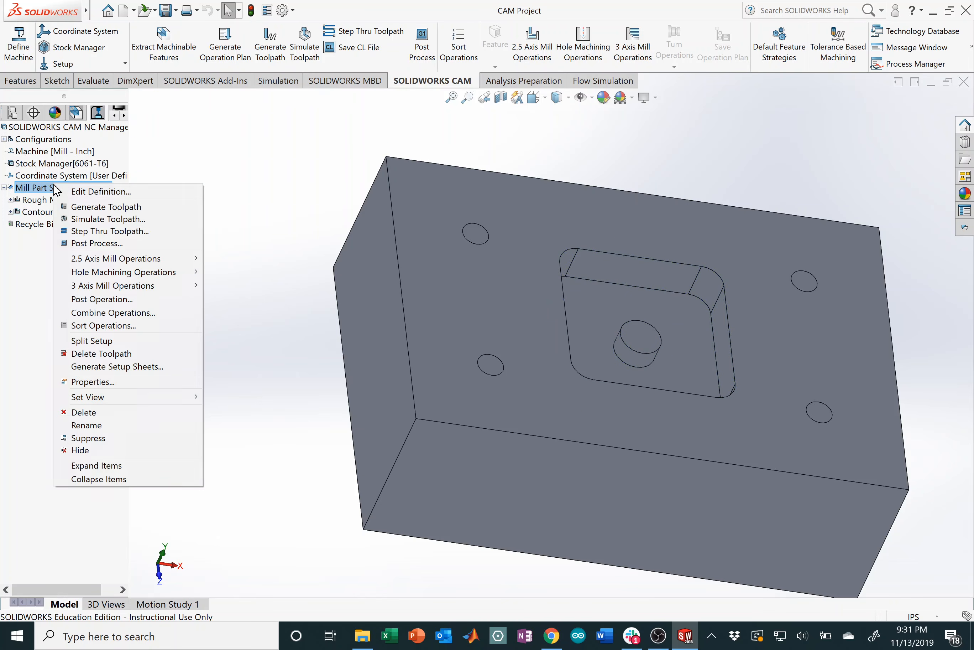
click(109, 219)
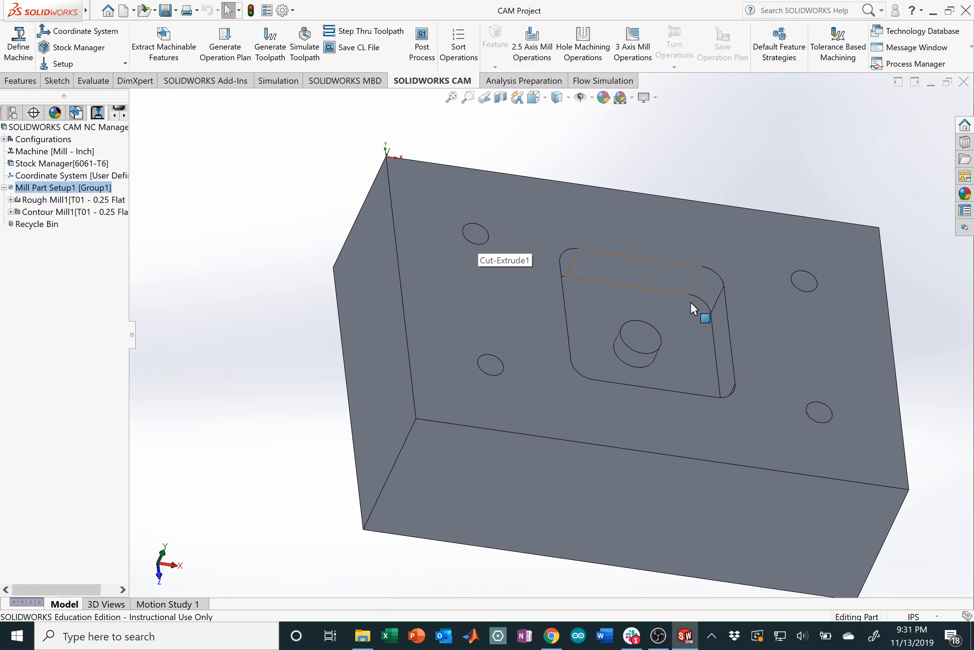
middle_drag(694, 309, 667, 343)
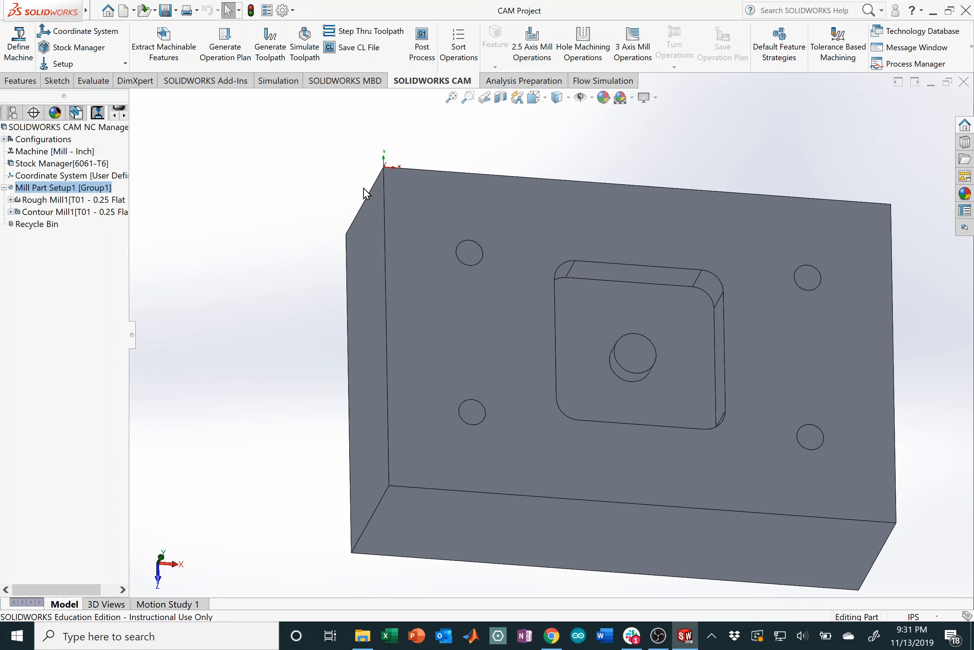
Step: Start a Center Drill hole machining operation and open the tool library to add a center drill
click(596, 63)
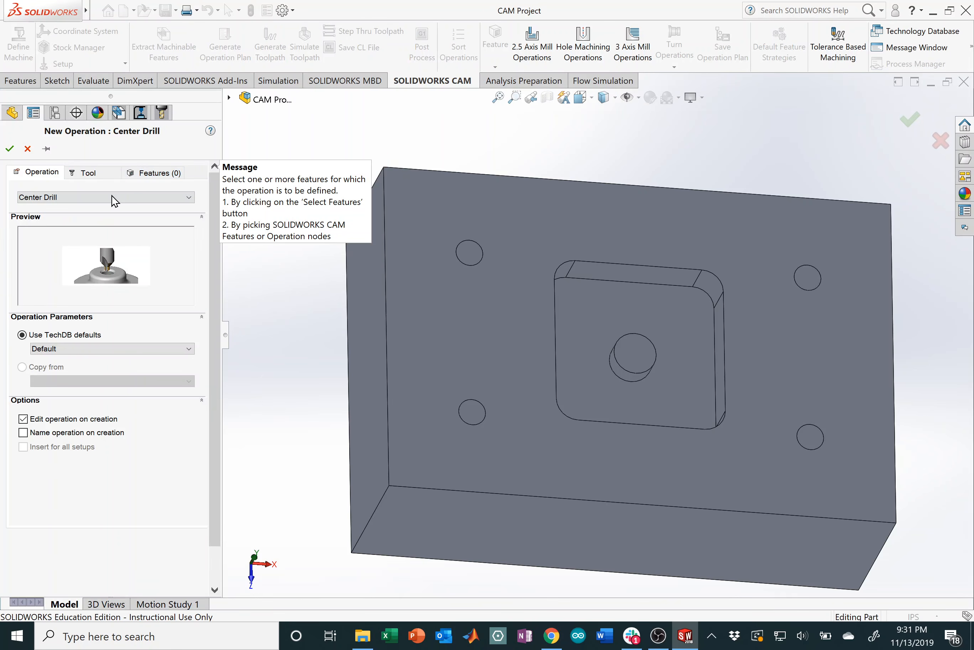
click(112, 196)
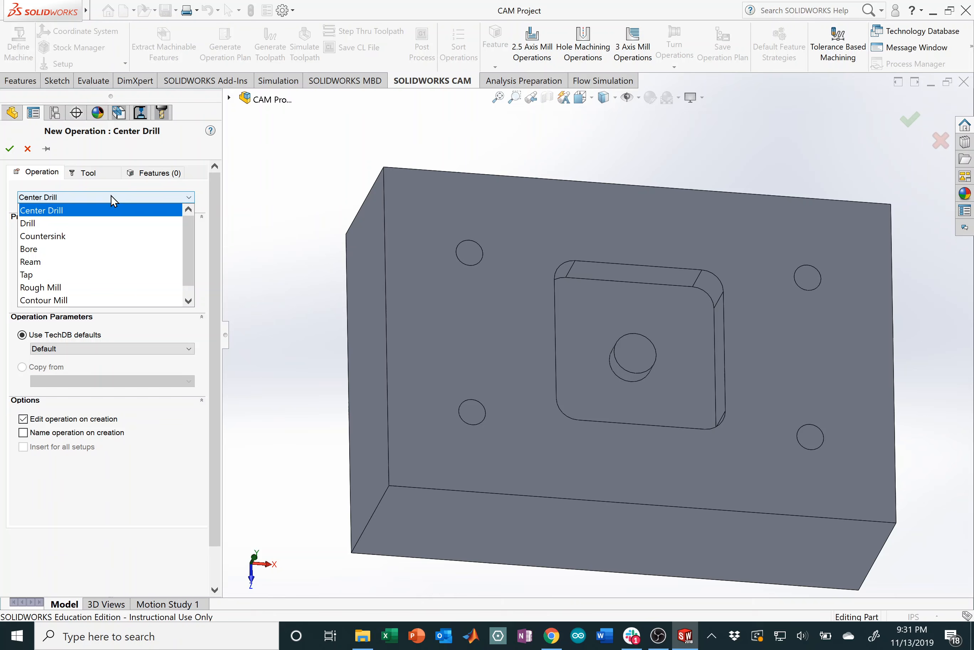
click(78, 215)
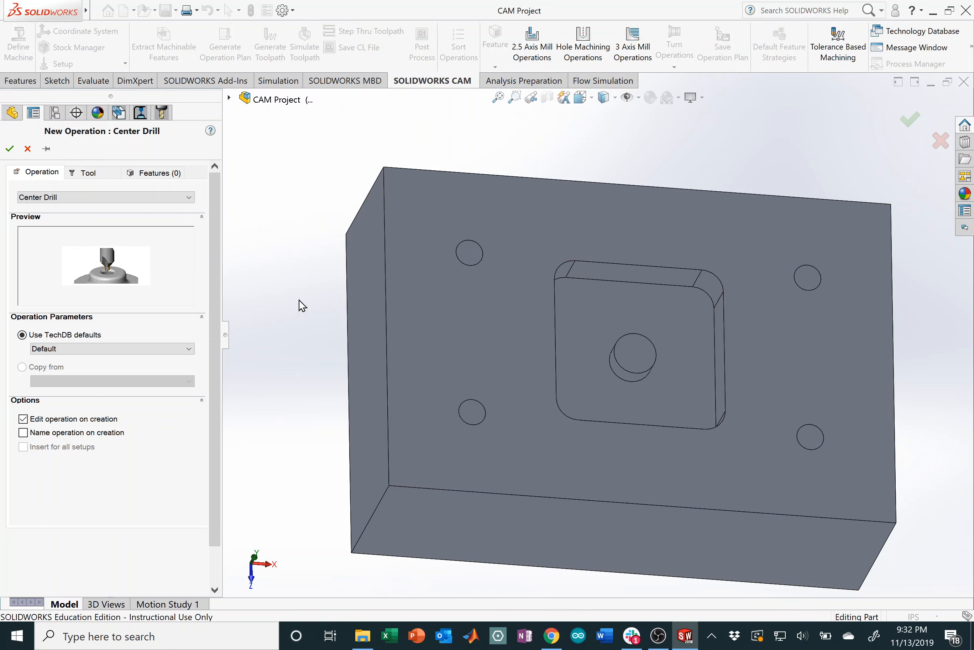
click(101, 176)
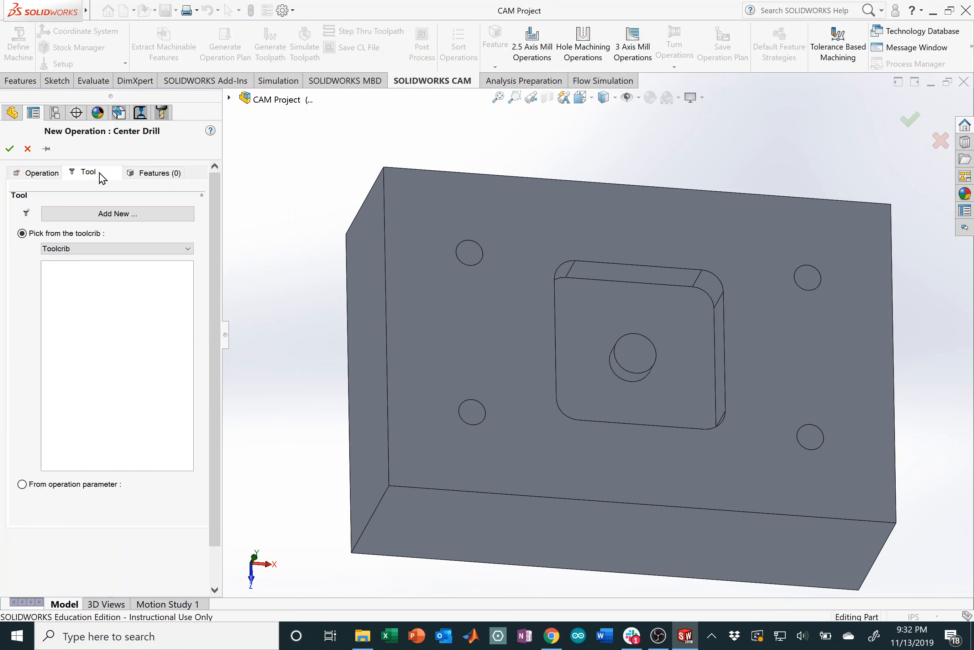
click(177, 216)
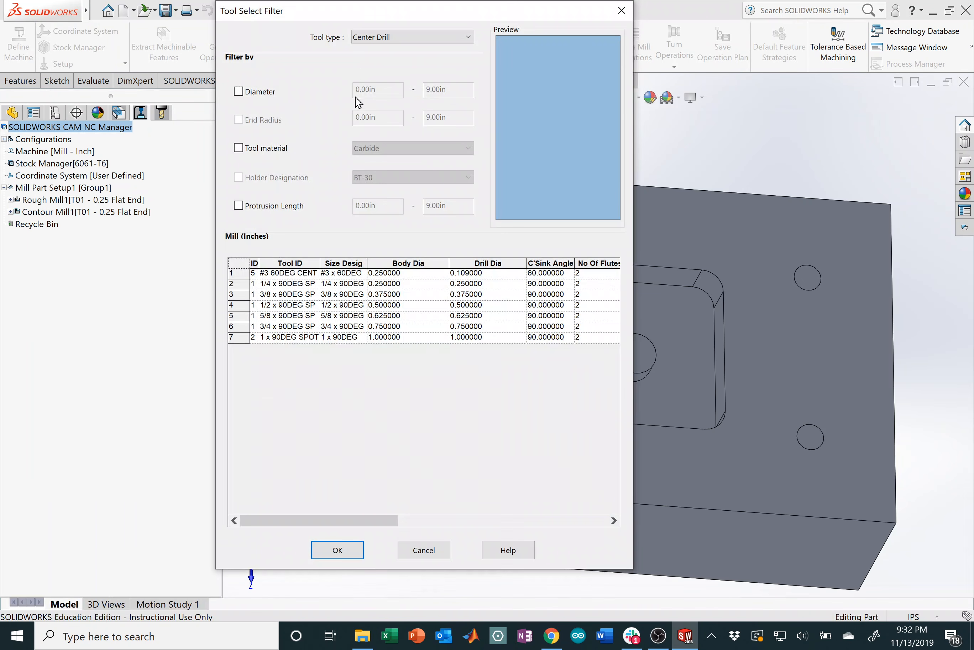
Step: Pick the 1/4 x 90DEG center drill from the Center Drill tool list as tool T02
click(407, 38)
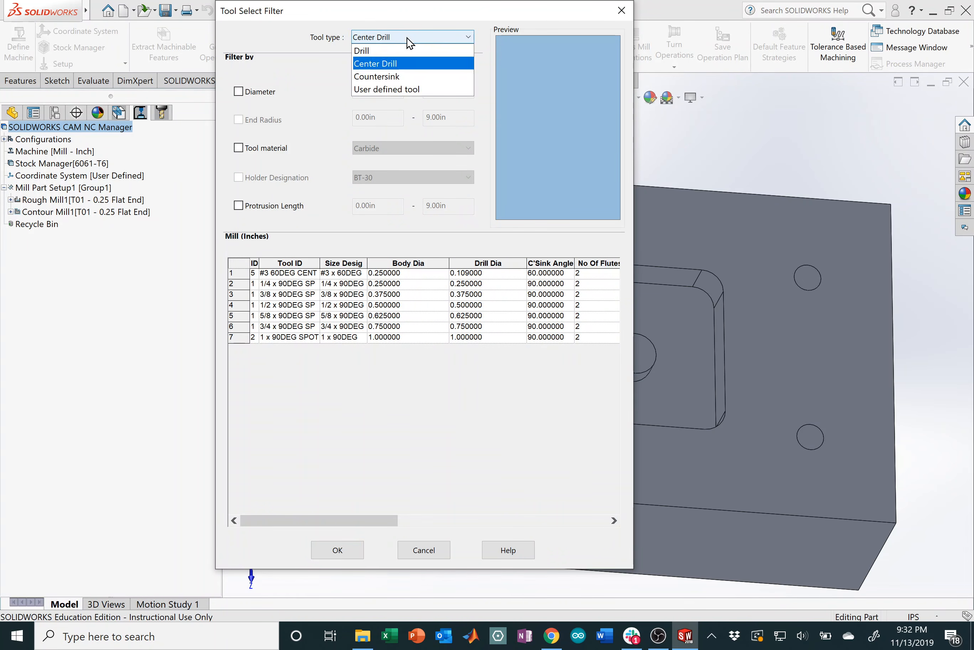
click(407, 38)
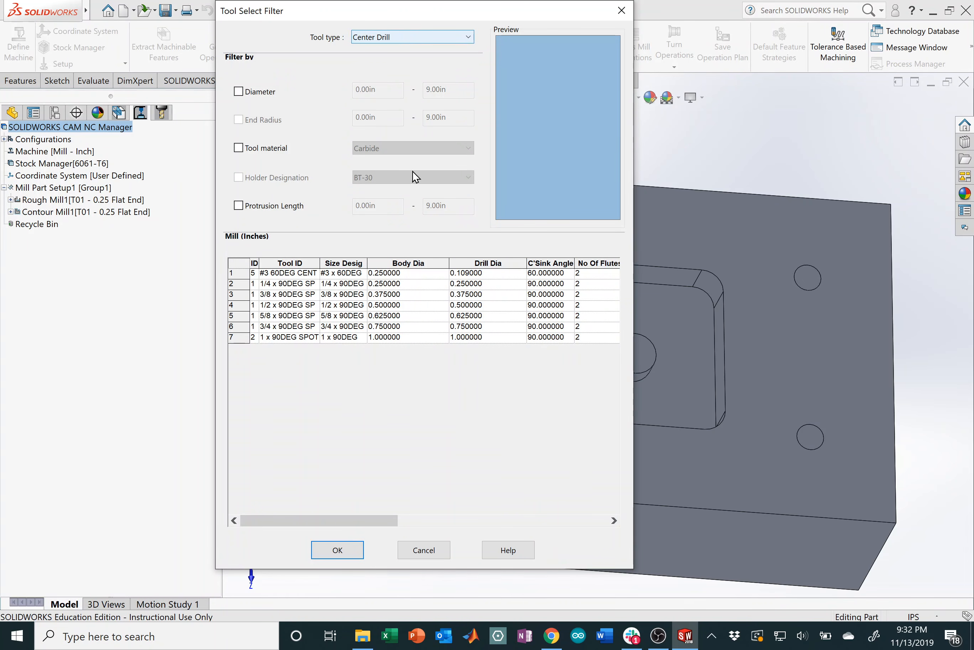
click(298, 287)
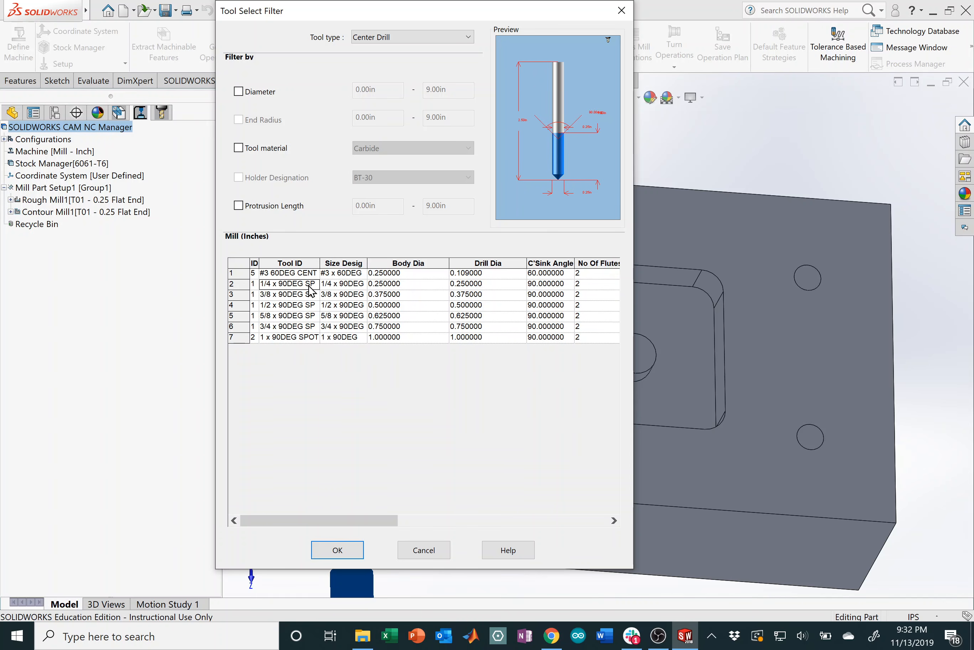
click(347, 549)
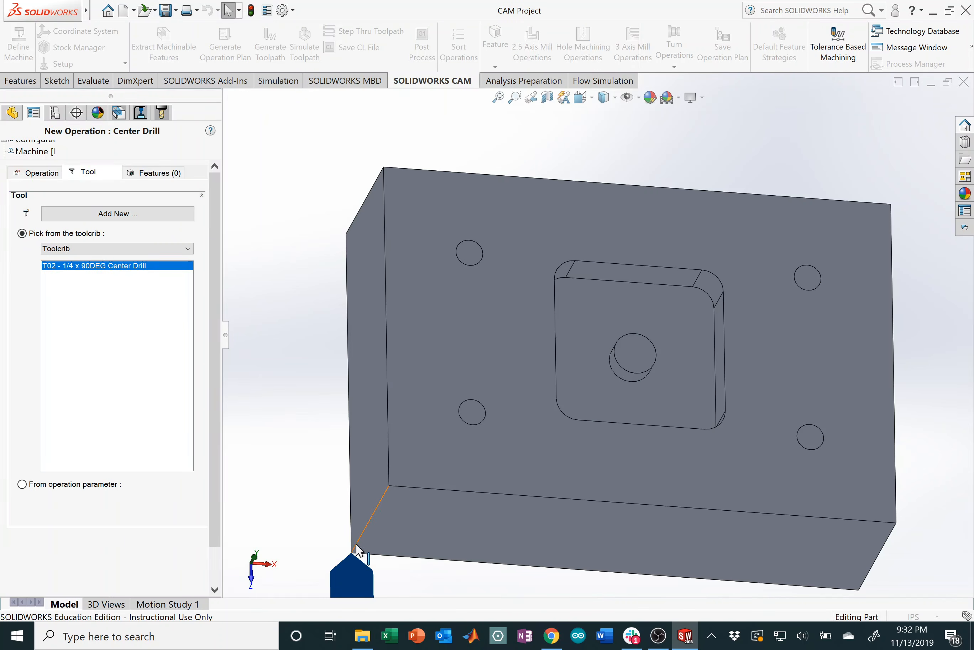
Step: Create Center Drill1 on Hole Group1 with the T02 center drill and accept default parameters
click(168, 179)
click(60, 338)
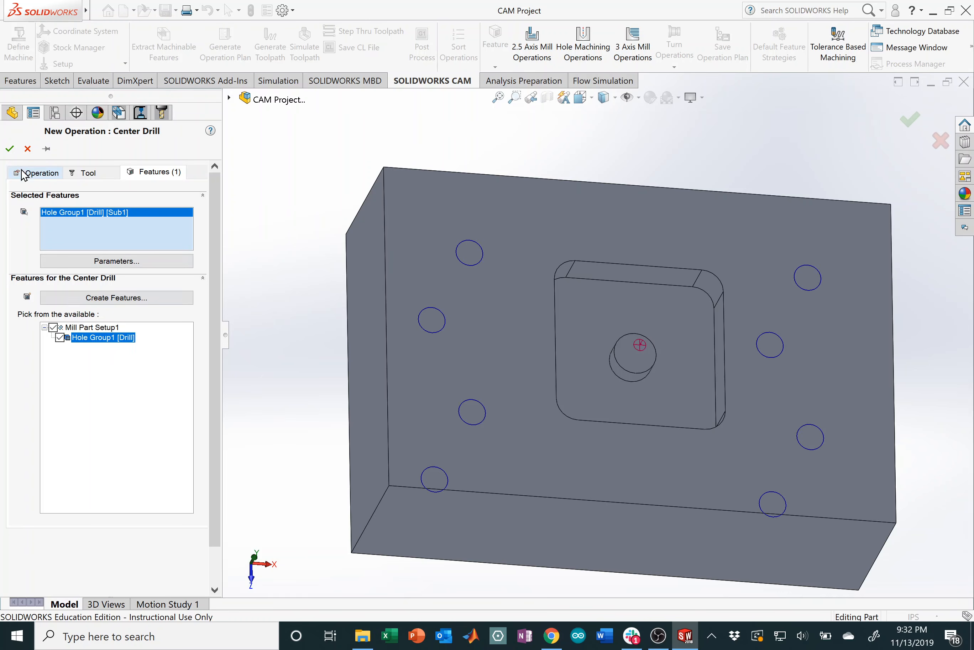
click(14, 154)
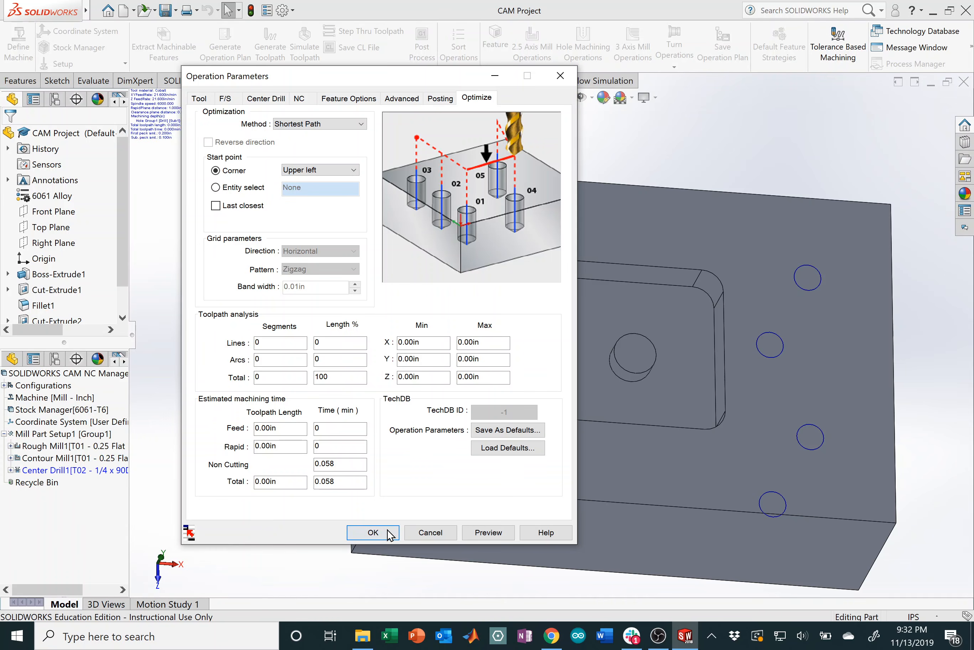
click(388, 531)
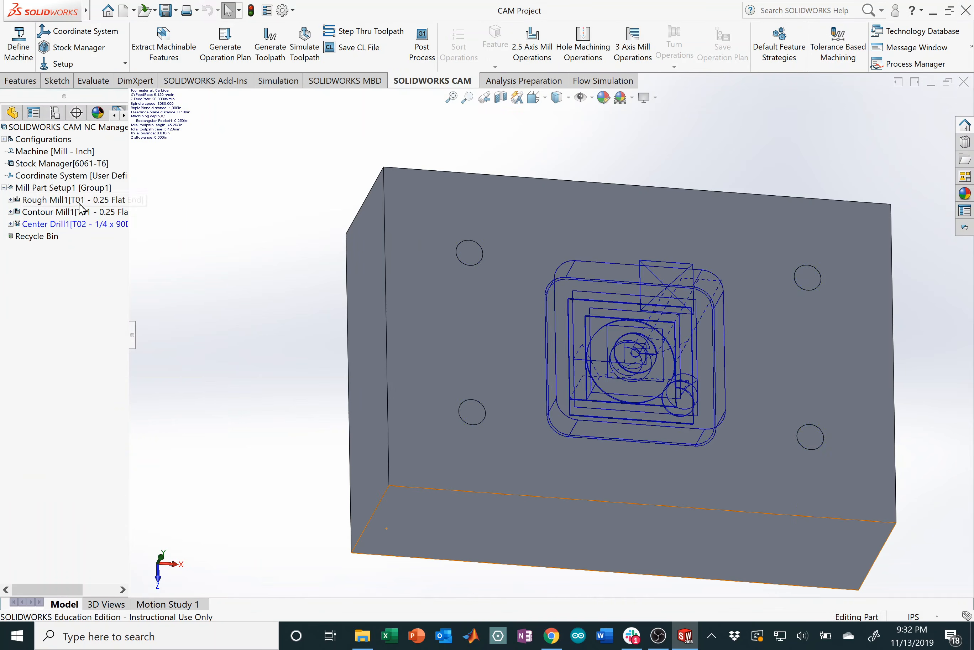
right_click(78, 230)
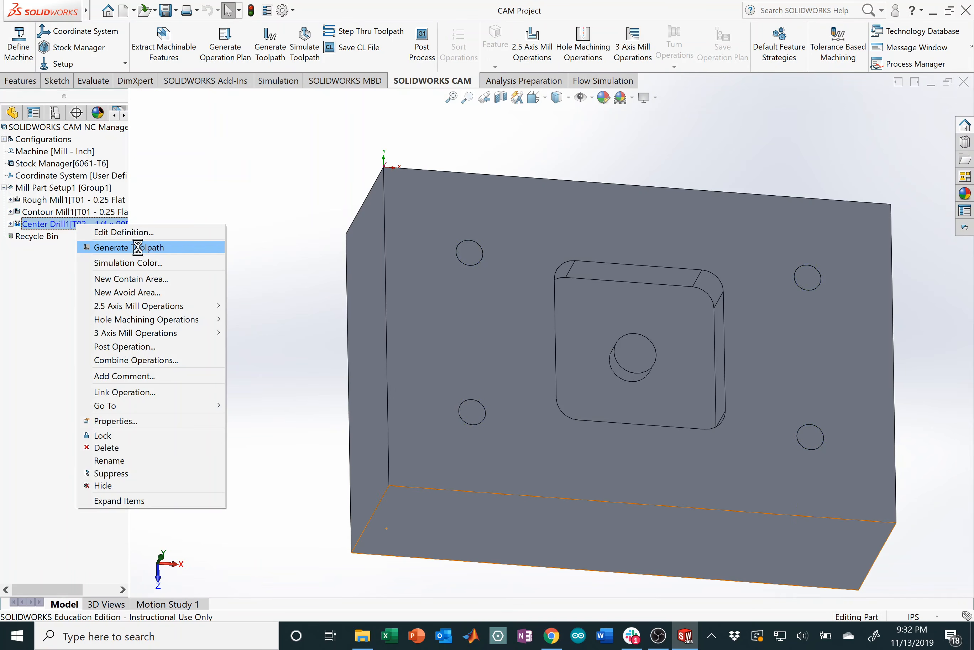
Step: Generate Center Drill1's toolpath over the four holes, then play its simulation and inspect the spotted holes
click(145, 249)
middle_drag(654, 394, 461, 289)
right_click(74, 226)
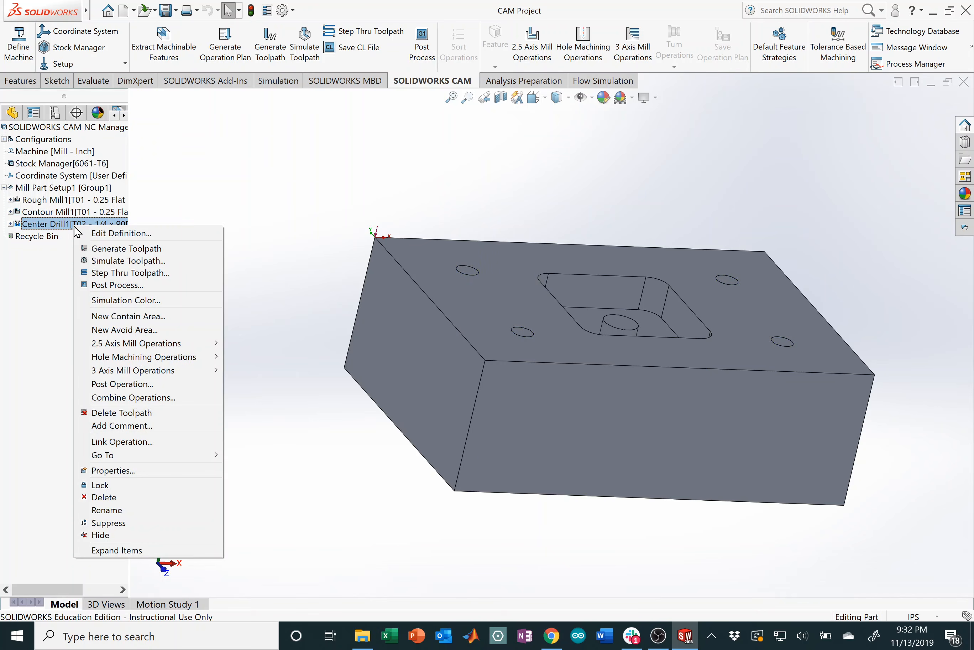
click(126, 261)
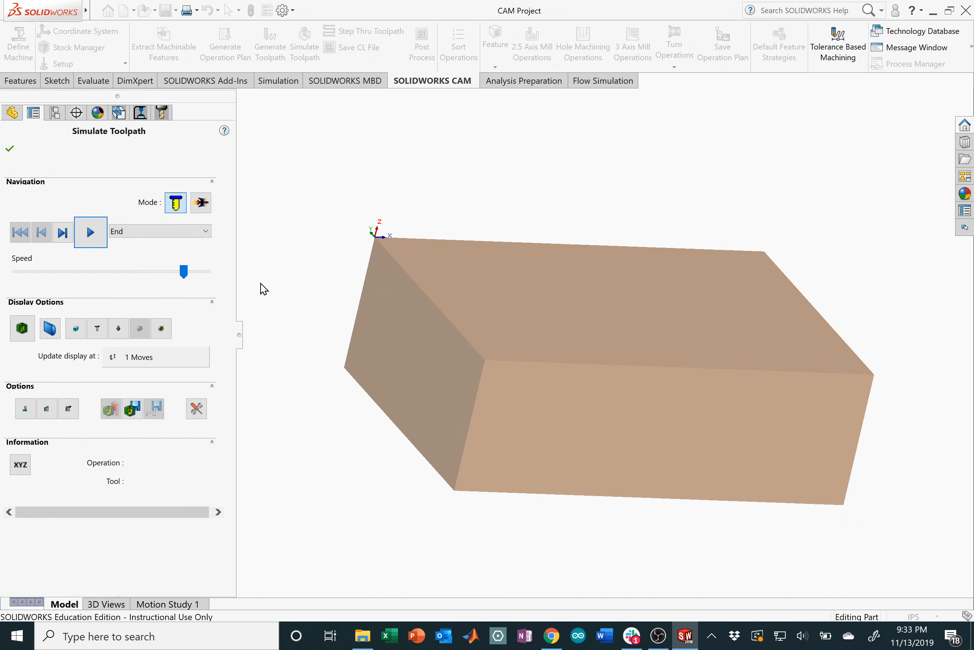
click(91, 233)
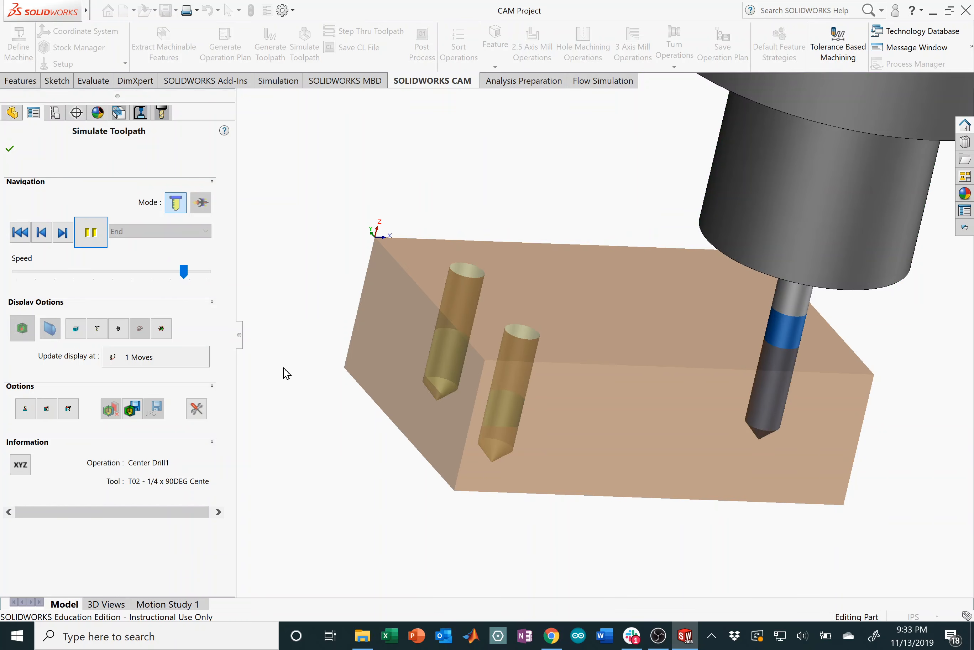
middle_drag(483, 404, 463, 341)
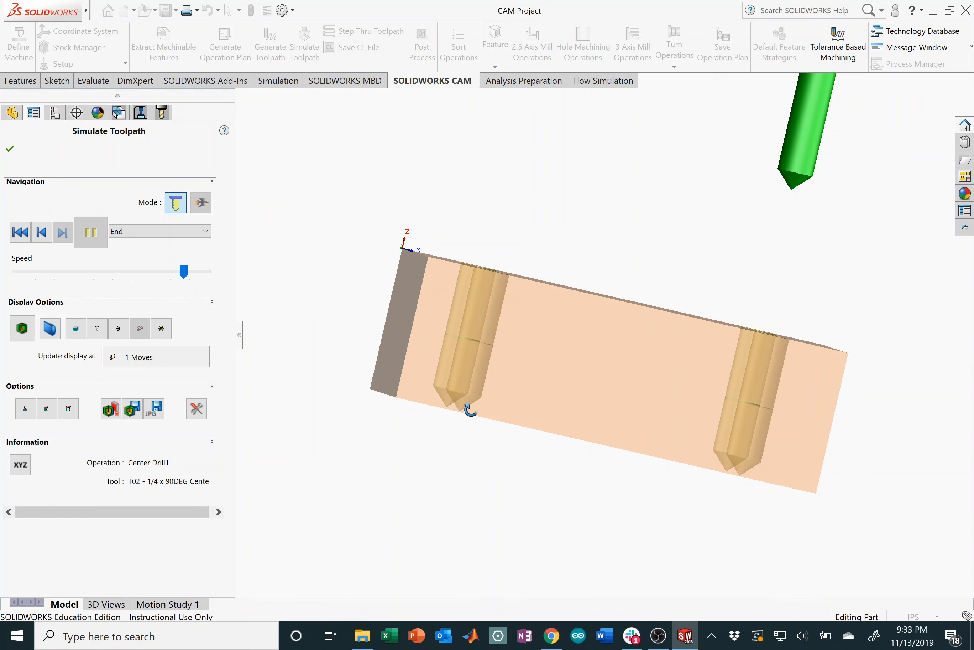
mouse_move(465, 405)
middle_down()
mouse_move(488, 430)
mouse_move(488, 467)
mouse_move(481, 403)
middle_up()
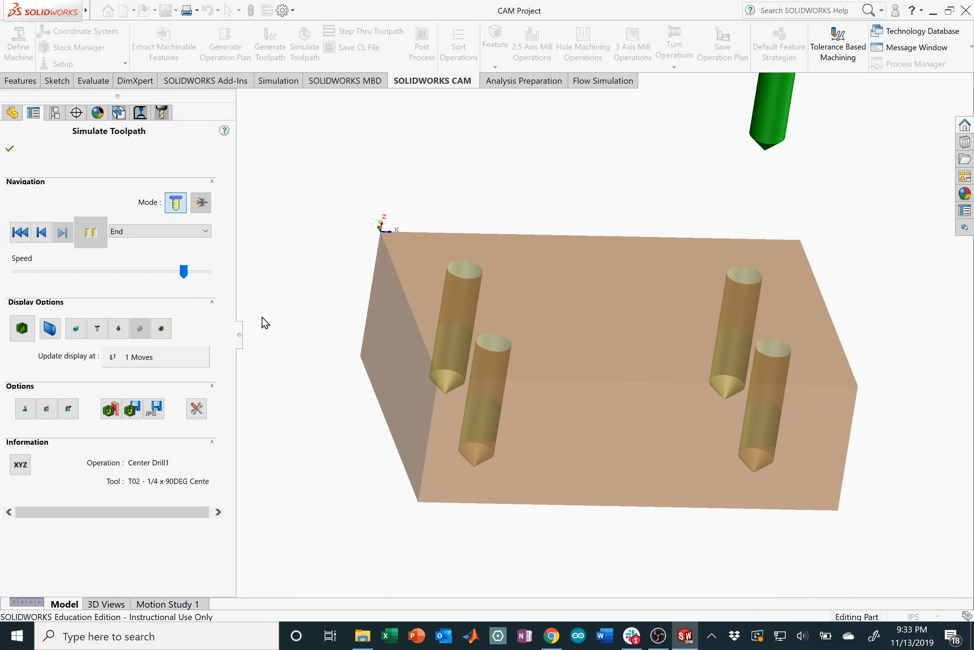
click(10, 149)
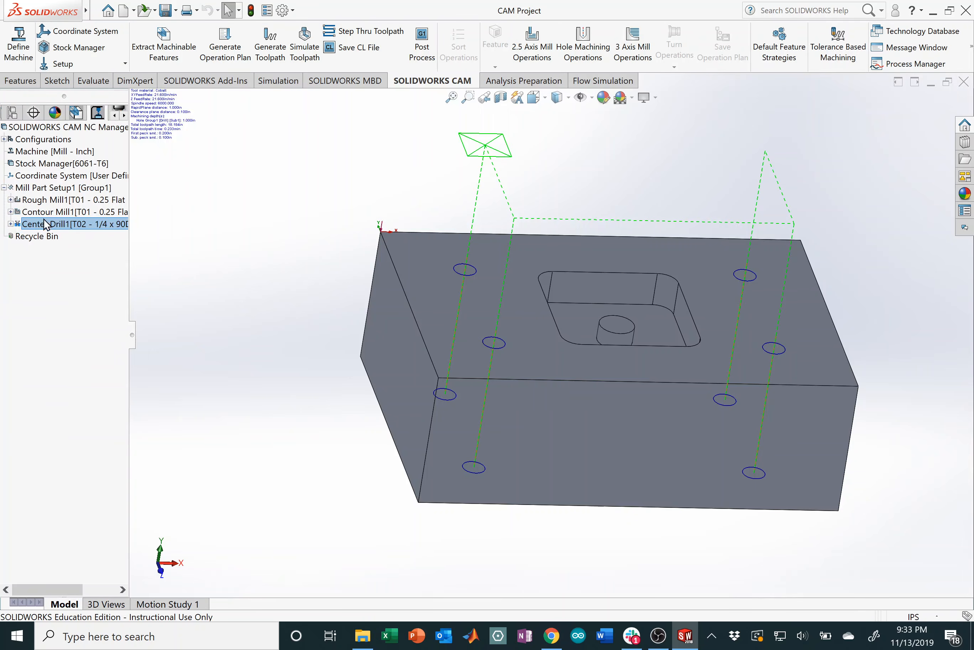
Step: Open the tool cutting parameters in Center Drill1's operation definition
right_click(80, 224)
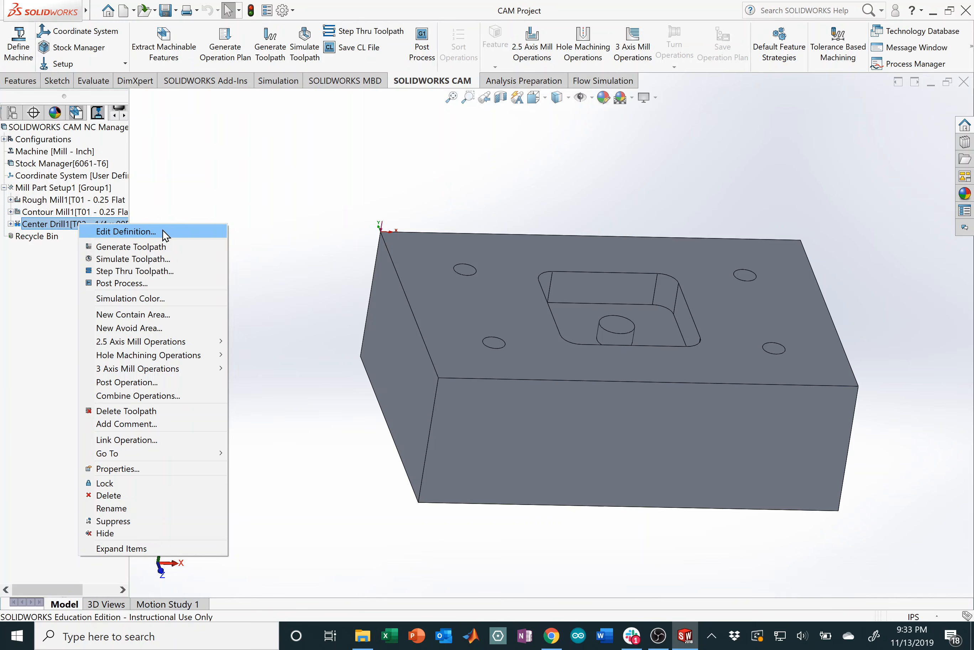
click(163, 234)
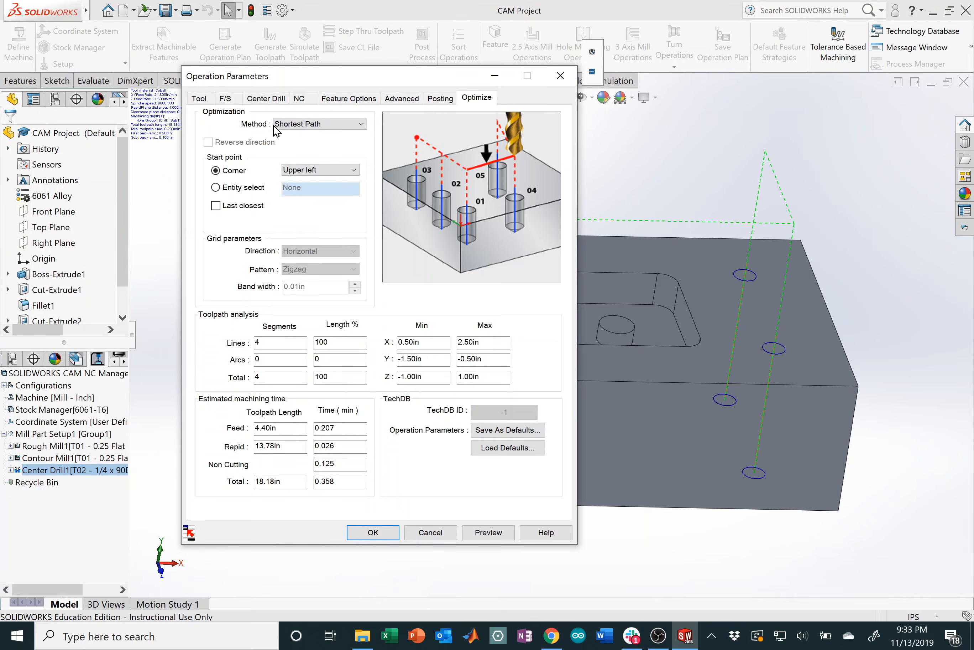
click(199, 98)
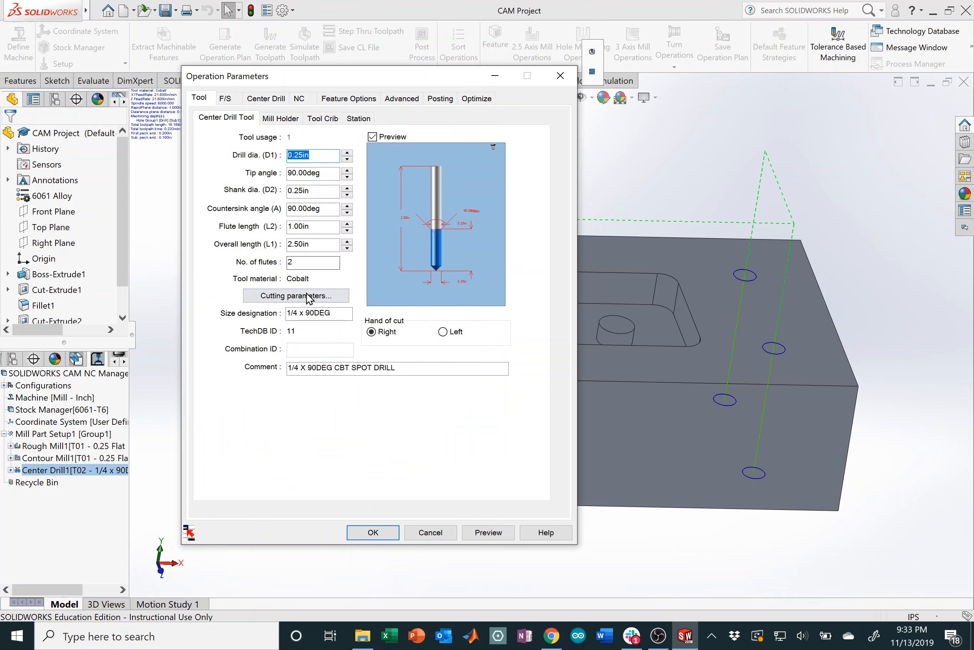
key(ctrl)
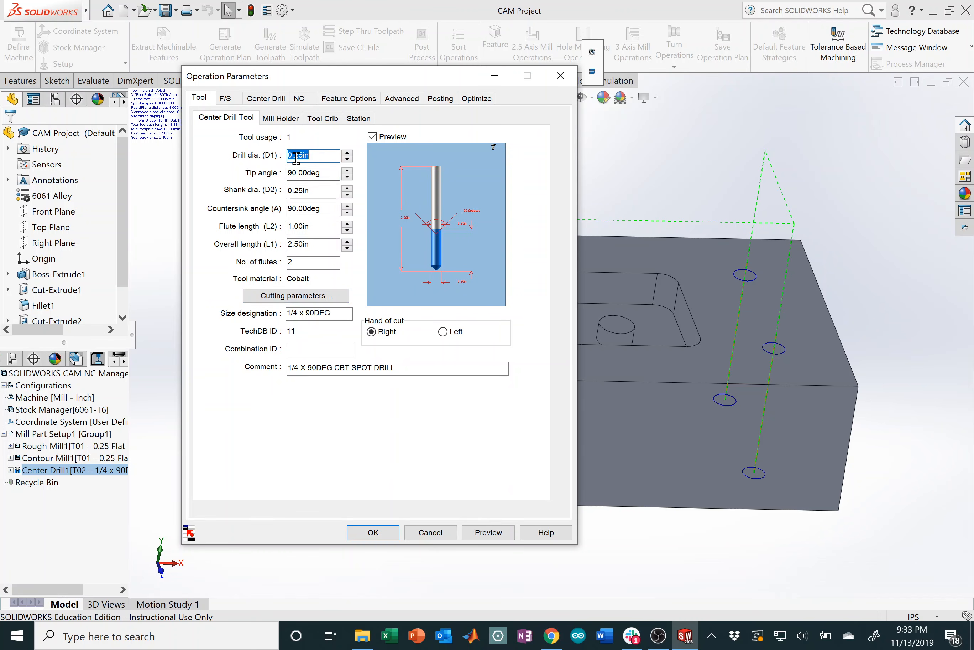
click(337, 296)
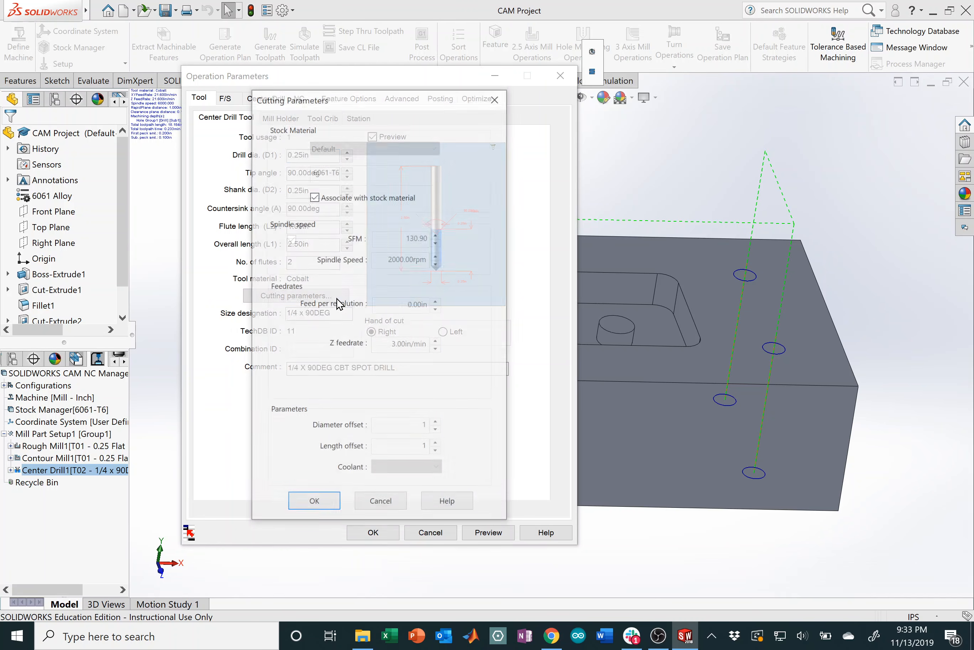
Step: Uncheck Associate with stock material and SFM, then return to the Chrome speeds calculator
click(317, 197)
click(291, 239)
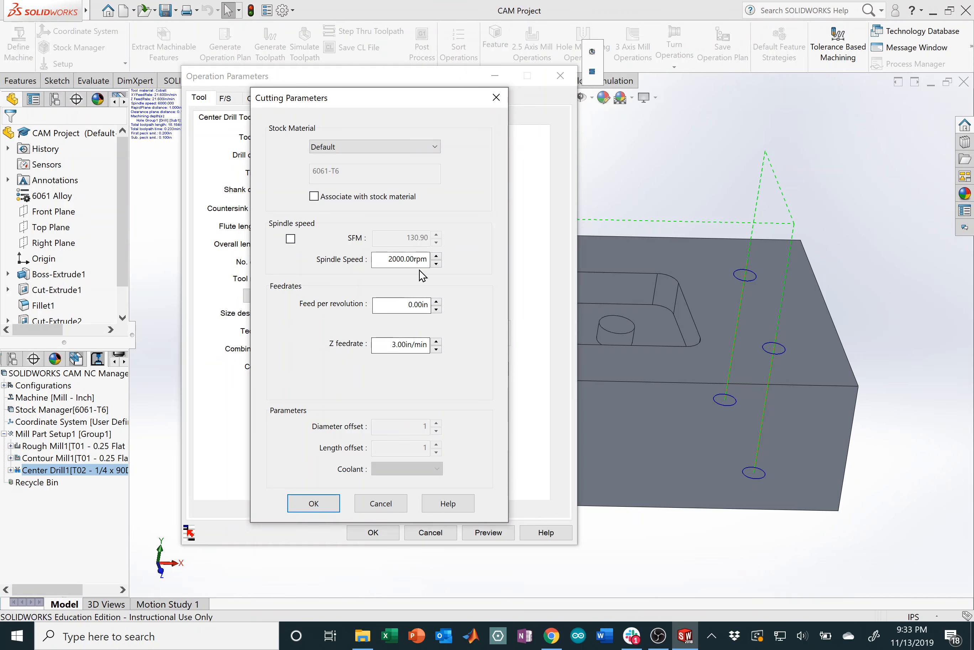
click(553, 637)
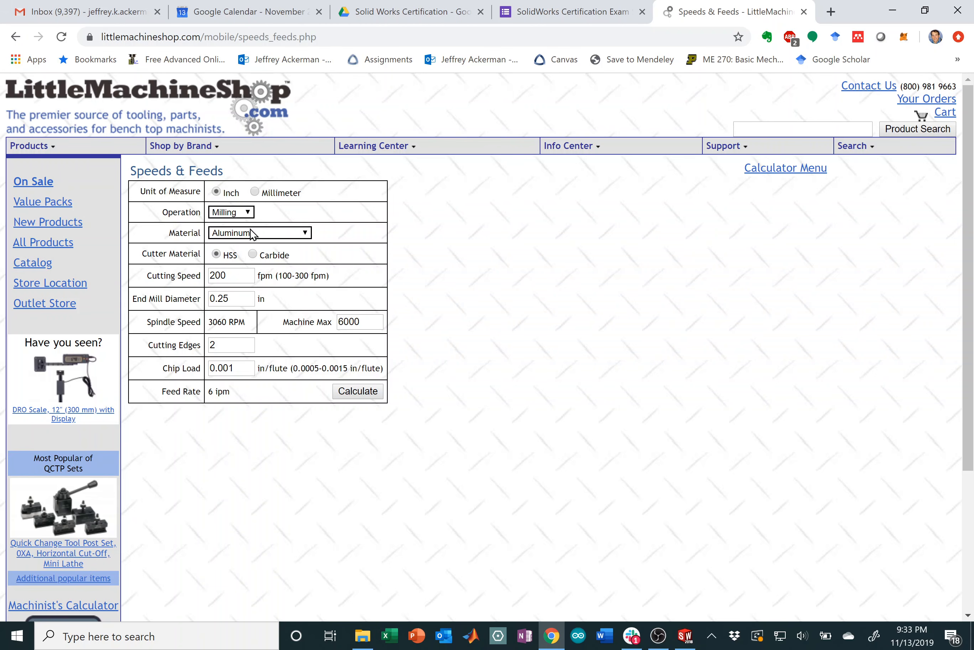
Step: Calculate drilling a 0.25 in hole in aluminum, yielding 3820 RPM and 27 ipm
click(247, 213)
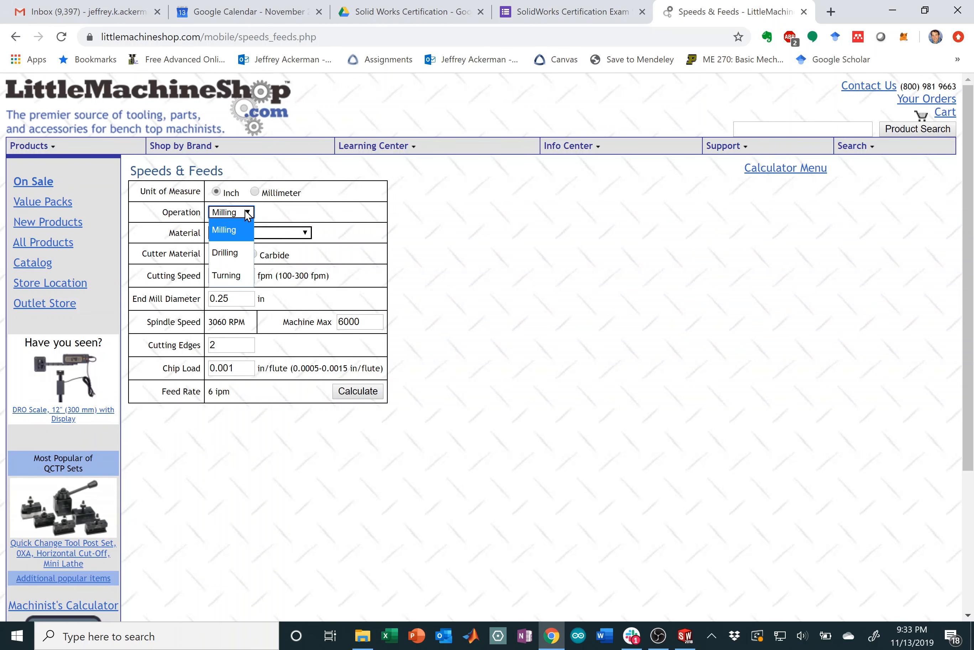
click(227, 253)
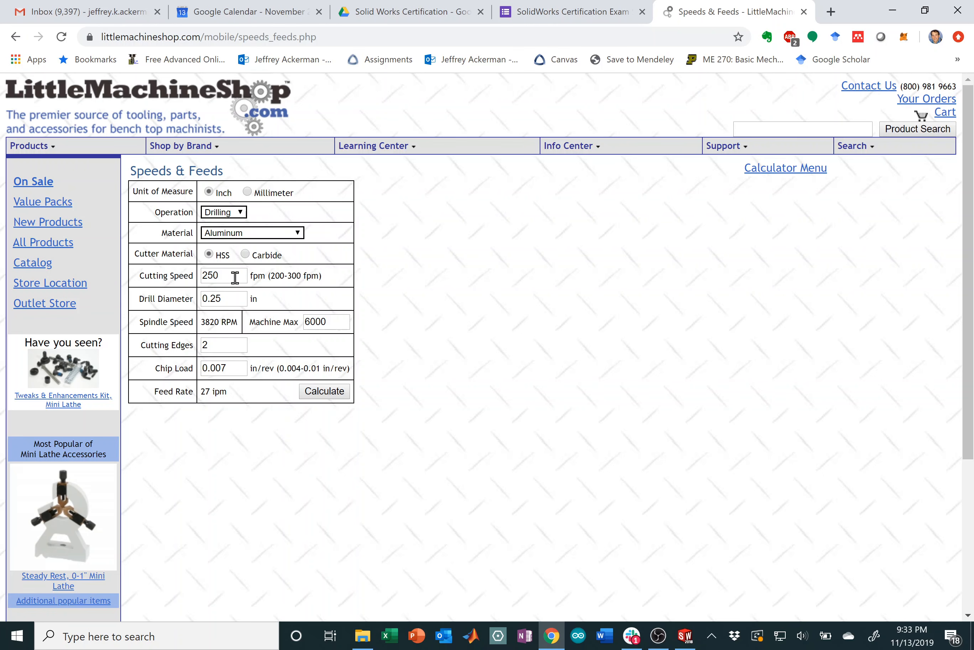
click(232, 299)
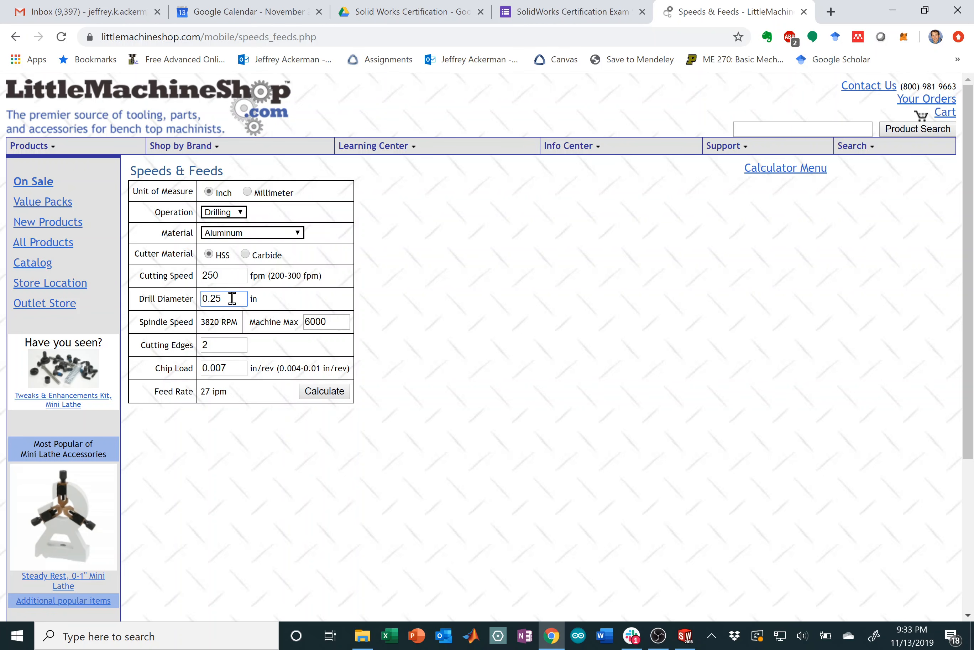
click(333, 328)
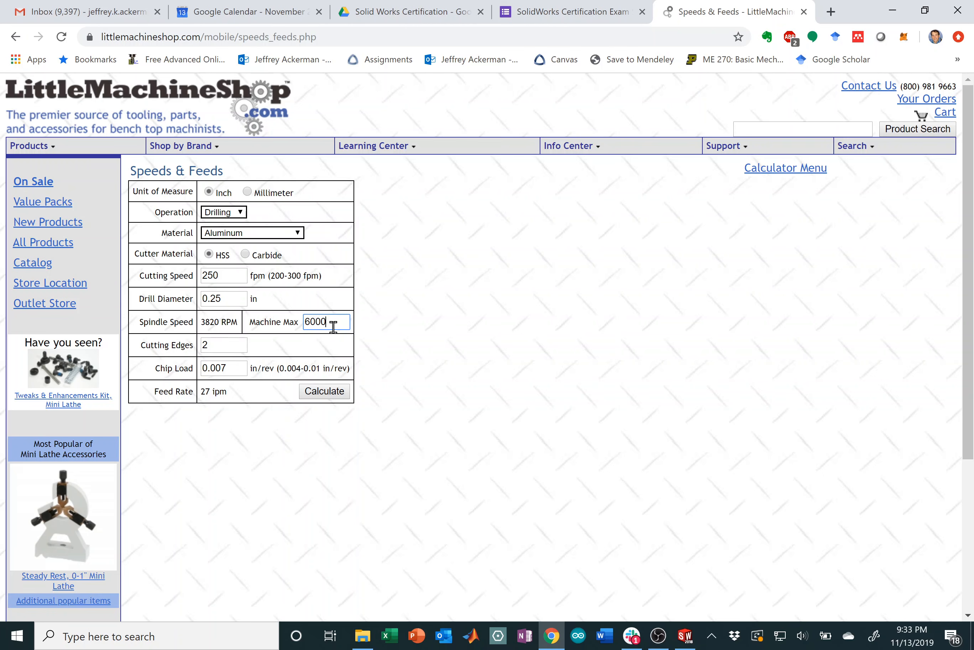
click(227, 341)
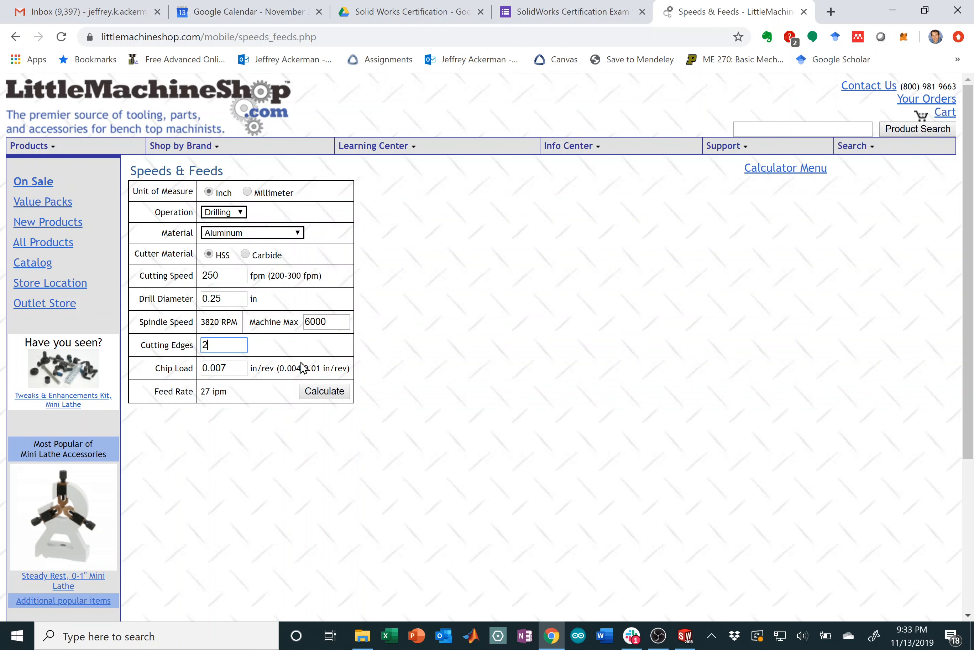
click(341, 397)
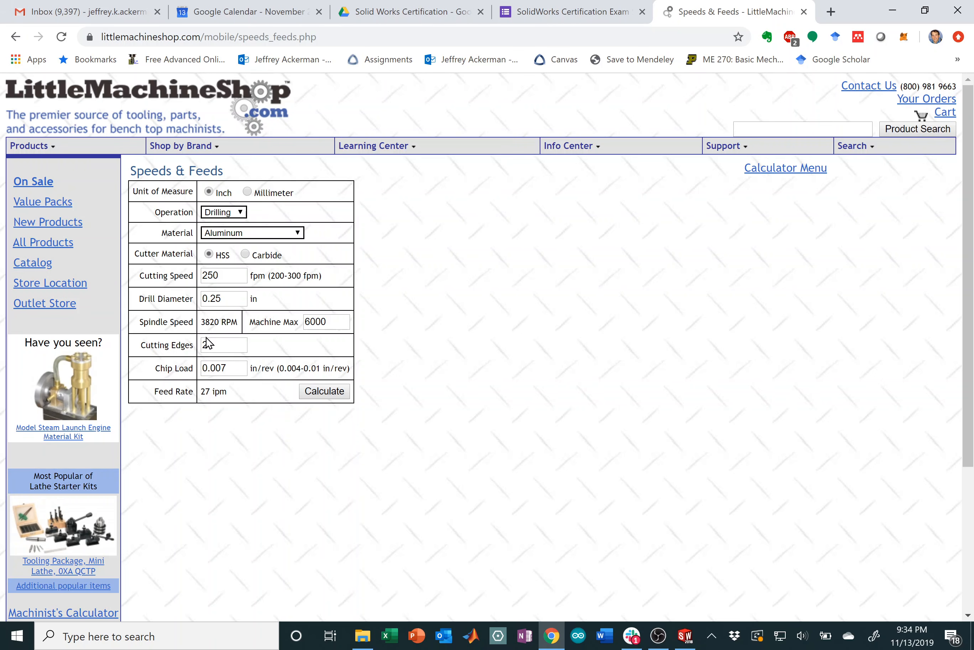
Step: Set the center drill's spindle speed to 3820 and feed per revolution to 0.007
click(686, 635)
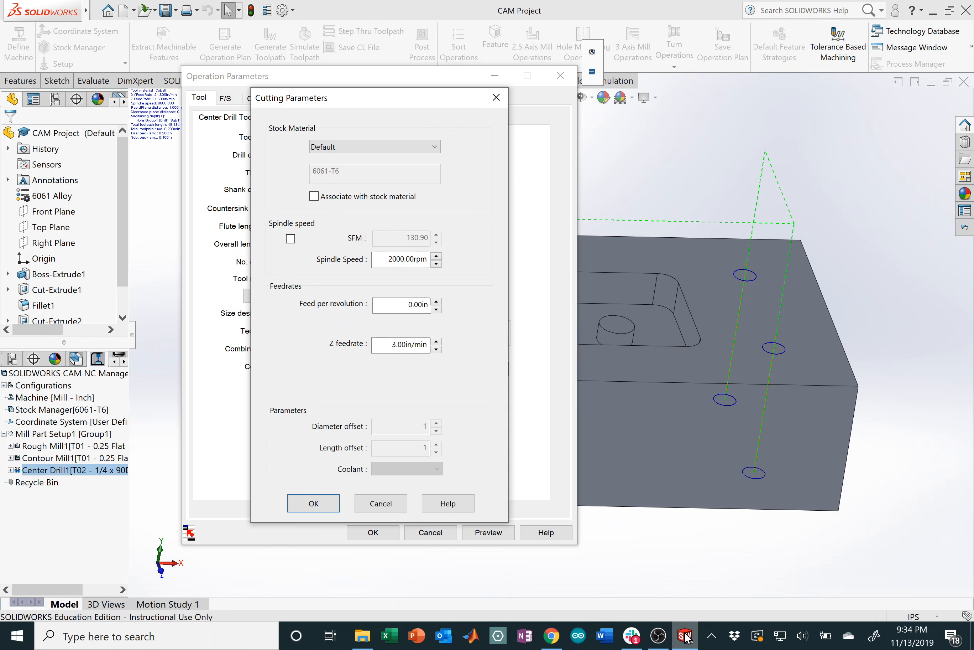
drag(380, 260, 463, 265)
text(3)
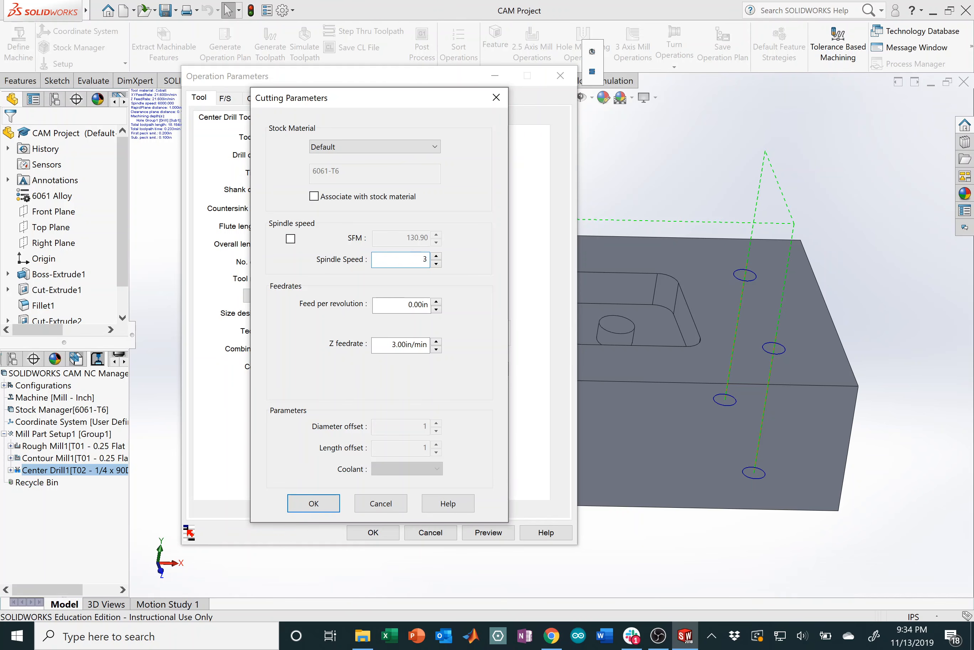
text(820)
click(403, 305)
drag(387, 304, 475, 311)
text(0.00)
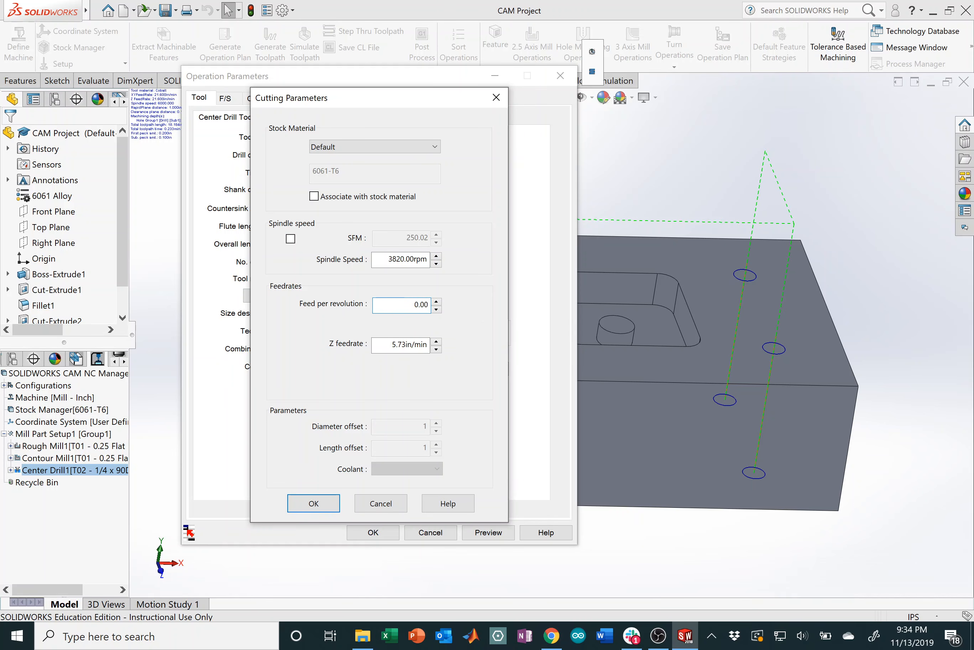
text(7)
click(382, 344)
click(323, 499)
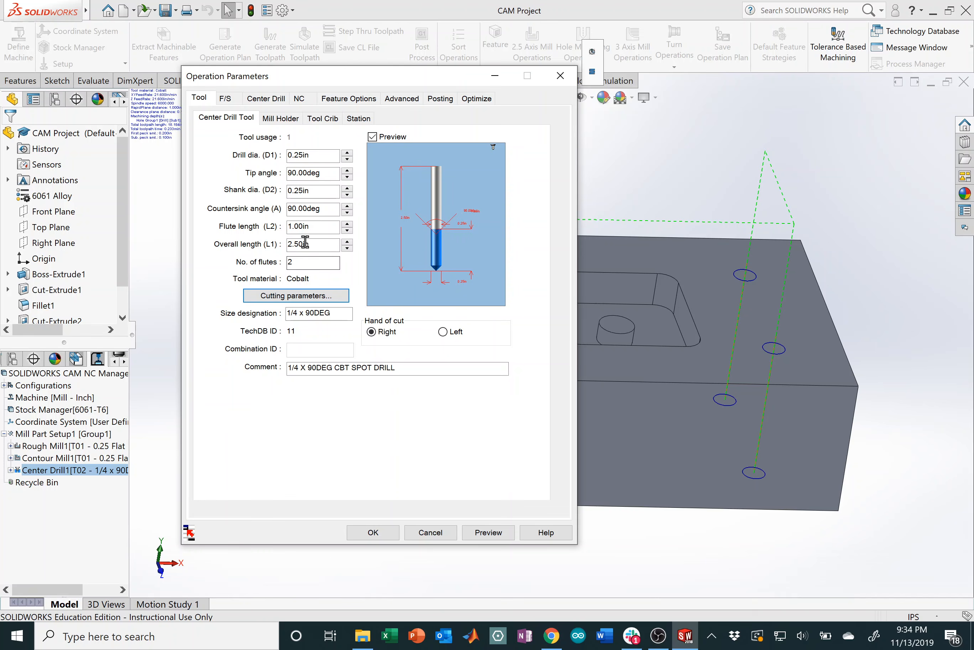
Step: Set the operation's feeds and speeds to be defined by the tool
click(227, 99)
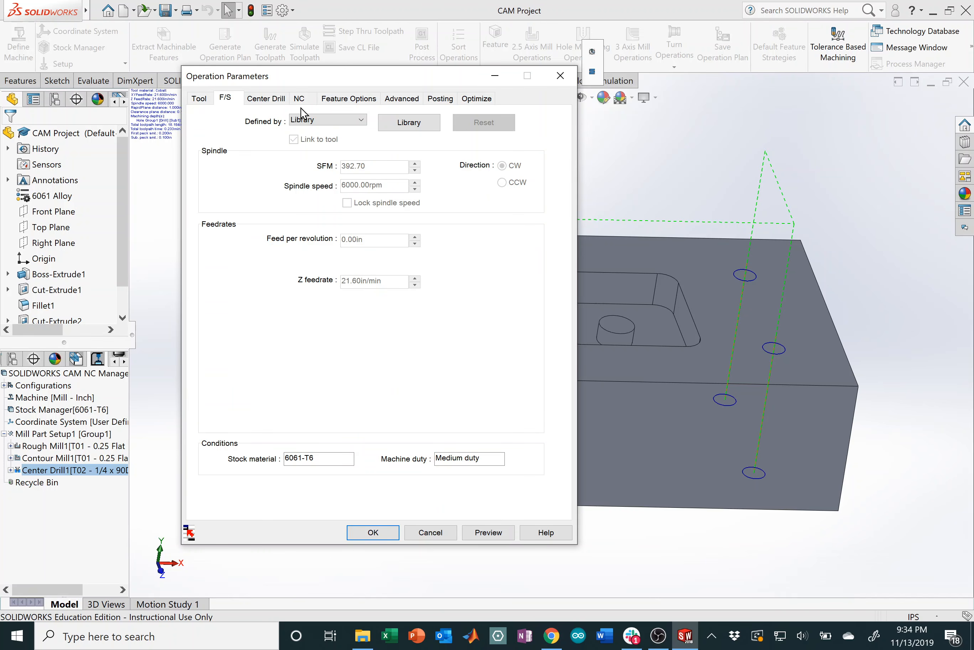
click(354, 122)
click(317, 159)
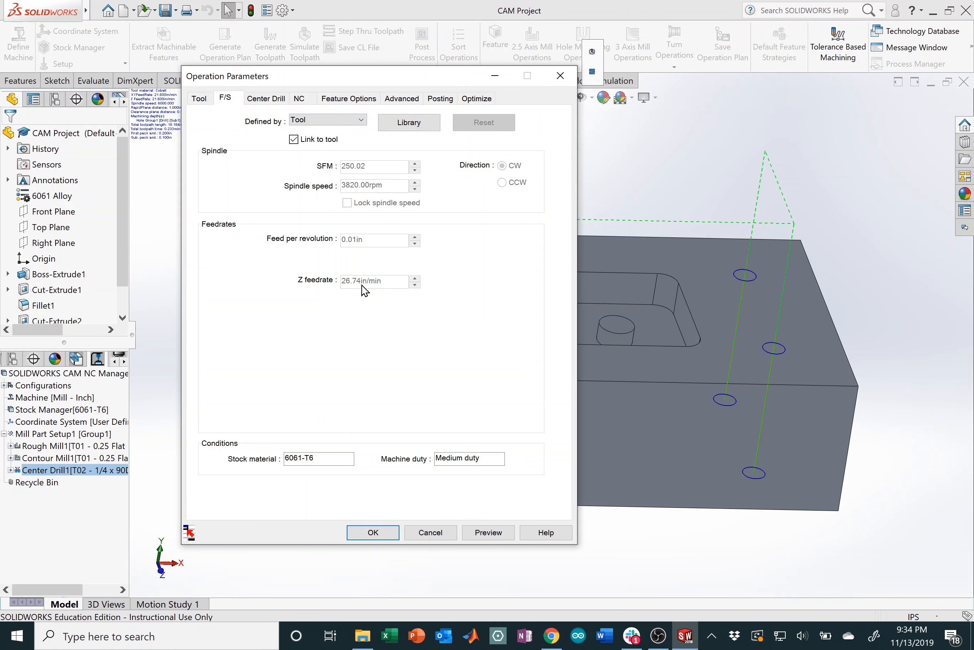
Step: Keep Spot Drilling as the center drill cycle type
click(267, 98)
click(345, 127)
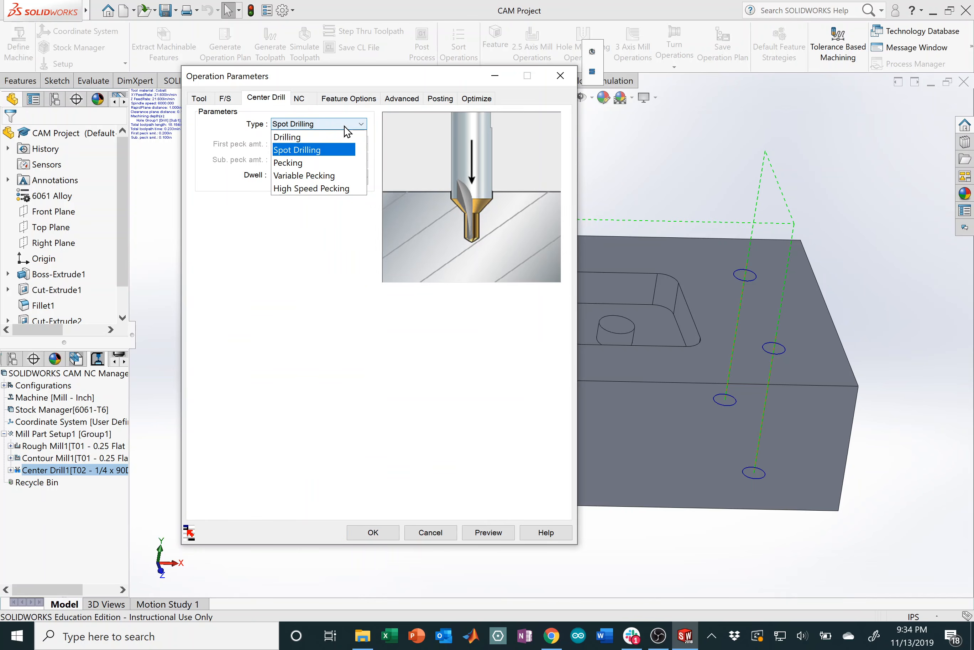
click(333, 150)
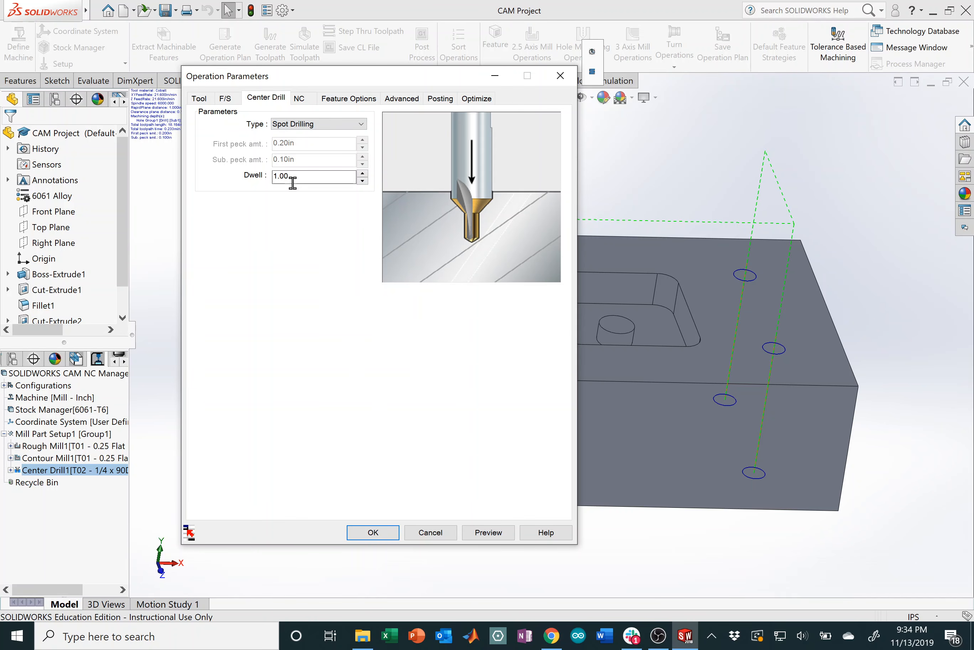
click(307, 100)
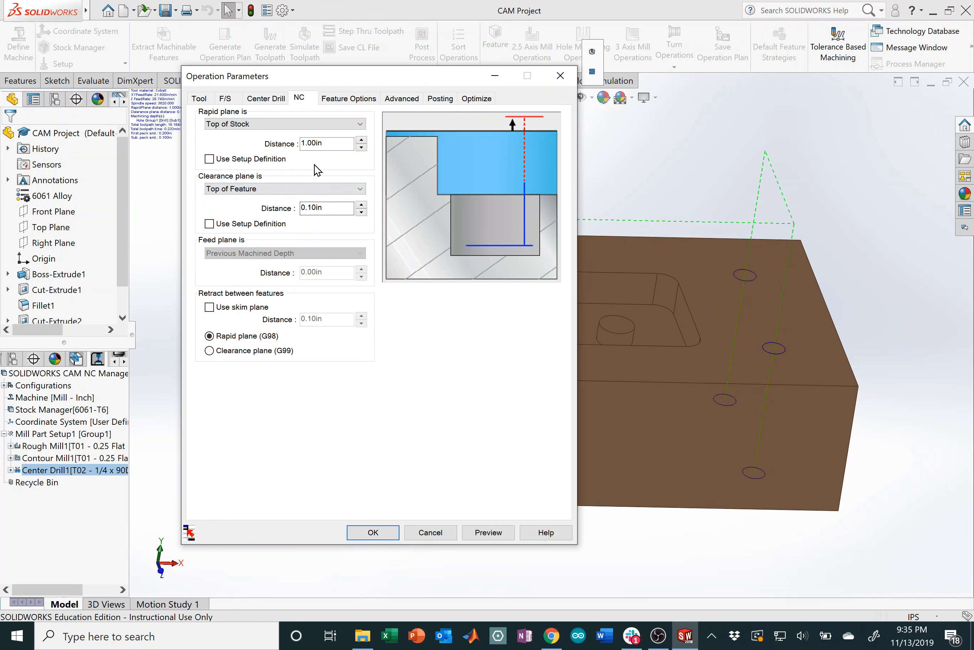
Step: Override machining depth with a 0.20 in created diameter, giving 0.10 in depth
click(346, 99)
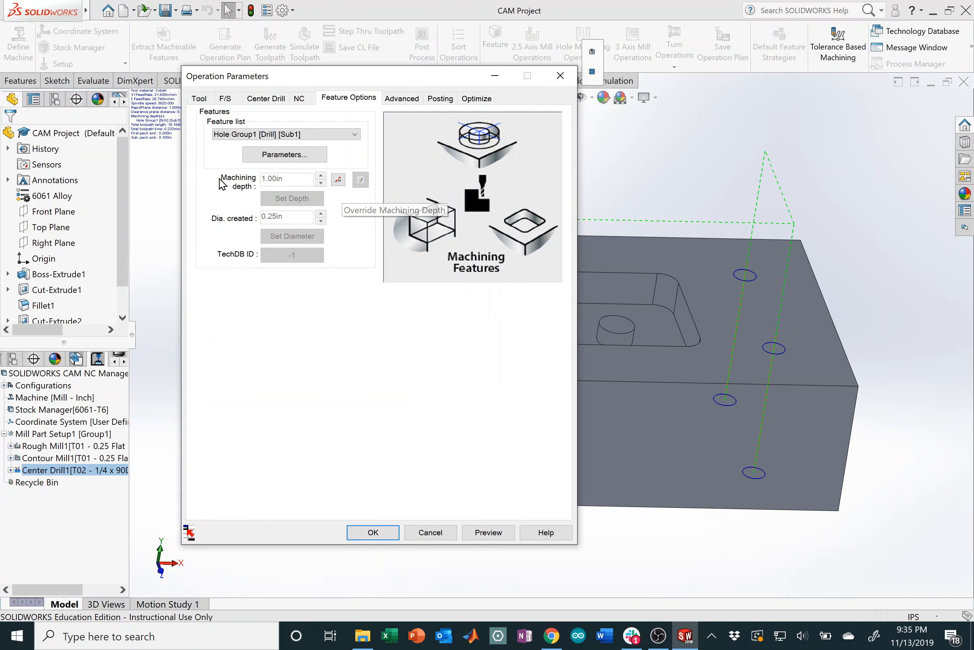
click(339, 180)
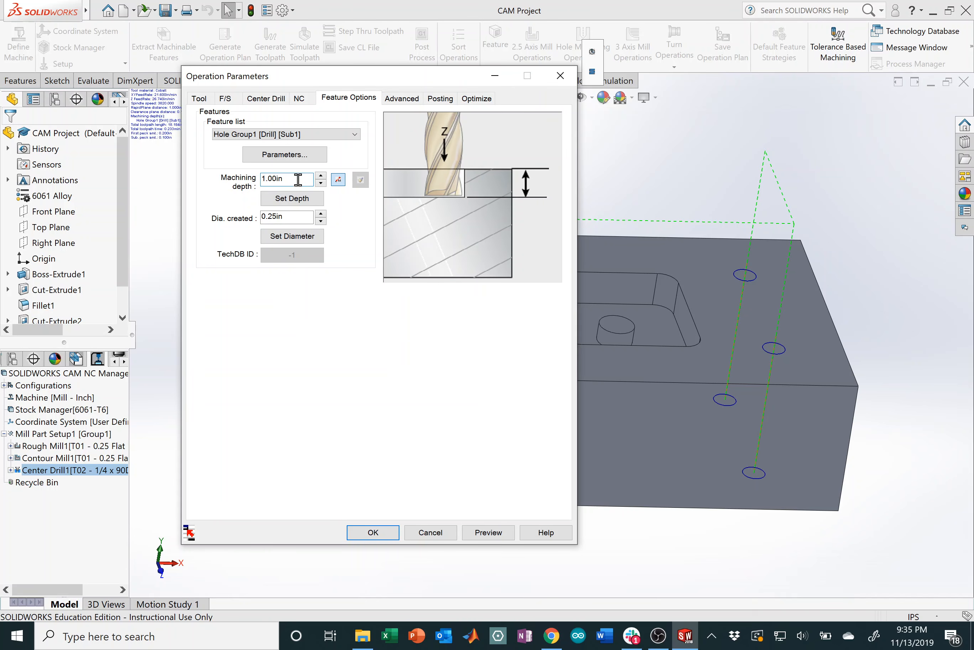
drag(298, 179, 248, 170)
click(301, 218)
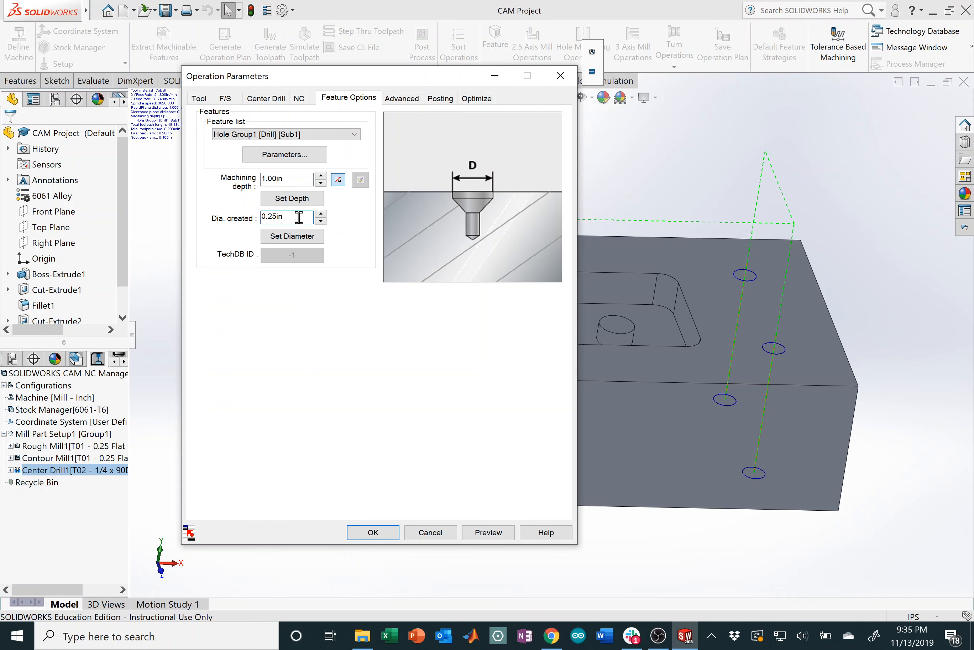
drag(299, 217, 256, 214)
text(.2)
click(312, 237)
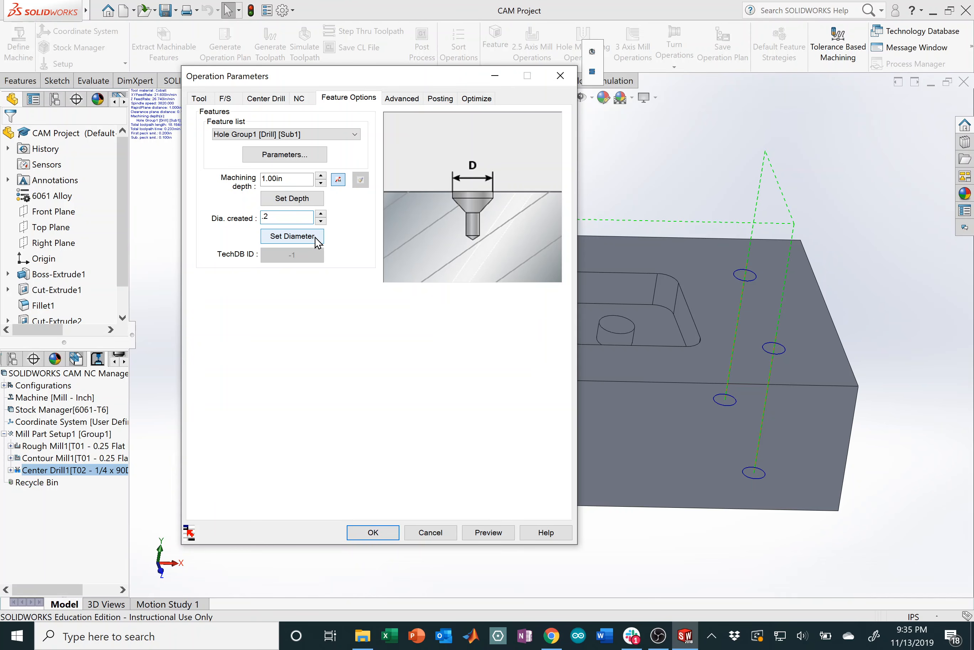
click(316, 240)
click(302, 179)
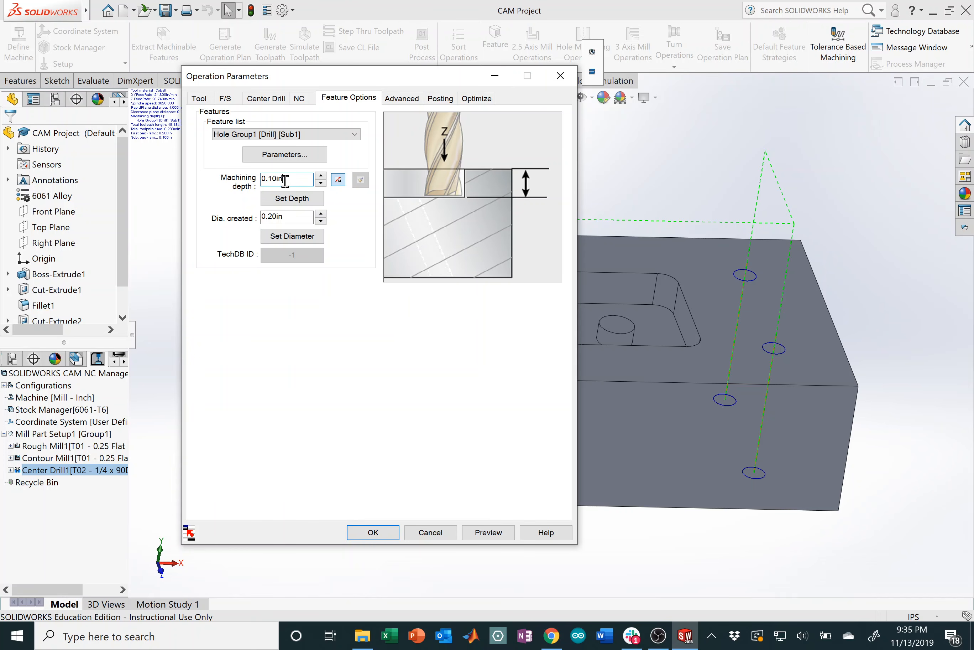
Step: Review the advanced and posting settings, then accept Center Drill1's parameters
click(403, 101)
click(443, 102)
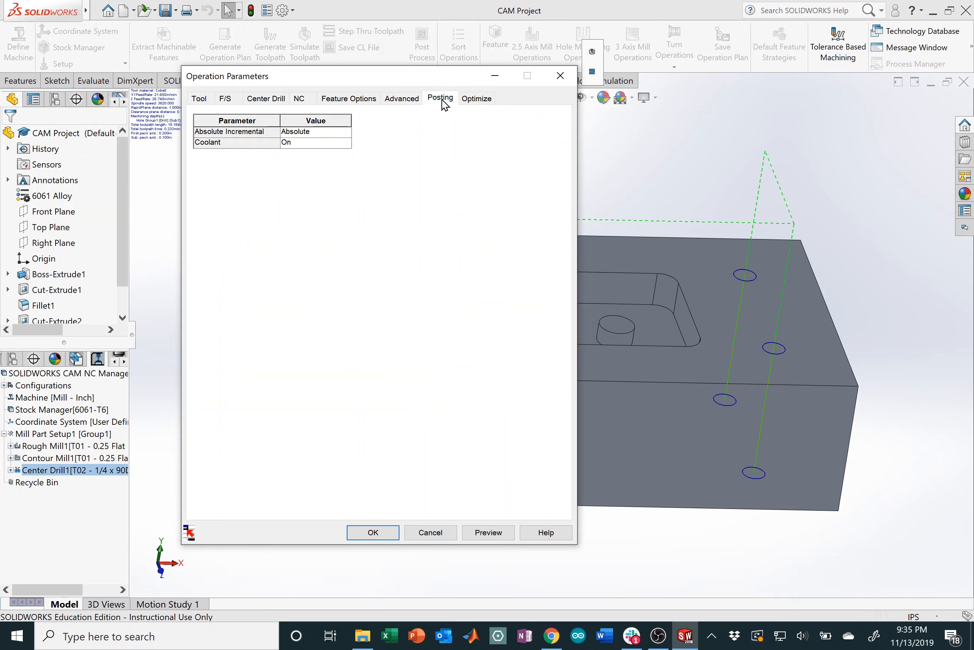
click(388, 531)
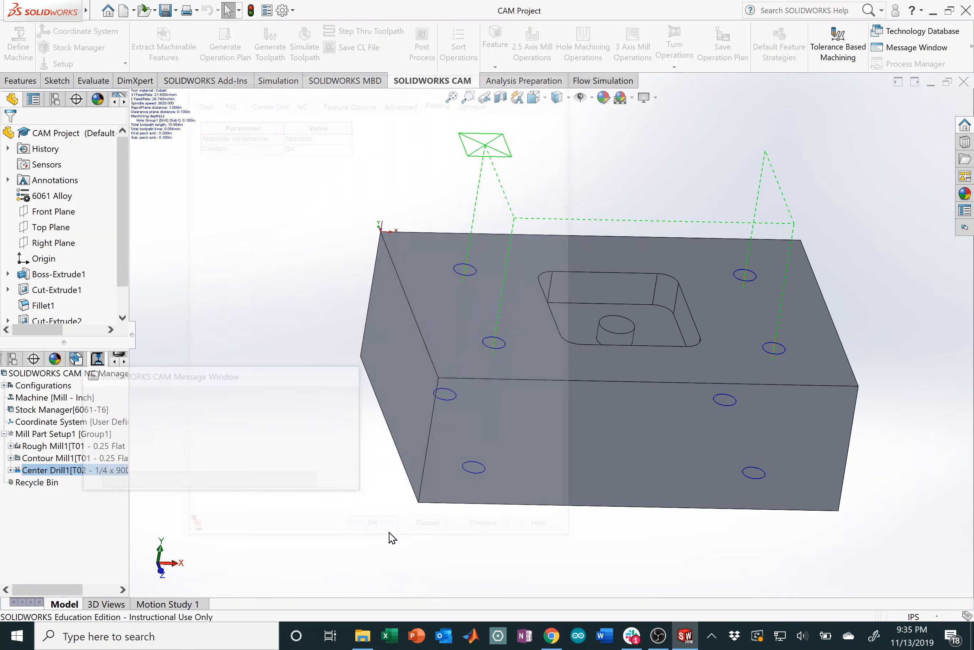
Step: Simulate Center Drill1's toolpath, confirm four spot-drilled cones on the top face, and exit
middle_drag(534, 330, 519, 285)
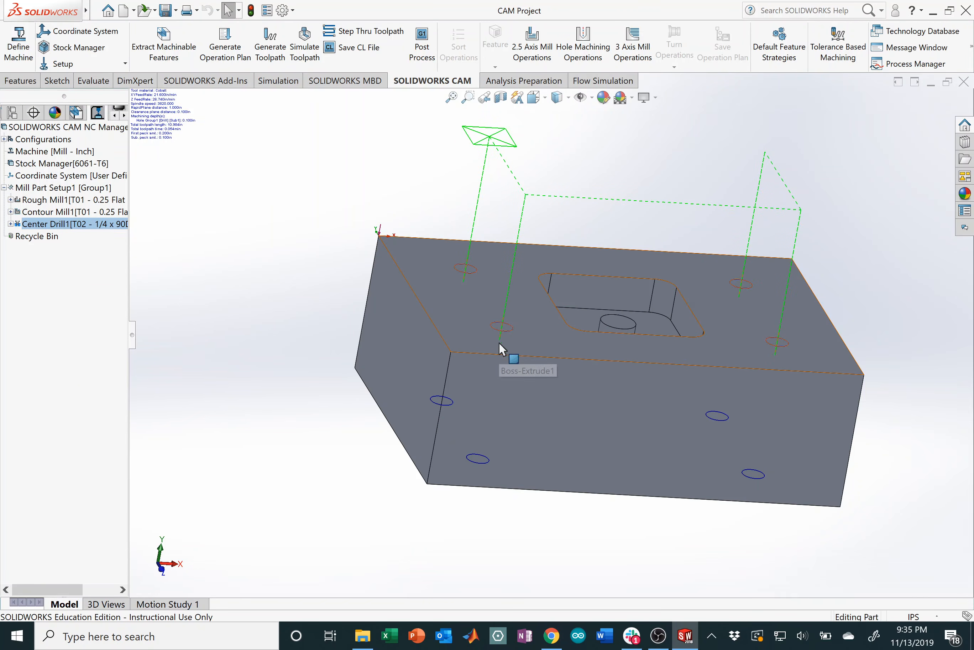
right_click(94, 226)
click(144, 258)
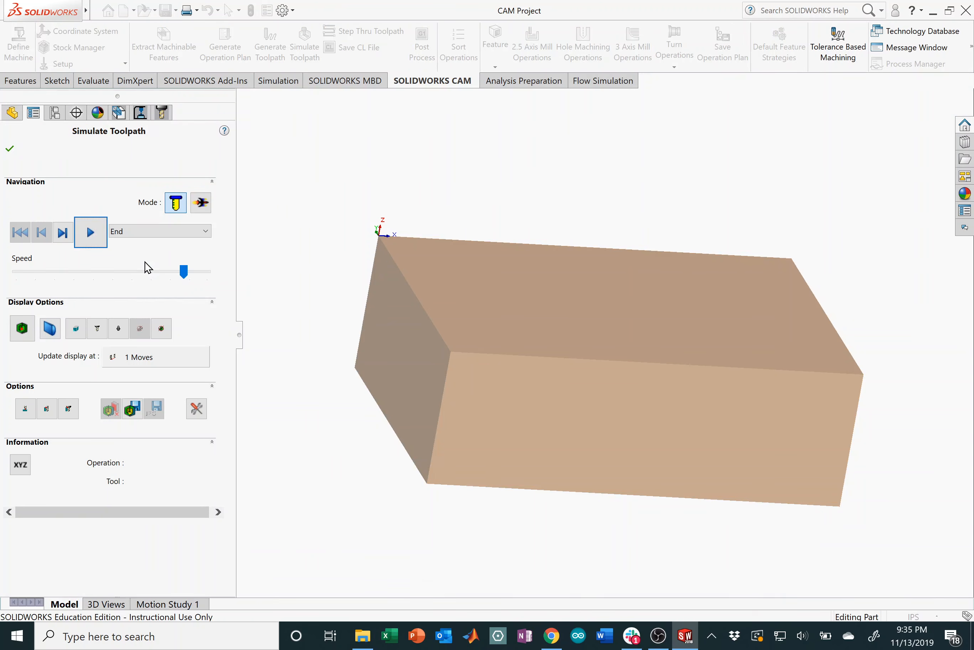
click(90, 232)
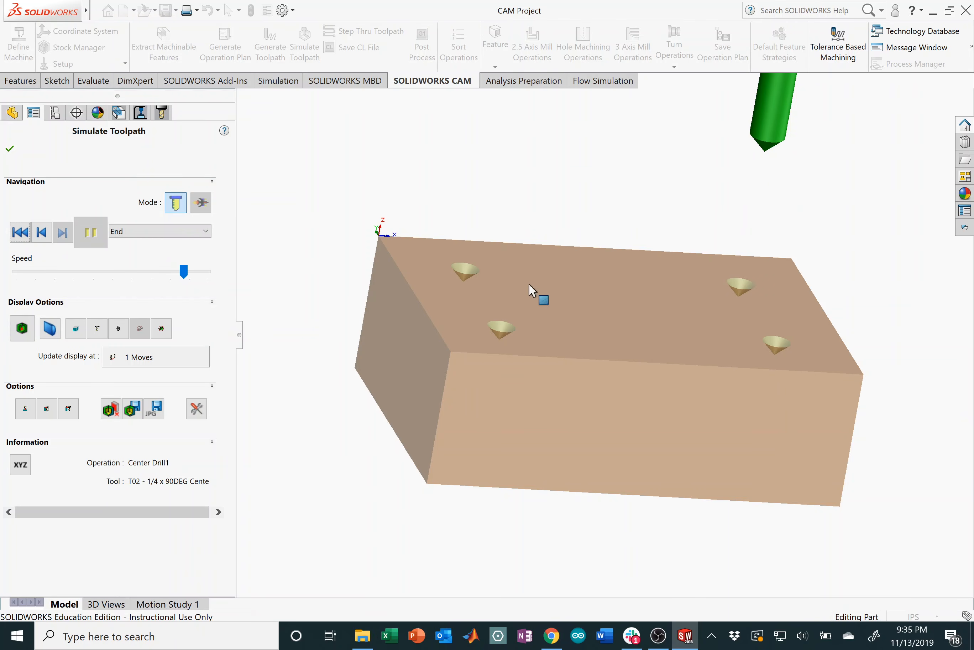
middle_drag(531, 288, 558, 335)
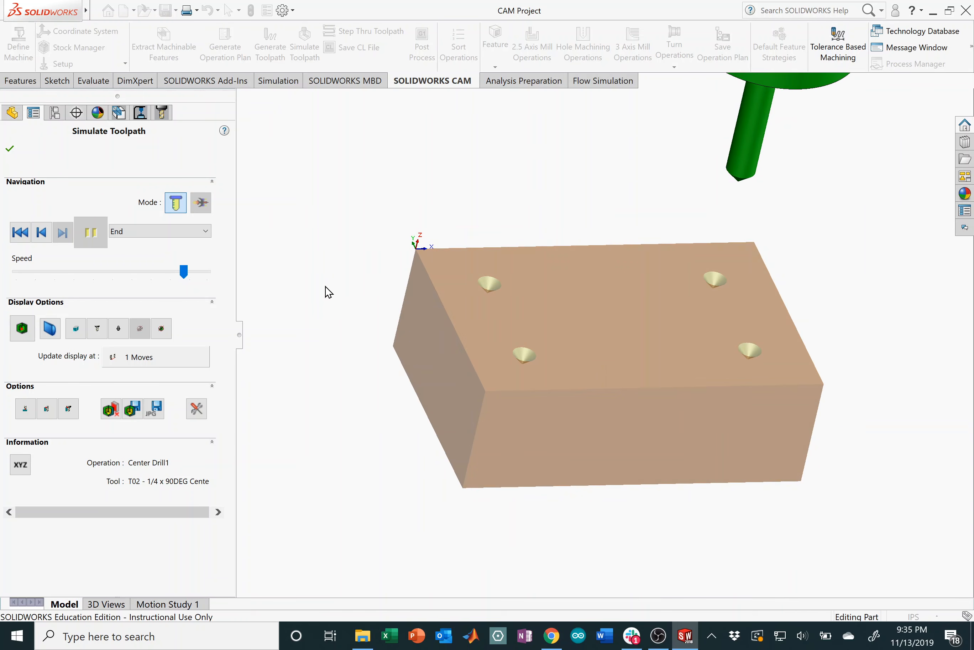
click(11, 150)
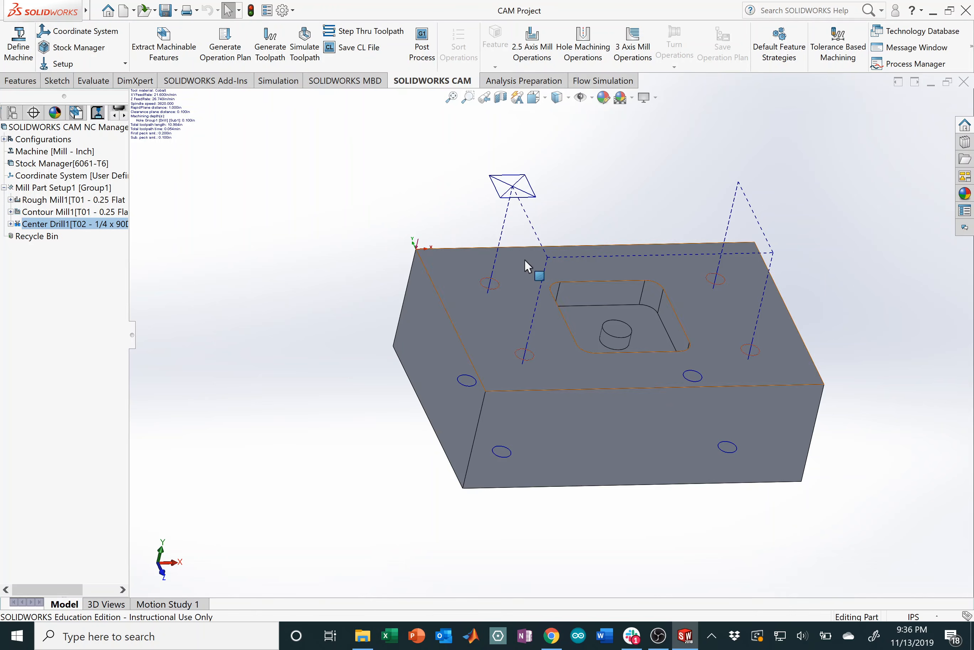
middle_drag(525, 260, 531, 231)
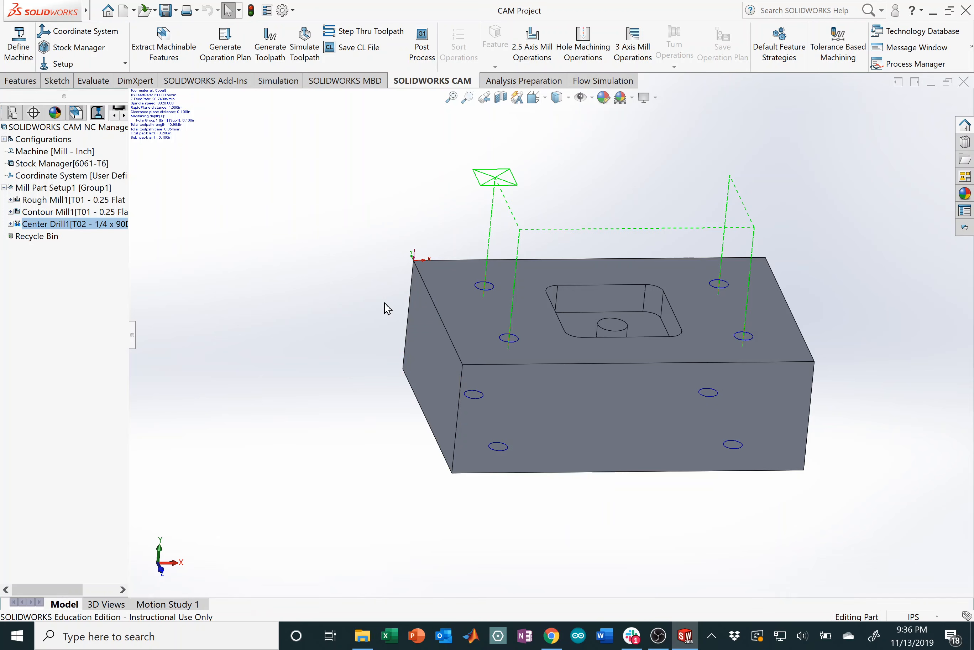
Step: Begin a Drill hole operation, preview its available tools, then cancel it
click(589, 56)
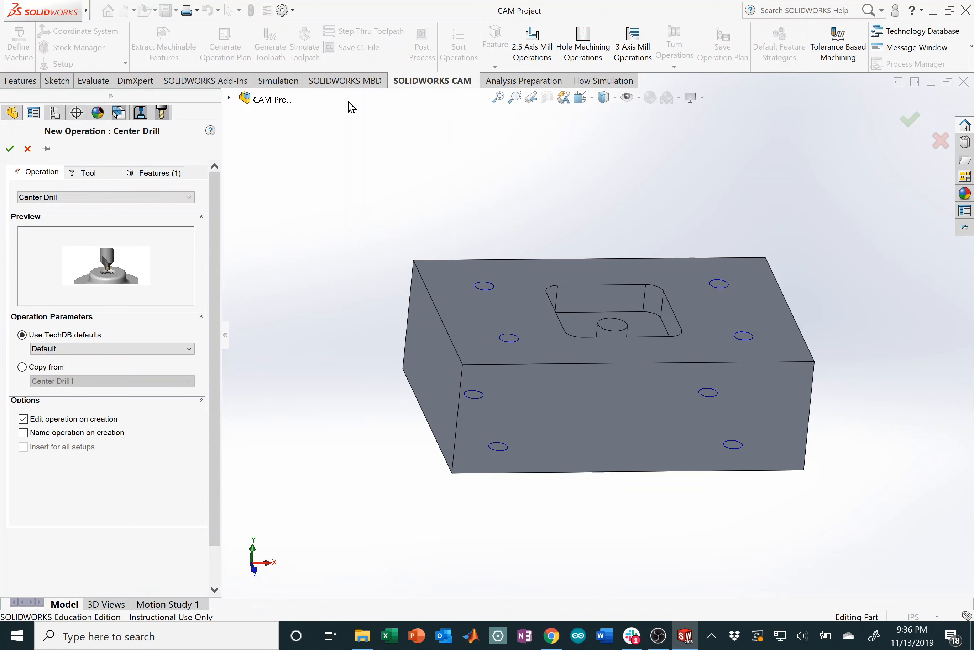
click(75, 198)
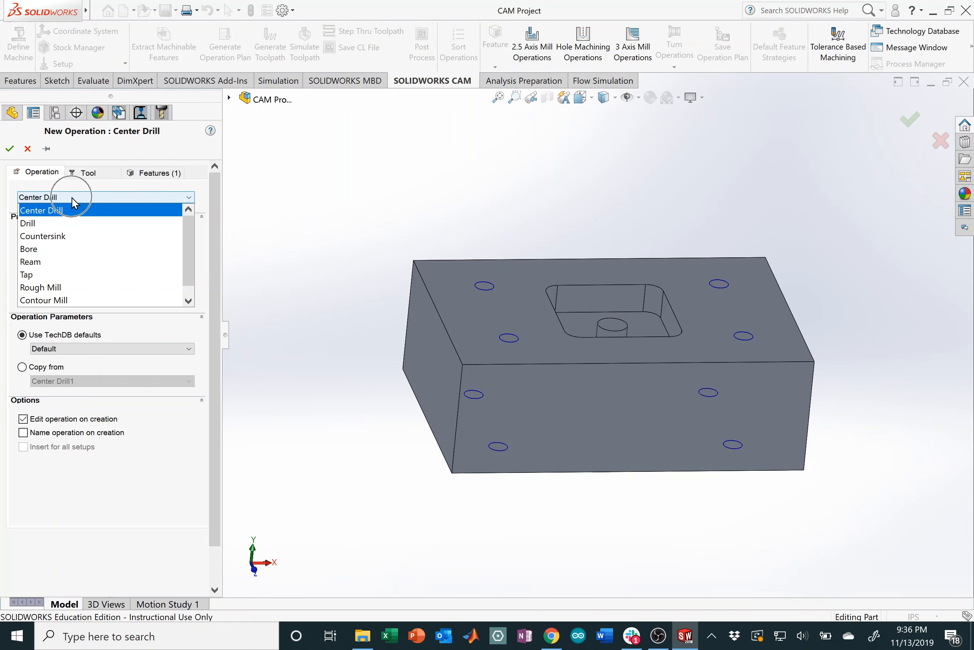
click(47, 223)
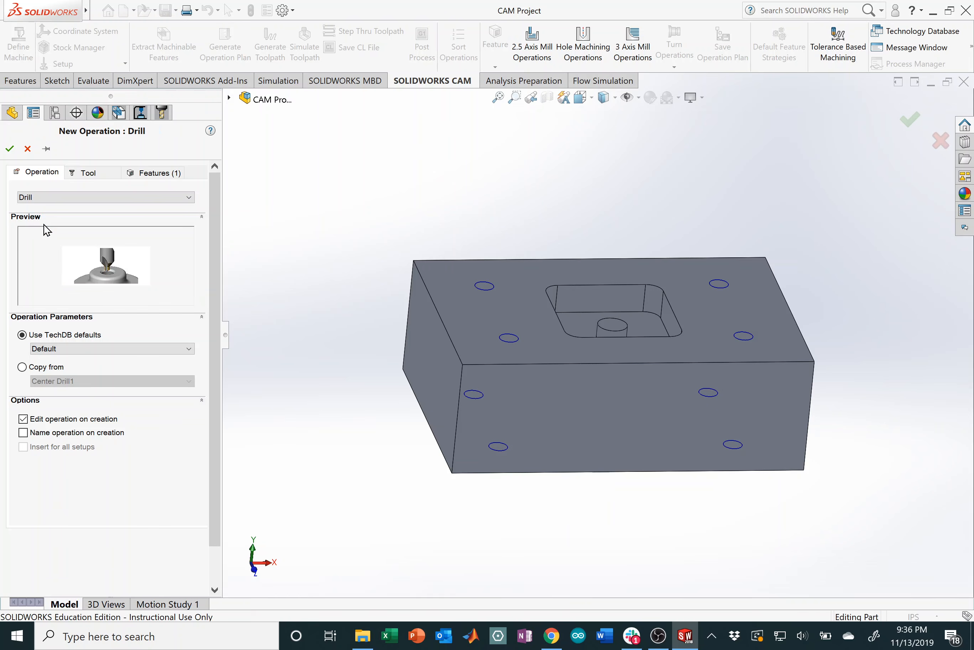
click(88, 173)
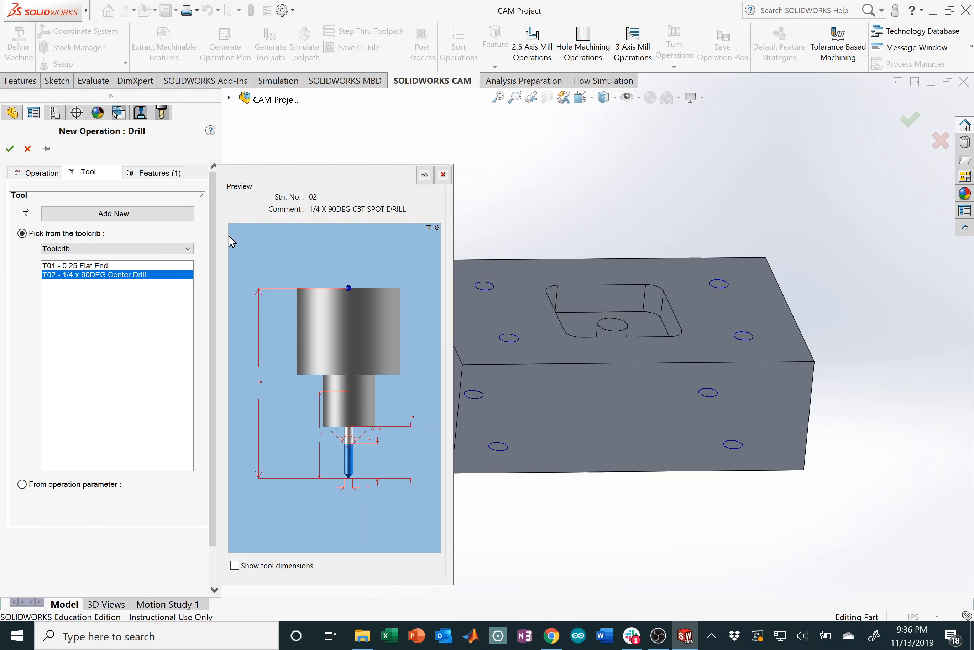
click(443, 174)
middle_drag(545, 266, 551, 335)
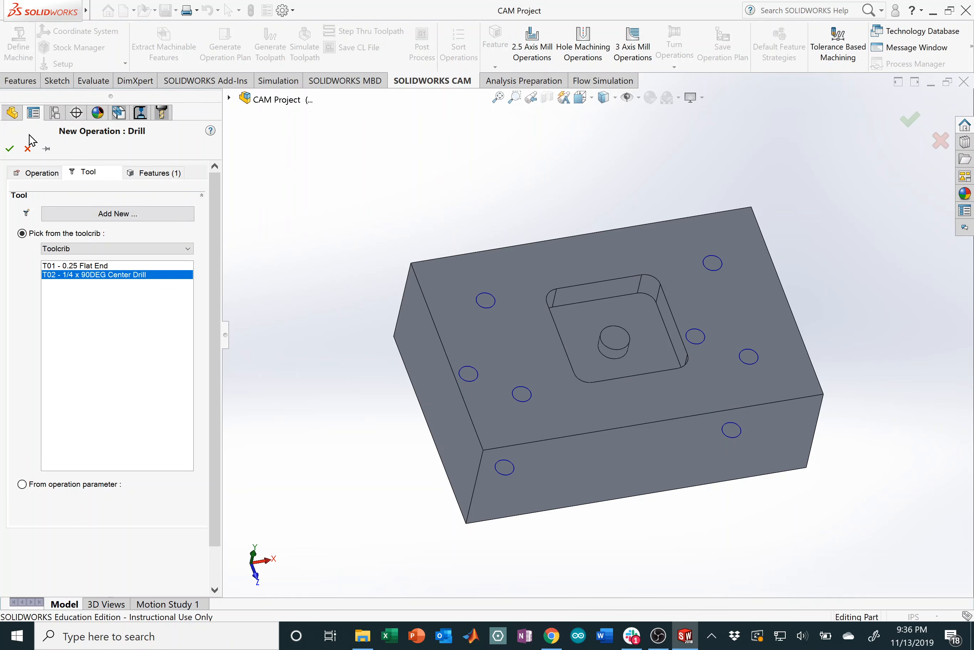
click(28, 149)
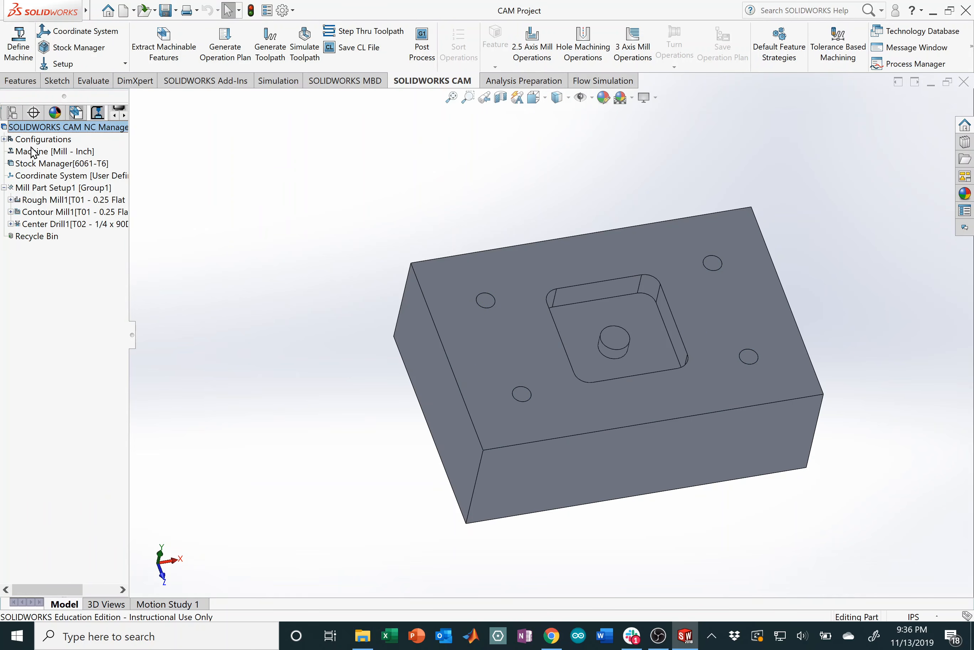
Step: Measure the diameter of a corner hole on the block
click(95, 81)
click(47, 44)
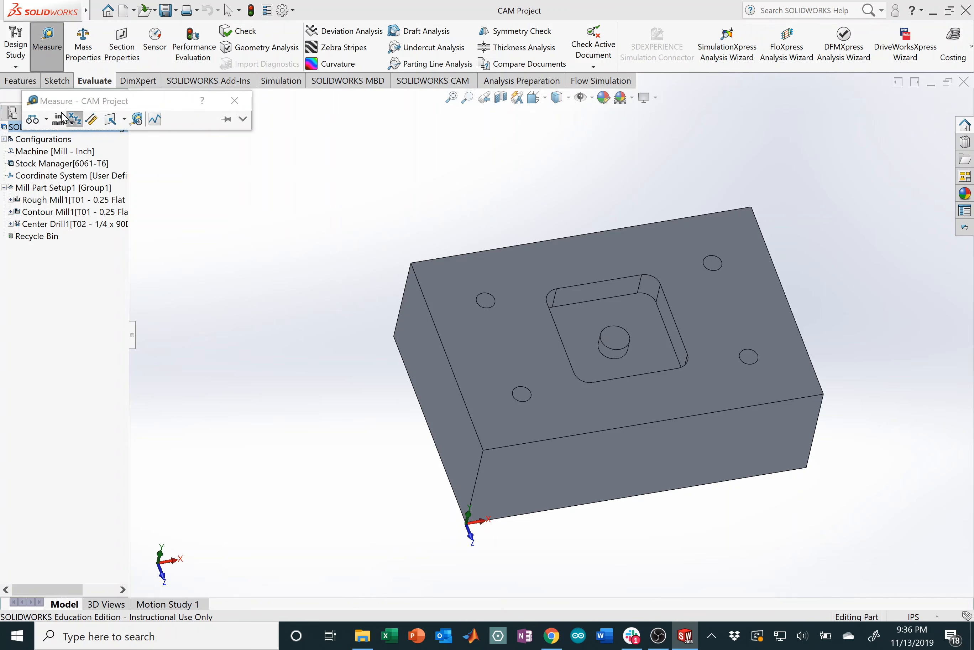
click(496, 300)
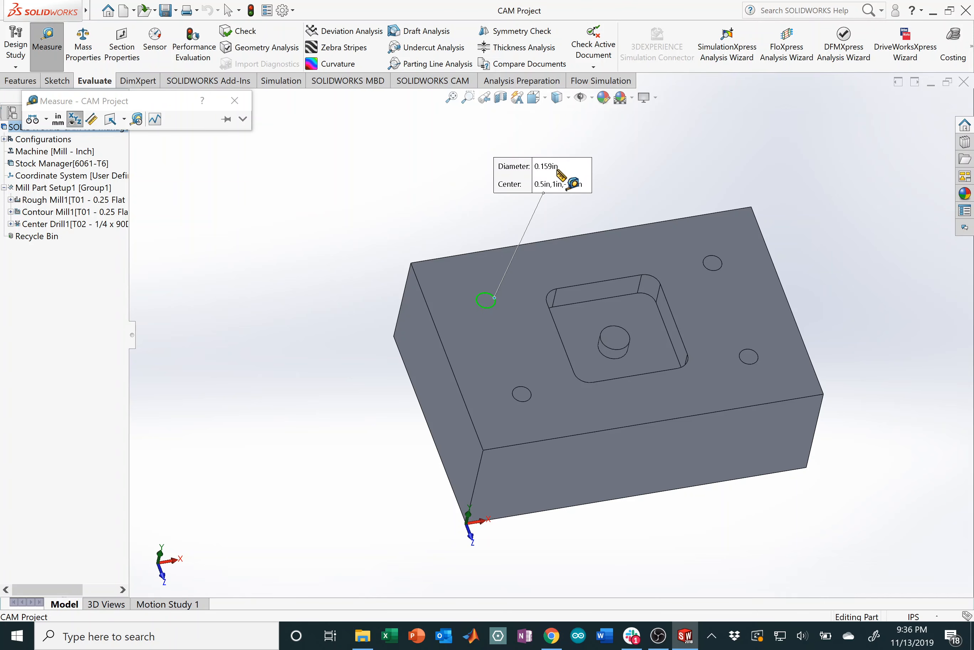
click(234, 100)
click(481, 222)
middle_drag(542, 317, 537, 305)
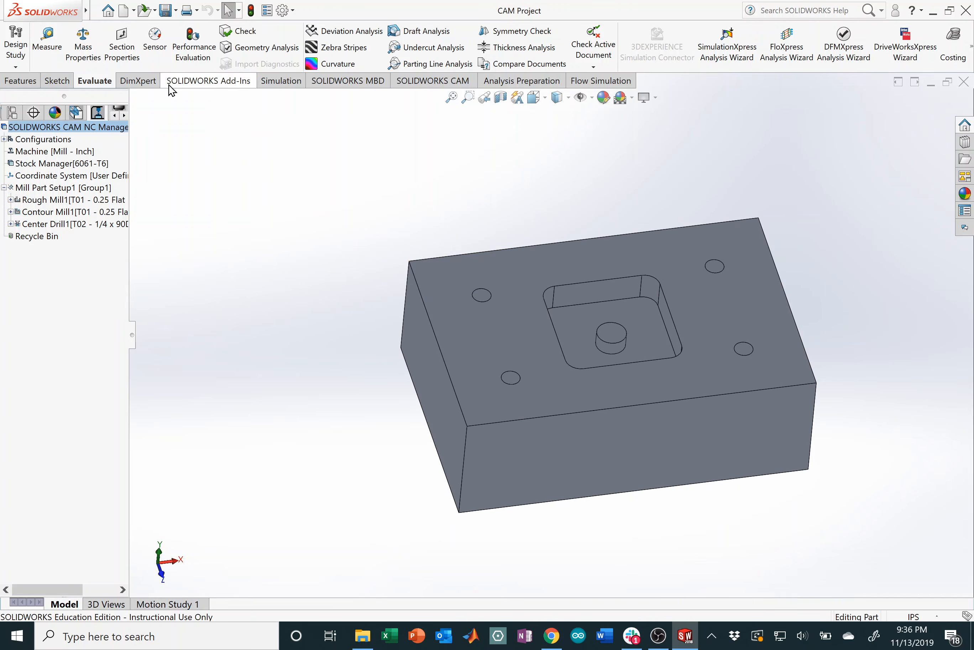
click(445, 84)
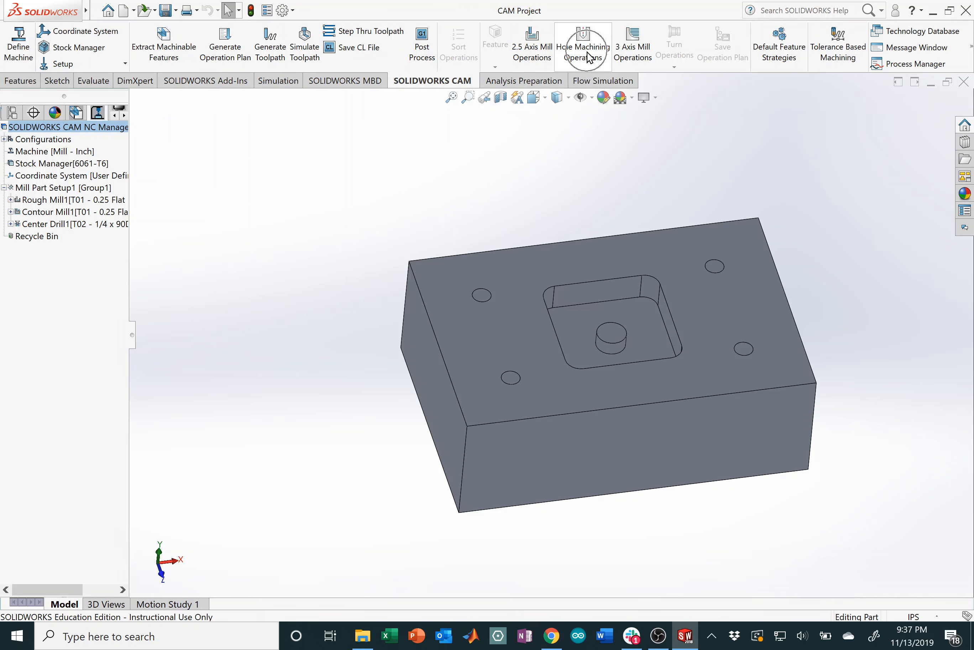
Step: Start a new Drill operation and add the 0.159 in #21 library drill as T03
click(582, 41)
click(83, 197)
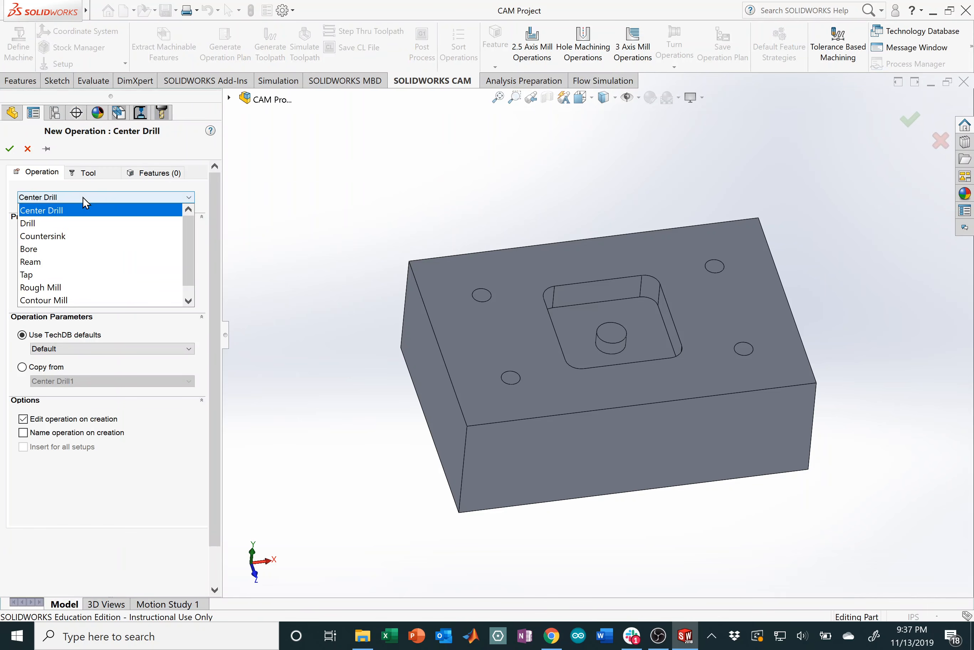
click(55, 224)
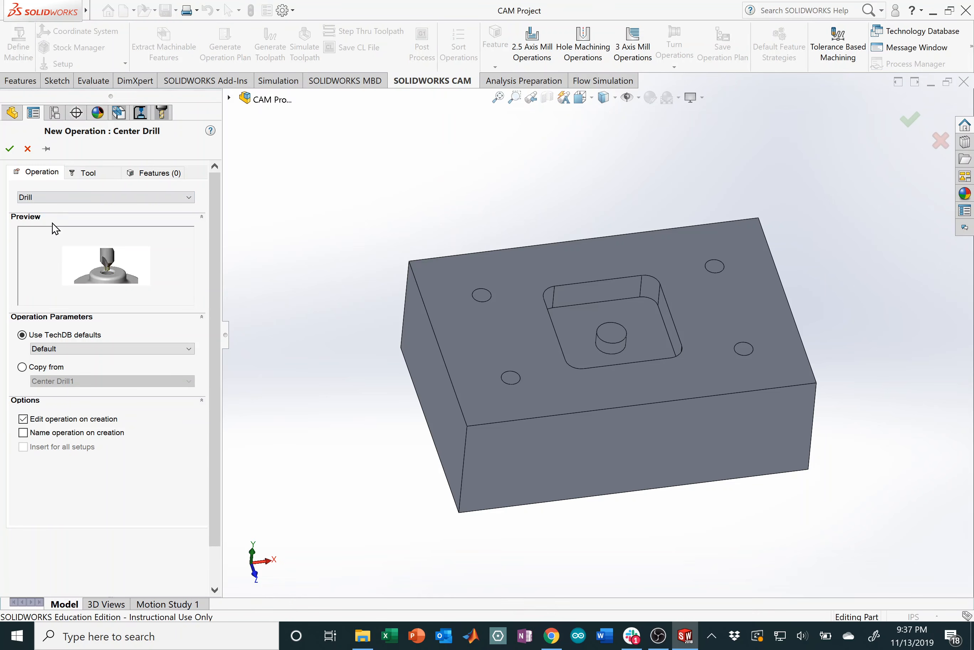
click(114, 176)
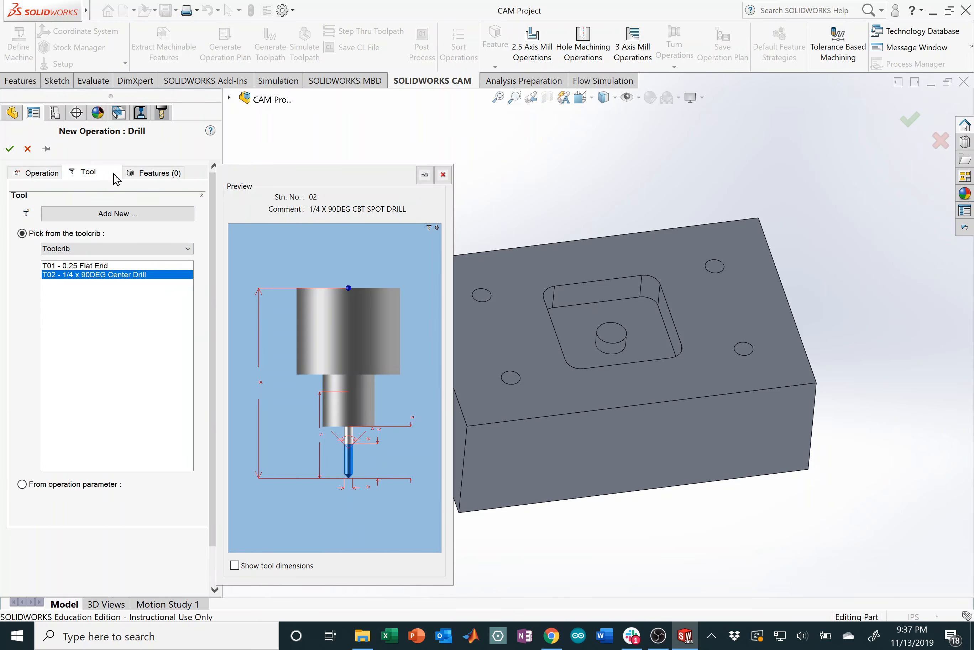
click(178, 213)
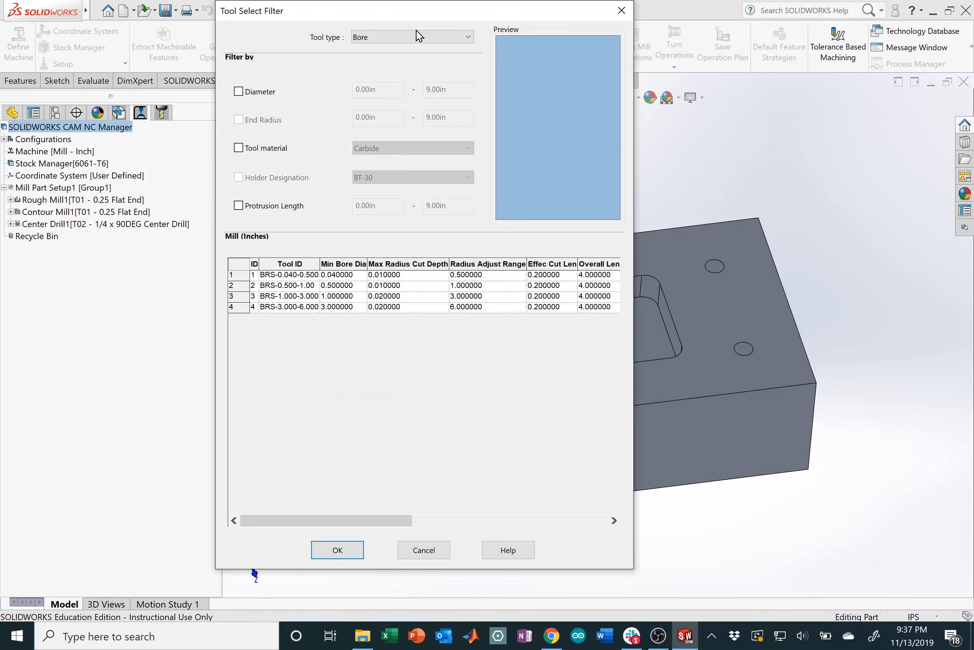
click(419, 37)
click(395, 62)
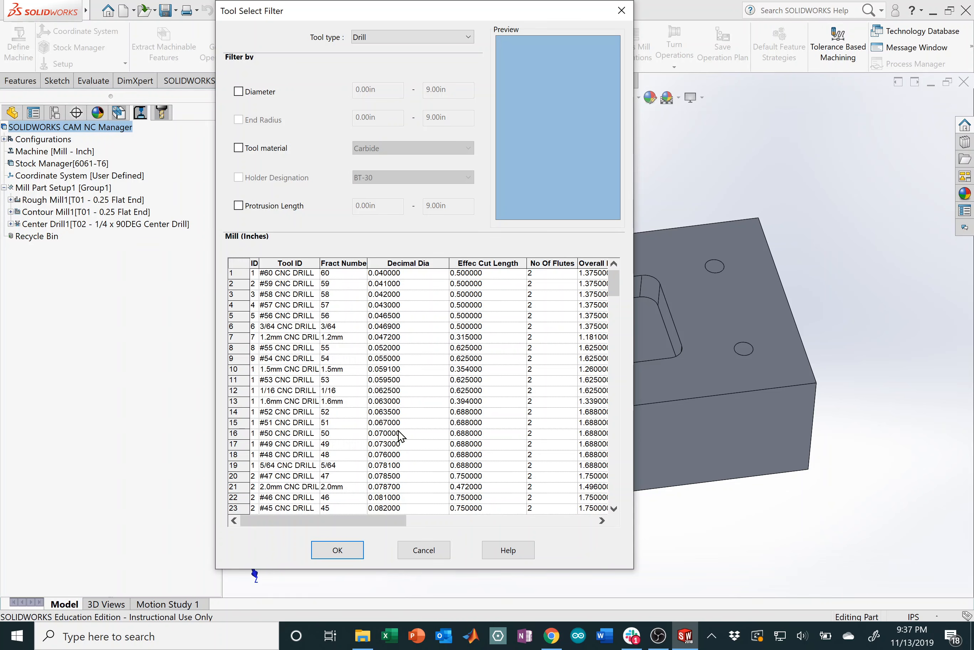
scroll(413, 332, down, 14)
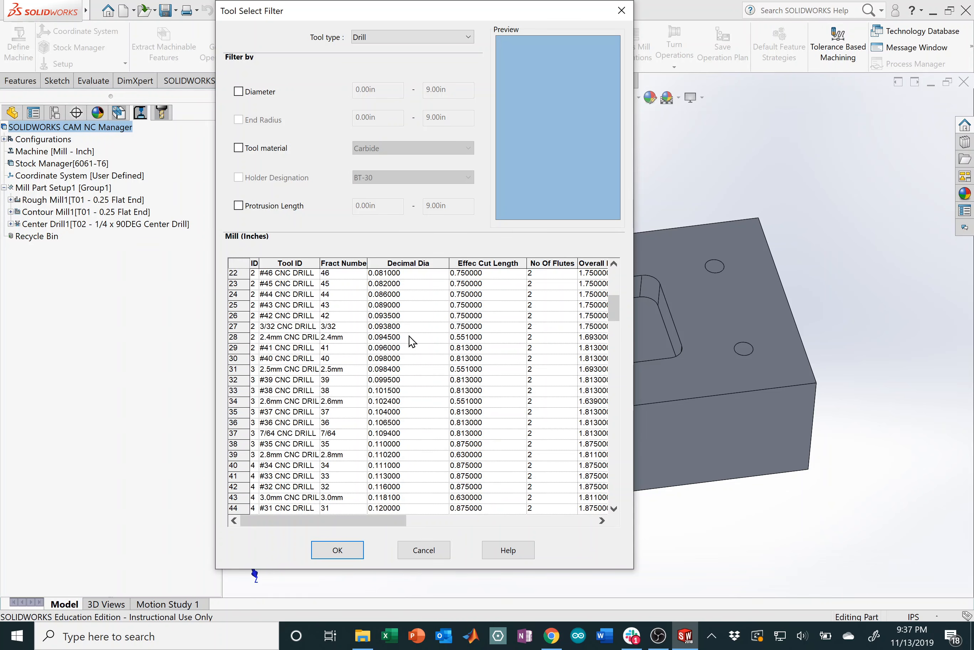
scroll(412, 341, down, 4)
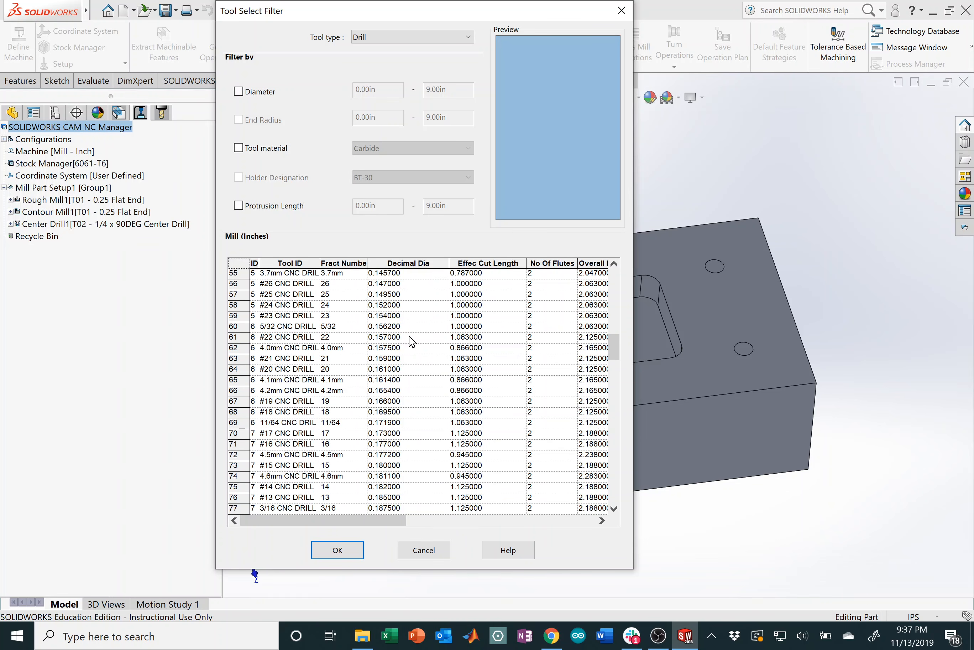
click(394, 360)
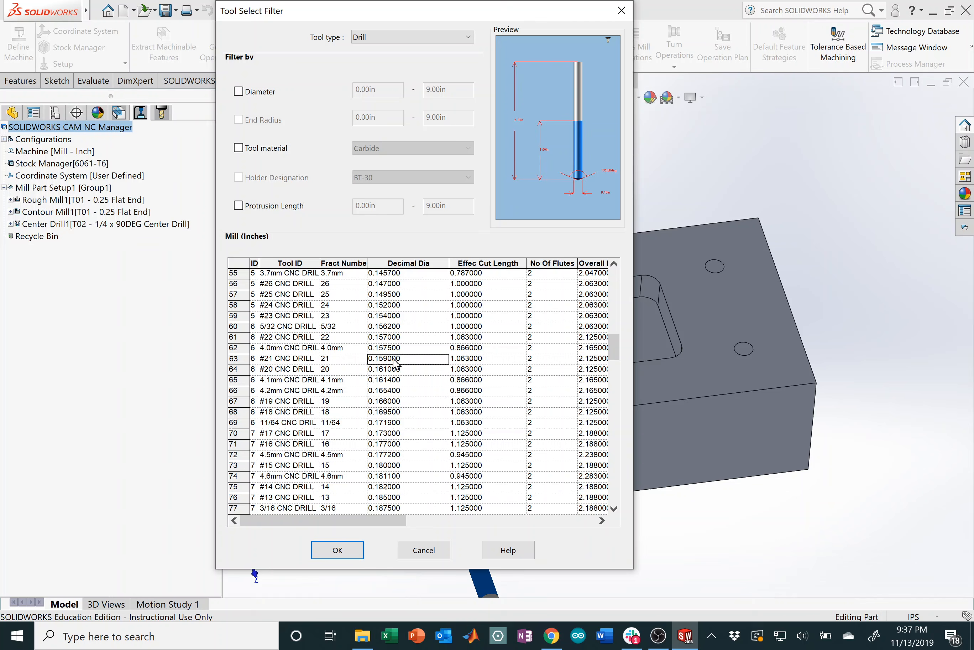
click(337, 358)
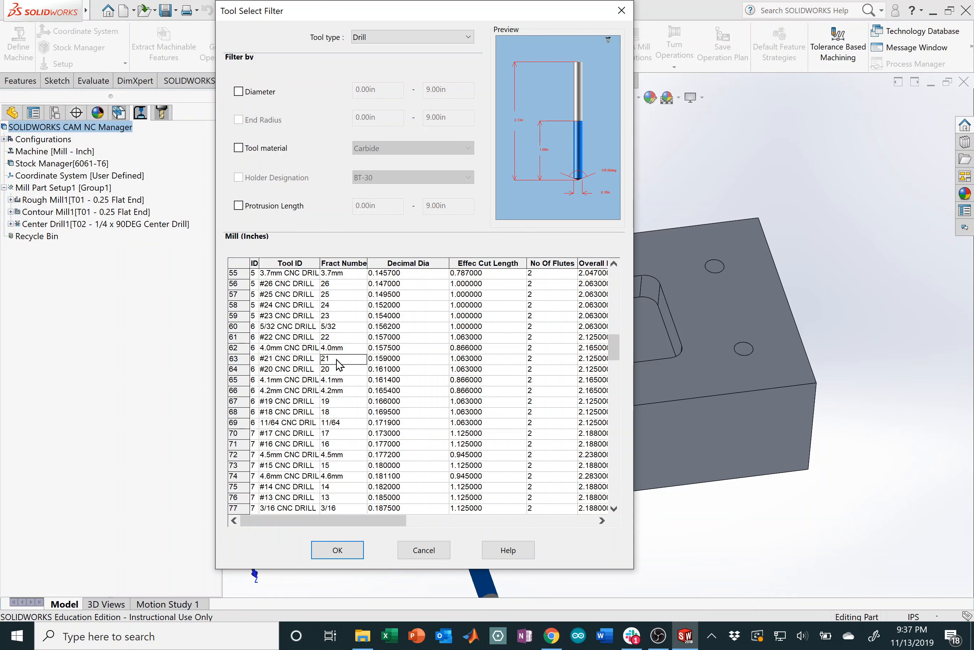
click(353, 549)
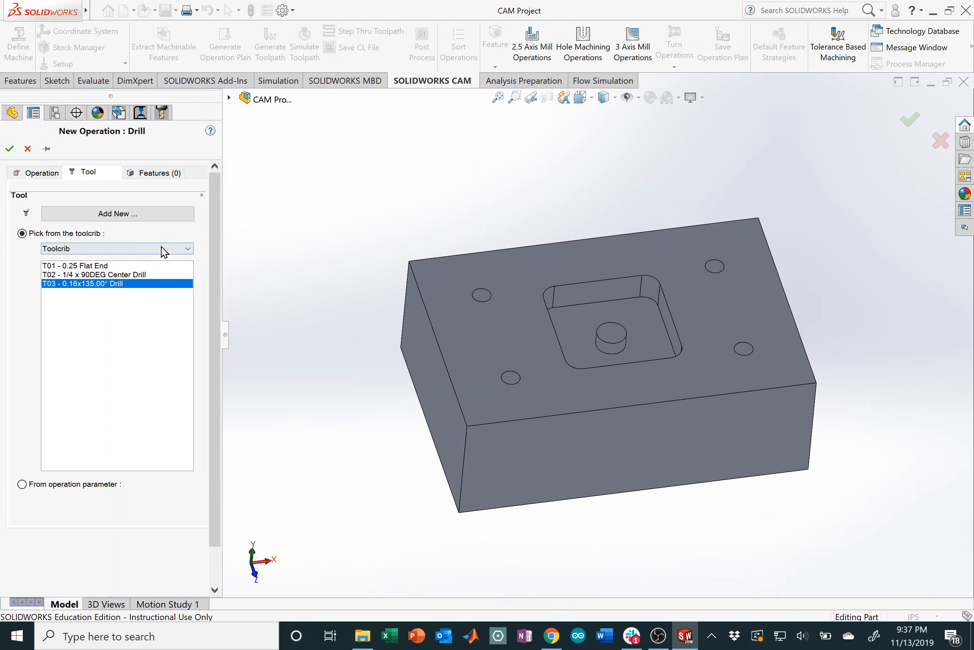
Step: Assign Hole Group1 to the drill operation and accept Drill1's parameters
click(176, 174)
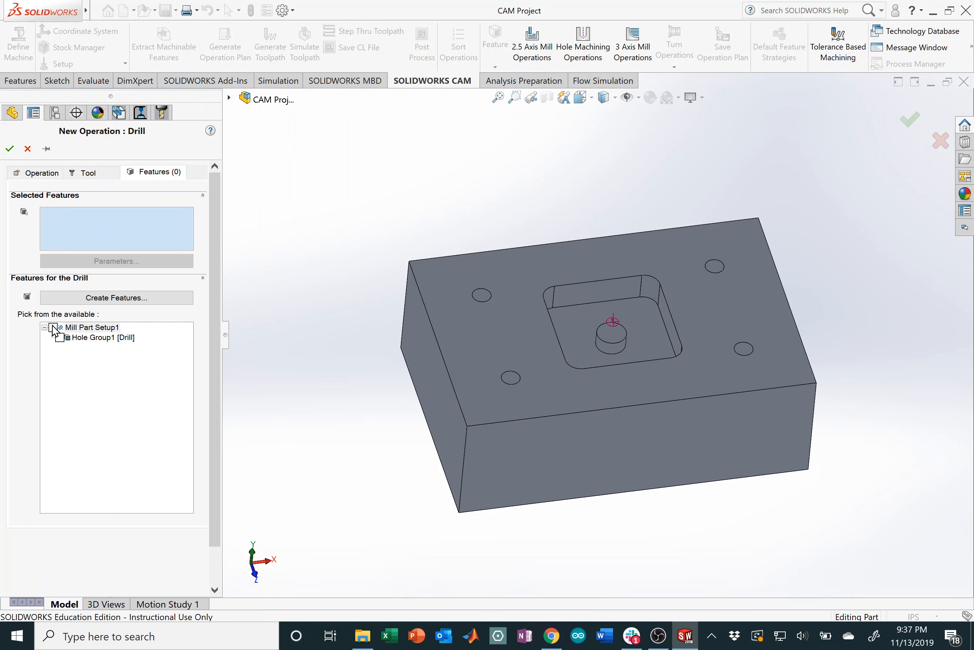
click(59, 338)
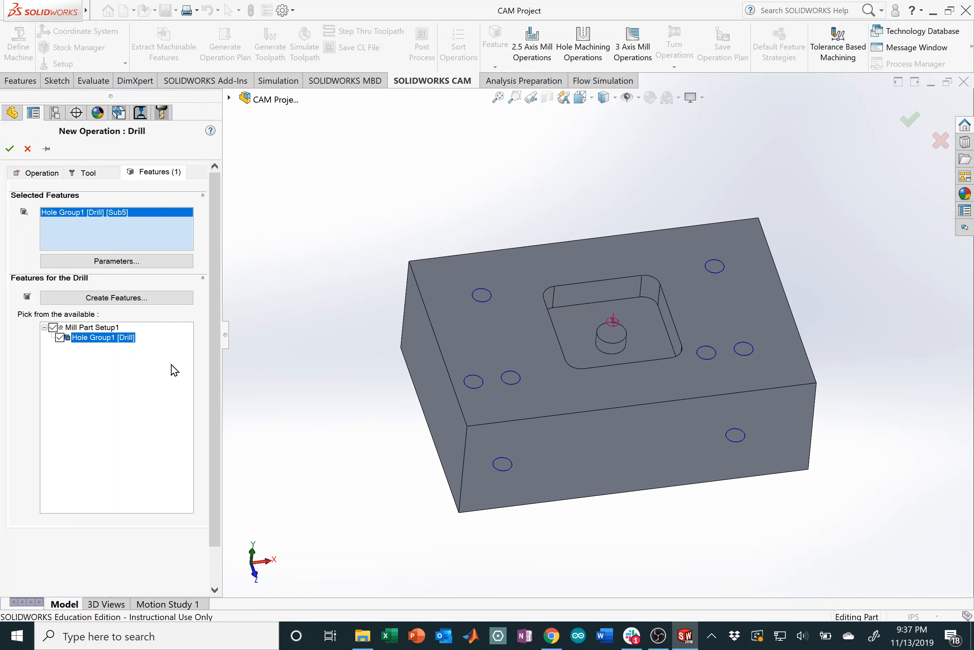
click(9, 149)
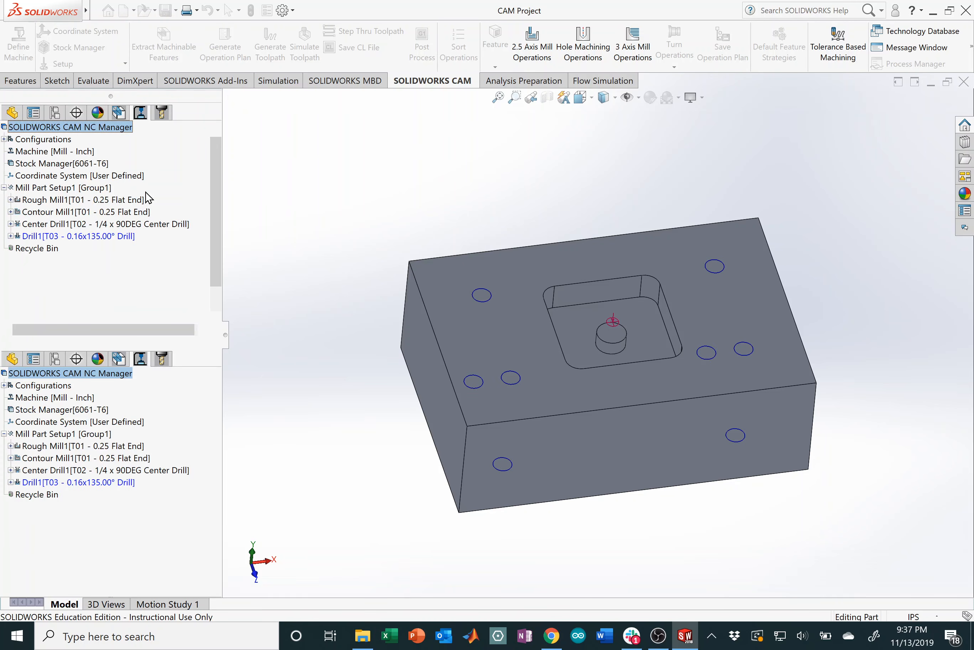
double_click(63, 234)
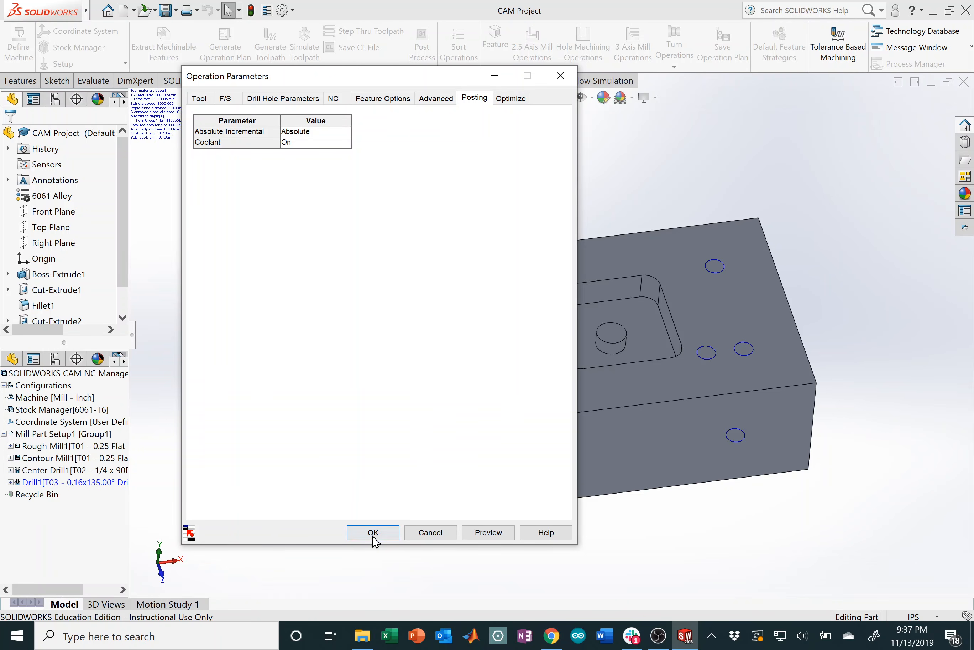
click(389, 531)
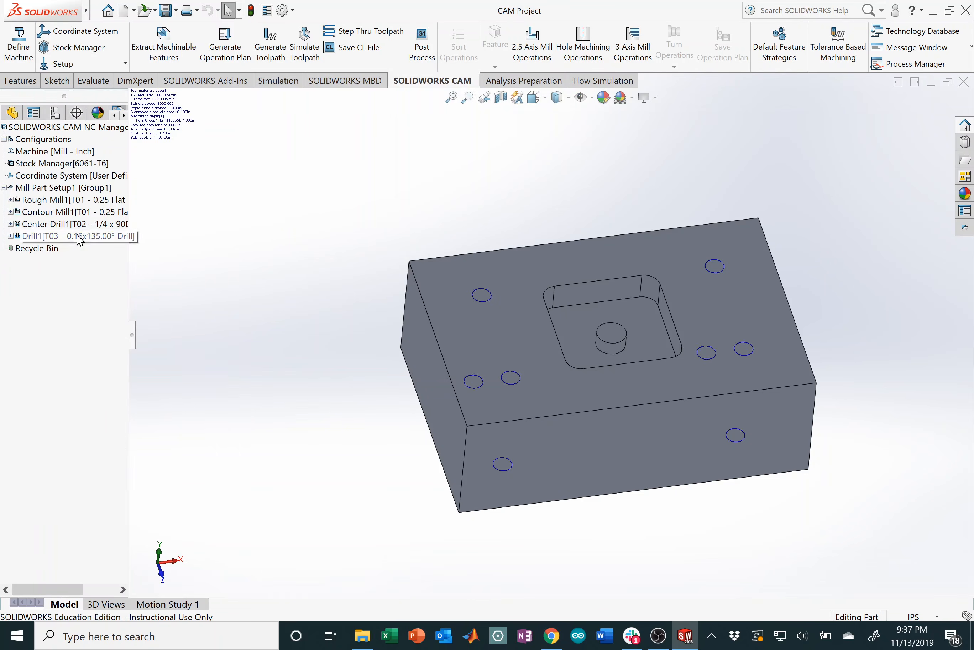
Step: Generate the Drill1 toolpath and launch its simulation
right_click(78, 236)
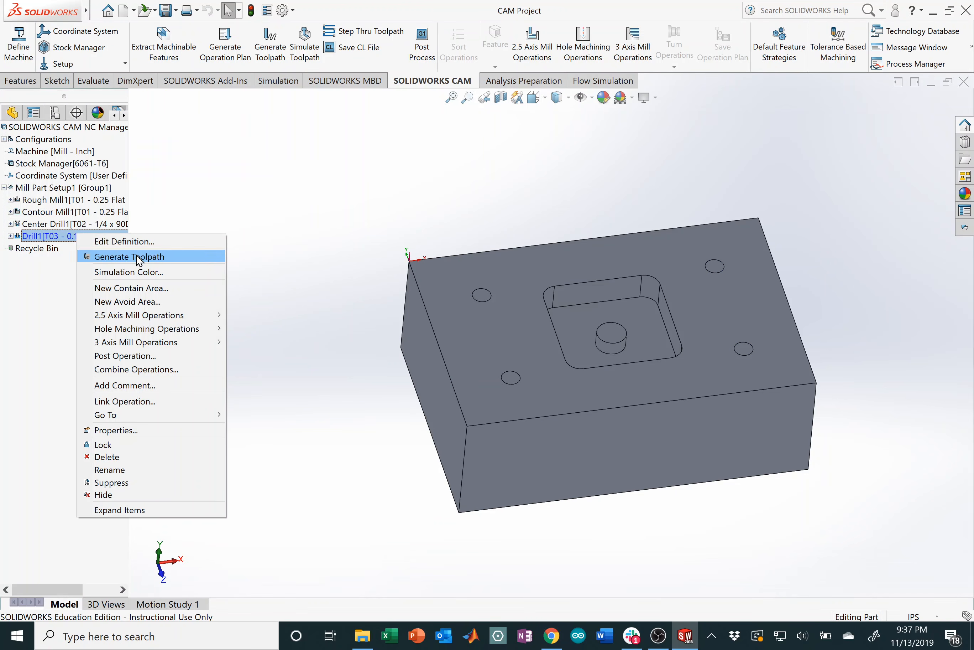
click(126, 256)
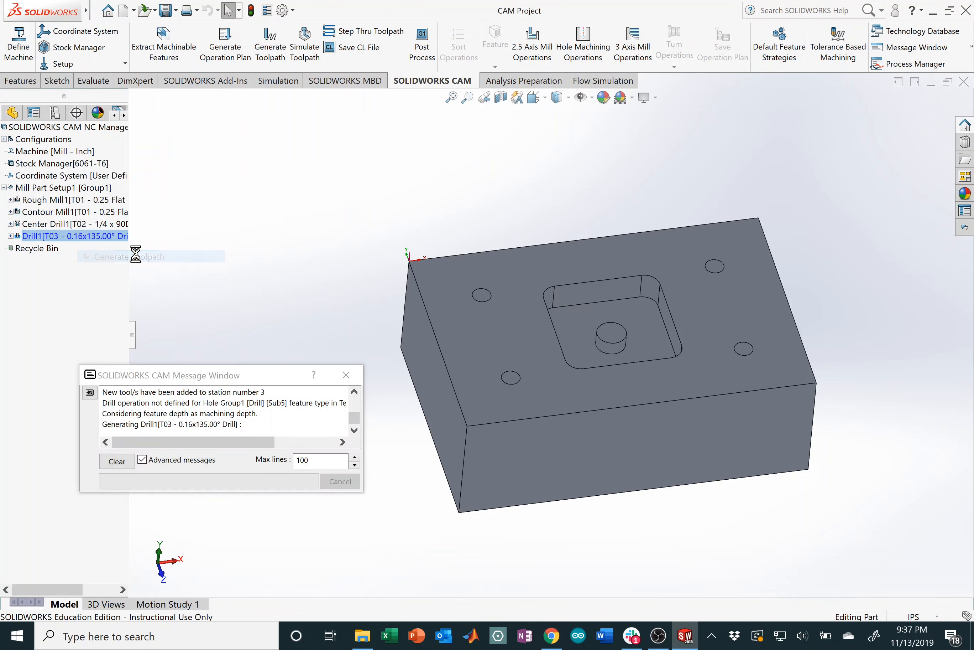
right_click(77, 237)
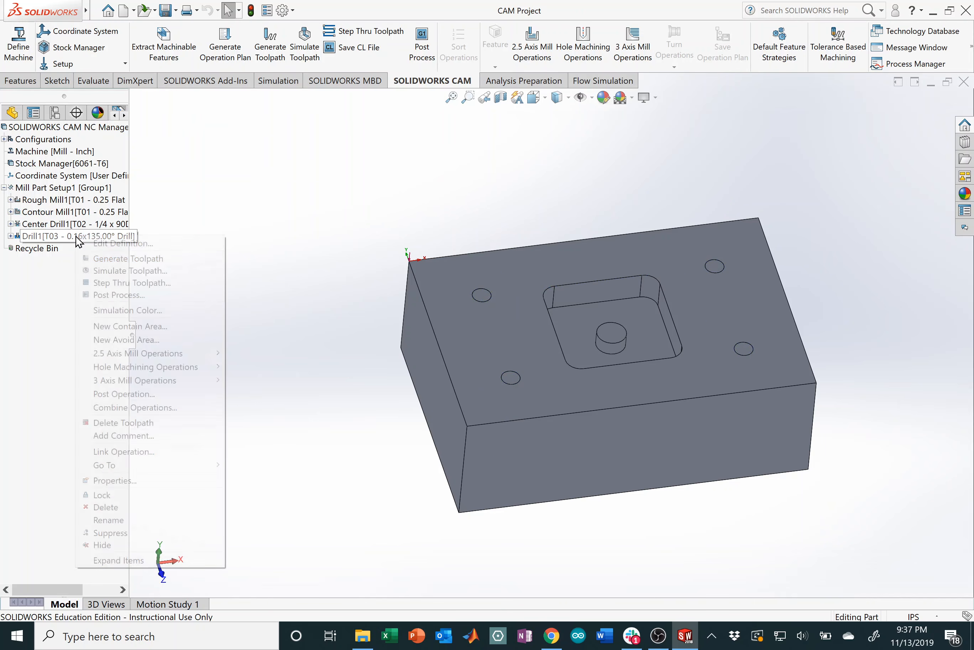
click(126, 268)
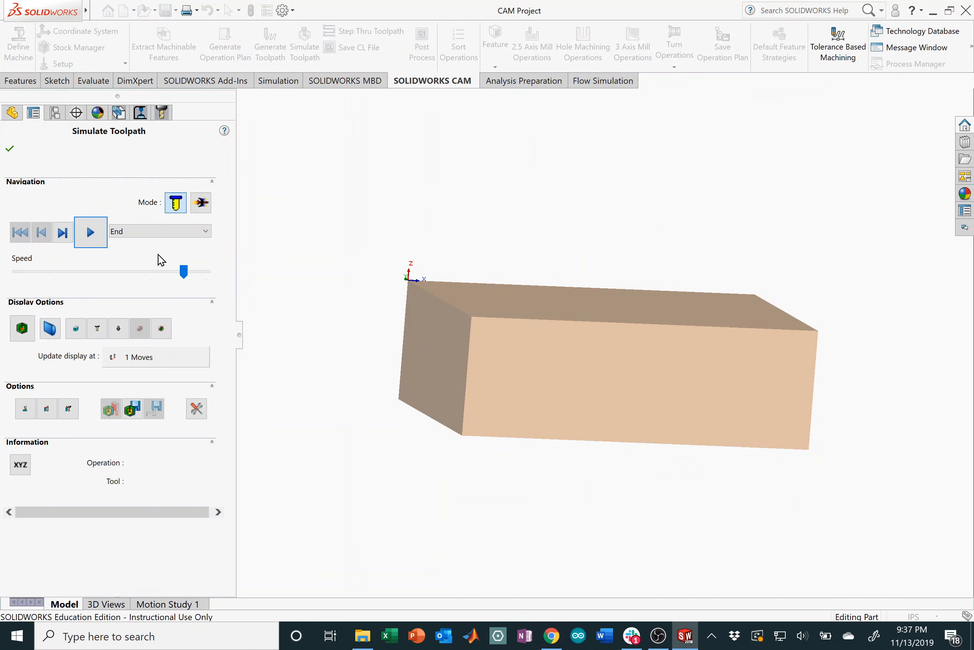
Step: Play the Drill1 simulation, inspect the four holes through the stock from below, then close it
click(100, 238)
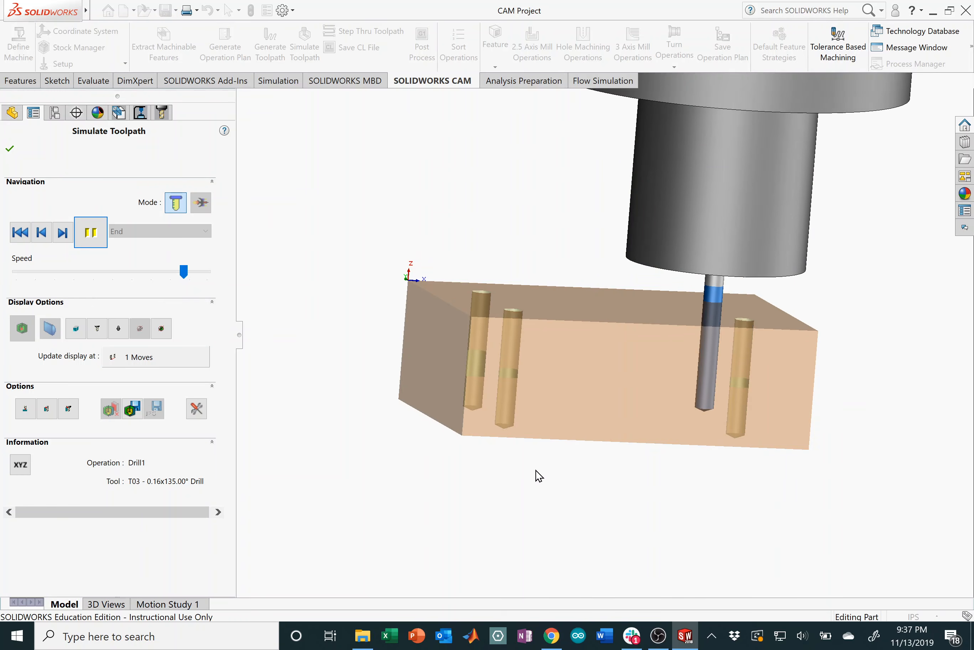
scroll(495, 413, down, 2)
middle_drag(703, 363, 642, 340)
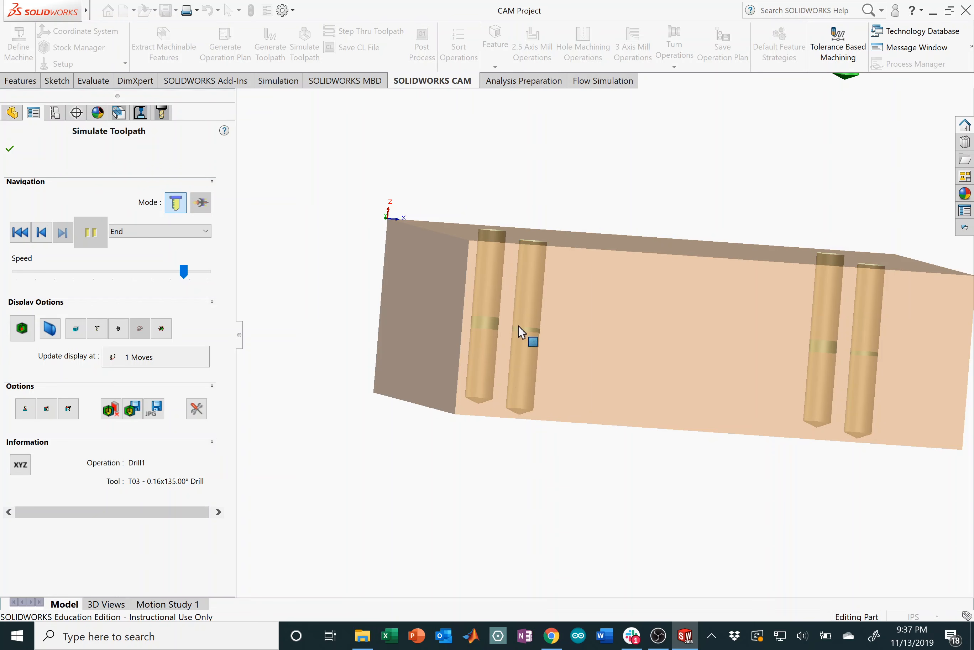
mouse_move(571, 375)
middle_down()
mouse_move(565, 350)
mouse_move(562, 358)
middle_up()
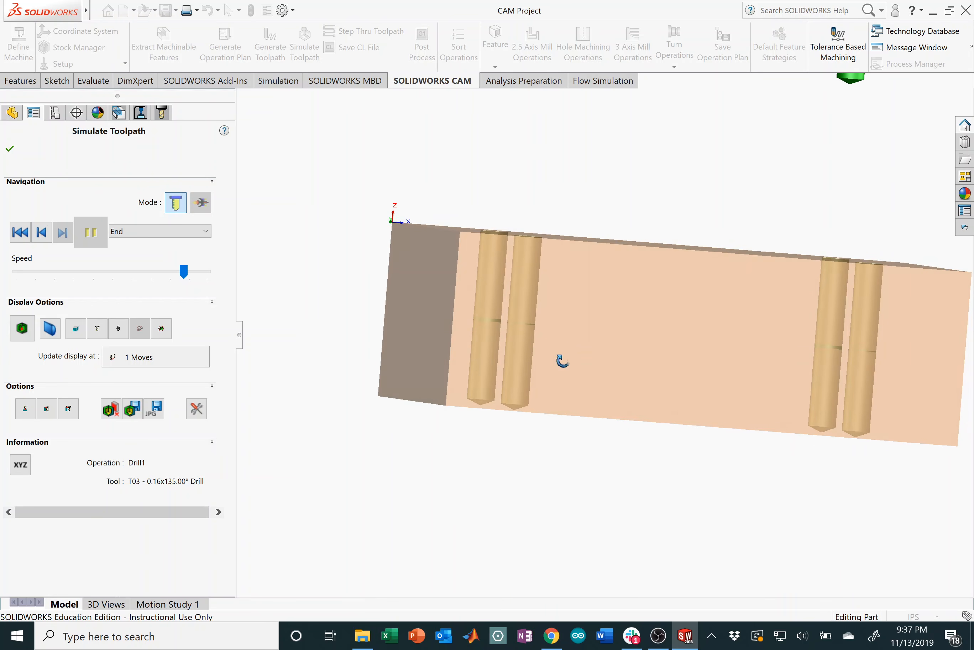
scroll(529, 416, down, 4)
scroll(506, 385, down, 1)
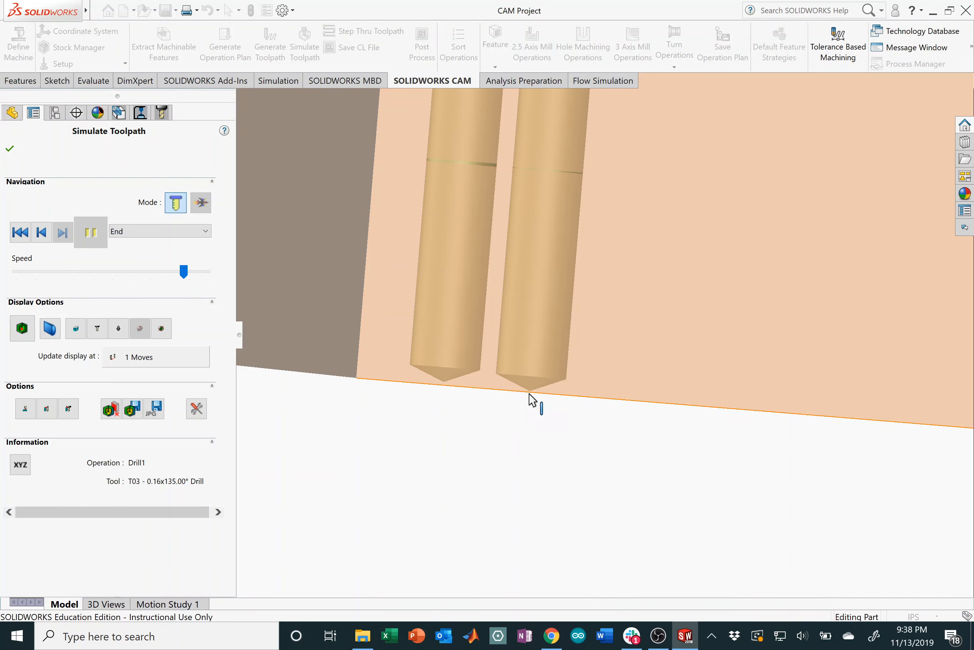
scroll(640, 367, up, 8)
scroll(709, 313, down, 2)
middle_drag(619, 331, 609, 366)
click(10, 149)
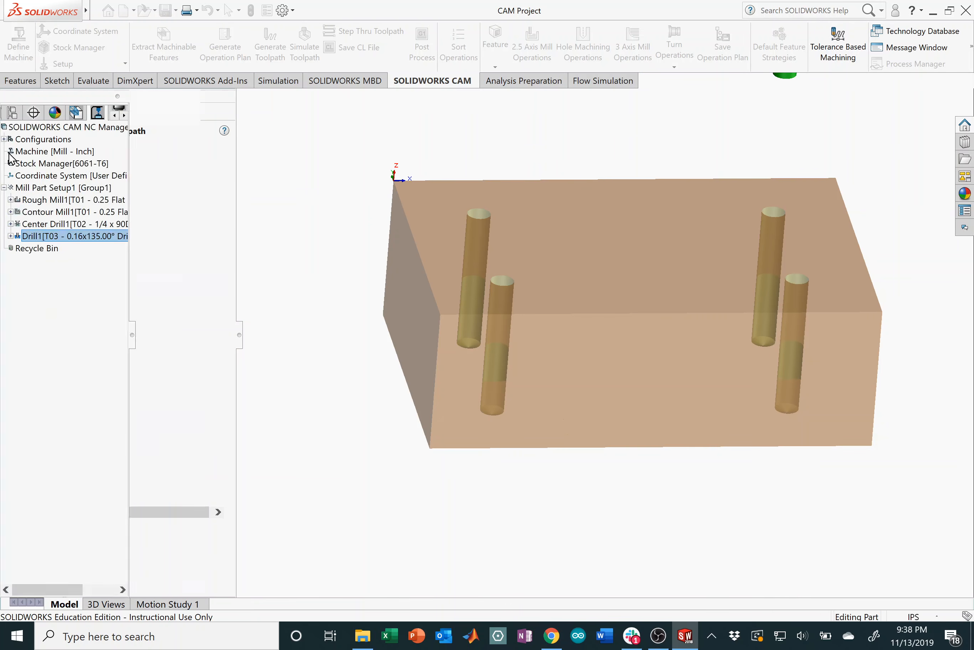
Step: Unlink Drill1's cutting parameters from the stock material and SFM so speeds are entered directly
right_click(126, 236)
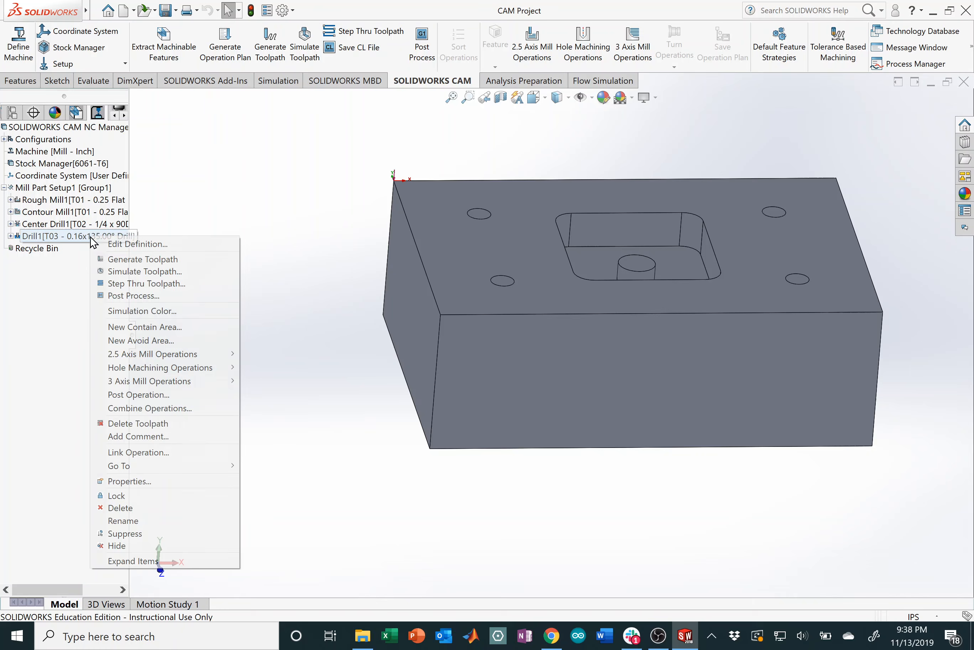
click(142, 244)
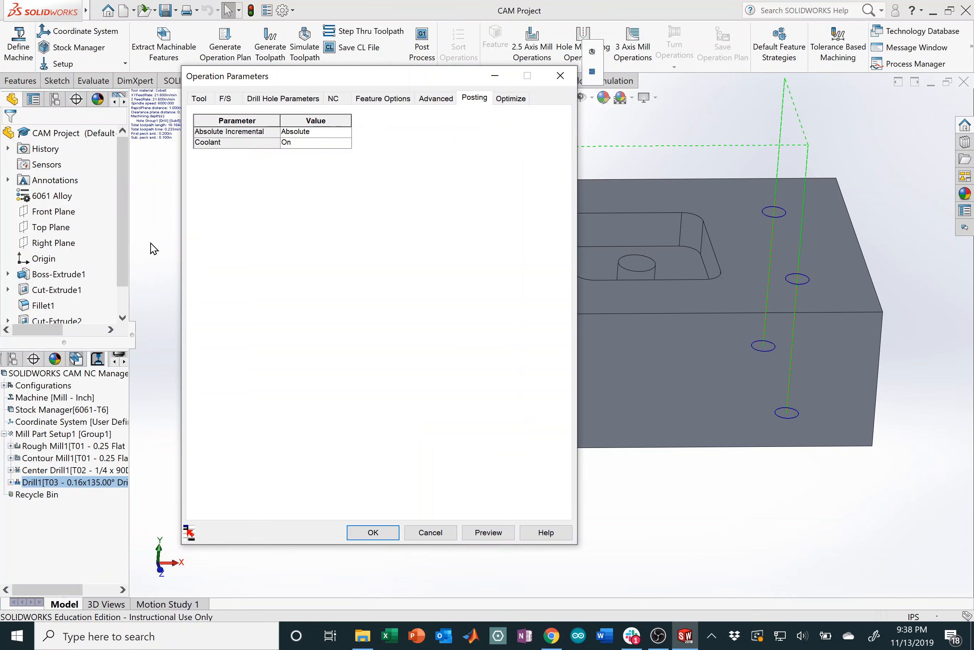
click(198, 99)
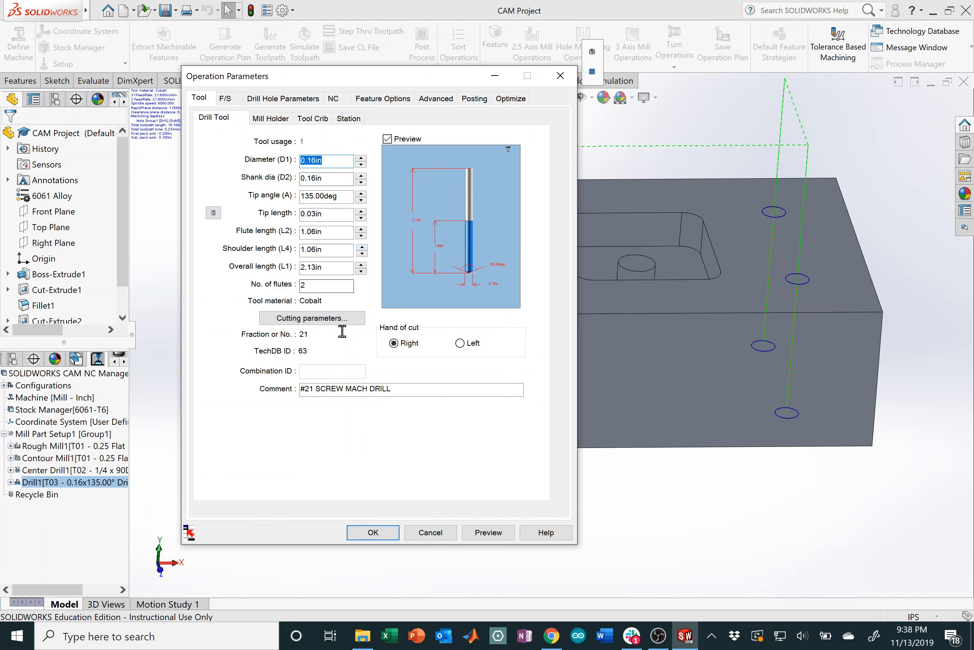
click(354, 321)
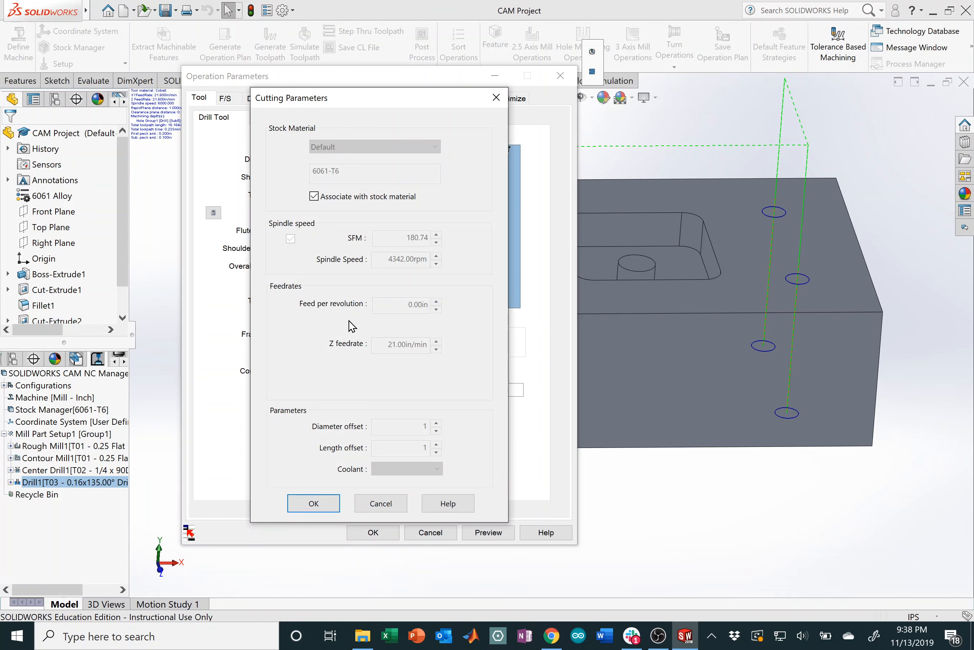
click(316, 199)
click(290, 239)
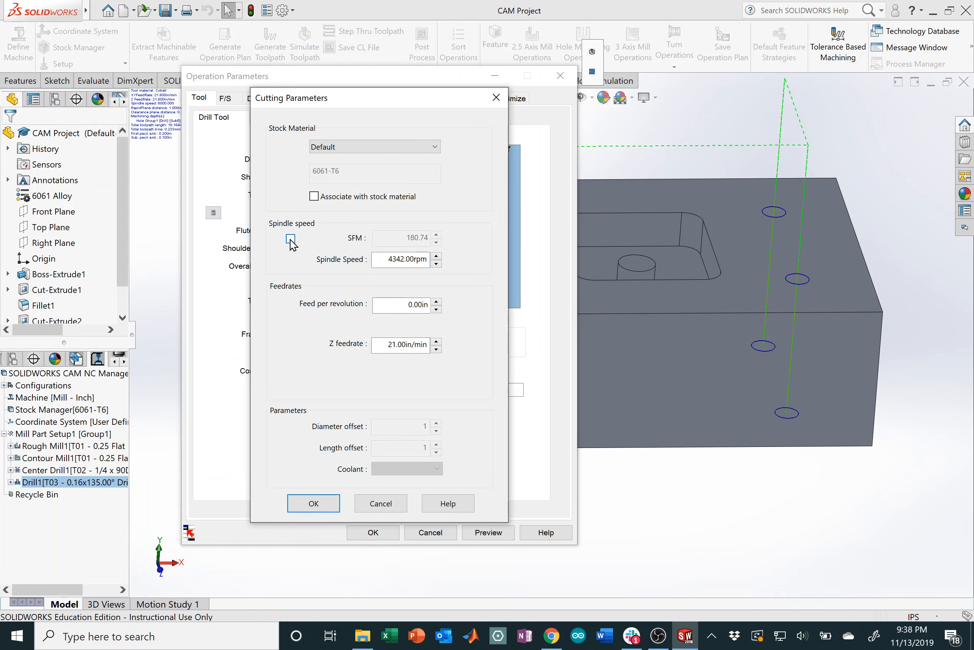
click(552, 636)
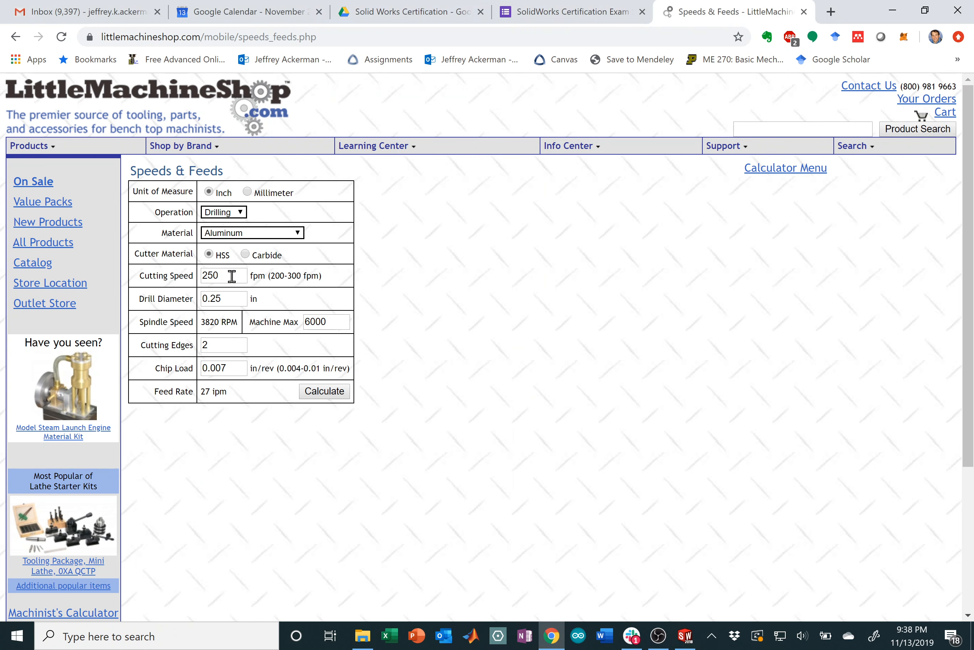
Step: Calculate feeds for a .159 in drill at 6000 max RPM and 2 edges, keeping 0.0048 chip load
drag(233, 298, 163, 296)
text(.1)
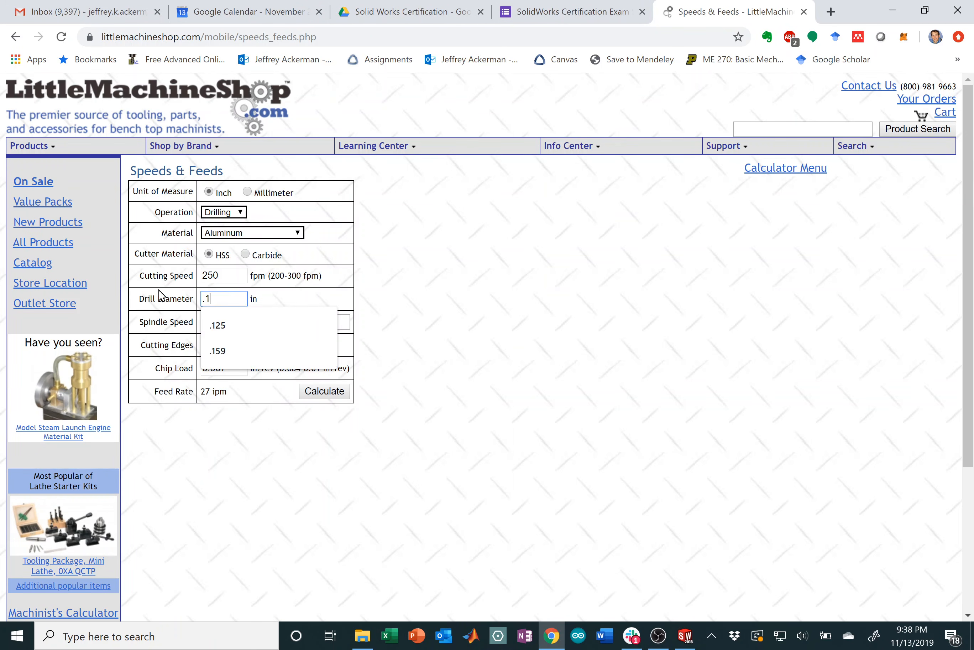
text(59)
click(357, 301)
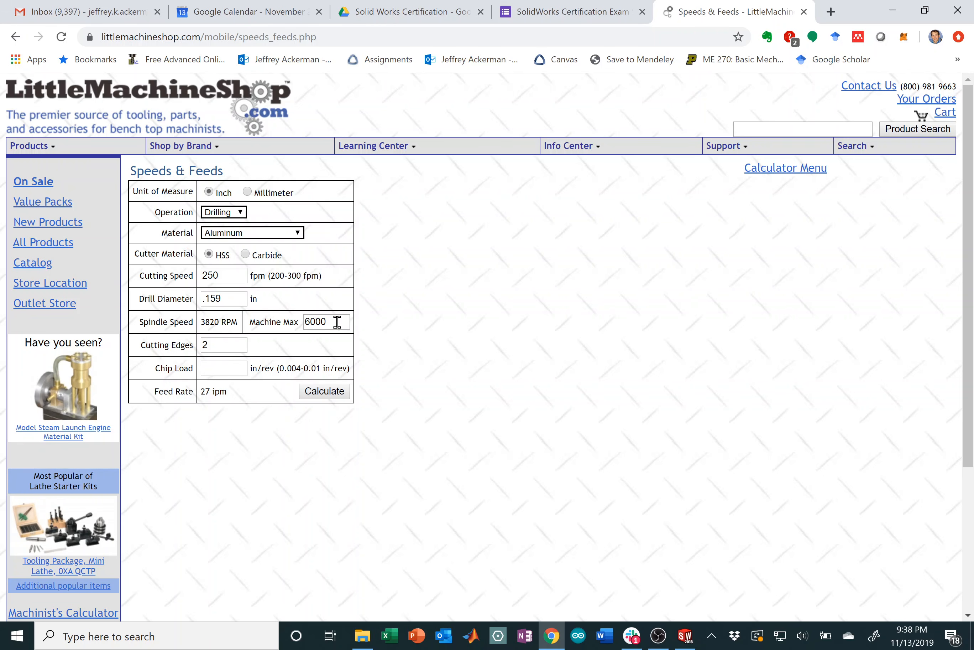
click(337, 322)
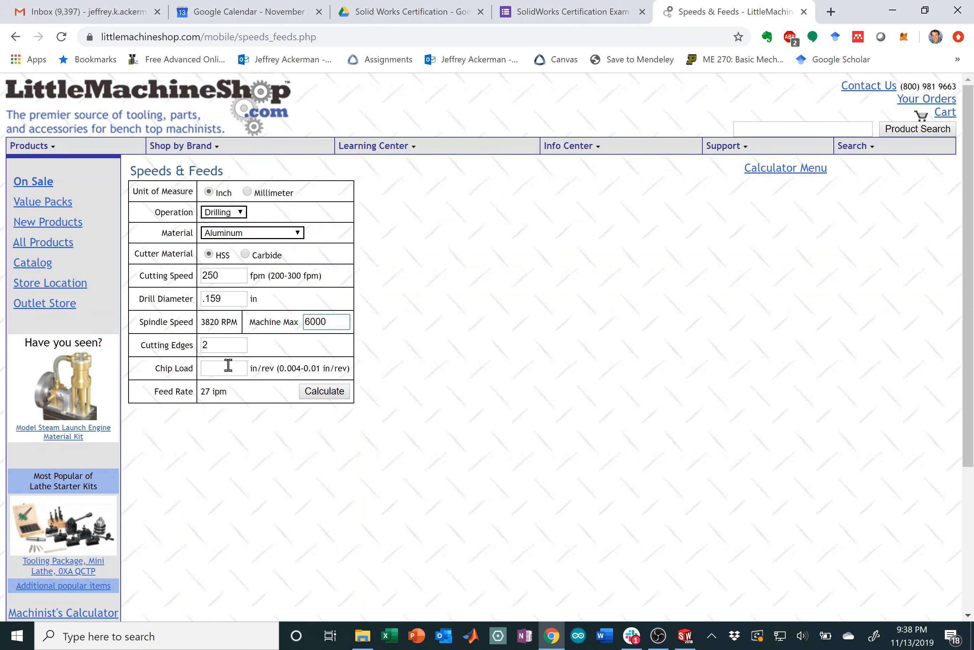
click(218, 344)
click(323, 393)
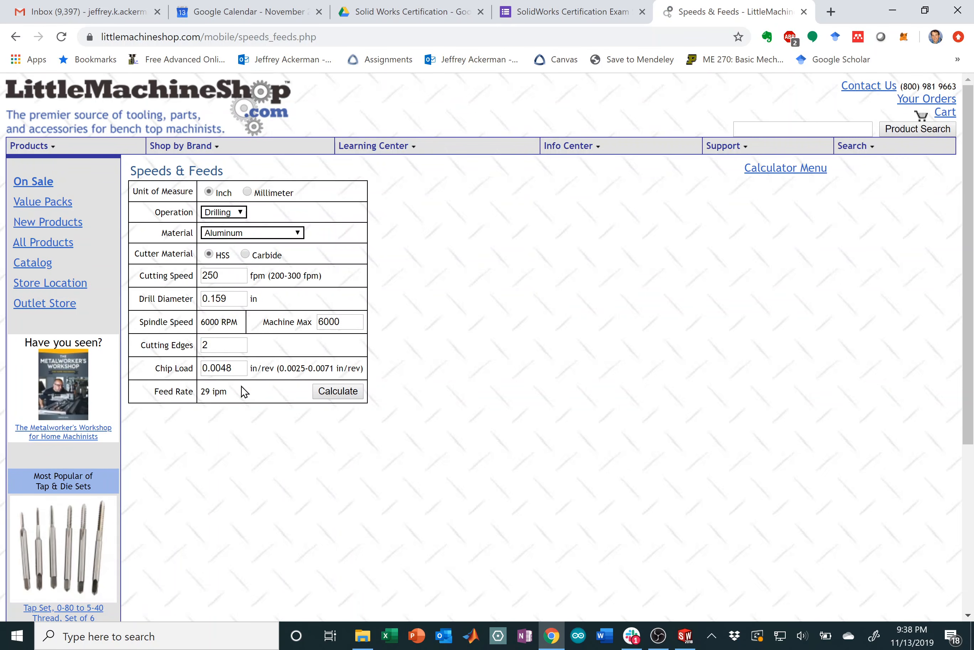
drag(239, 369, 221, 382)
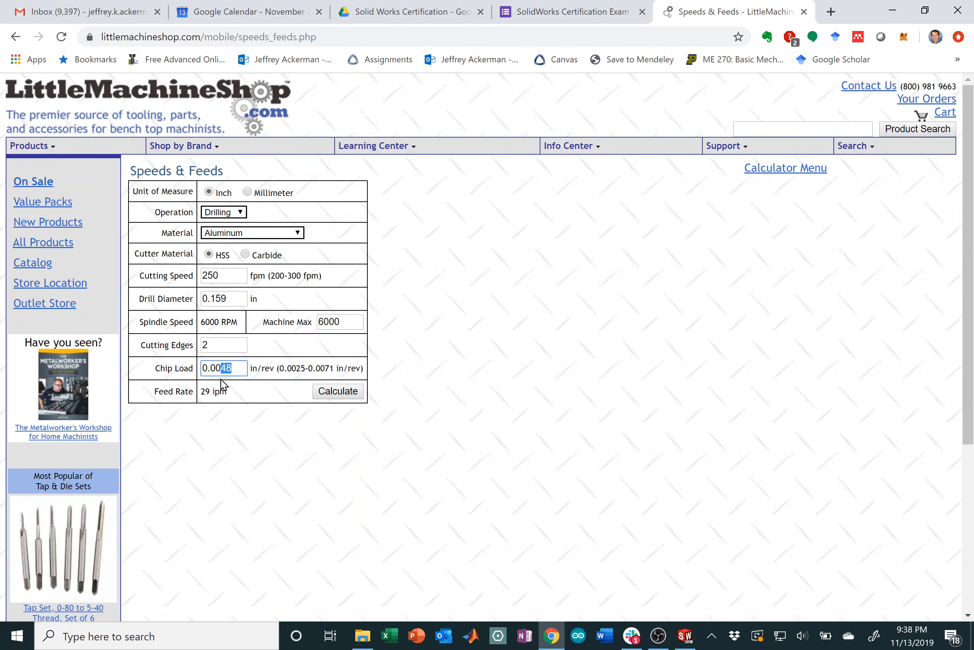
click(236, 369)
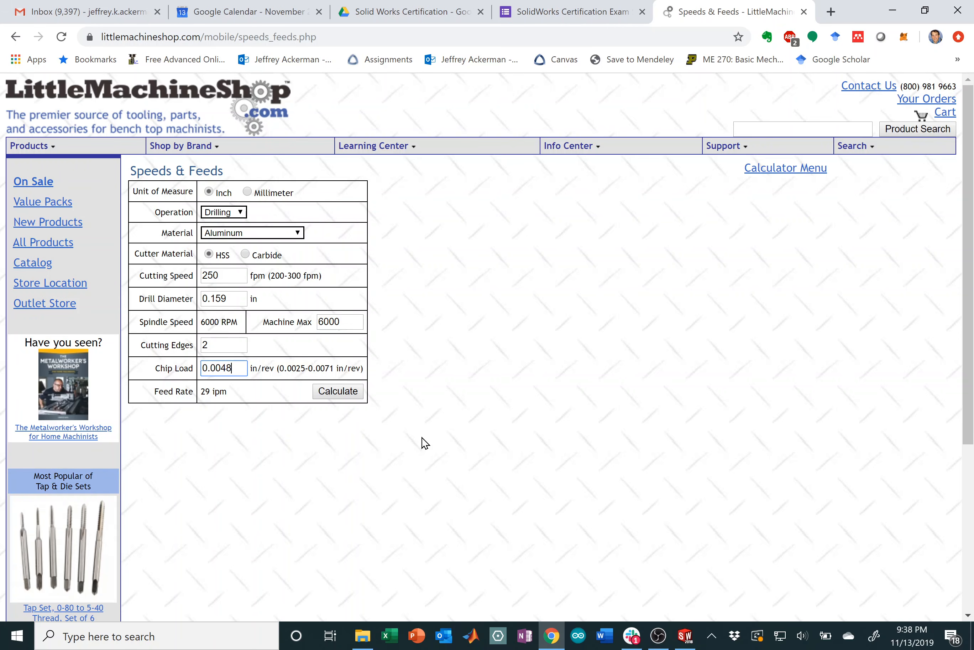
Step: Enter 6000 rpm spindle speed and the calculated feed per revolution, giving 28.80 in/min Z feed
mouse_move(686, 632)
click(700, 577)
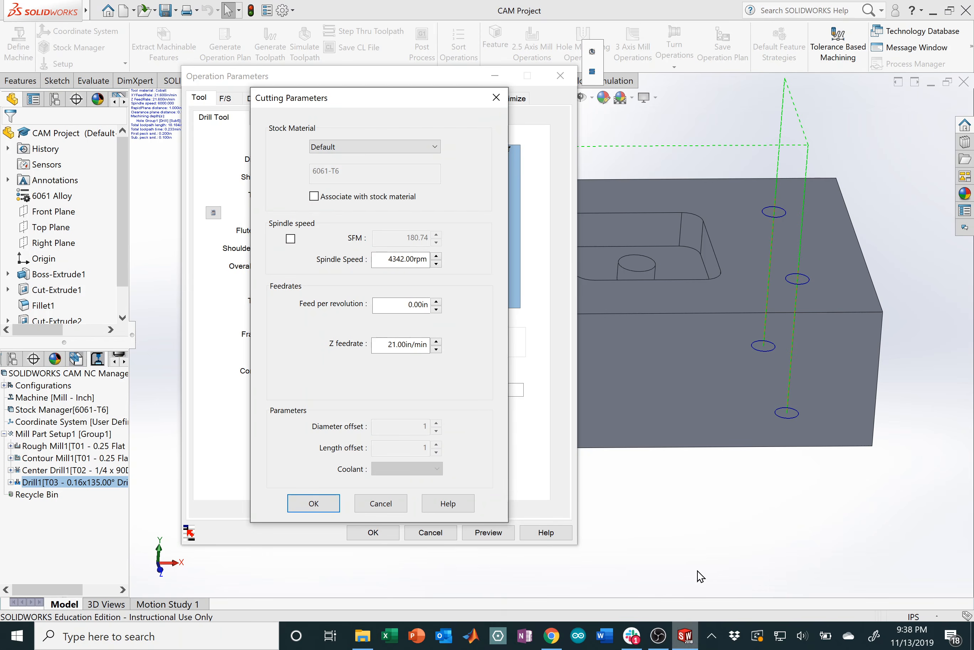
drag(387, 259, 446, 260)
text(6000)
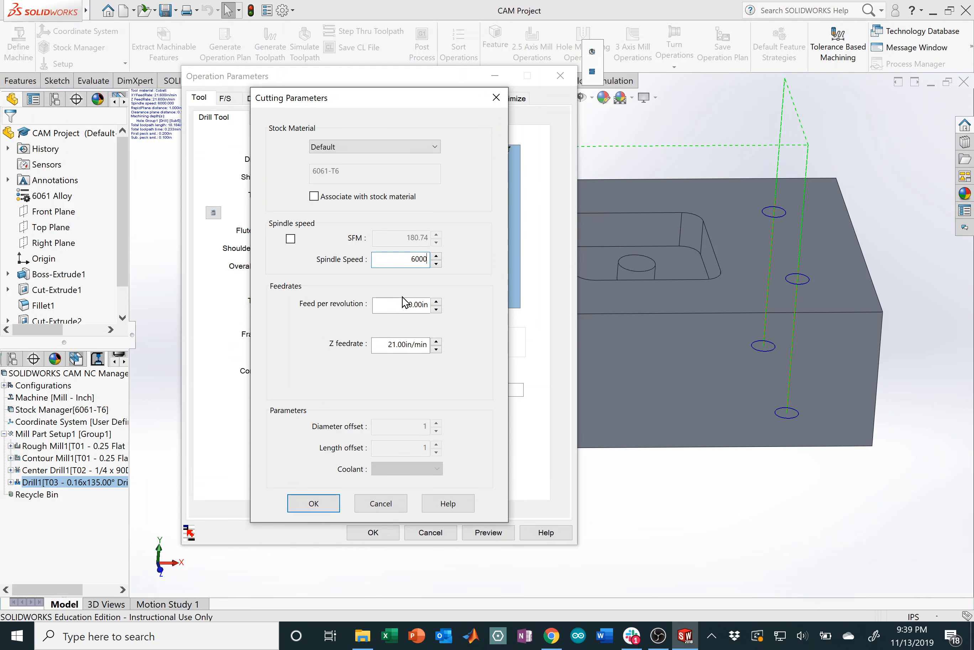
drag(403, 304, 463, 303)
text(0)
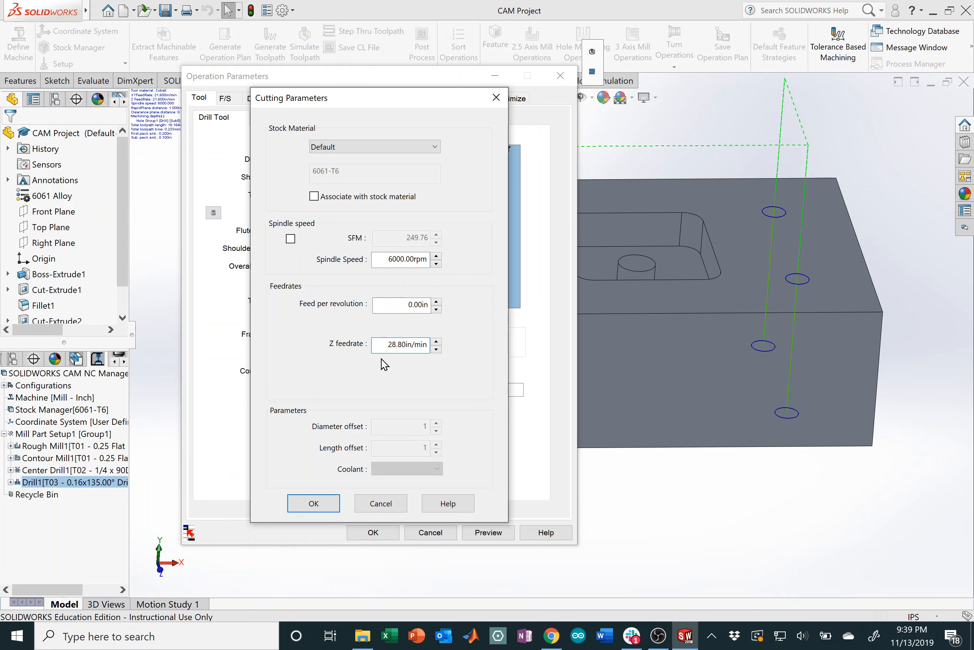
click(325, 507)
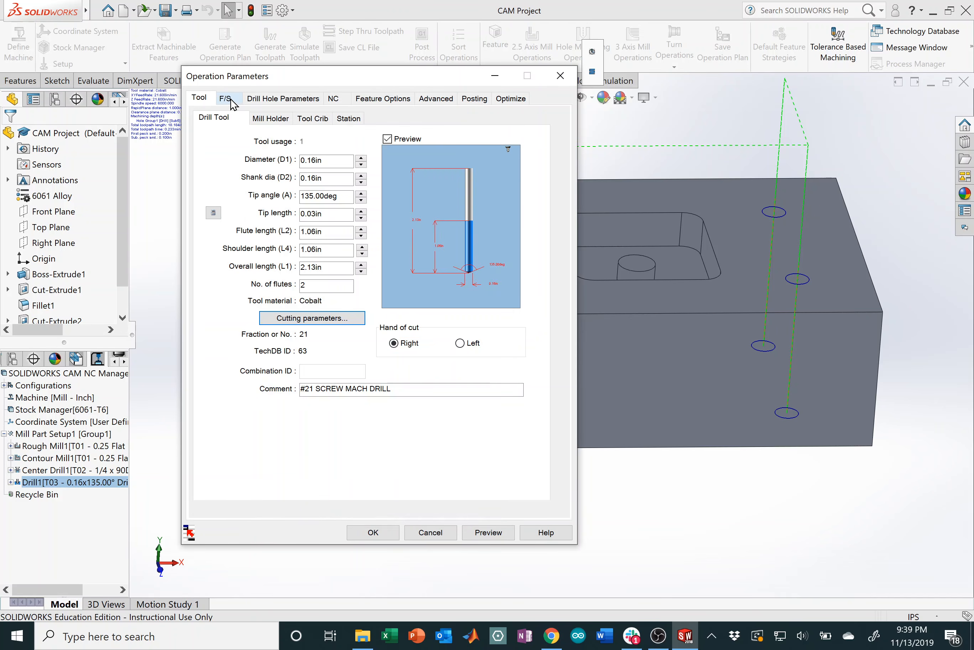
Step: Have Drill1's speeds and feeds defined by the tool
click(232, 99)
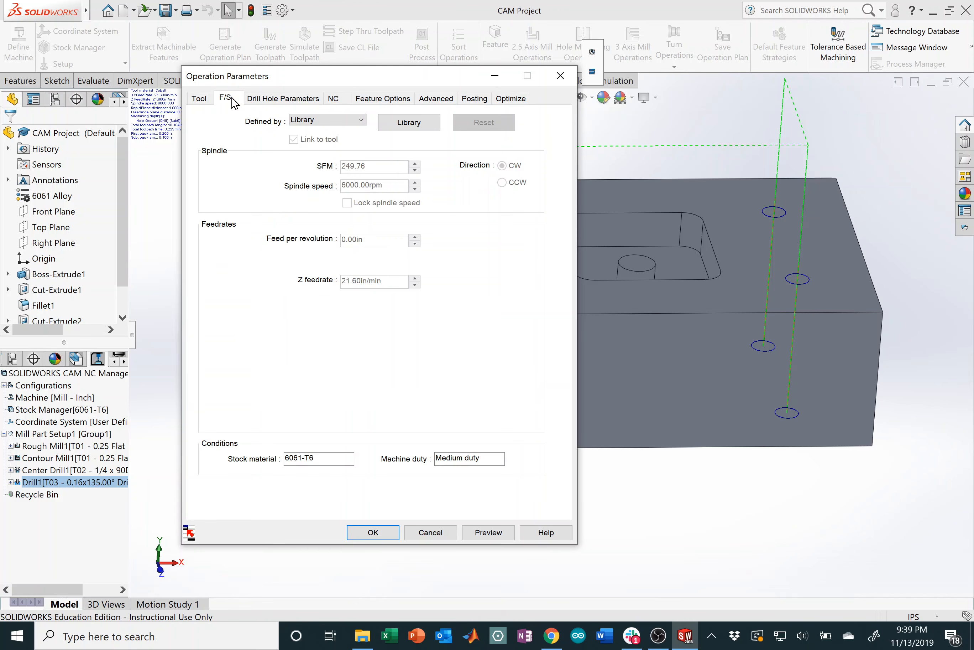
click(360, 121)
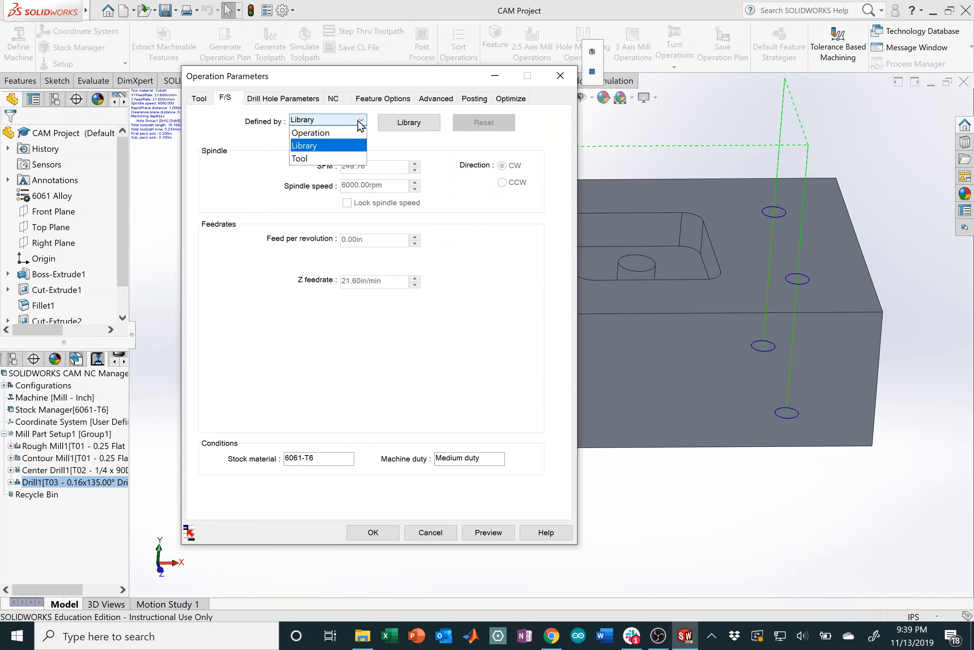
click(308, 159)
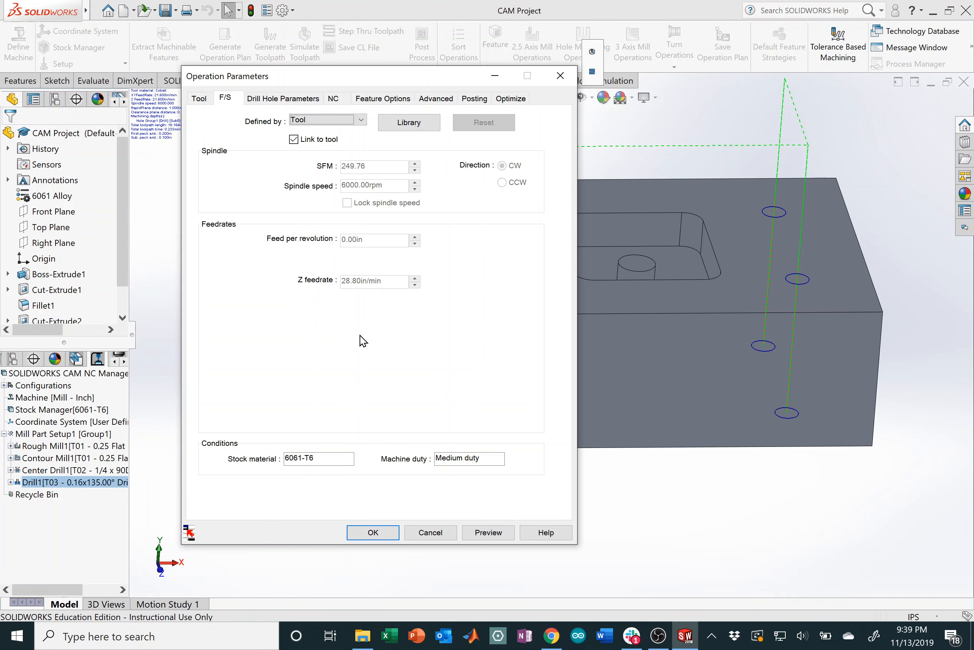
Step: Switch Drill1's hole cycle to Pecking with 0.20 in first and 0.10 in subsequent pecks
click(306, 99)
click(335, 124)
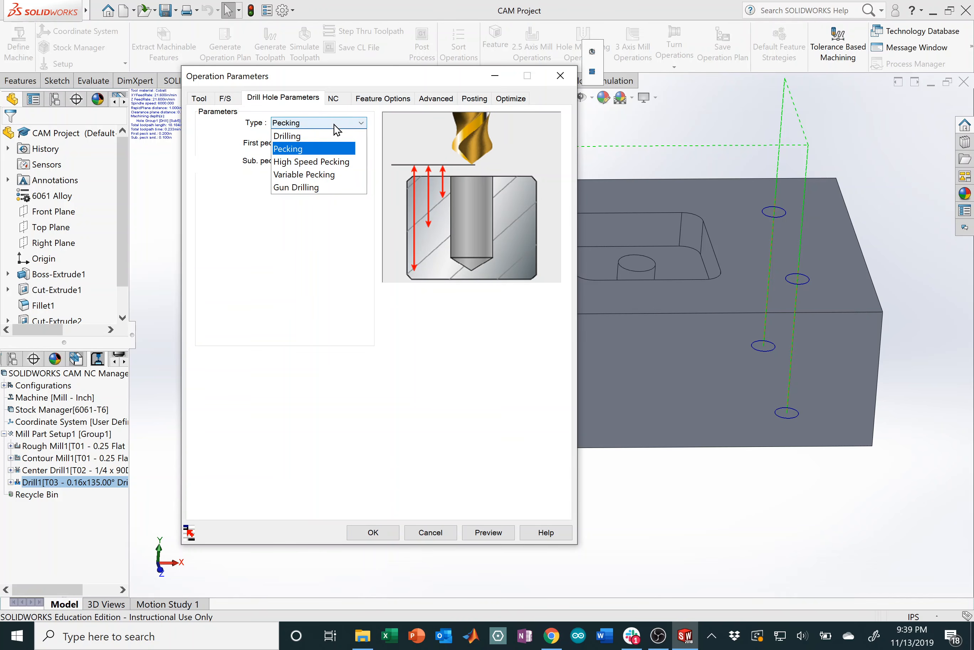
click(321, 150)
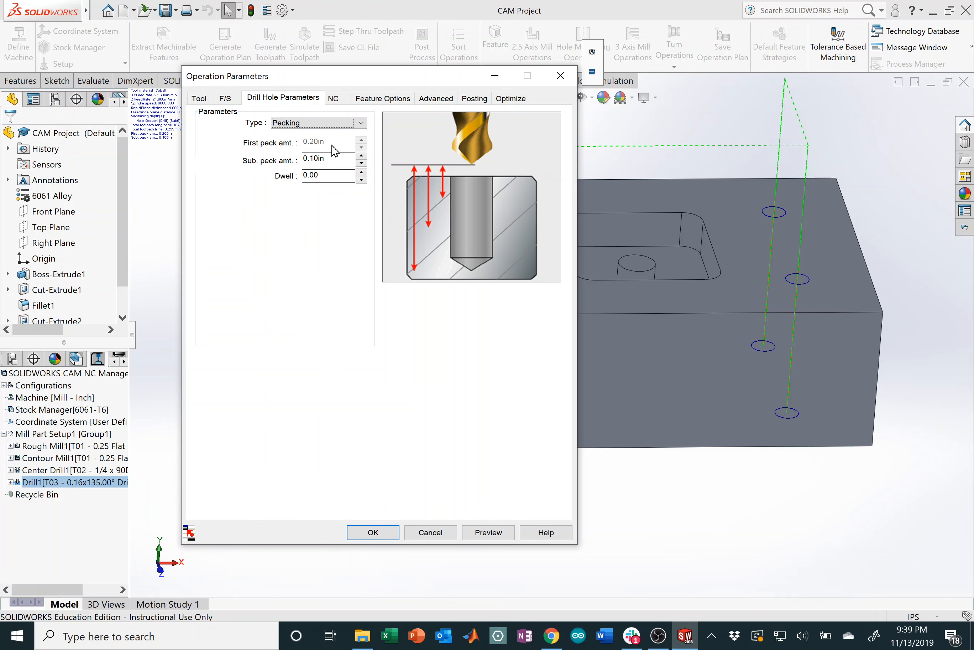
key(ctrl)
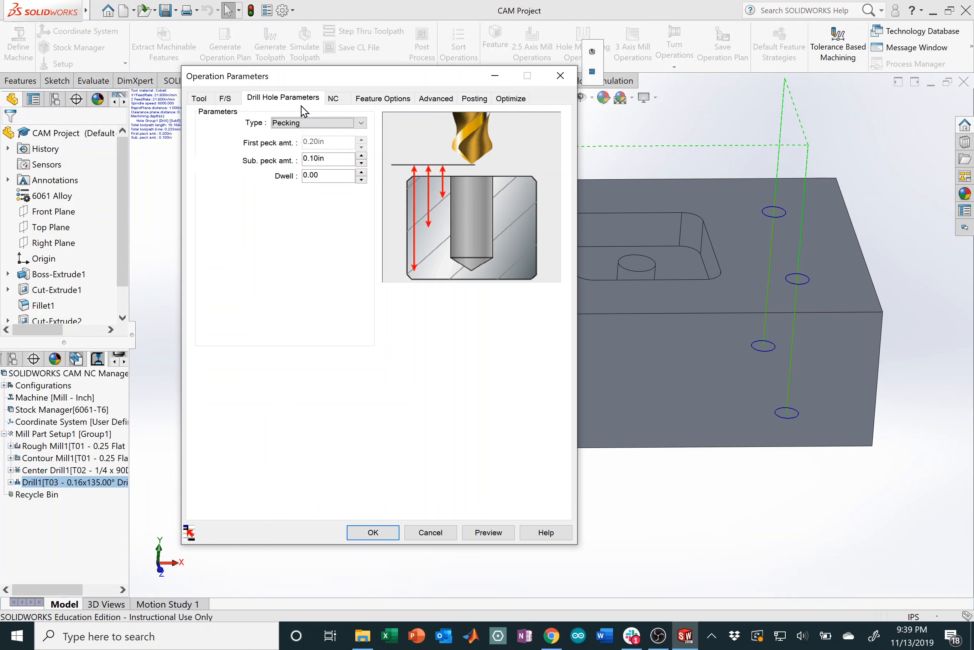
click(336, 101)
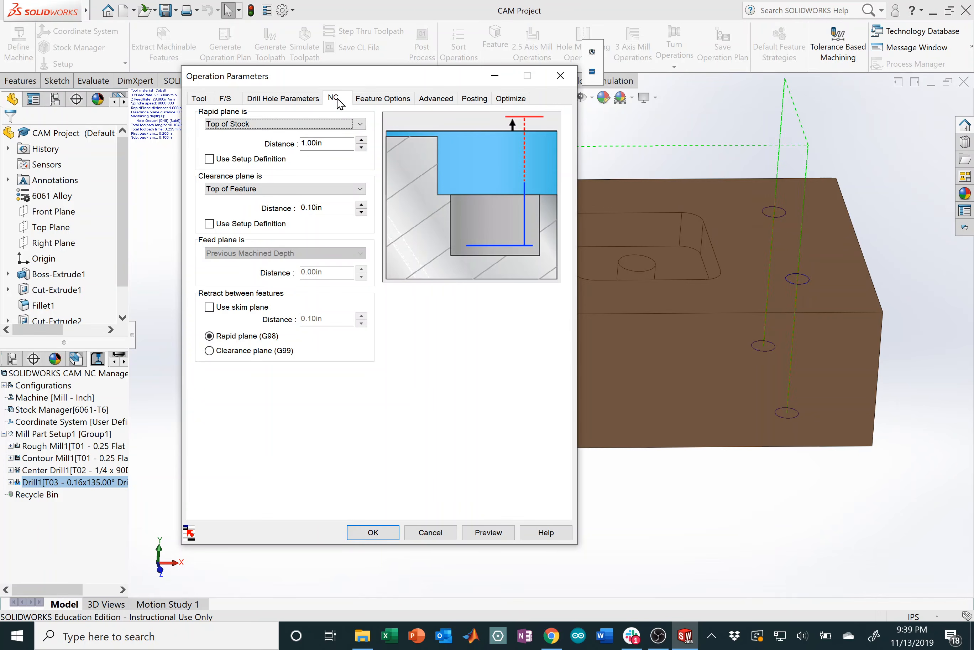
click(386, 100)
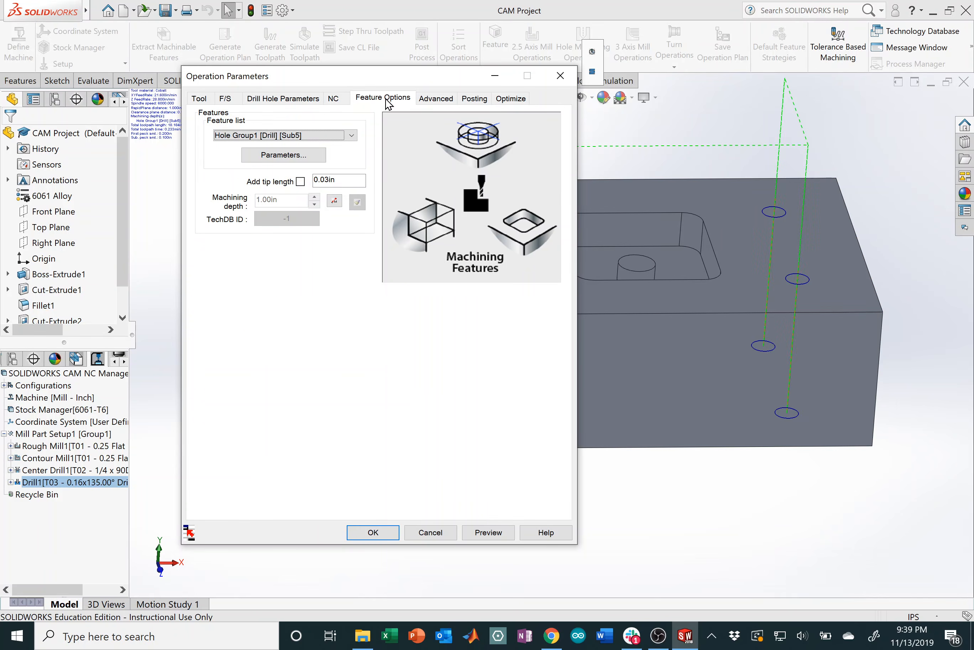
Step: Turn off added tip length and override Hole Group1's machining depth to 1.05 in
key(ctrl)
click(300, 182)
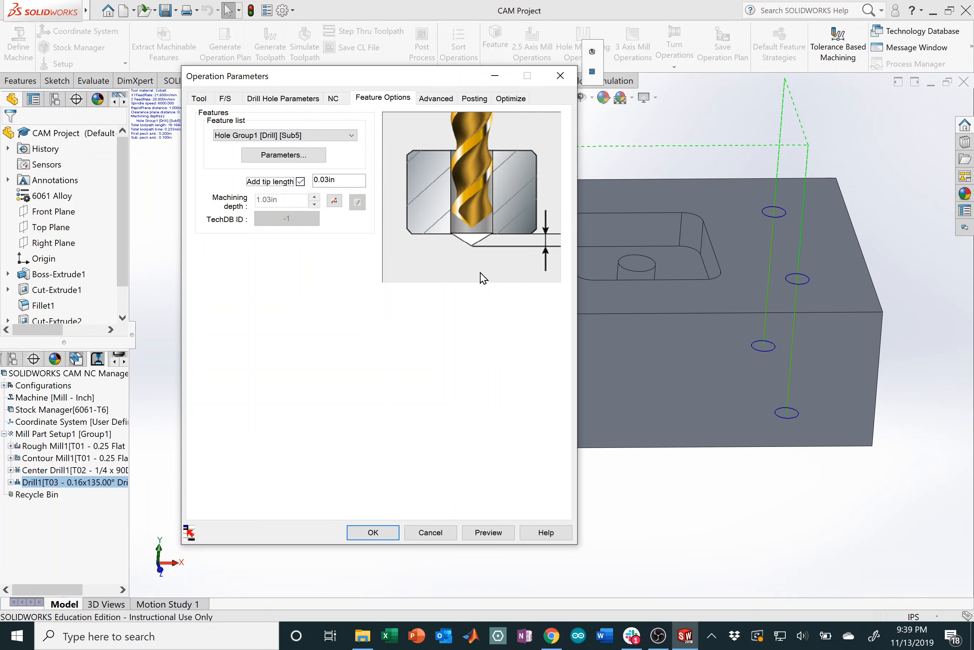
click(300, 181)
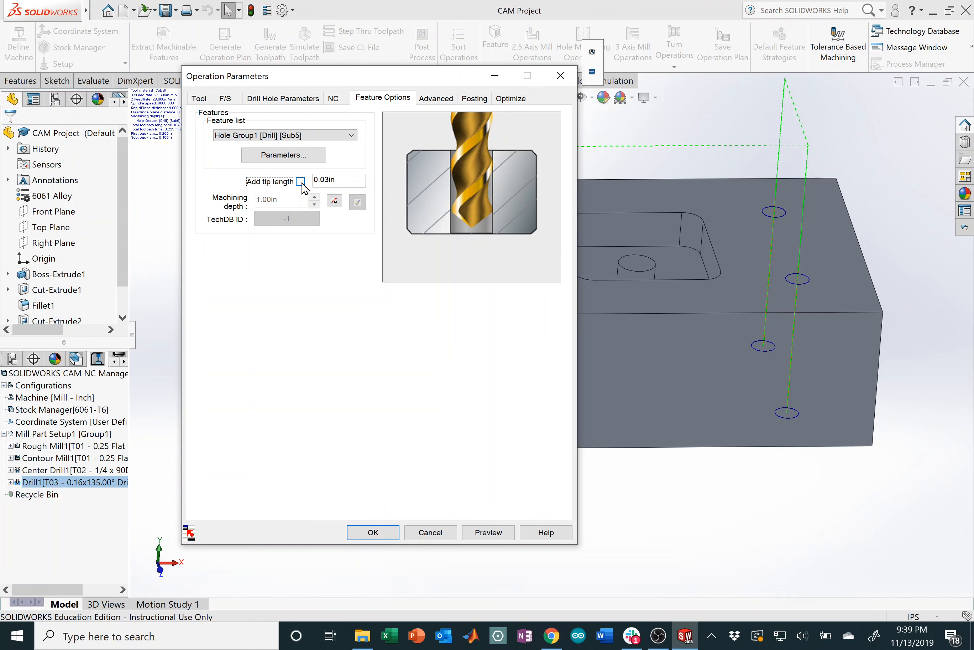
click(335, 202)
click(271, 200)
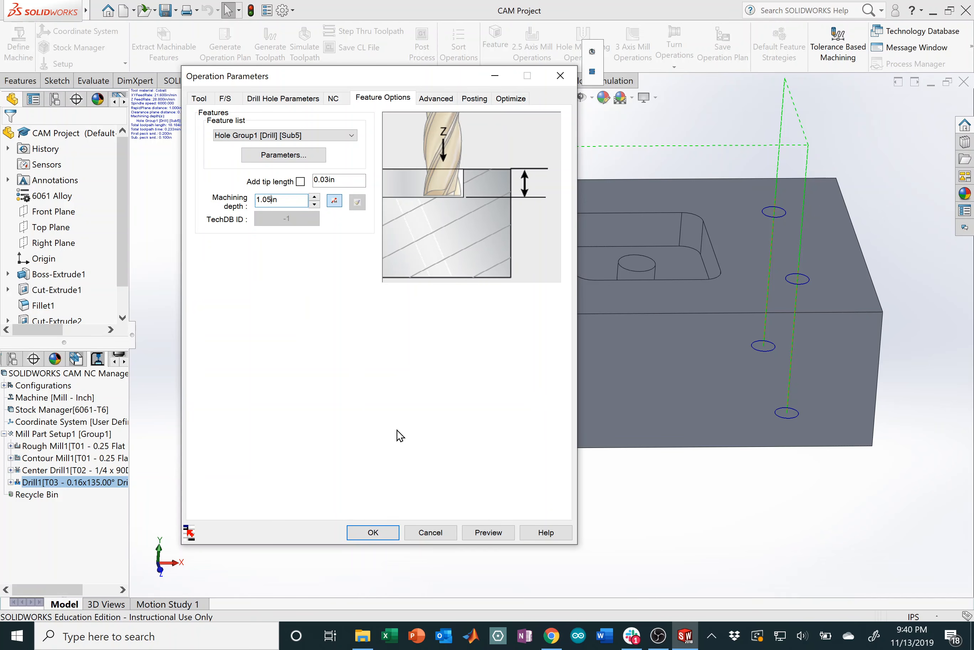
click(439, 100)
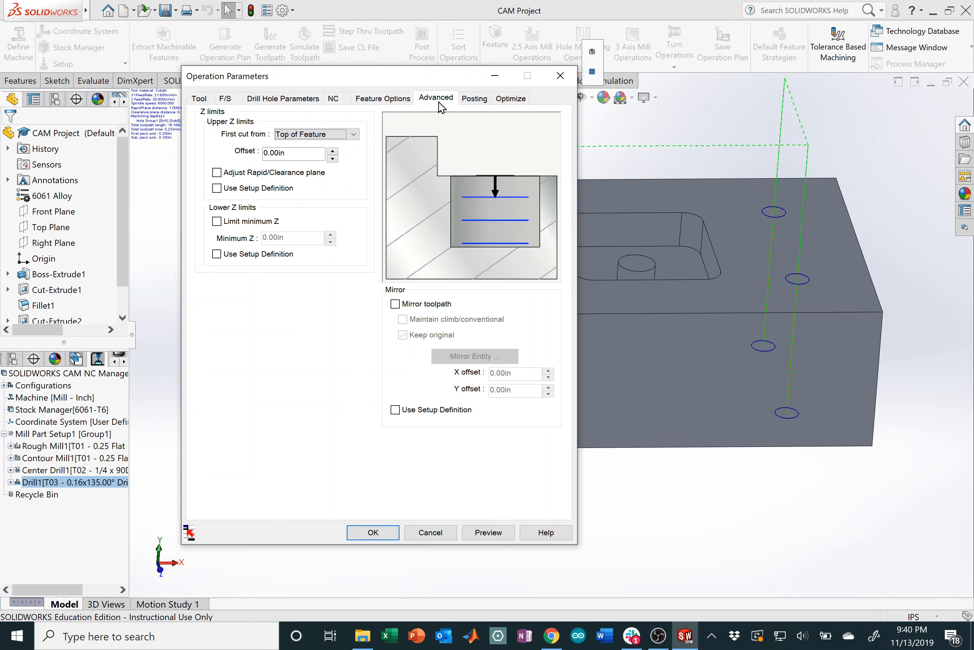
Step: Apply the Drill1 changes and orbit the block to a side view
click(387, 534)
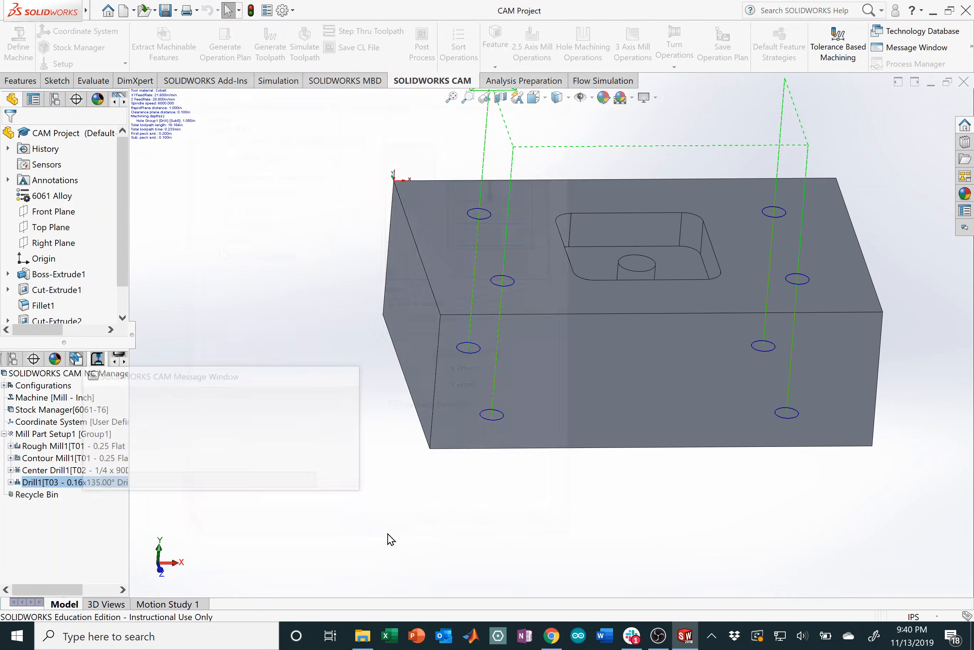
right_click(94, 234)
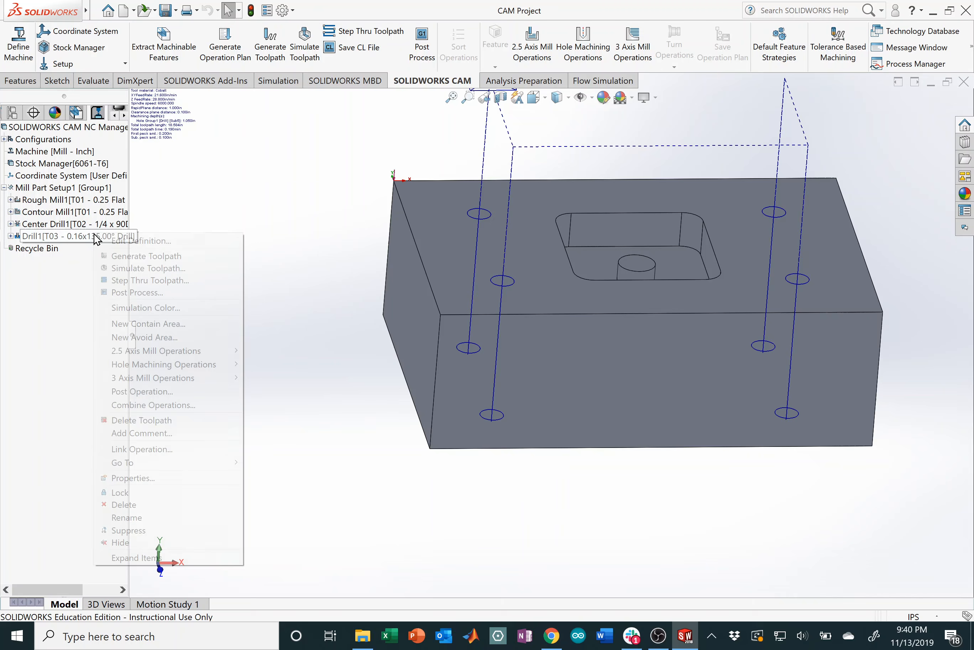
click(504, 386)
middle_drag(317, 328, 476, 297)
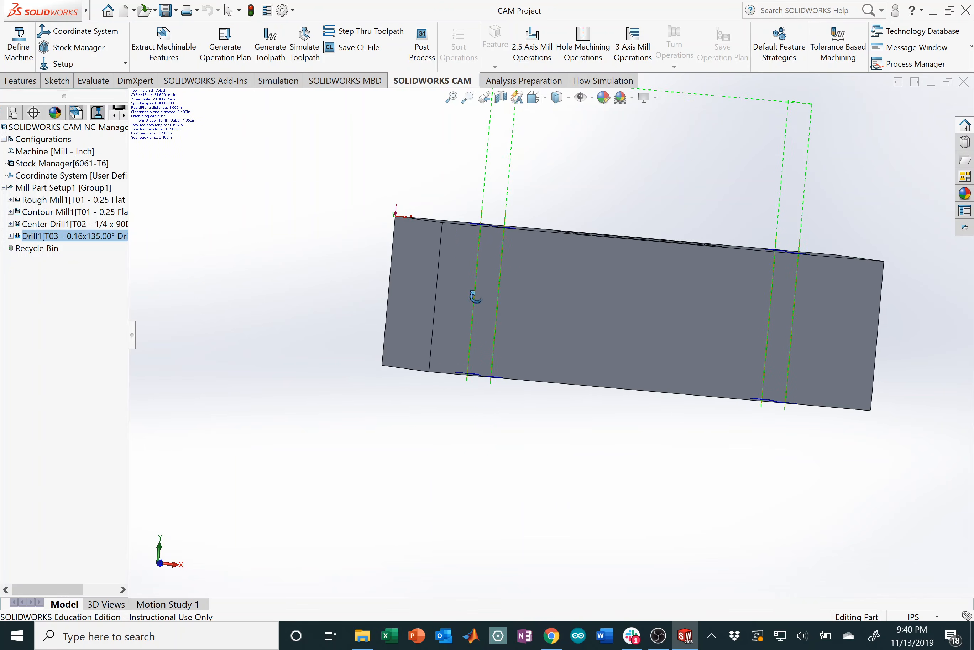
Step: Re-simulate the revised Drill1 toolpath and inspect the four drilled holes
right_click(80, 236)
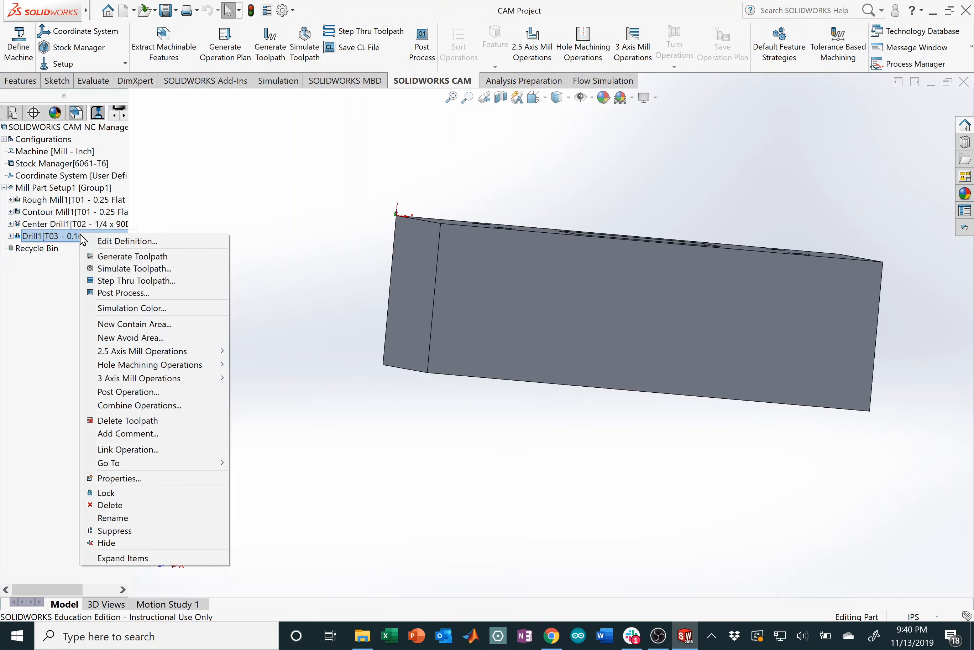
click(135, 268)
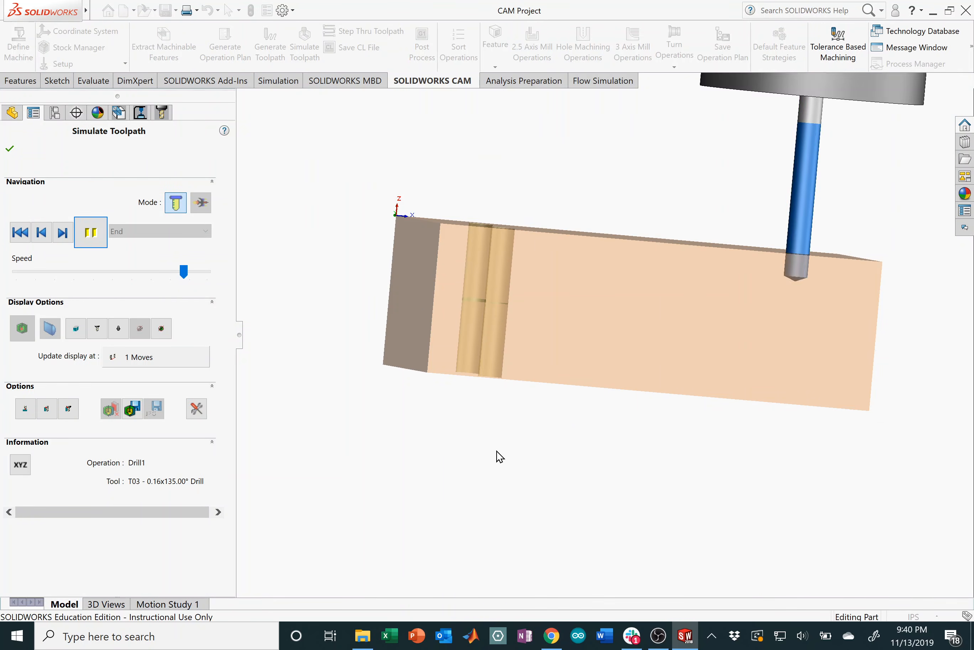
mouse_move(566, 426)
middle_down()
mouse_move(574, 365)
mouse_move(573, 427)
middle_up()
click(15, 154)
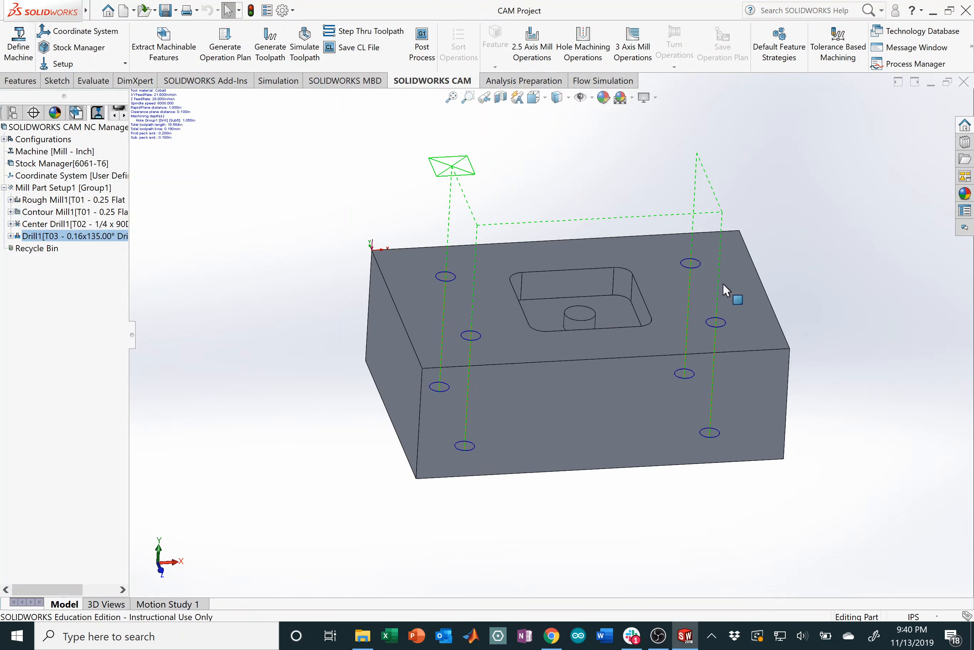
Step: Display the Center Drill1, Rough Mill1 and Contour Mill1 toolpaths, then bring up Contour Mill1's actions
scroll(579, 405, down, 1)
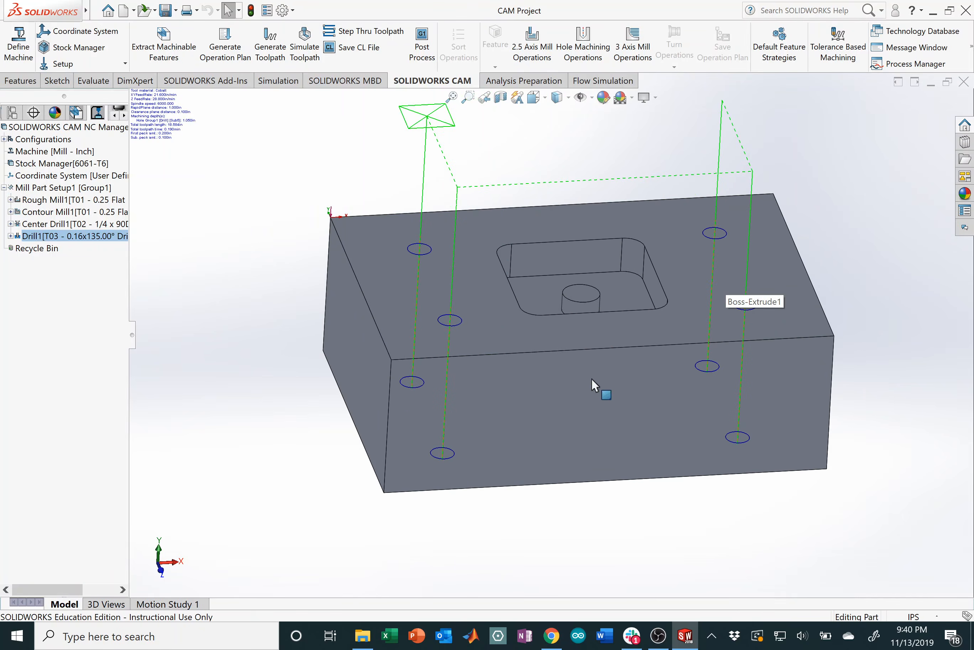
click(54, 223)
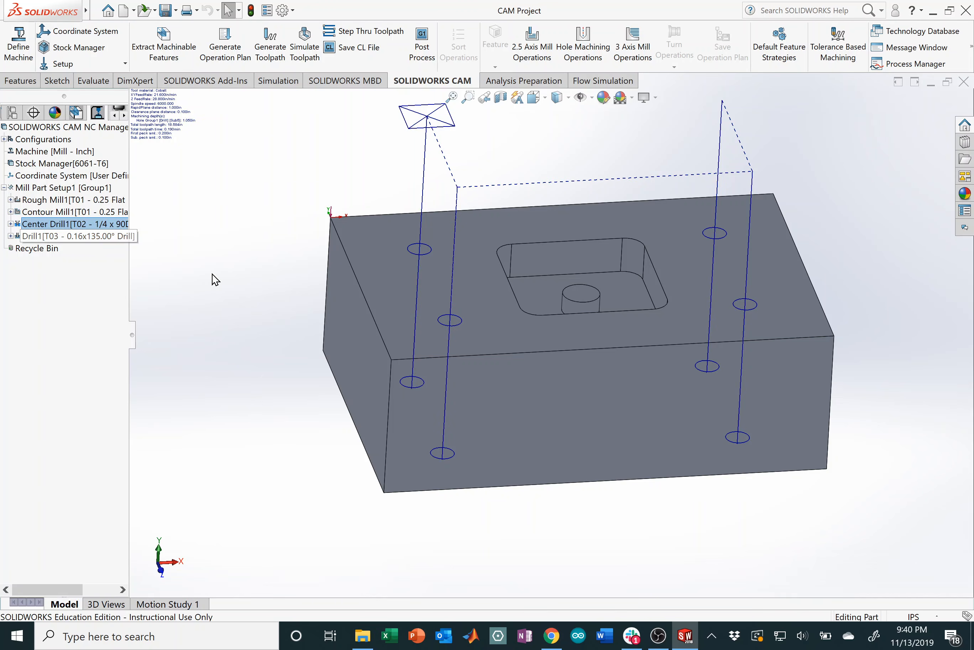
click(66, 200)
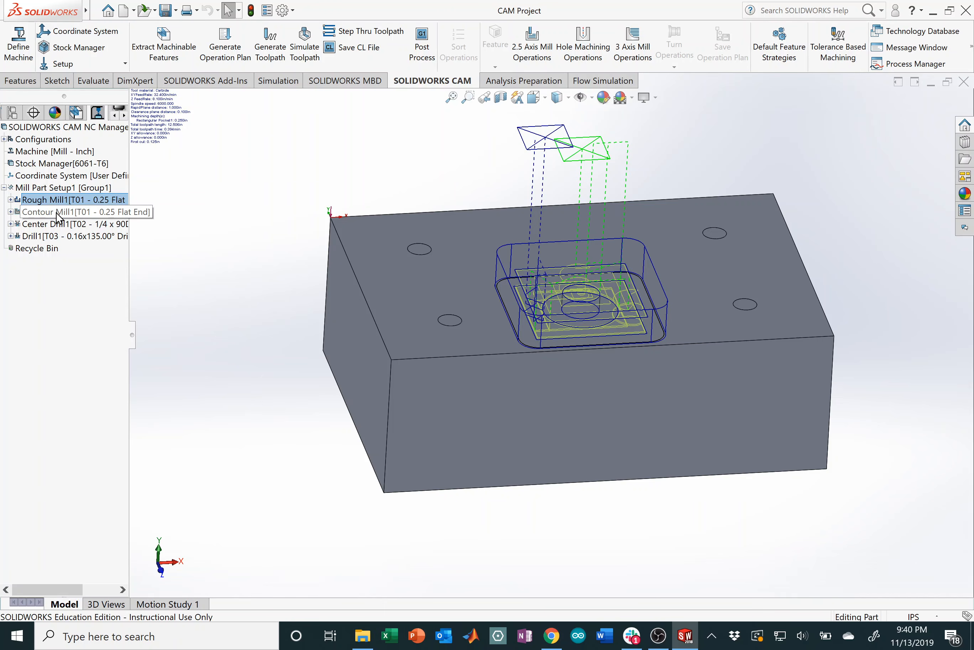
click(71, 211)
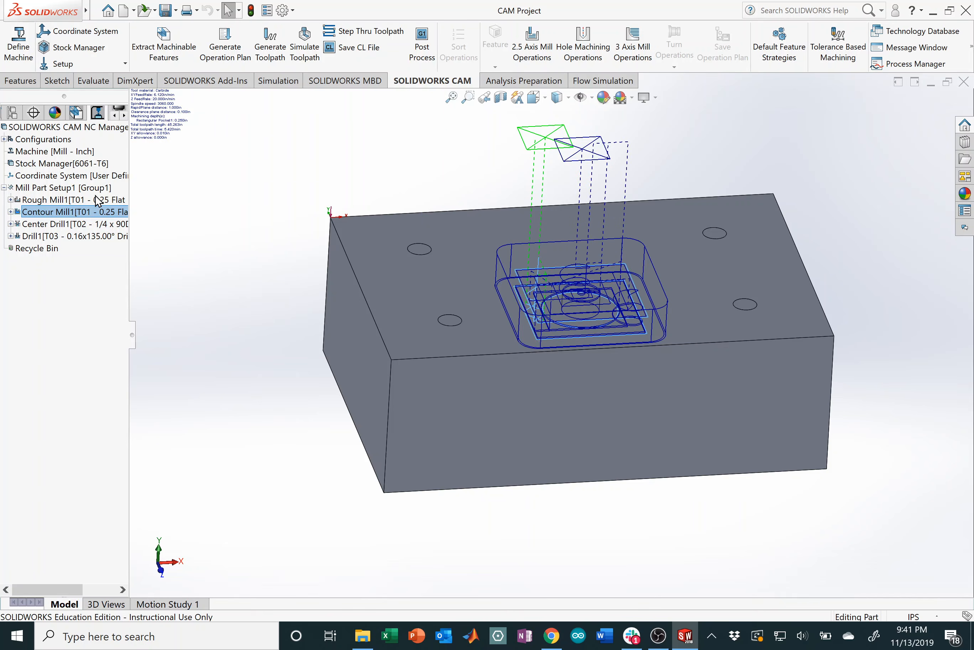
right_click(88, 215)
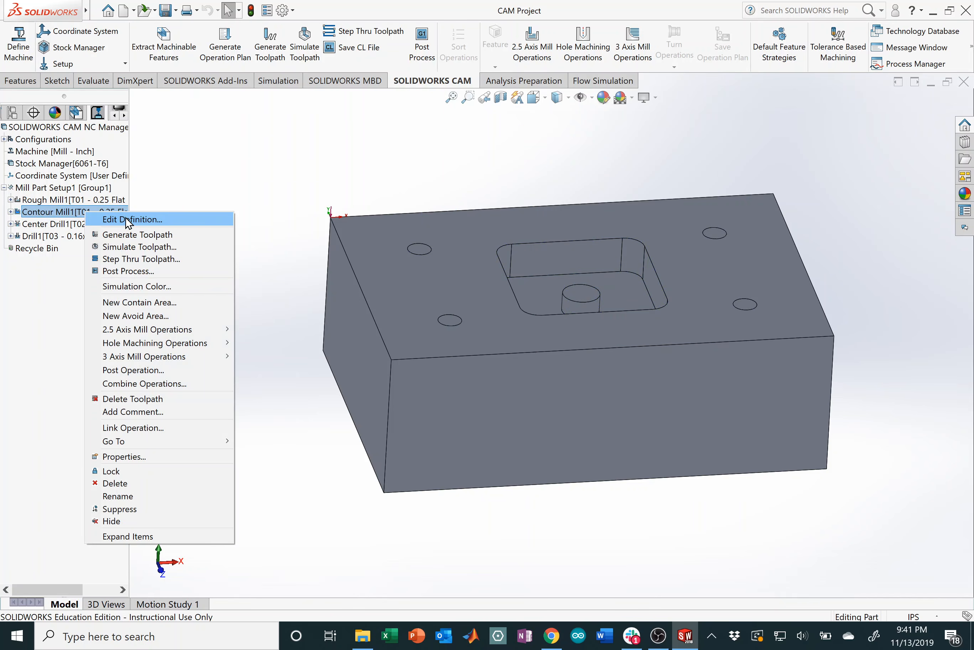
Step: Set Contour Mill1's speeds and feeds to be defined by the tool, giving 3060 rpm and 6.12 in/min XY feed
click(129, 220)
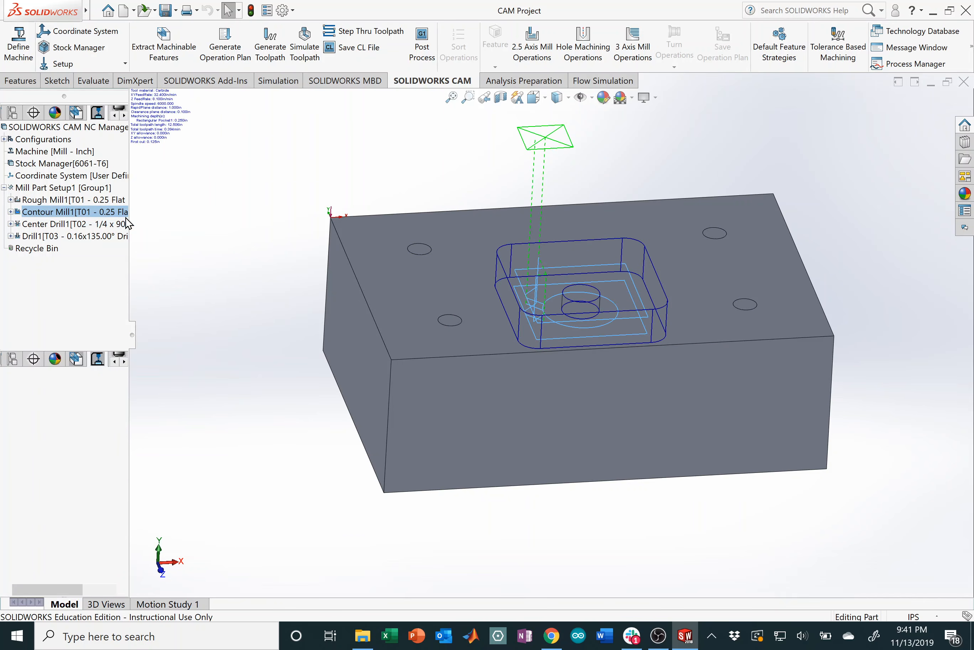
click(229, 99)
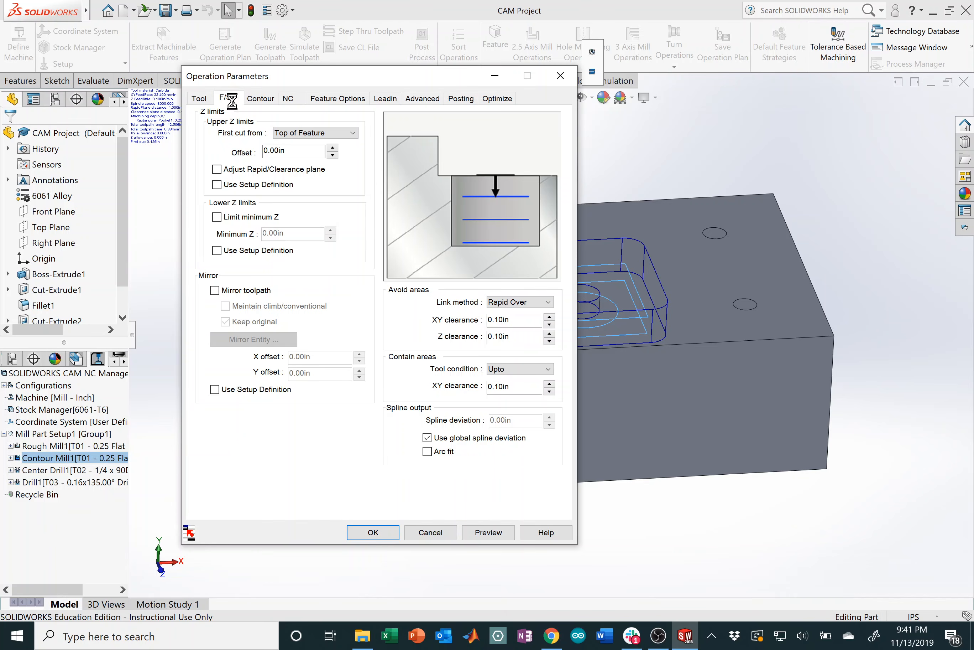
click(348, 121)
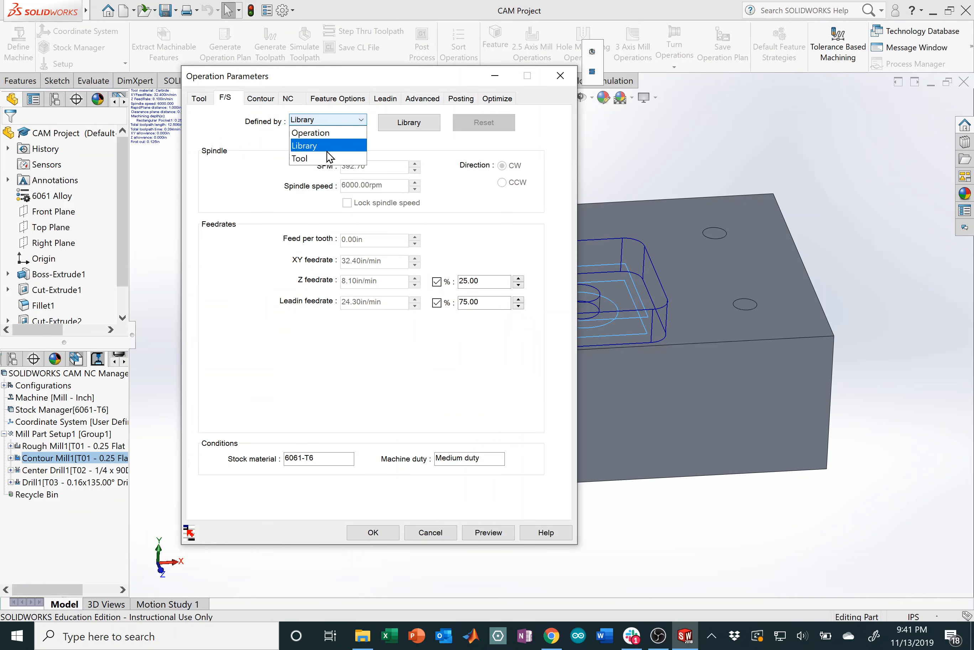
click(323, 158)
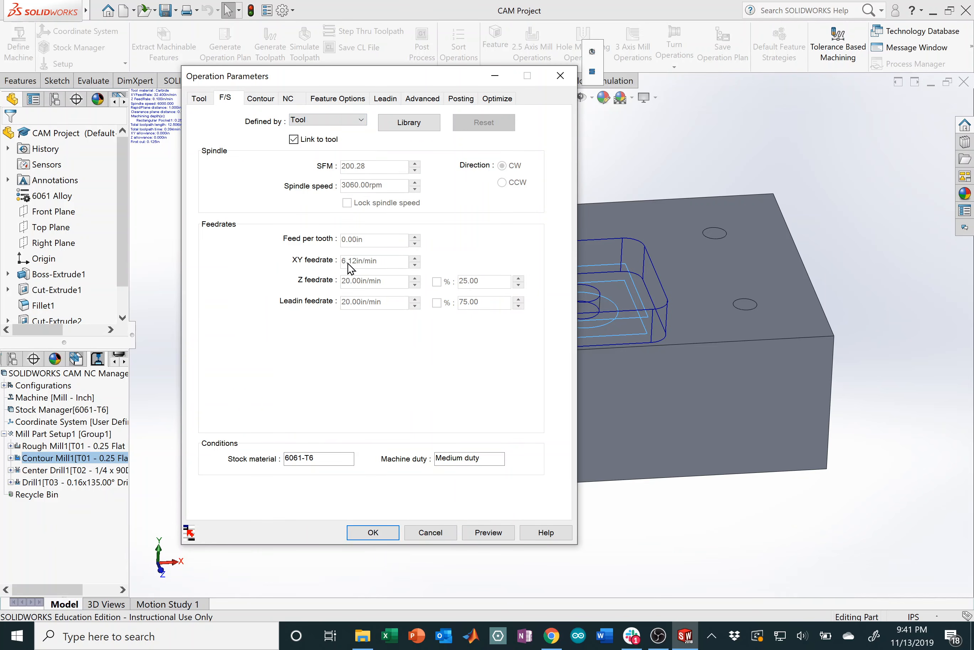
key(ctrl)
click(387, 537)
click(78, 225)
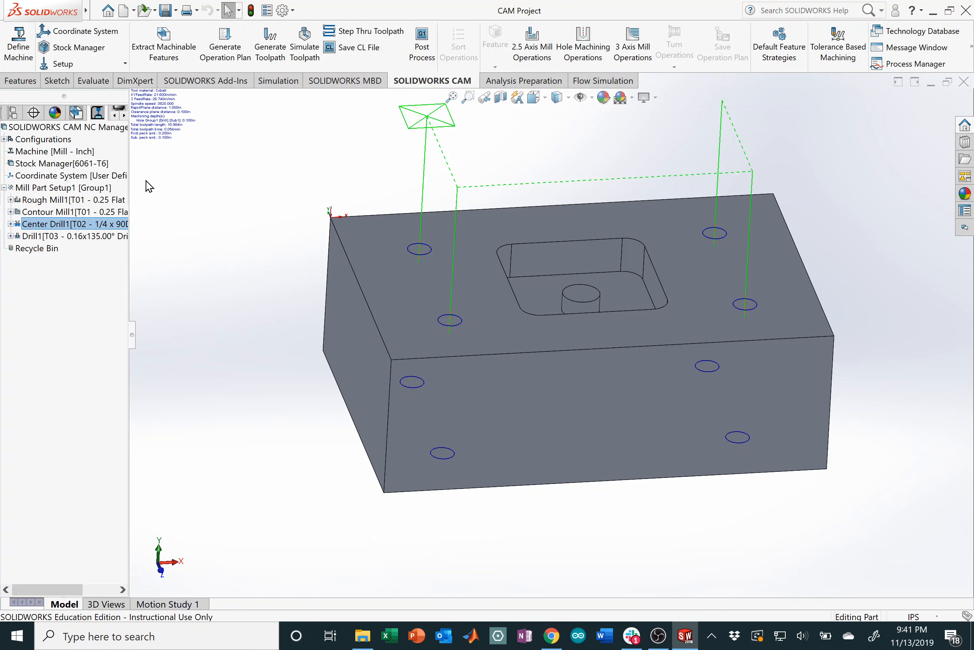
click(82, 237)
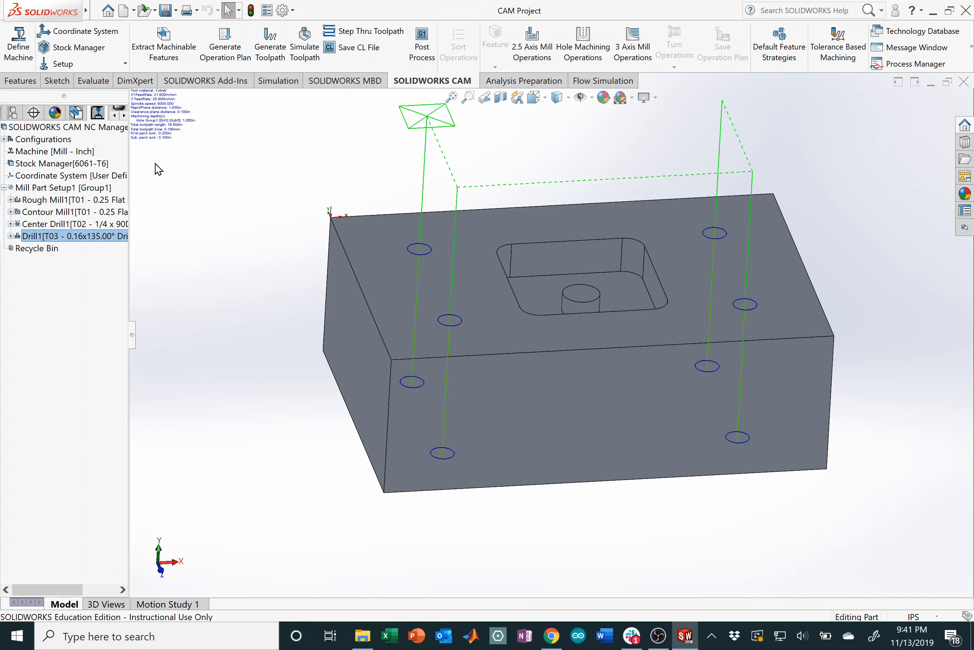
click(89, 237)
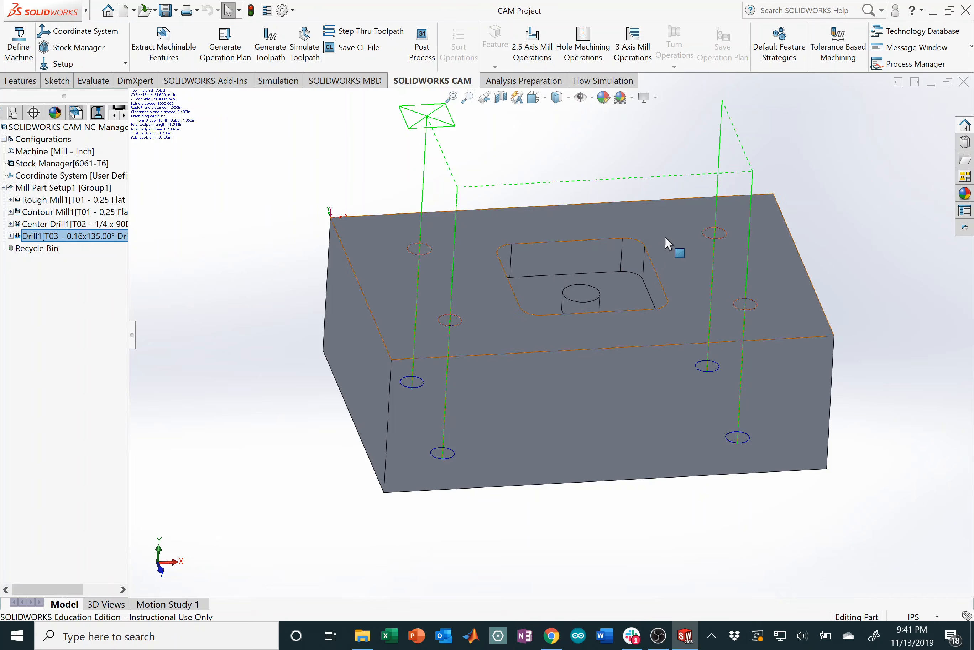
middle_drag(665, 237, 837, 265)
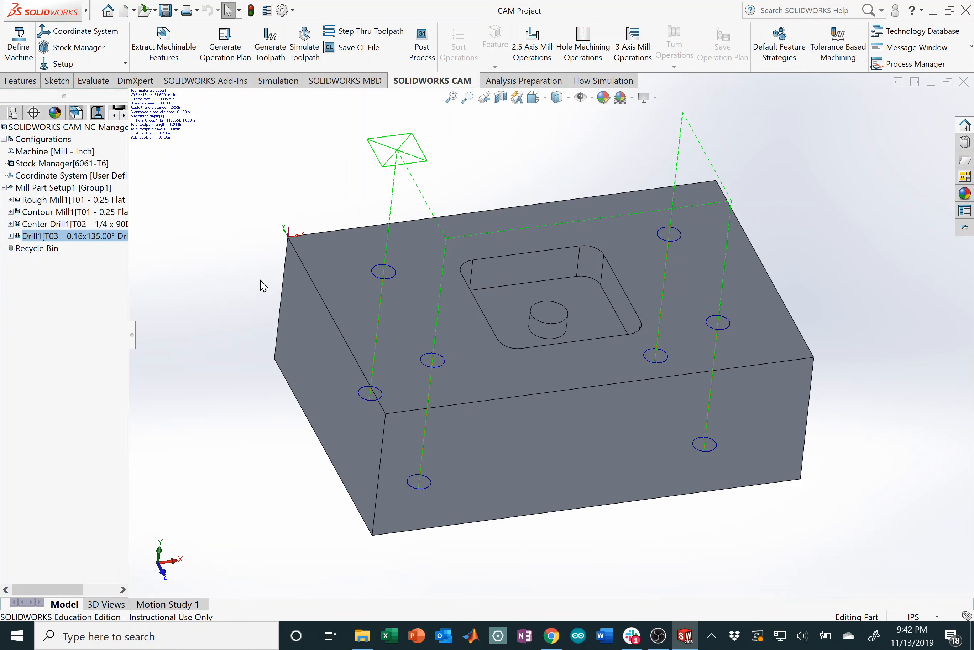
click(51, 190)
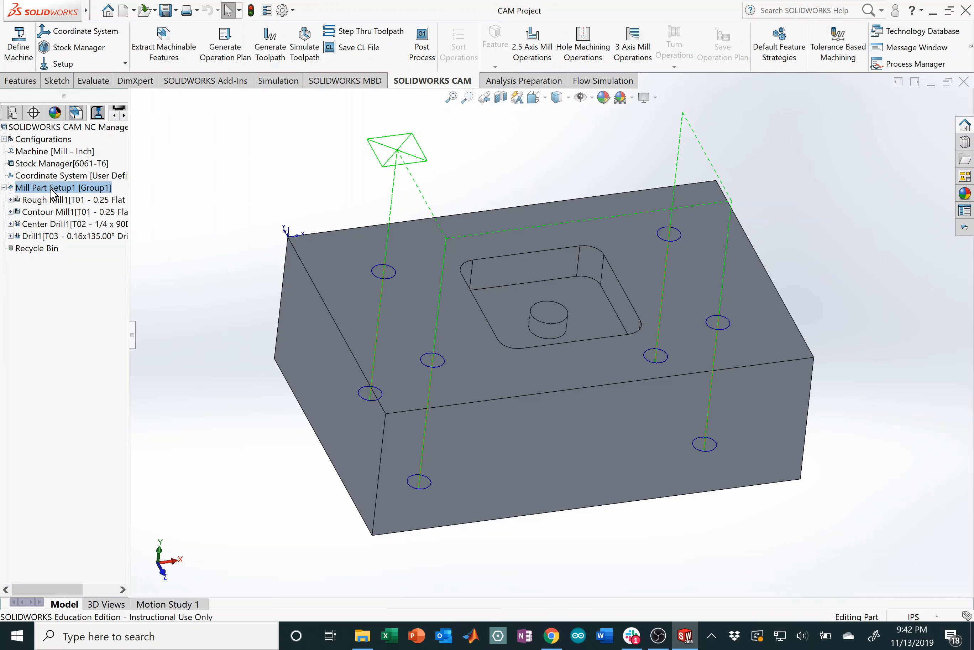
Step: Simulate all toolpaths of Mill Part Setup1 at maximum speed
right_click(54, 194)
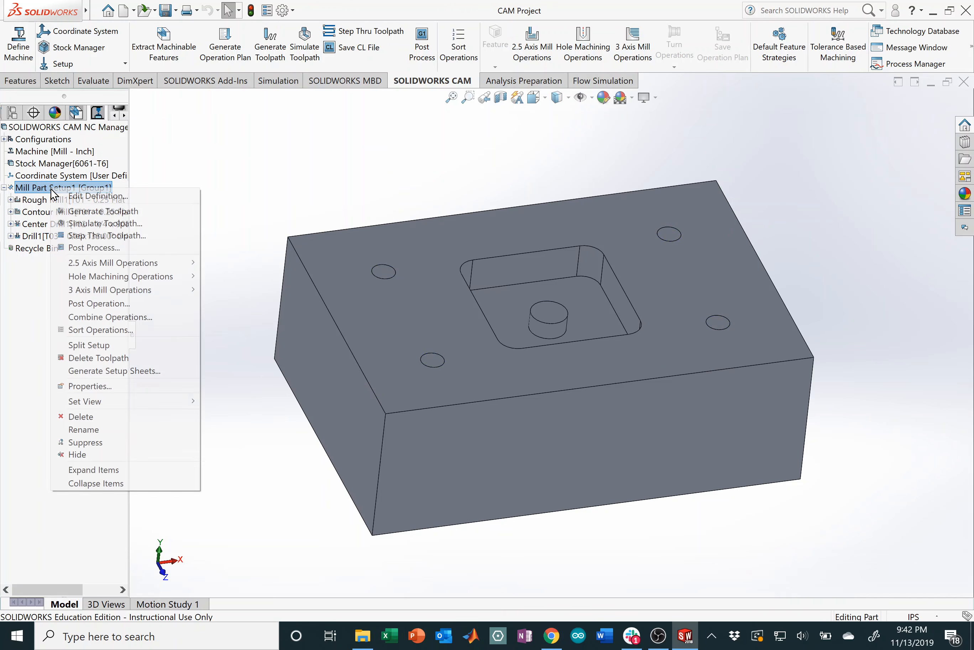
click(130, 224)
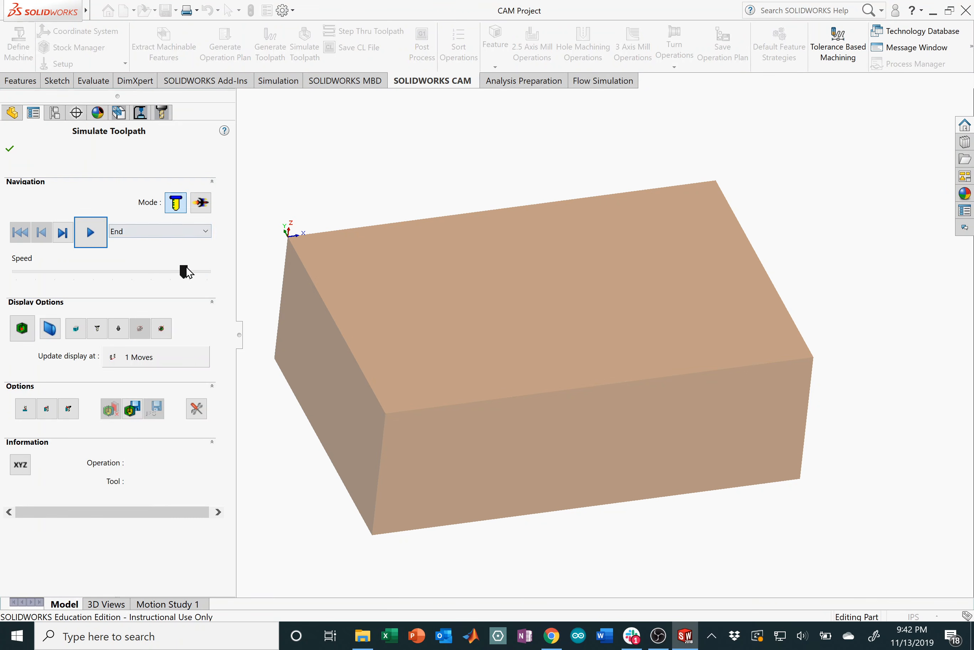
drag(185, 271, 245, 275)
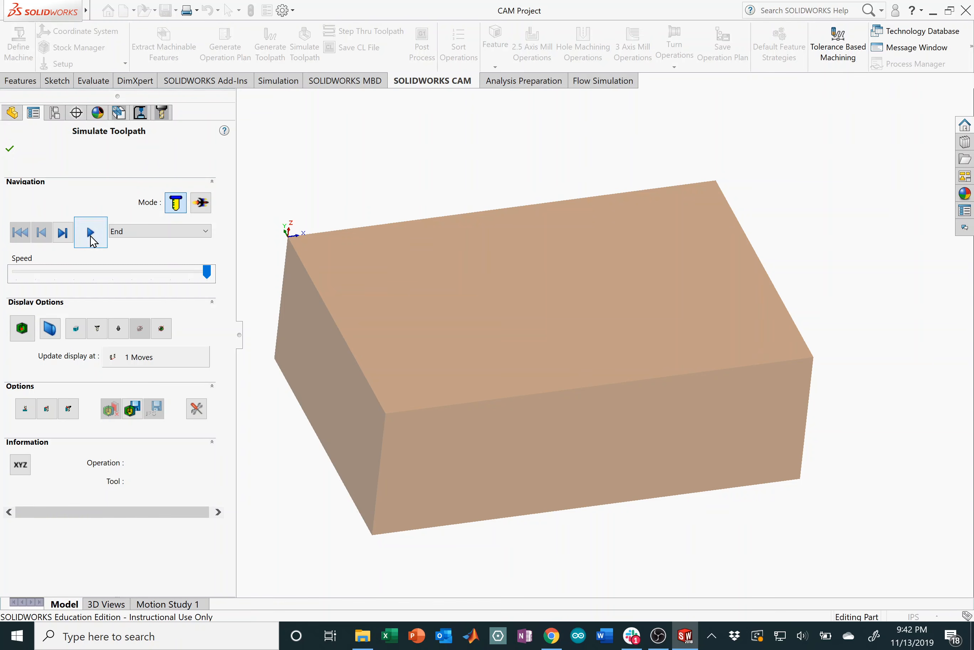
click(89, 233)
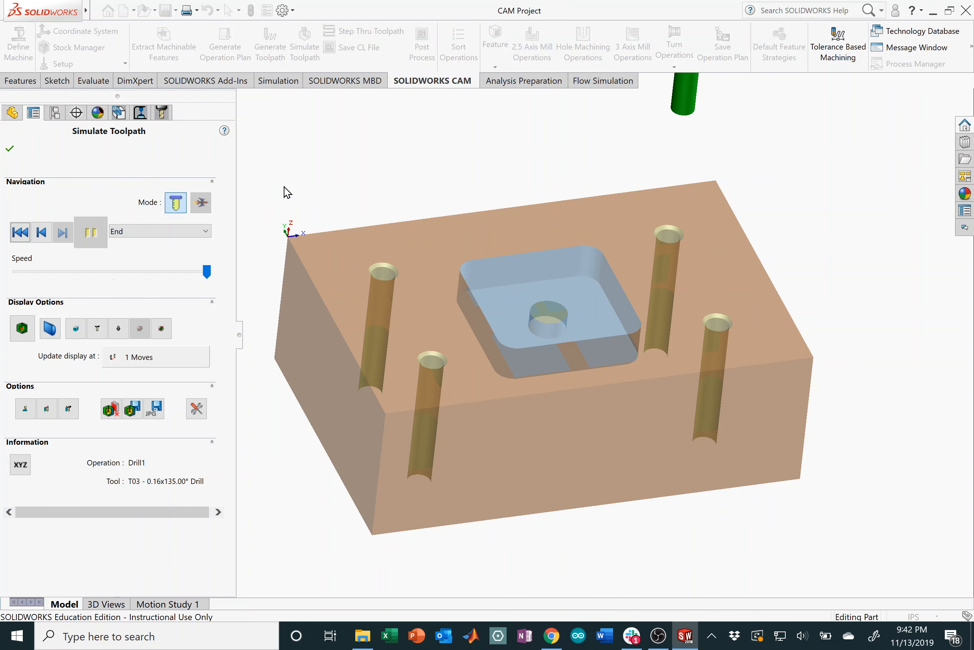
Step: Orbit and zoom to the top-left hole and measure its diameter, about 0.159 in
middle_drag(581, 322, 582, 388)
scroll(448, 361, down, 2)
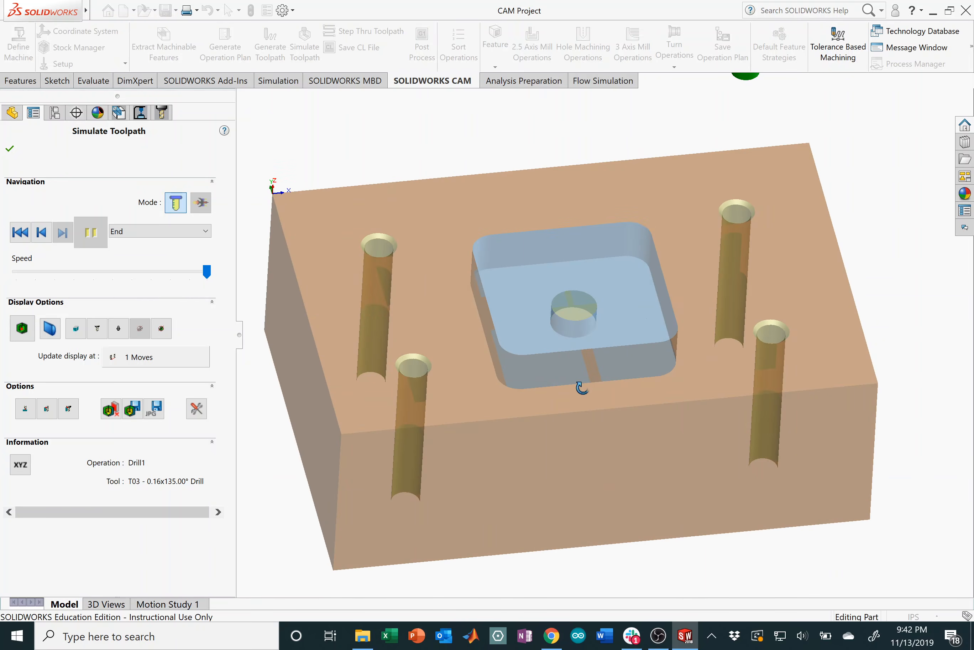
scroll(352, 233, down, 4)
middle_drag(435, 294, 406, 254)
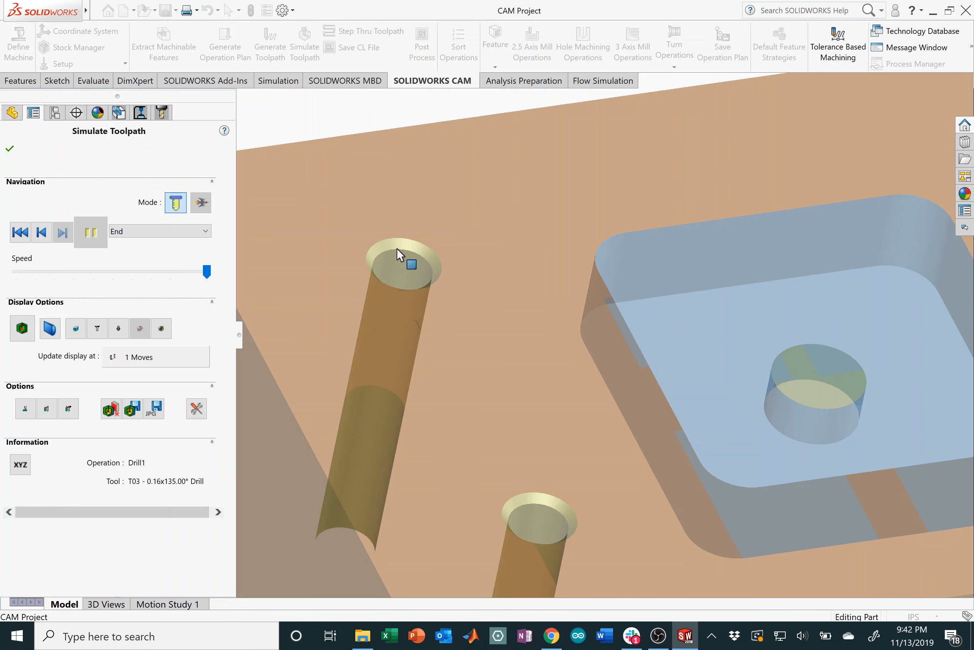
scroll(470, 292, up, 6)
scroll(772, 367, down, 2)
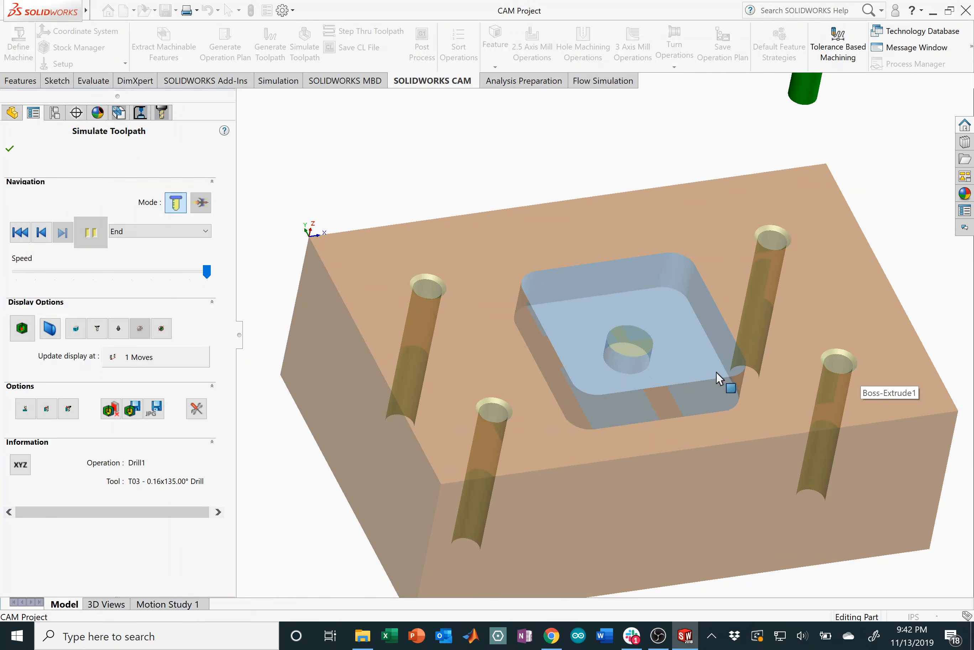
scroll(775, 417, up, 1)
scroll(796, 427, down, 2)
scroll(629, 392, up, 2)
scroll(436, 352, up, 1)
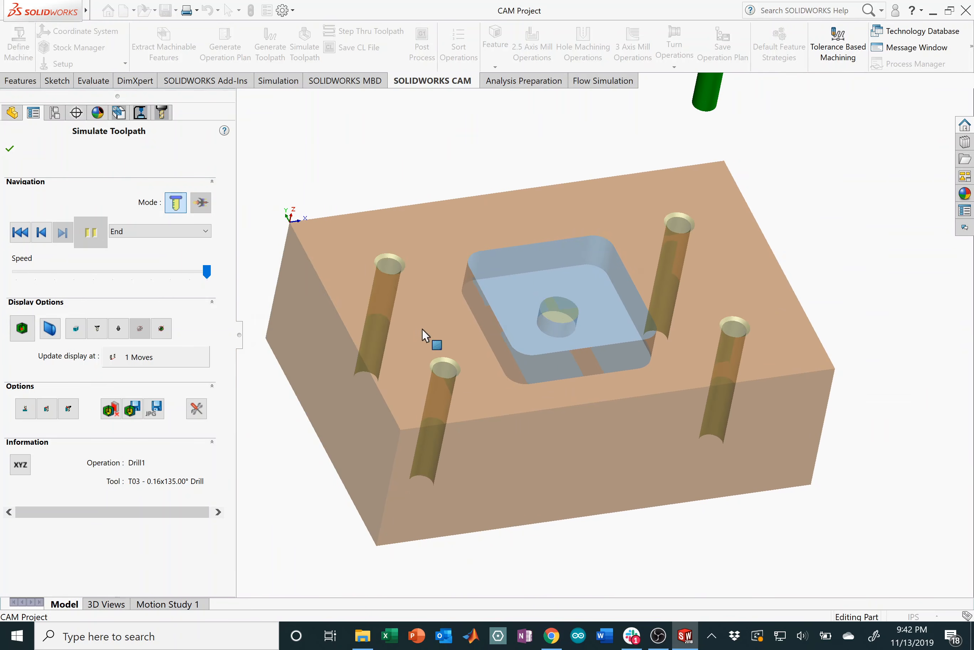
scroll(402, 301, down, 1)
scroll(385, 242, down, 2)
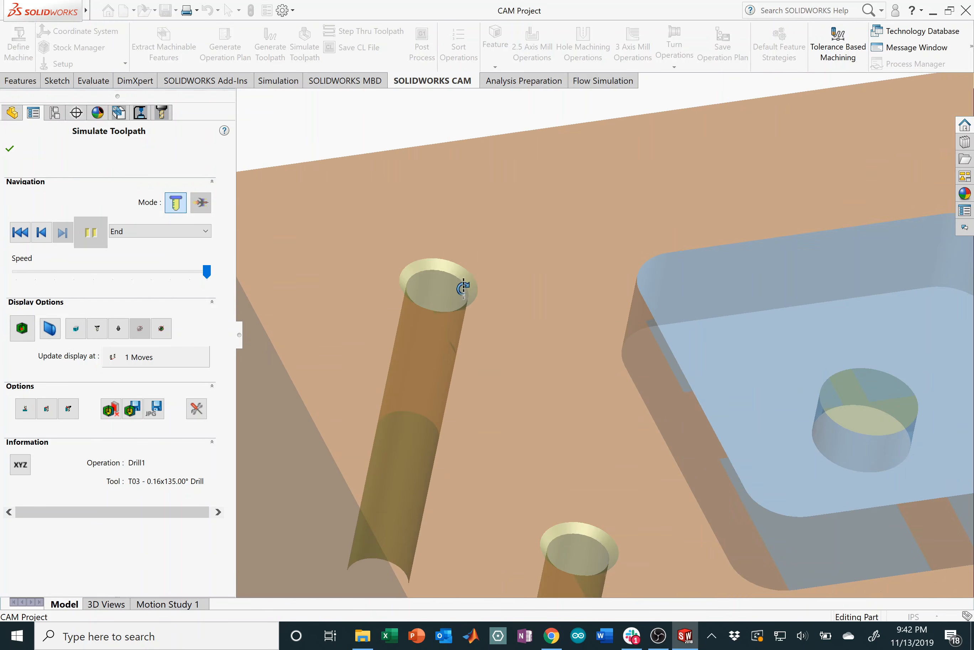
click(439, 273)
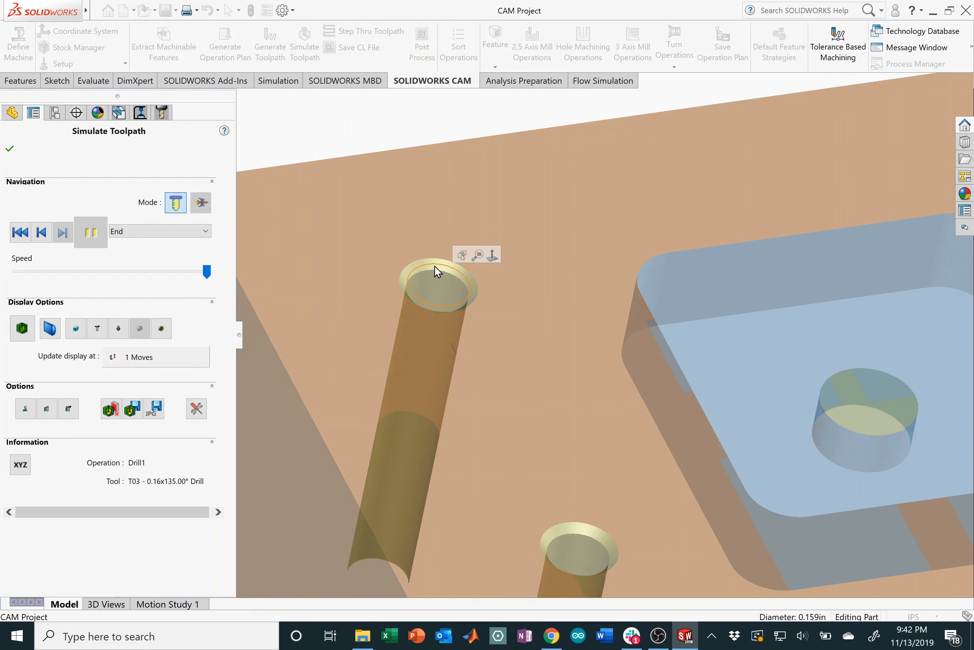
scroll(872, 437, up, 6)
scroll(572, 385, down, 3)
Step: Close the simulation and display the Drill1 toolpath
scroll(317, 242, down, 2)
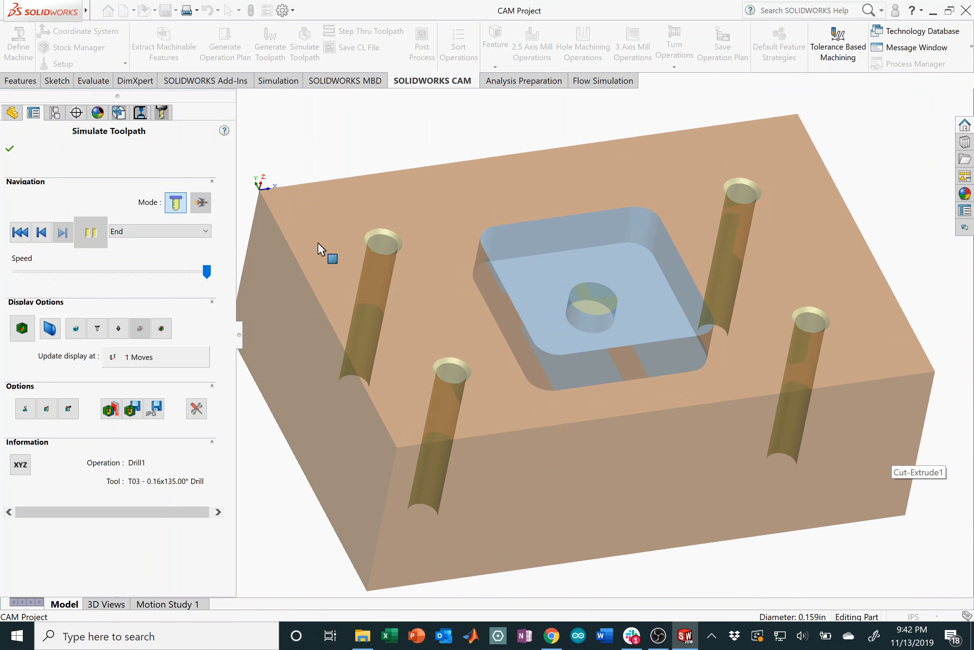
click(9, 148)
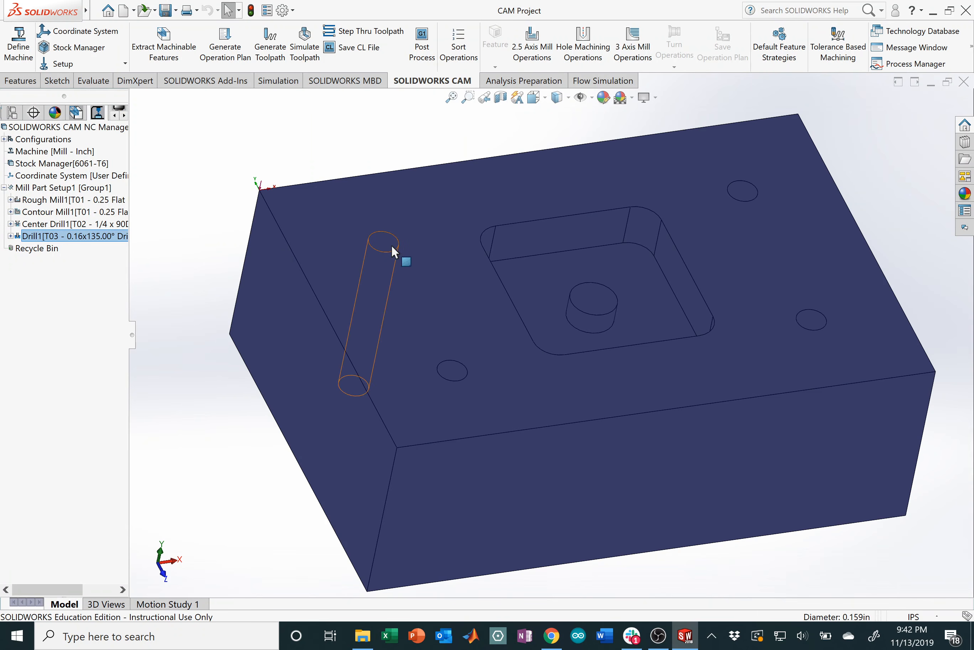
click(110, 237)
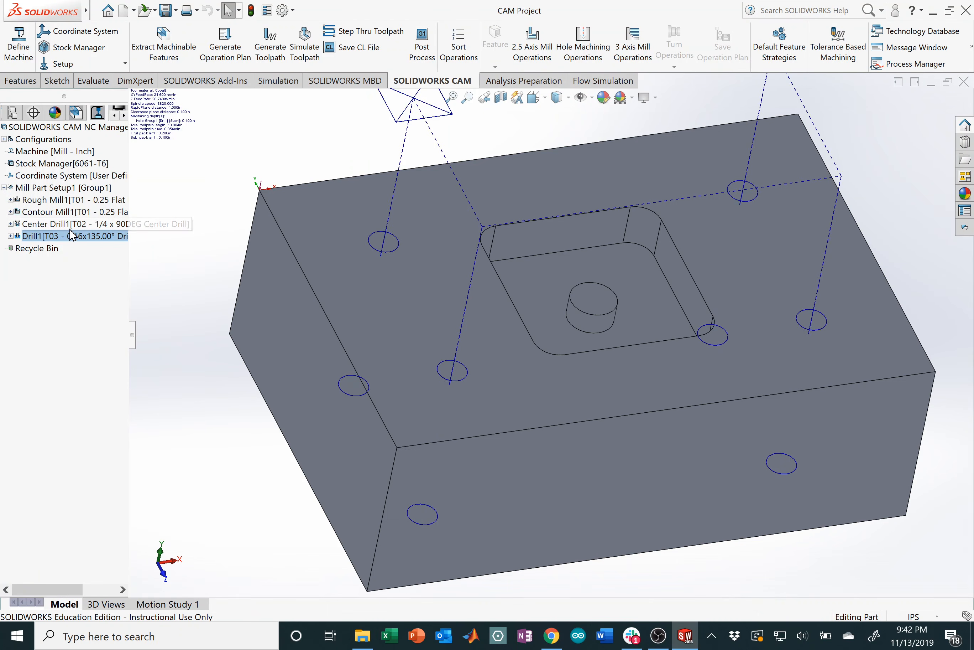
Step: Set Center Drill1's created diameter to 0.15 in, recalculating its depth to 0.08 in
right_click(71, 230)
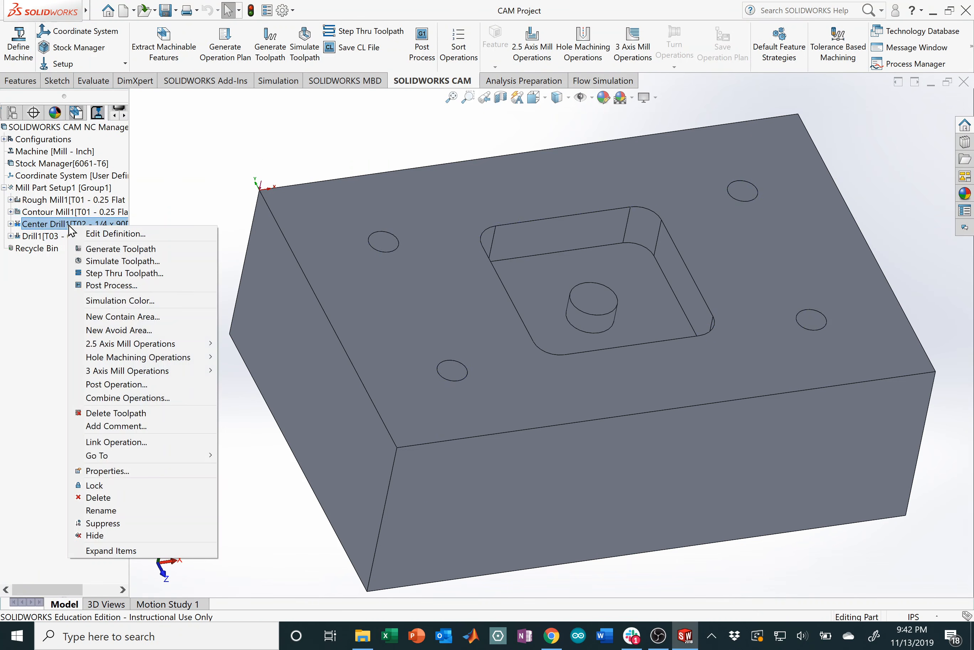
click(126, 235)
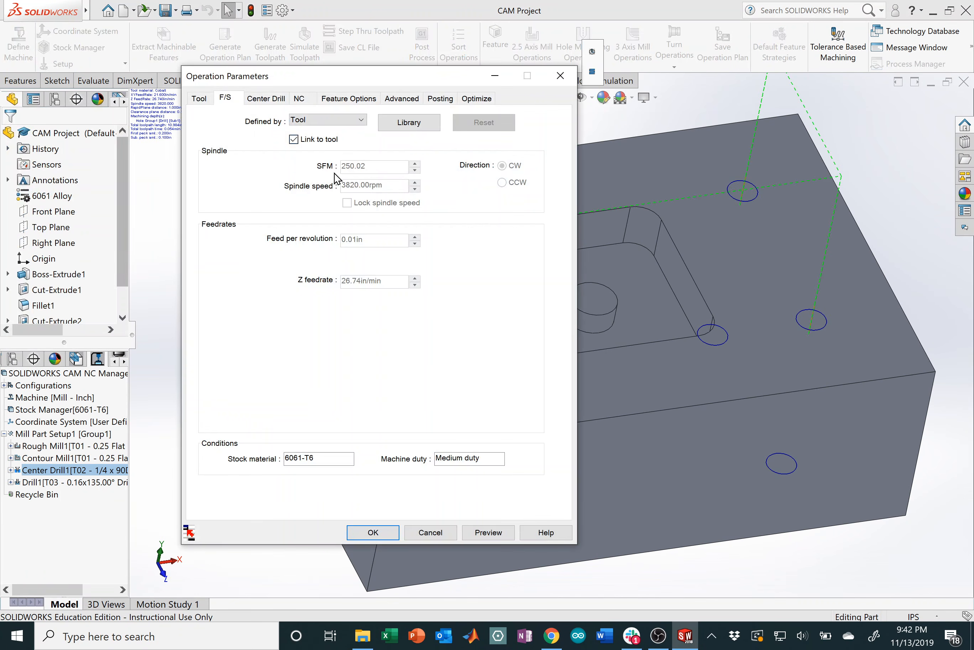
click(348, 100)
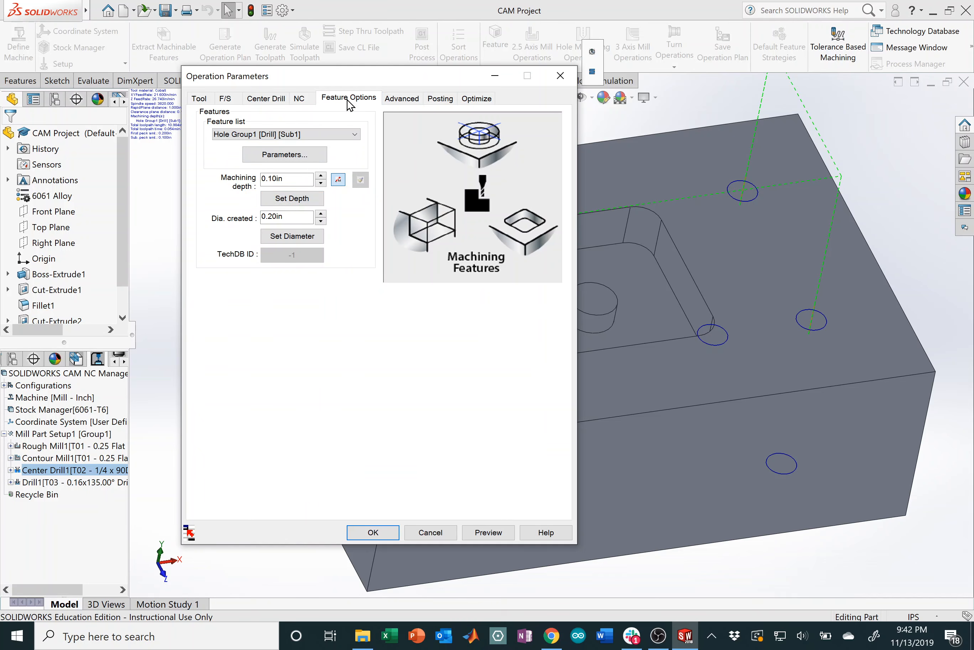
drag(300, 215, 232, 209)
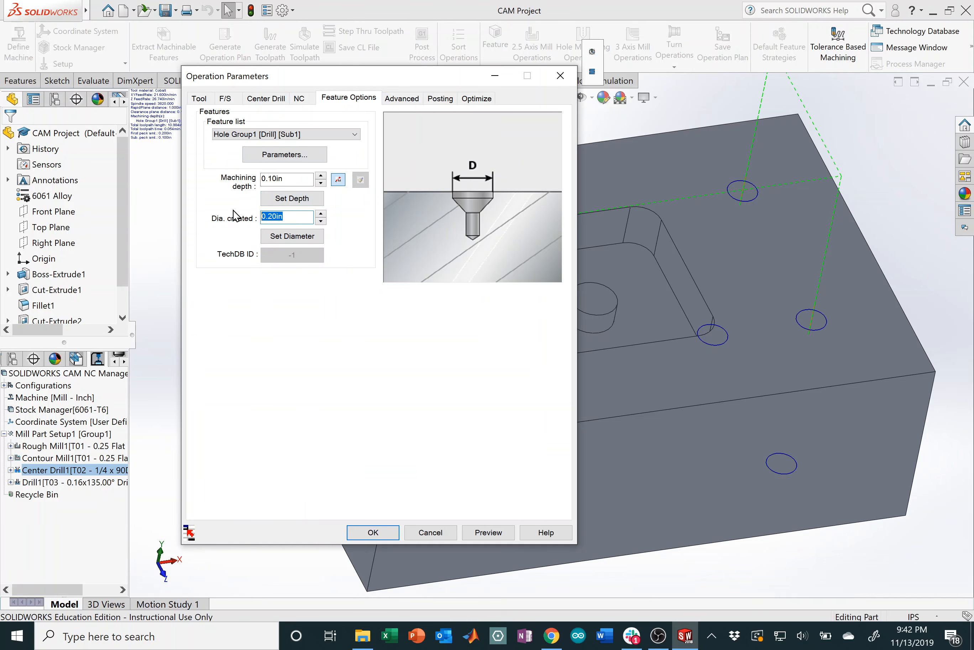
text(.15)
click(317, 238)
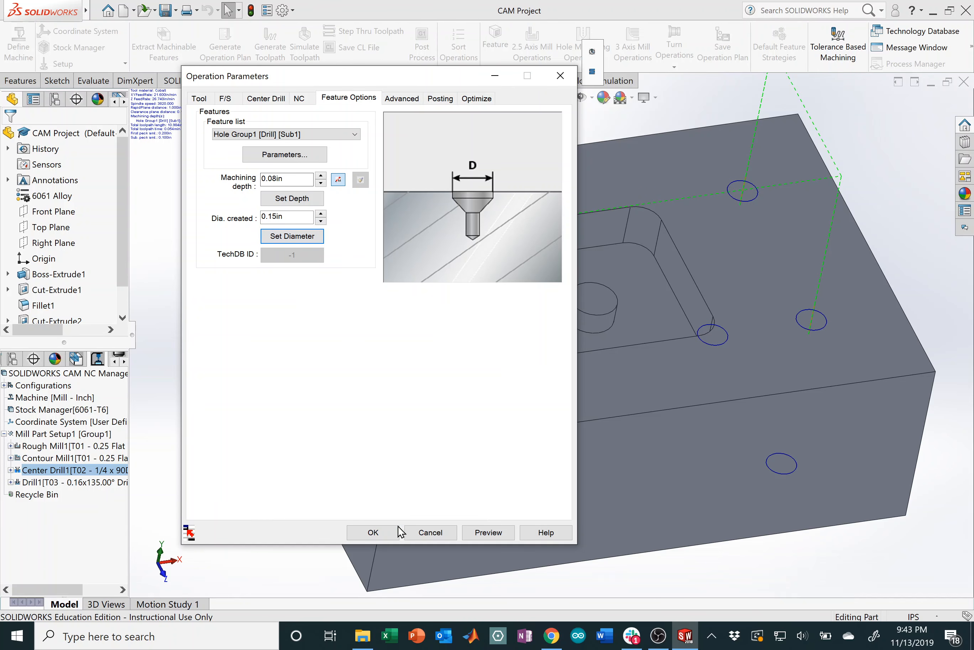
click(373, 533)
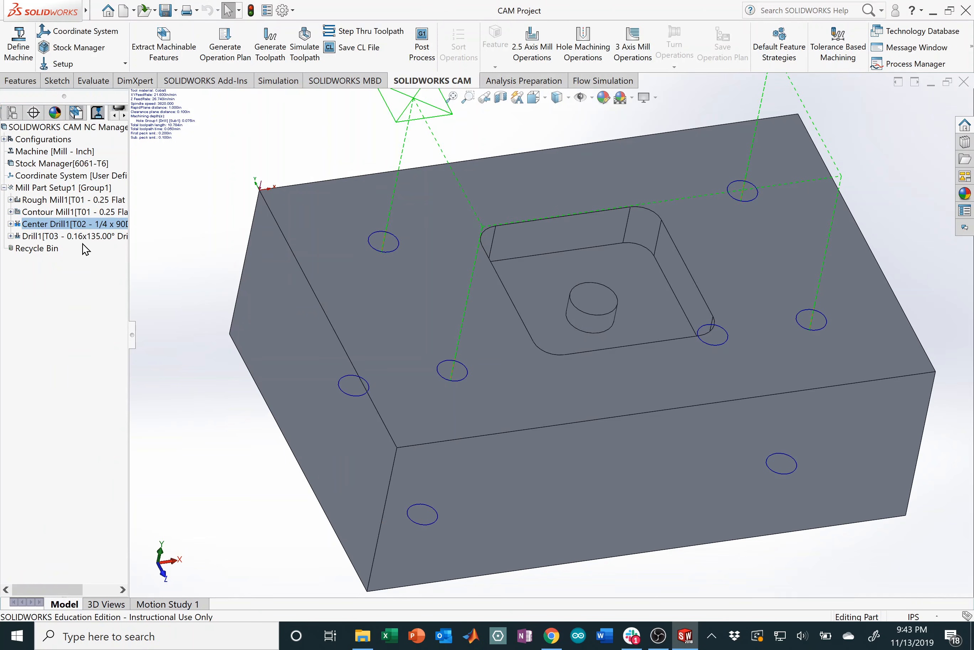
right_click(72, 223)
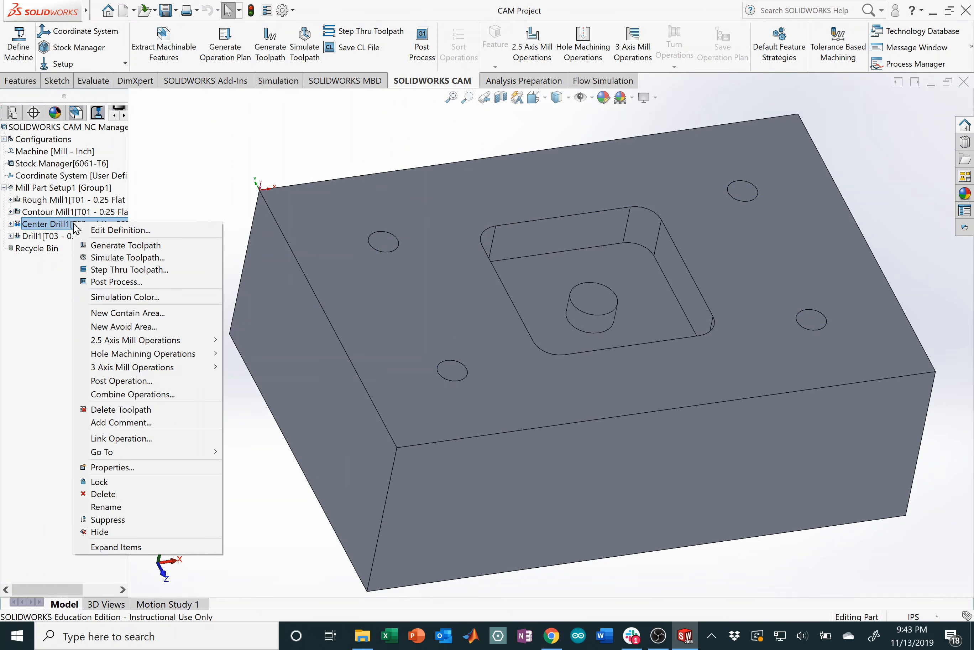
Step: Simulate only the Center Drill1 toolpath on the block
click(121, 257)
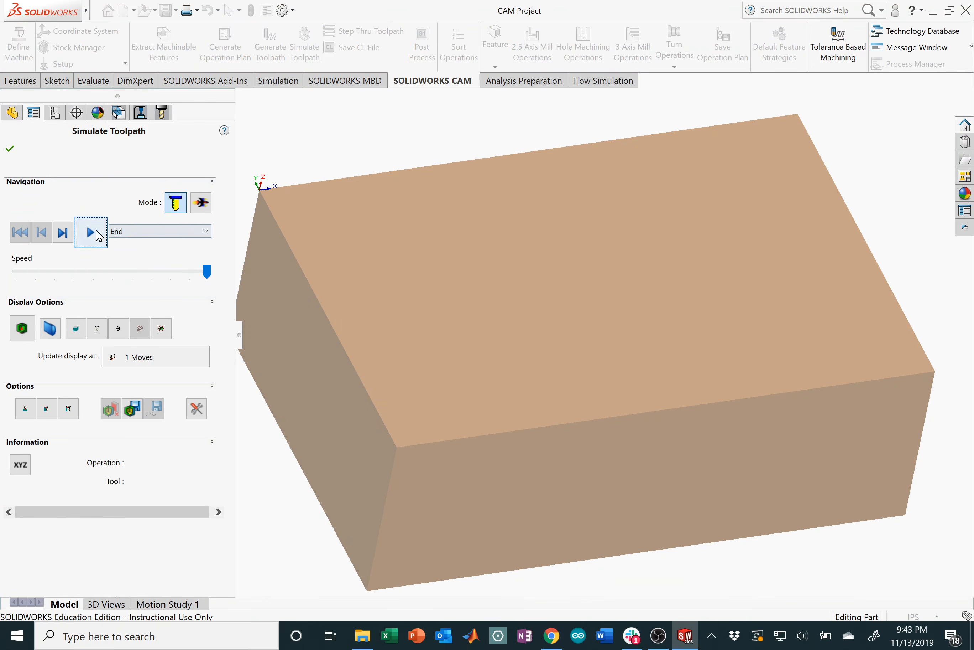
click(91, 232)
middle_drag(497, 326, 485, 295)
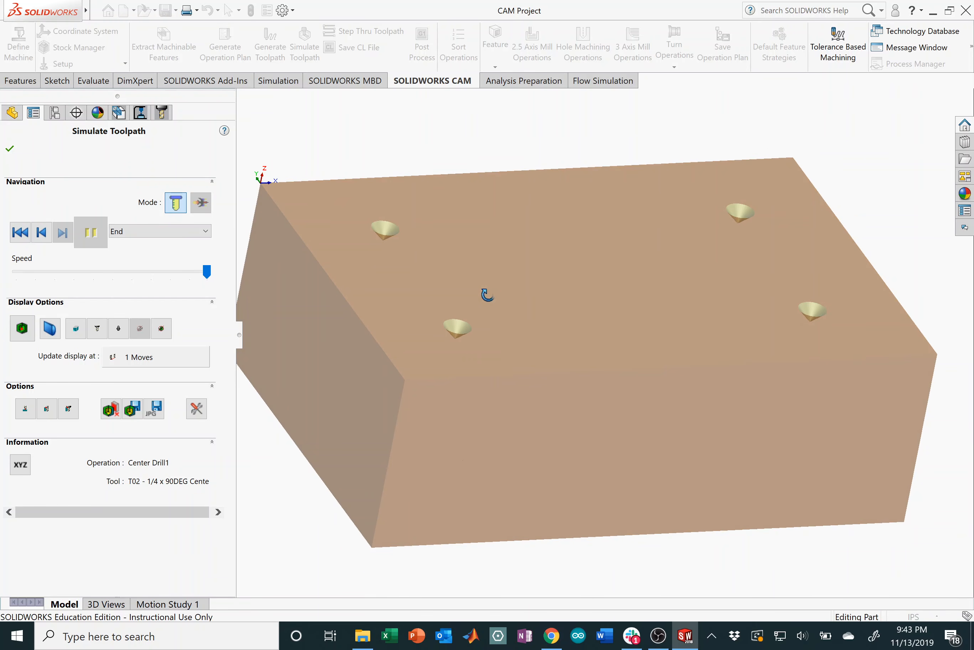
click(17, 149)
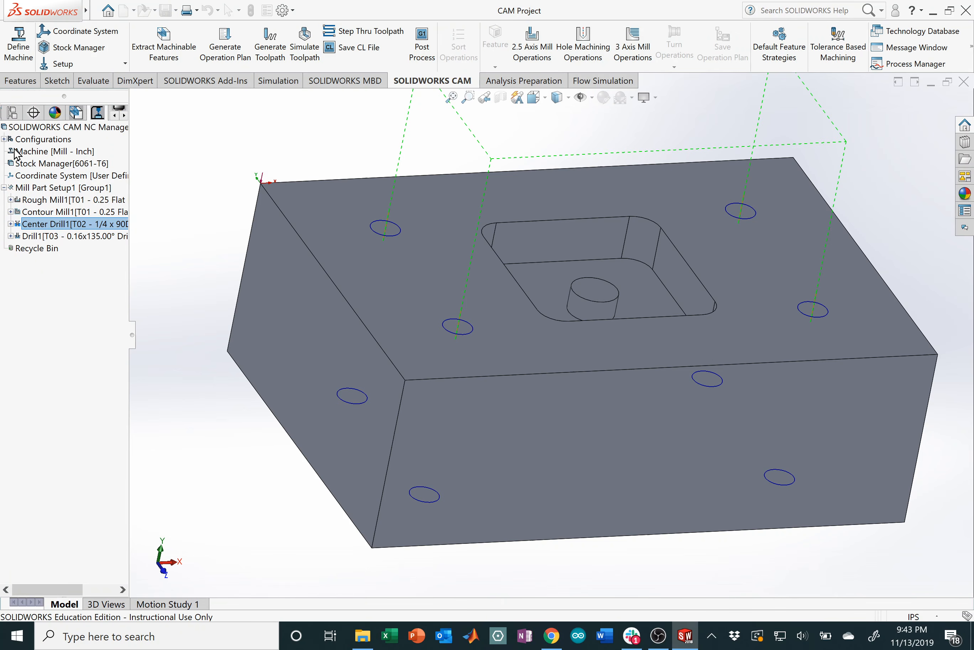
Step: Simulate the full Mill Part Setup1 machining sequence to the end
right_click(53, 192)
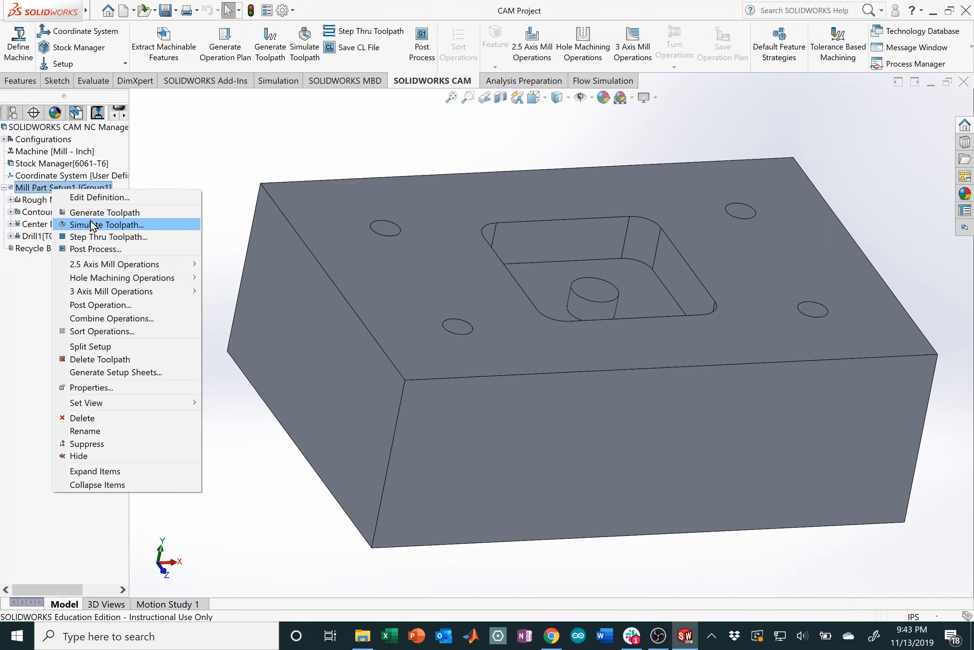
click(90, 223)
click(92, 240)
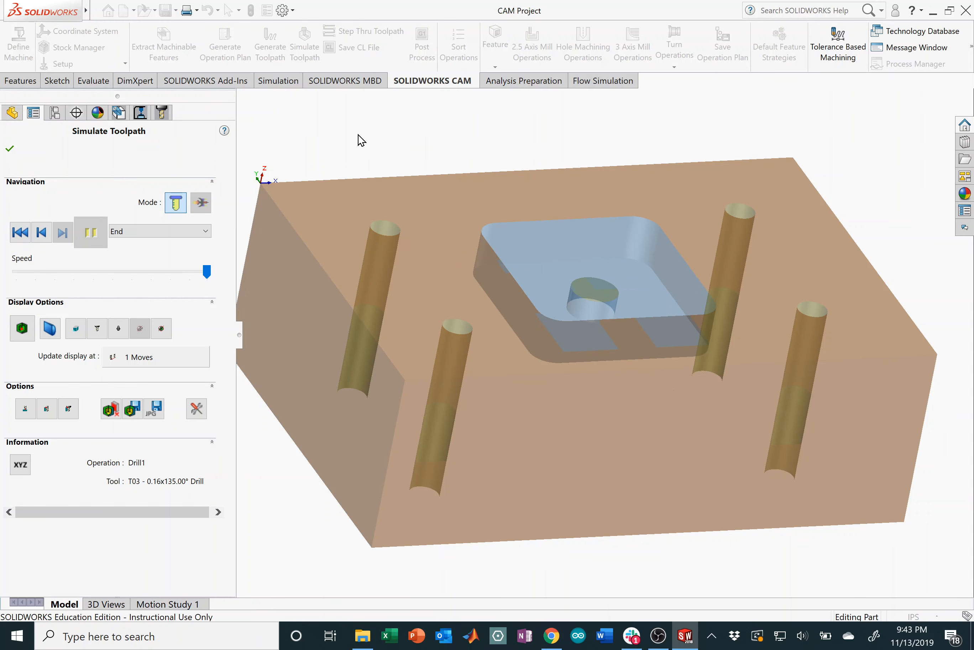
click(9, 148)
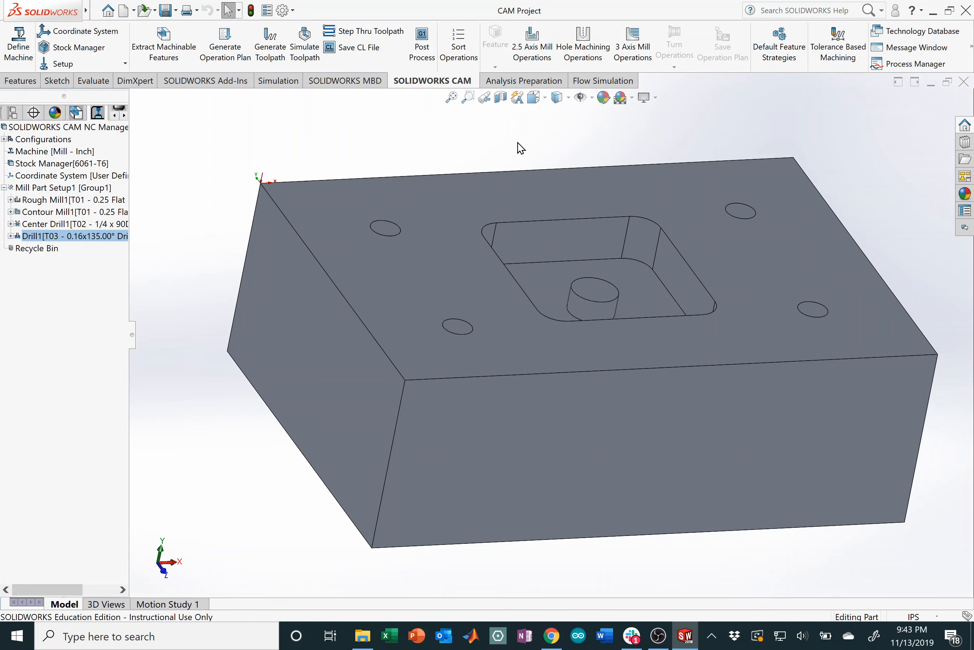
Step: Save the post output as NC Code (*.nc) named CAM Project in the CAM Test Part folder
click(423, 61)
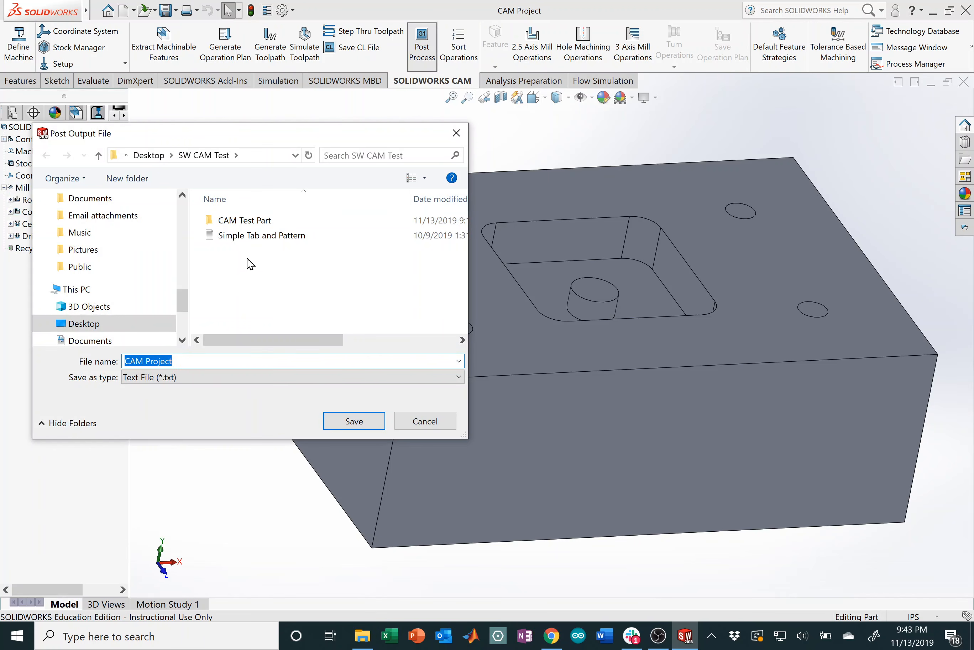
click(217, 379)
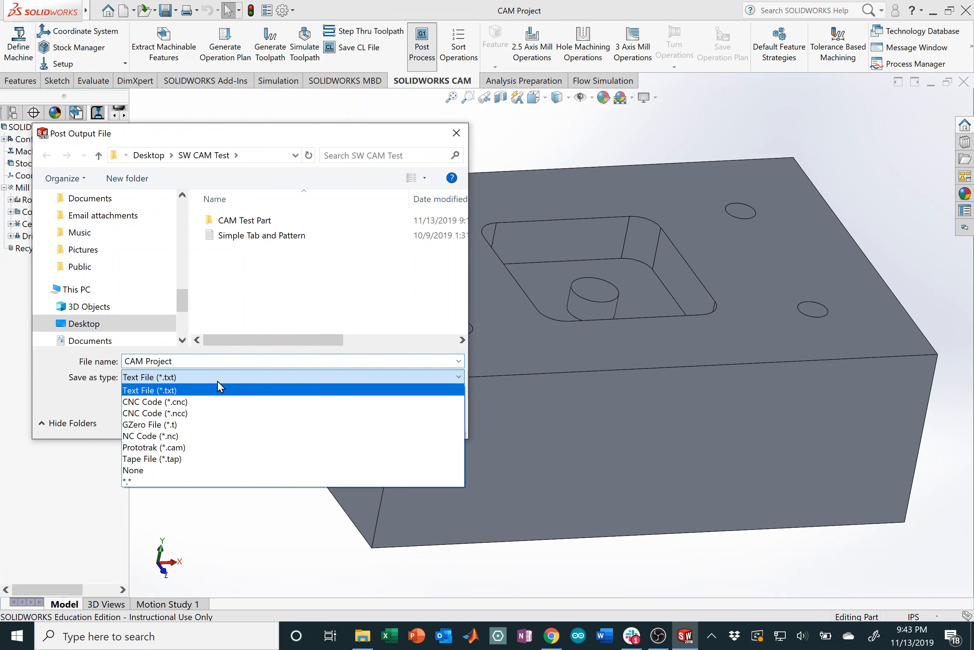
click(197, 436)
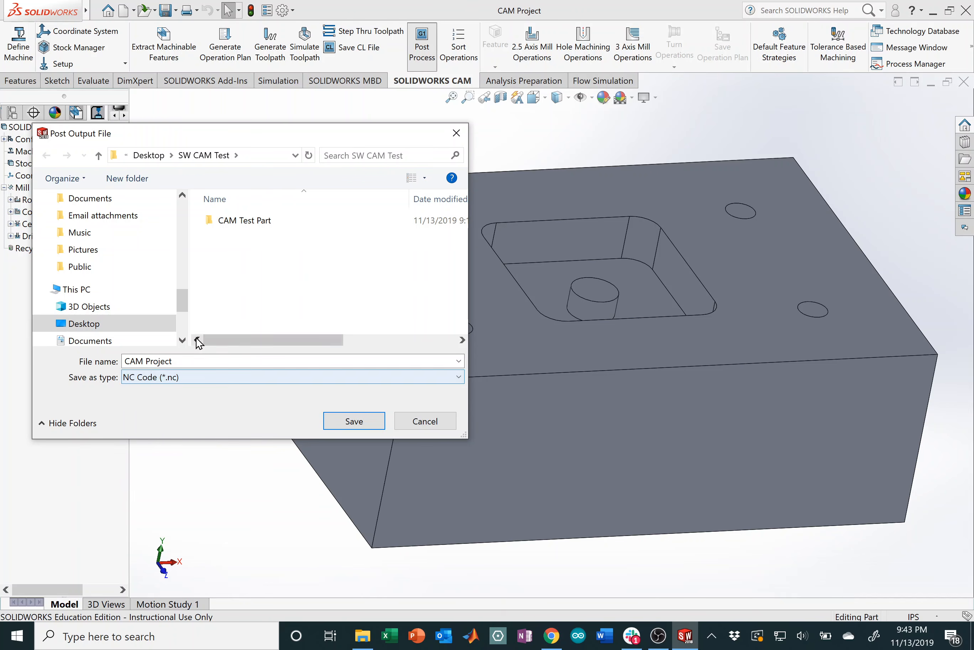
double_click(267, 231)
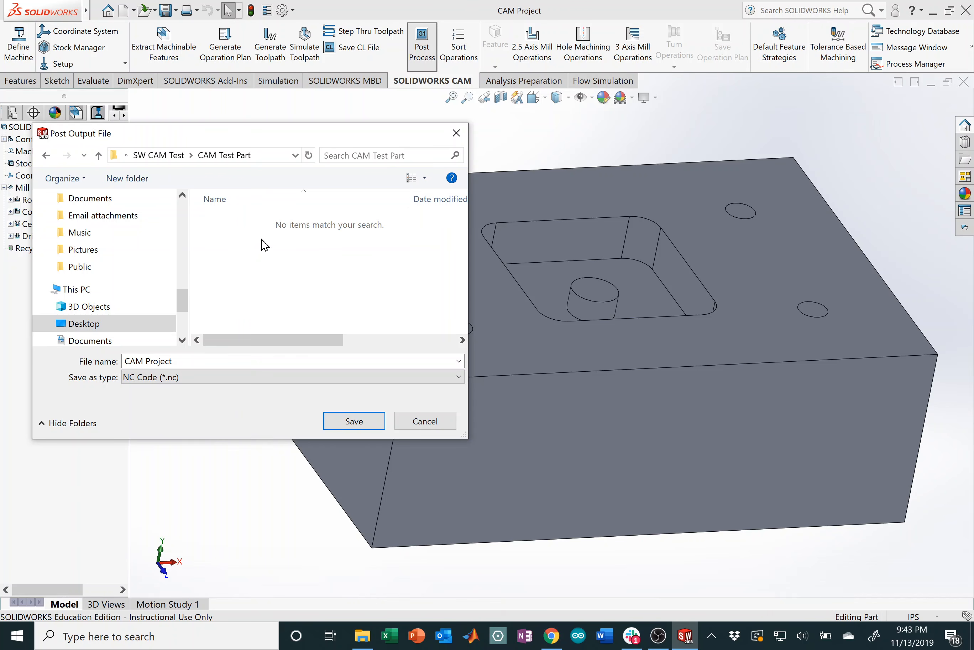
click(377, 420)
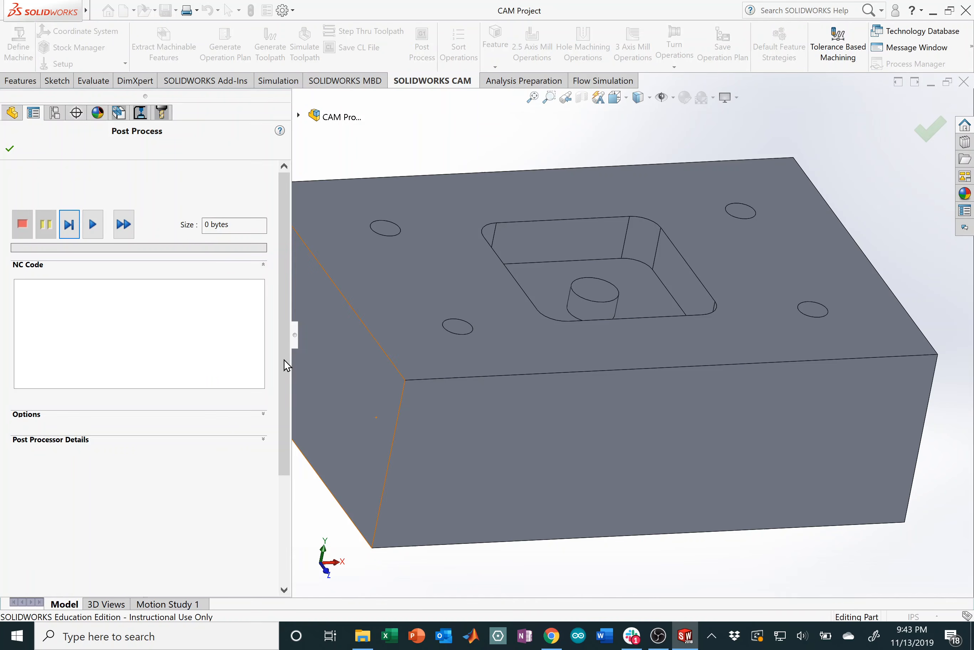
Step: Run the post process to generate the HAAS VF3 NC code and accept it
click(97, 238)
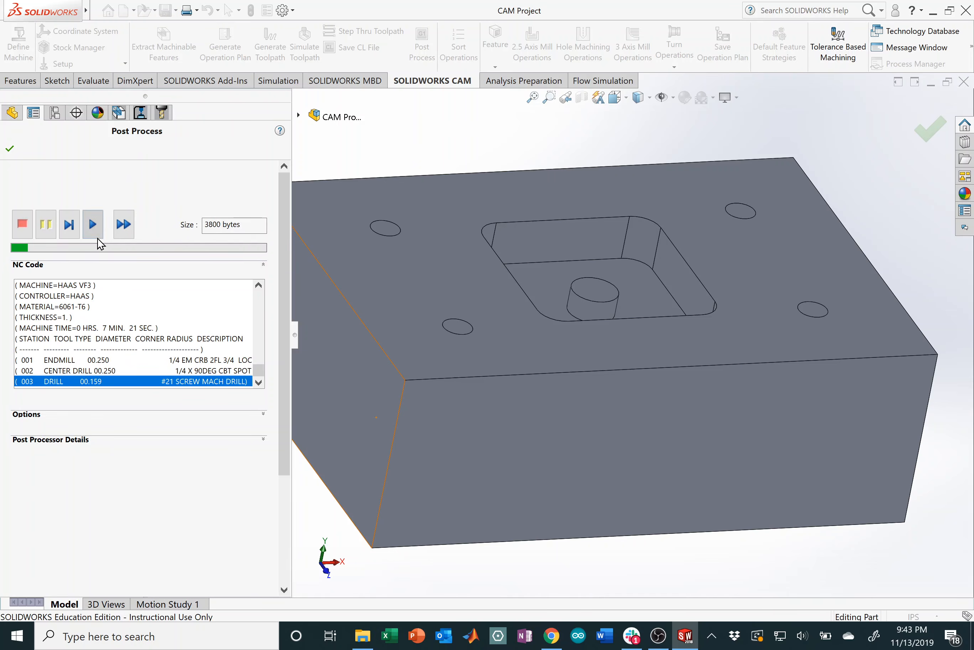
drag(258, 363, 256, 287)
drag(263, 332, 259, 370)
click(251, 381)
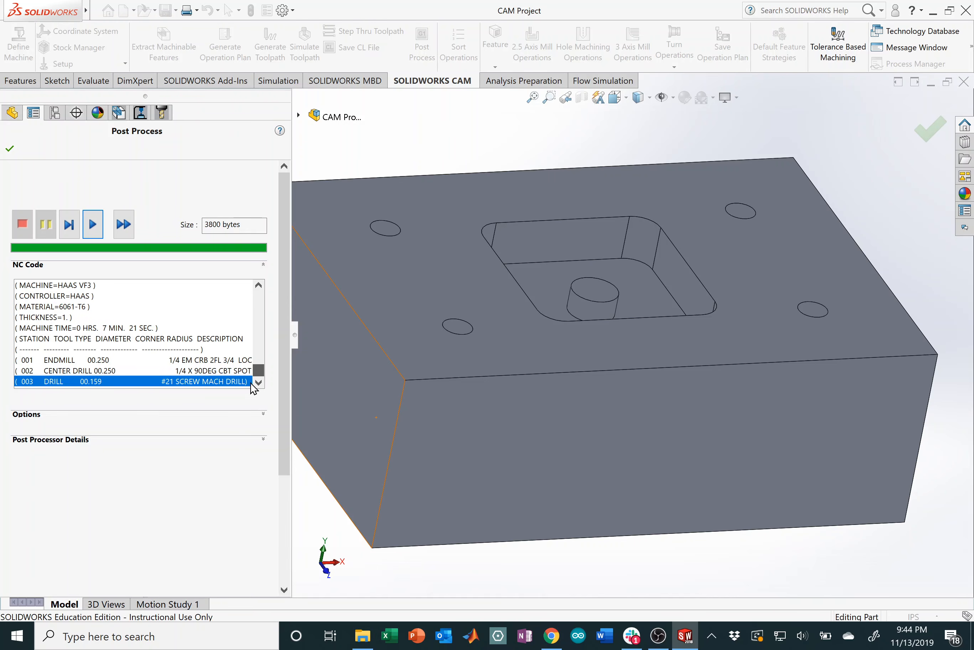
click(12, 152)
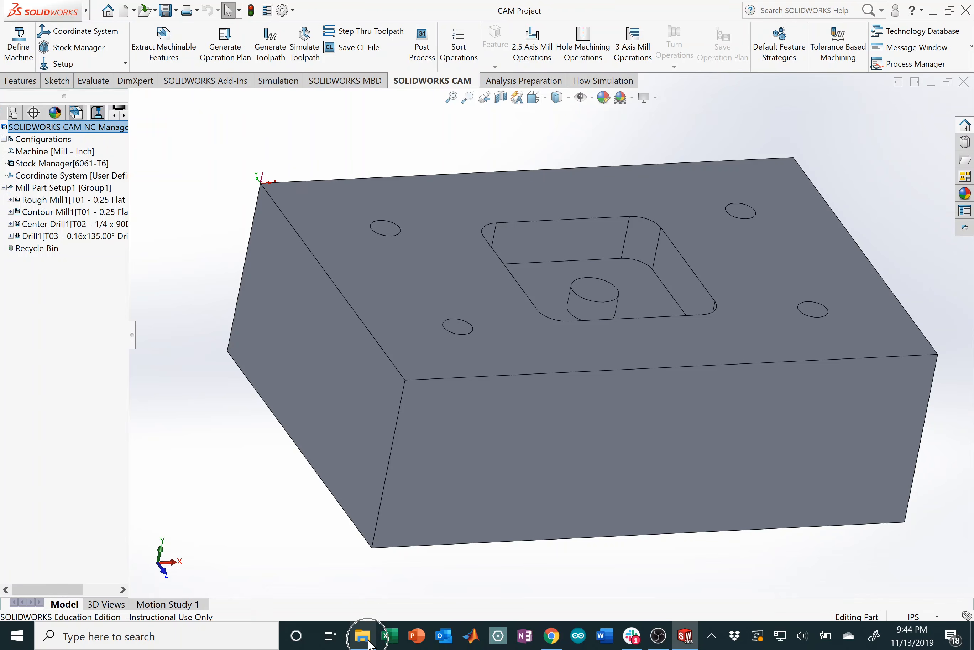
Step: Open CAM Project.nc in Notepad, making Notepad the default app for .nc files
click(369, 642)
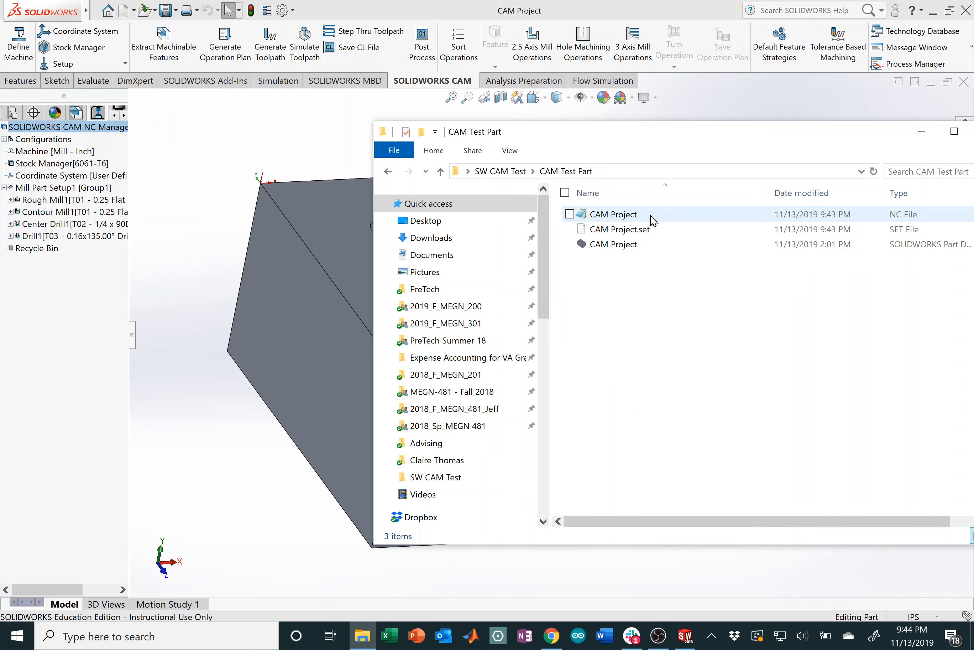
click(652, 217)
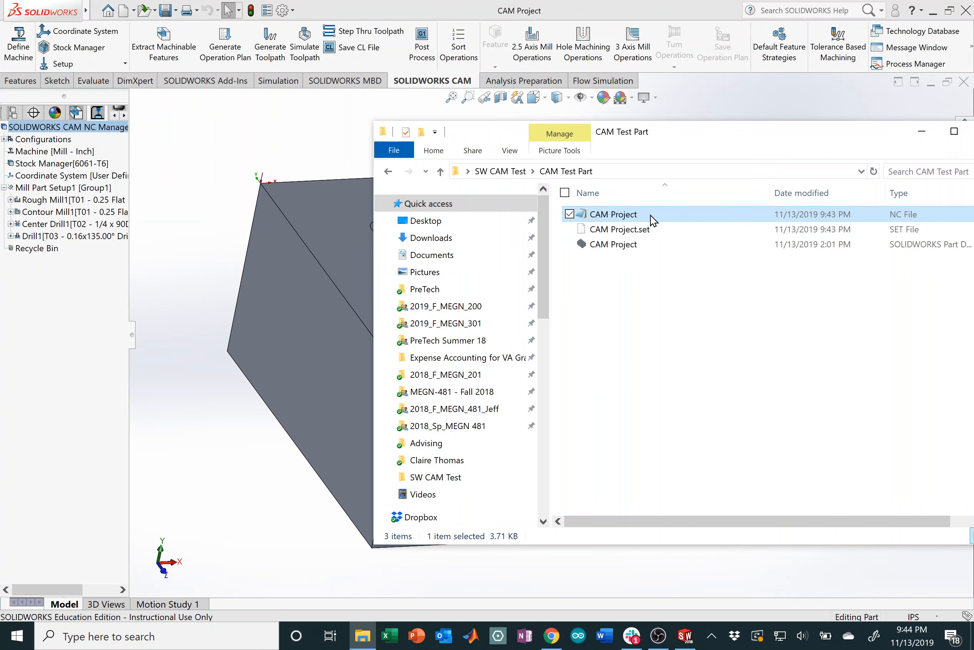
right_click(650, 213)
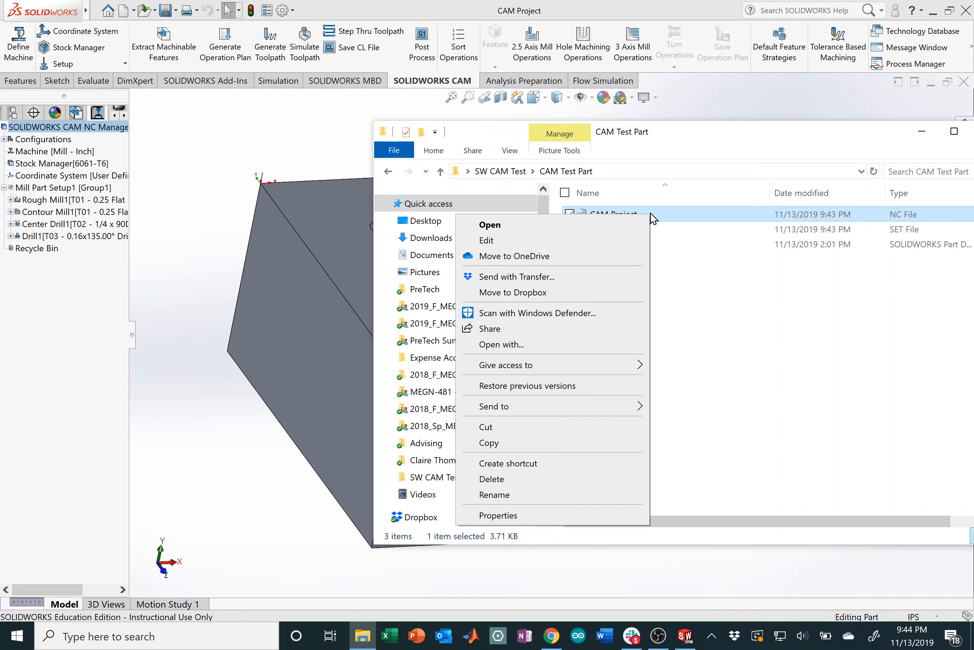
click(519, 349)
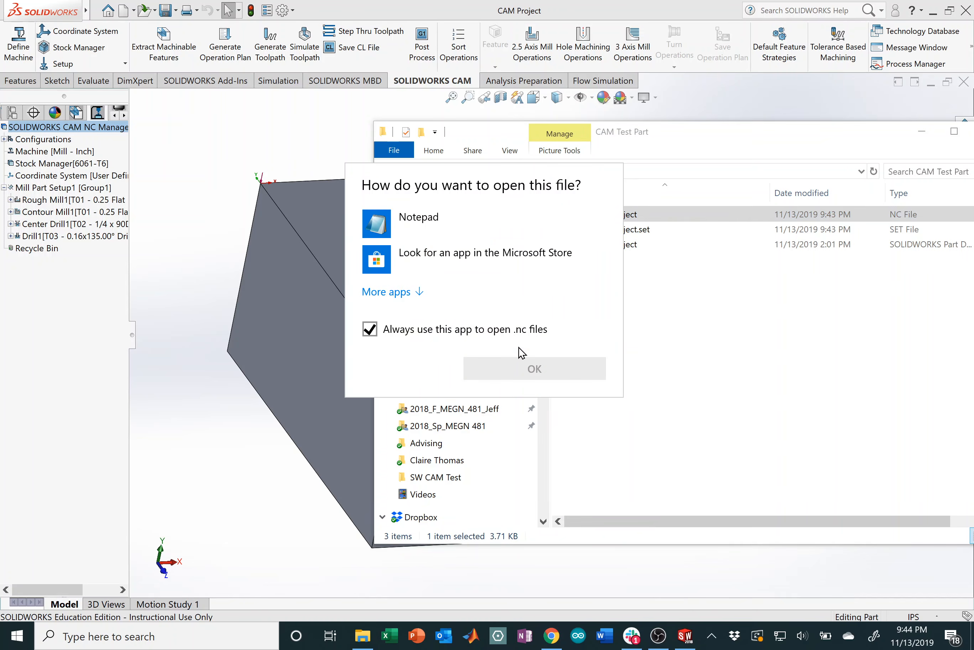
click(434, 218)
click(403, 291)
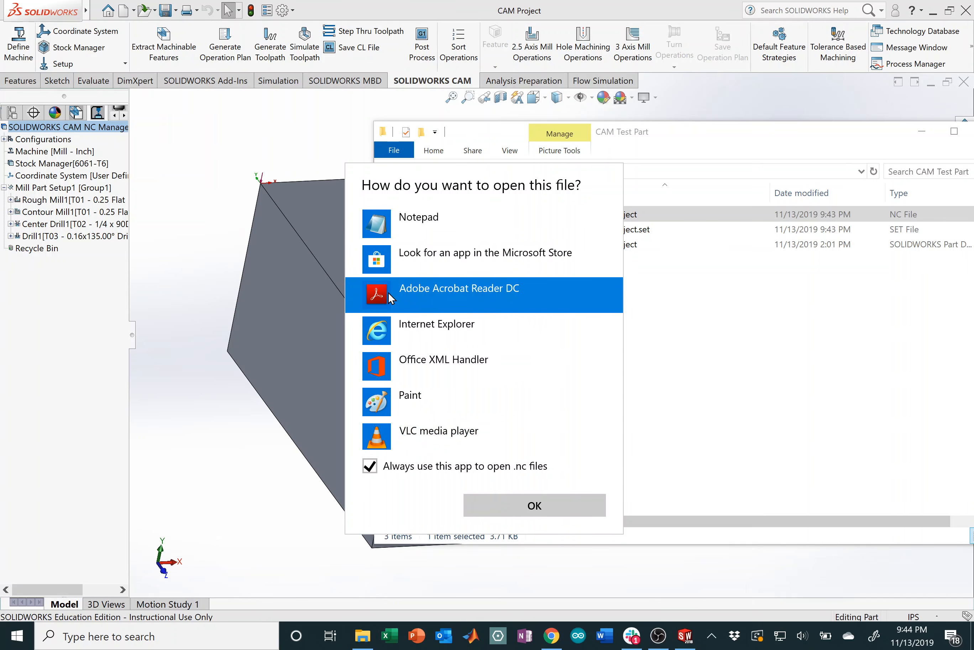
click(460, 231)
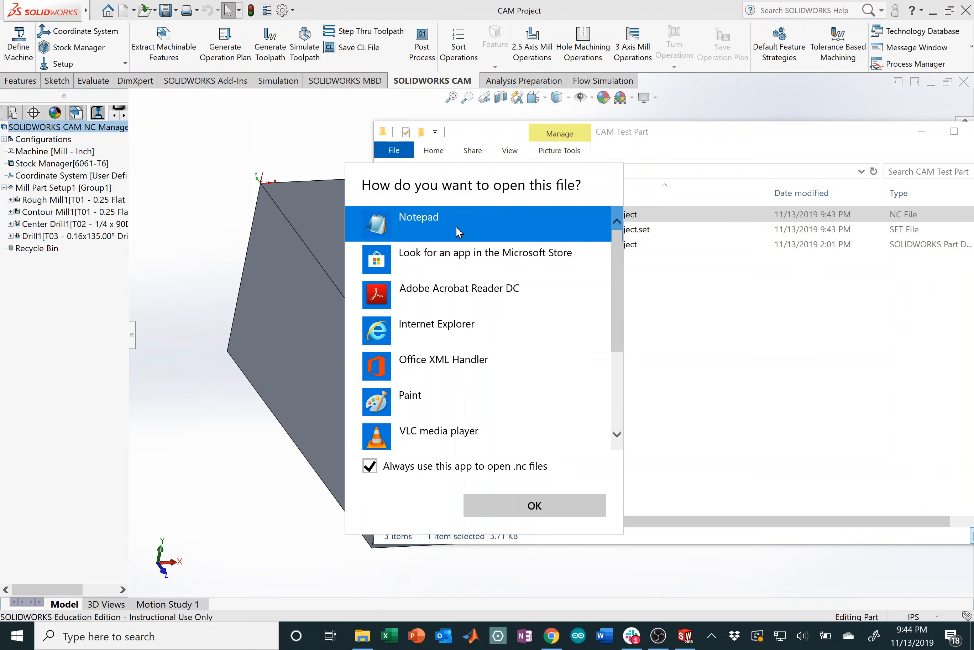
click(571, 509)
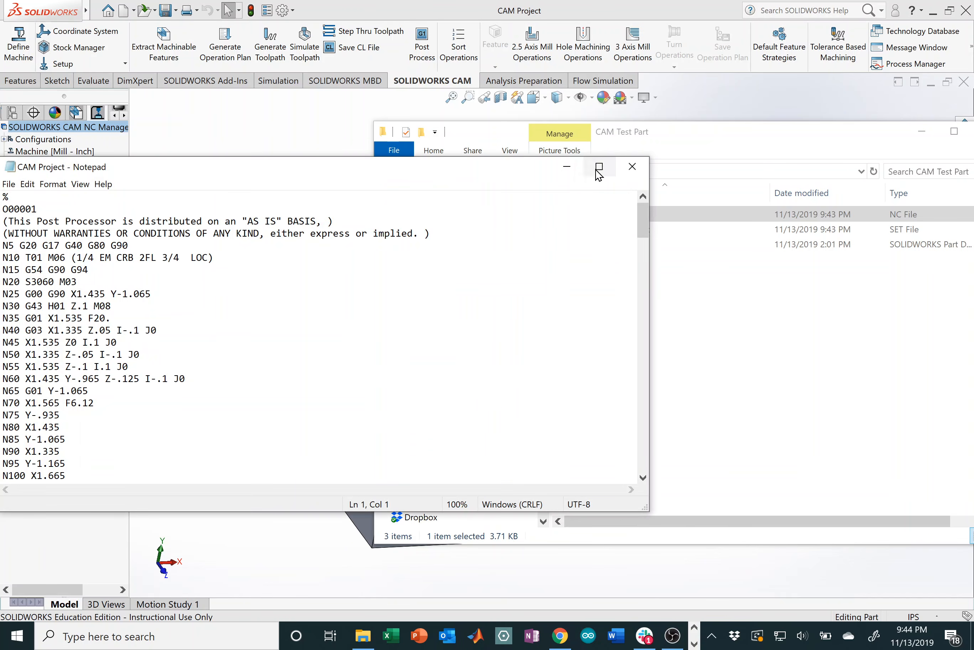
Step: Maximize Notepad and highlight the opening codes: G00, G90, M03, S3060 and tool T01
click(599, 167)
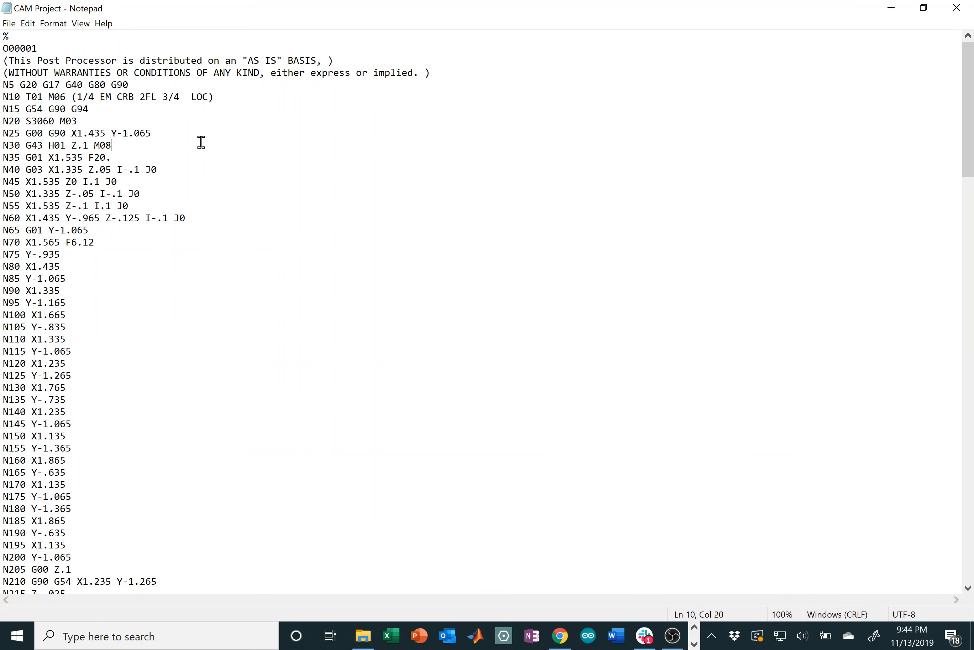
click(197, 112)
double_click(36, 133)
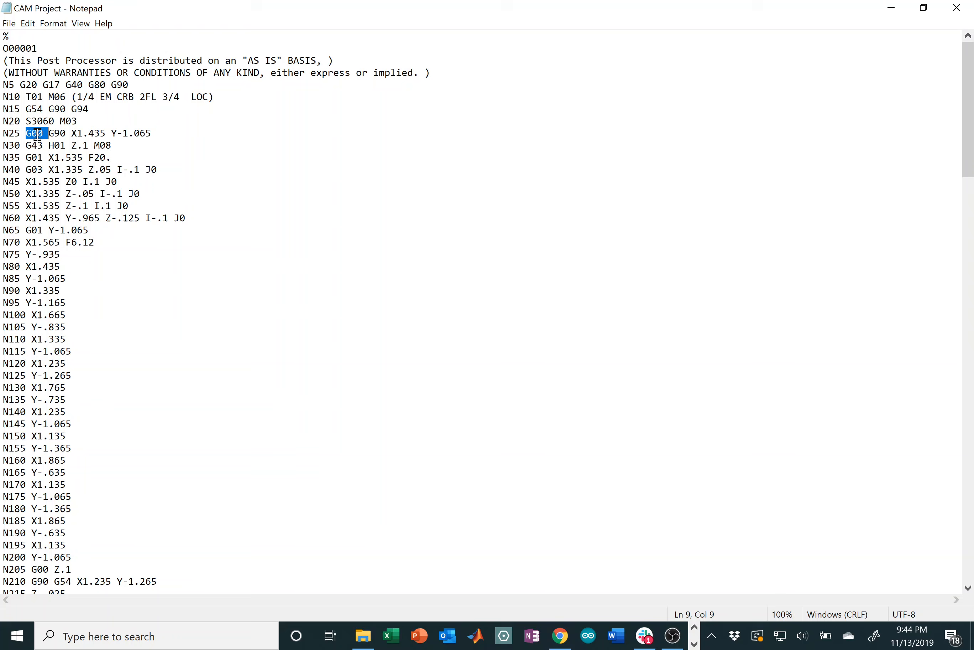
double_click(59, 133)
double_click(66, 121)
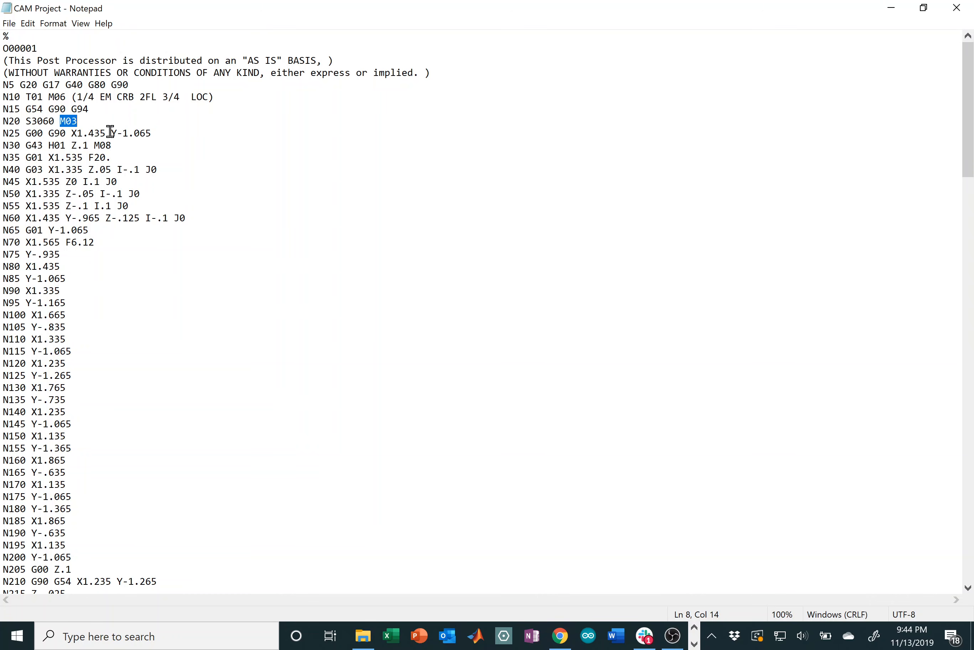
drag(34, 121, 54, 122)
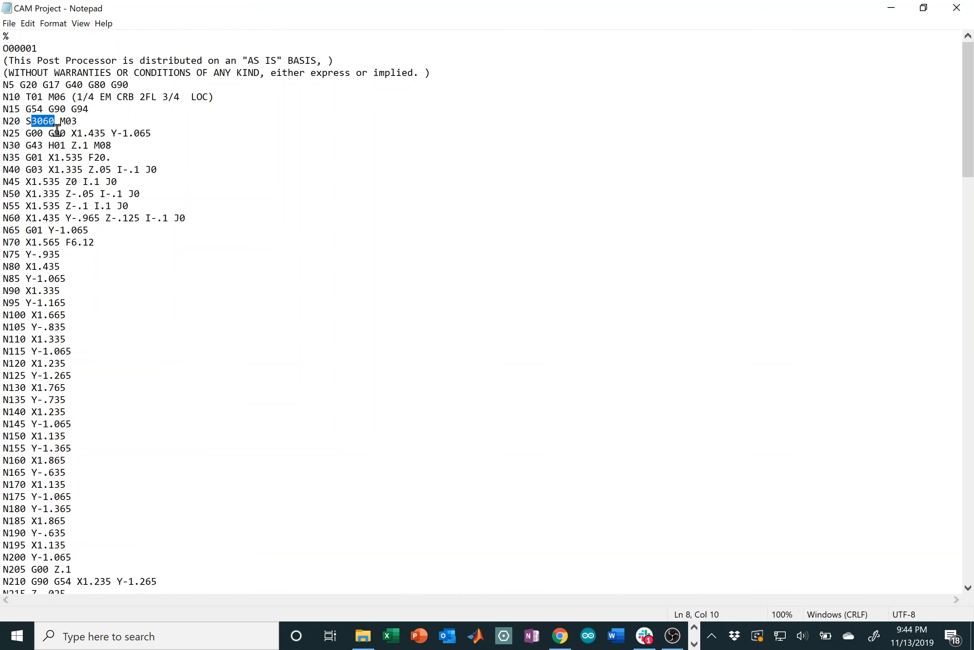
drag(105, 123, 69, 122)
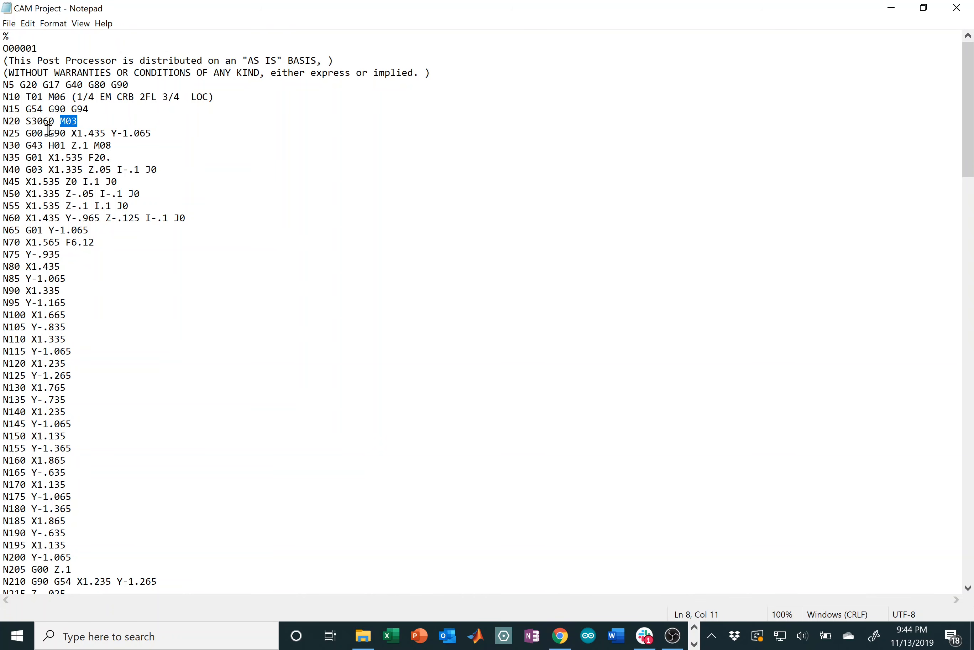
drag(55, 121, 32, 124)
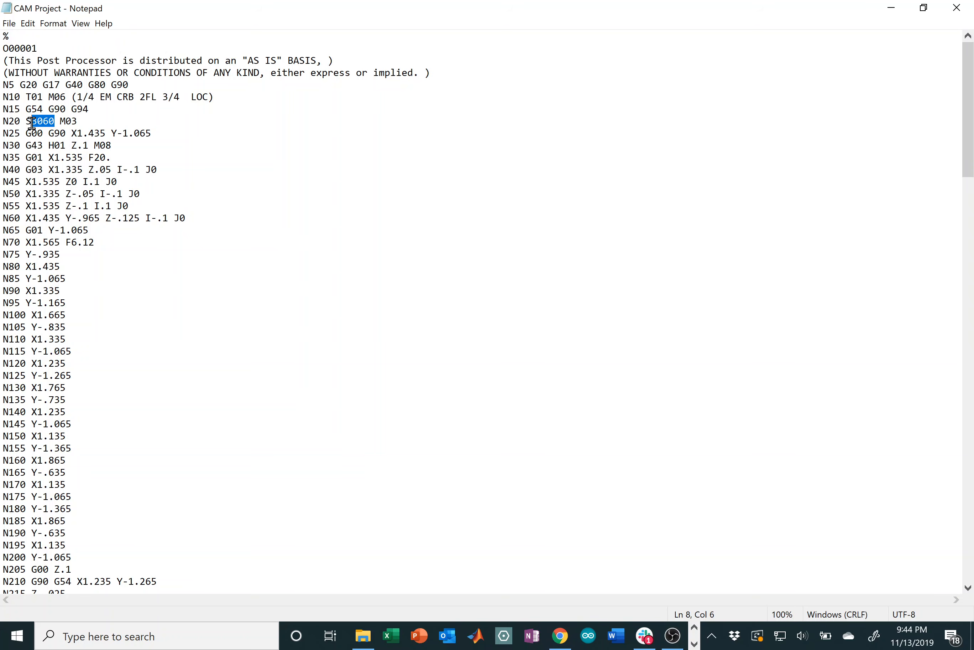
click(163, 119)
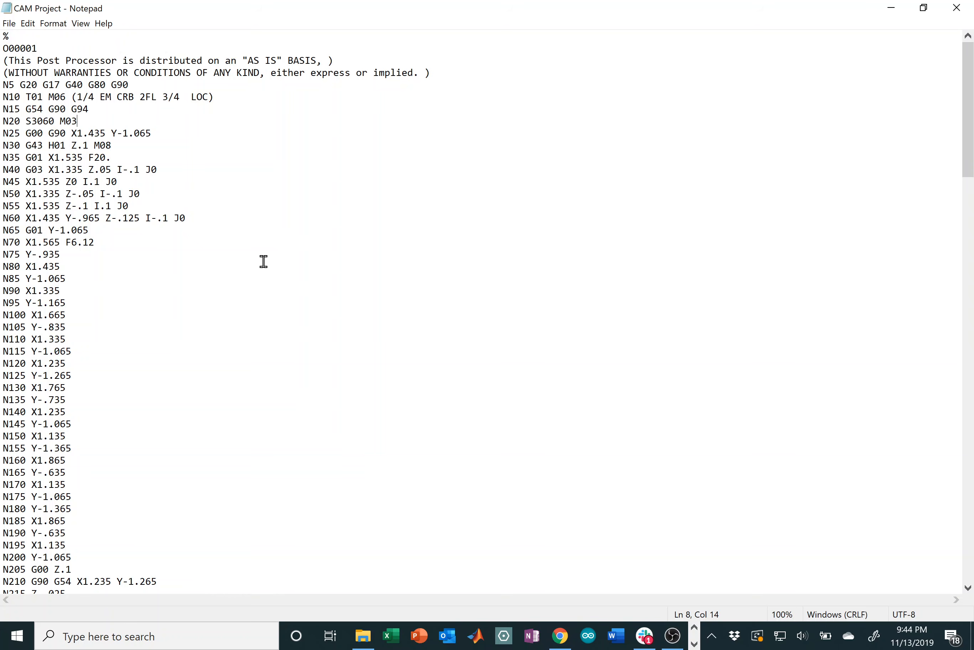
click(31, 96)
Step: Scroll down to highlight the T03 drill tool change and the 90DEG spot drill angle
scroll(211, 169, down, 17)
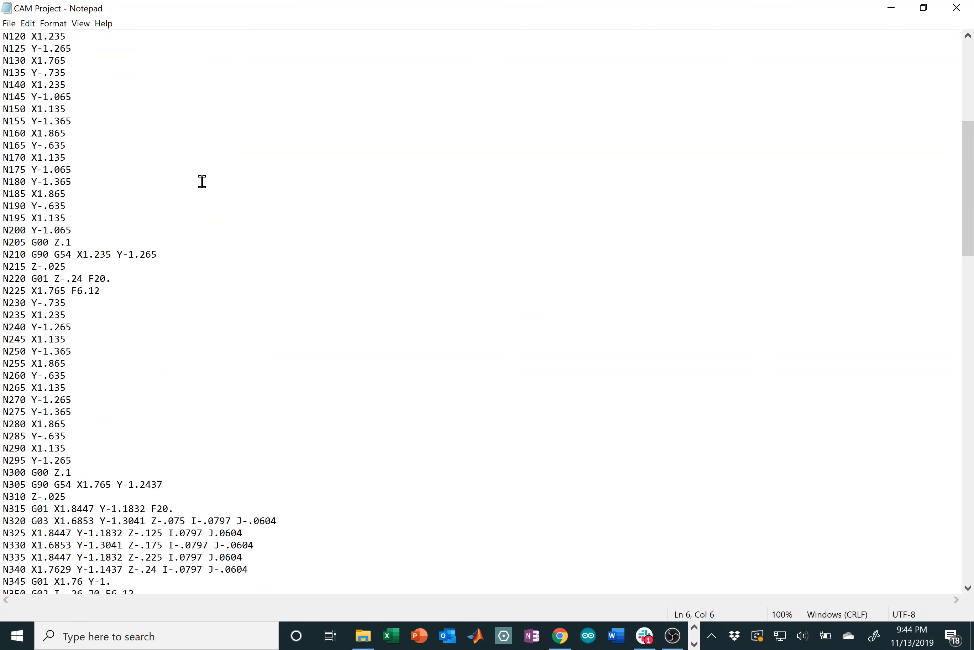
scroll(201, 181, down, 17)
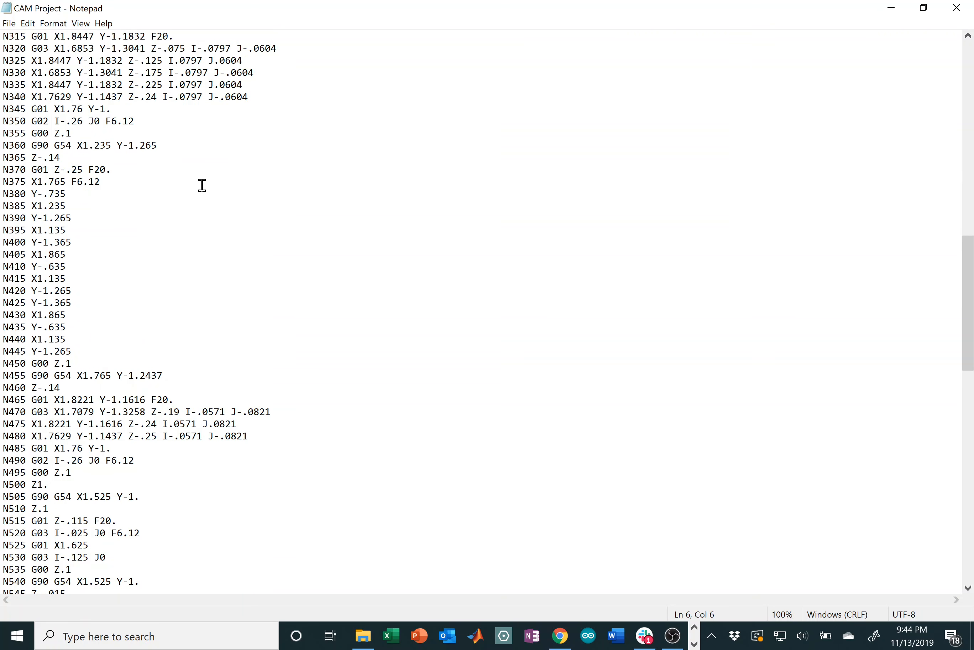
scroll(201, 184, down, 12)
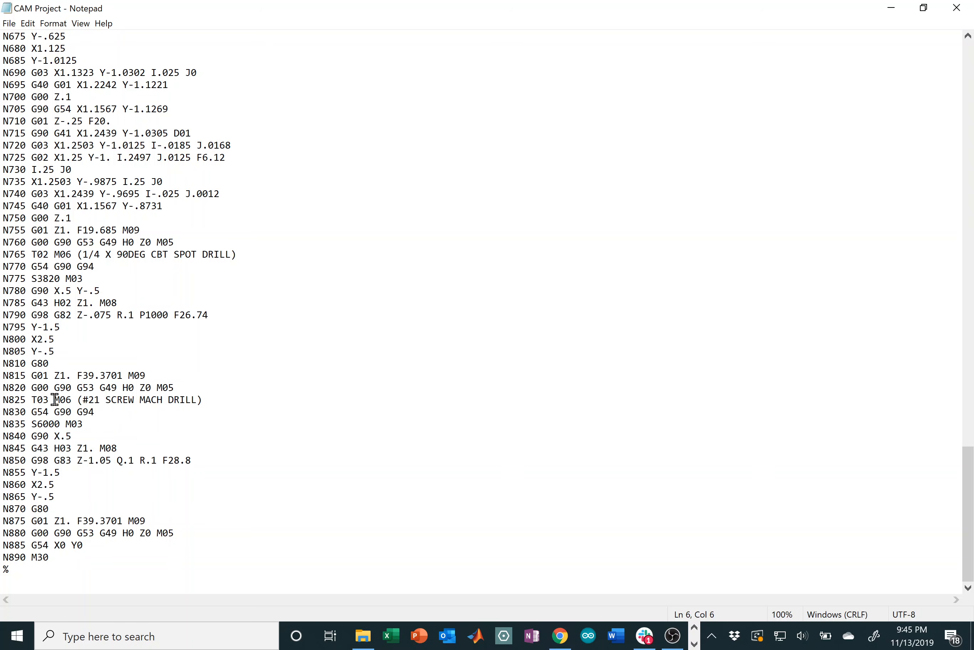
double_click(40, 400)
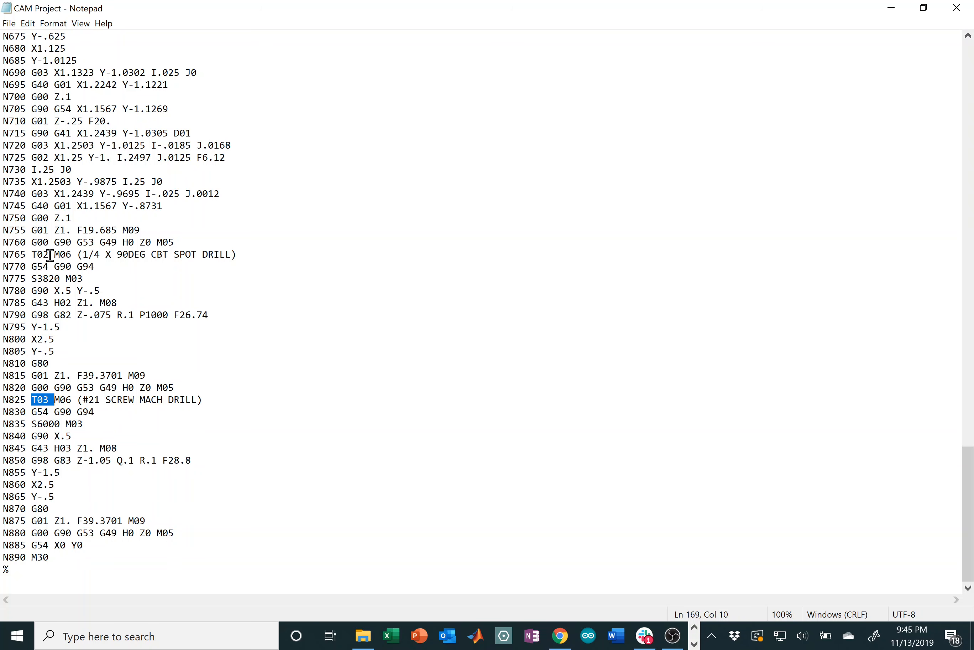
double_click(110, 256)
click(111, 256)
double_click(151, 256)
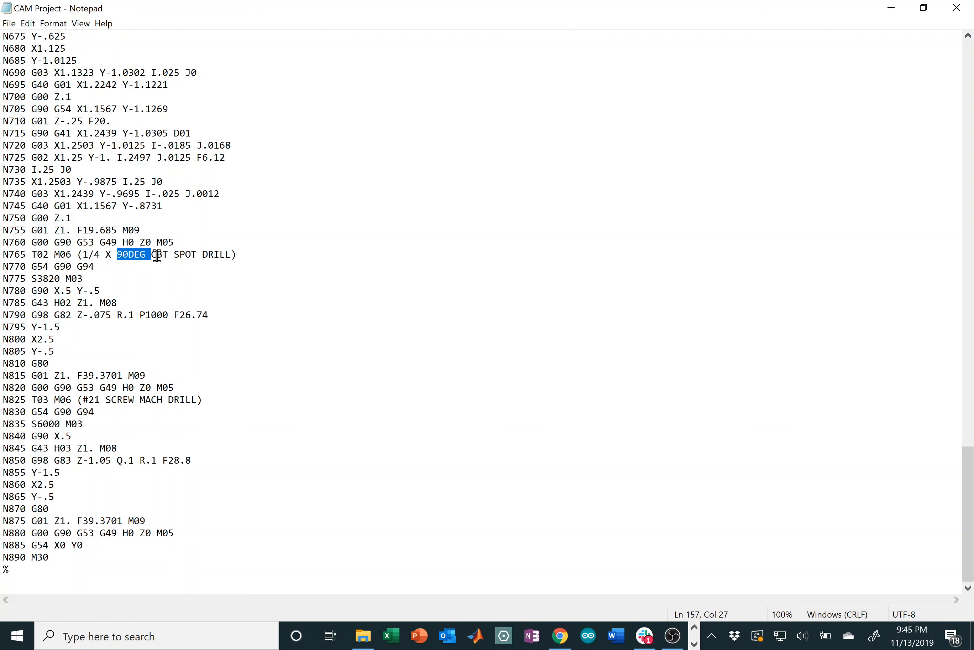
click(271, 403)
drag(968, 478, 893, 9)
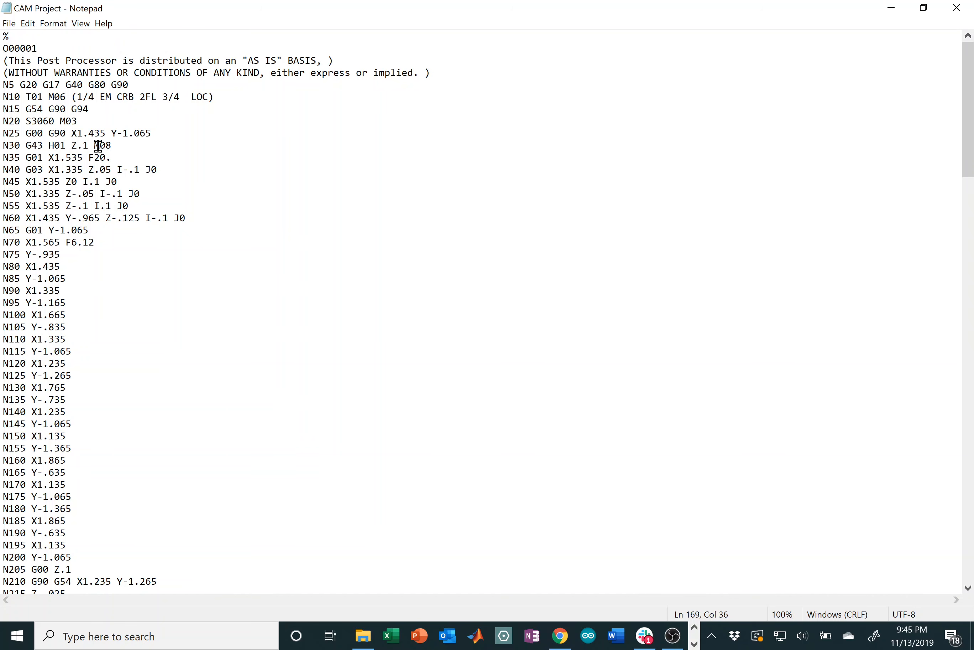
Step: Close Notepad and deselect the CAM Project file in File Explorer
click(970, 7)
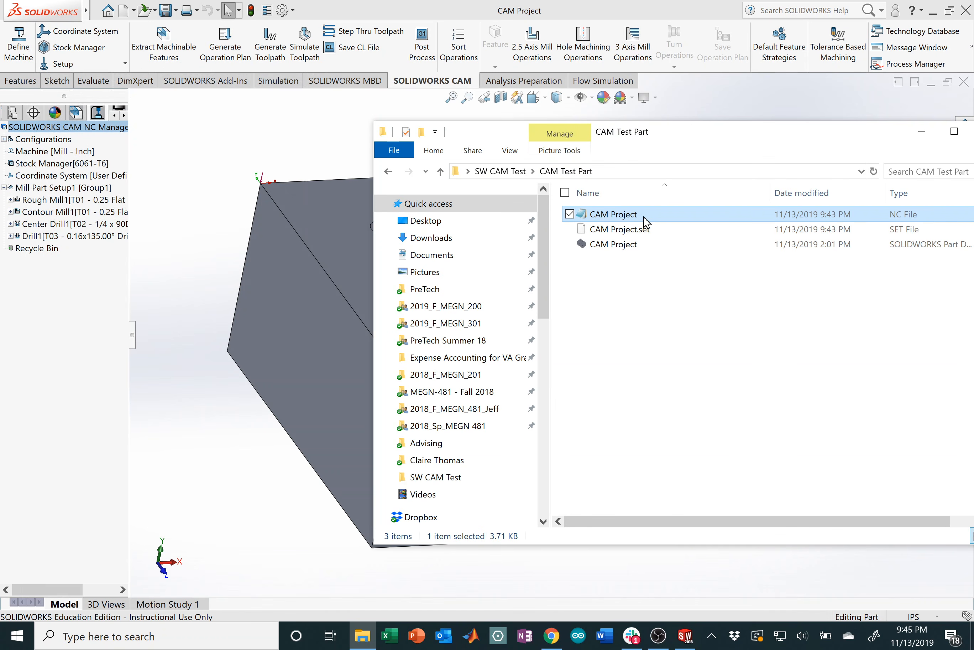
click(645, 217)
click(686, 218)
click(649, 286)
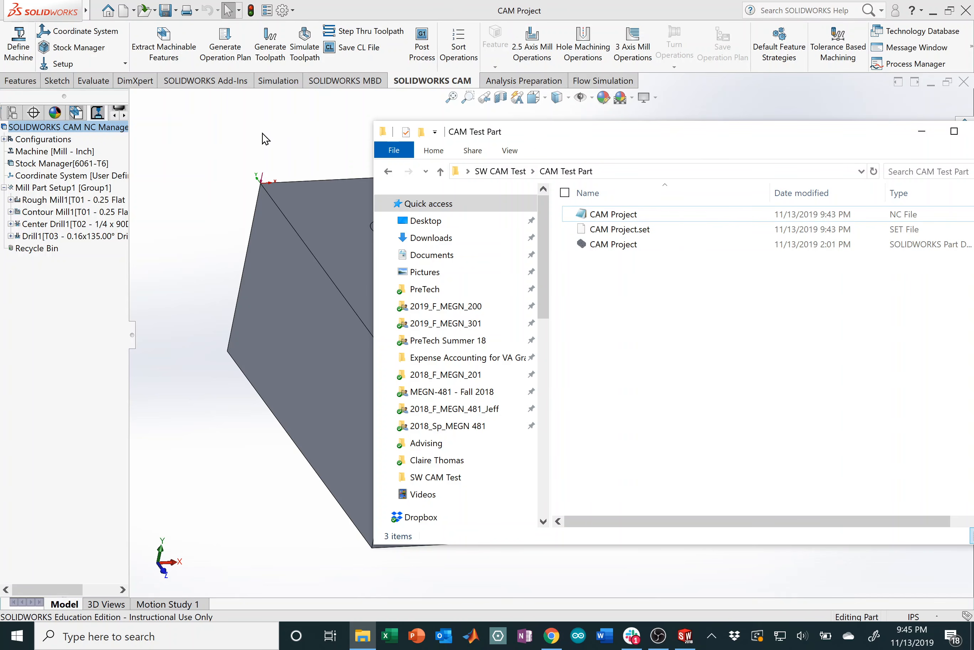
Step: Return to SOLIDWORKS and tilt the block to view its pocket and four holes
click(265, 138)
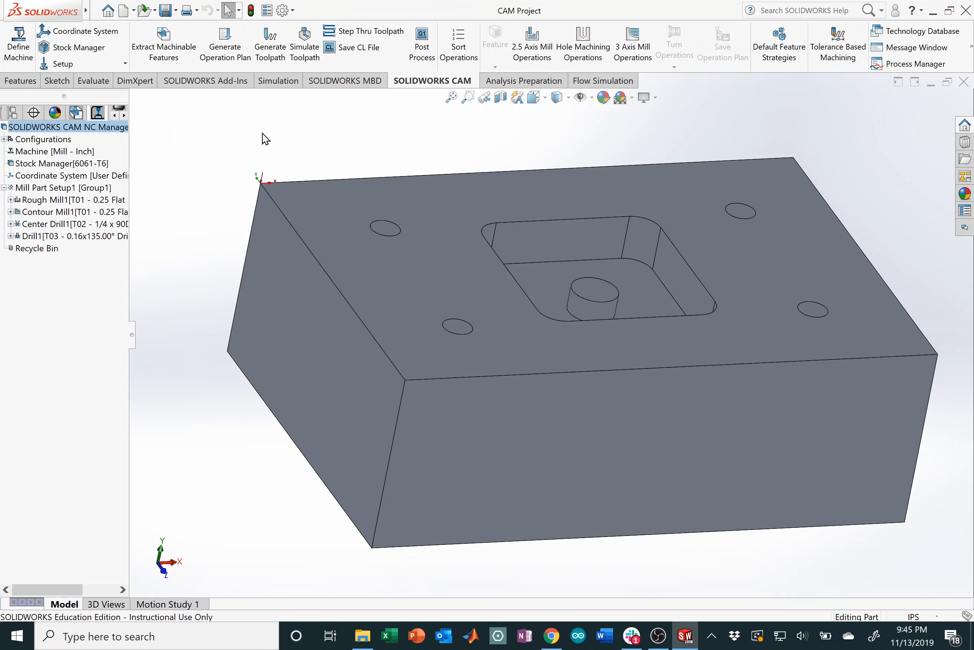
middle_drag(470, 222, 483, 254)
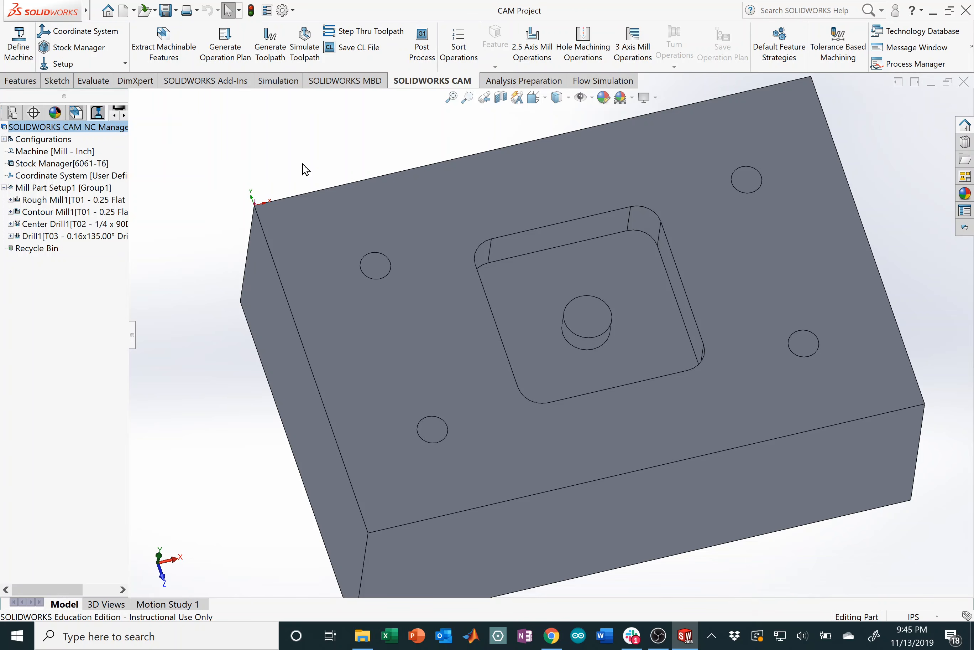
middle_drag(305, 169, 415, 328)
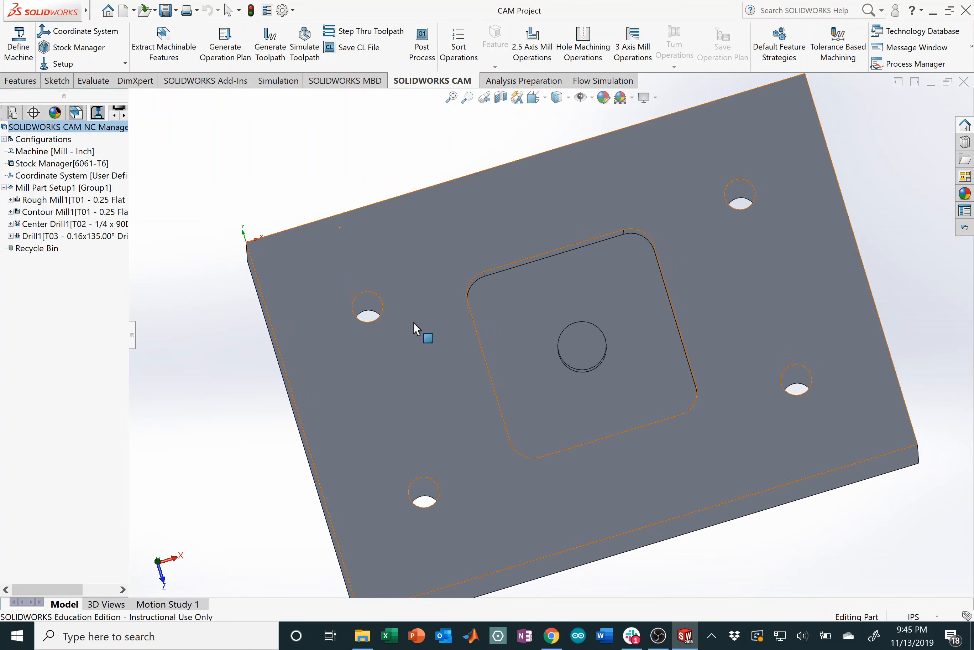